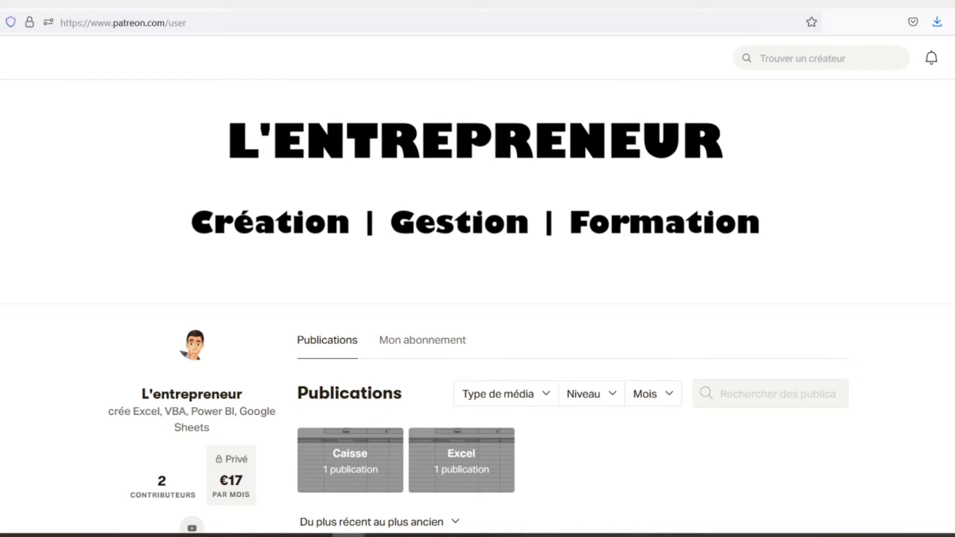
- Look through the creator's Patreon publications down to the Feuilles de caisse post and its attached caisse.xlsx file
scroll(476, 306, "down", 3)
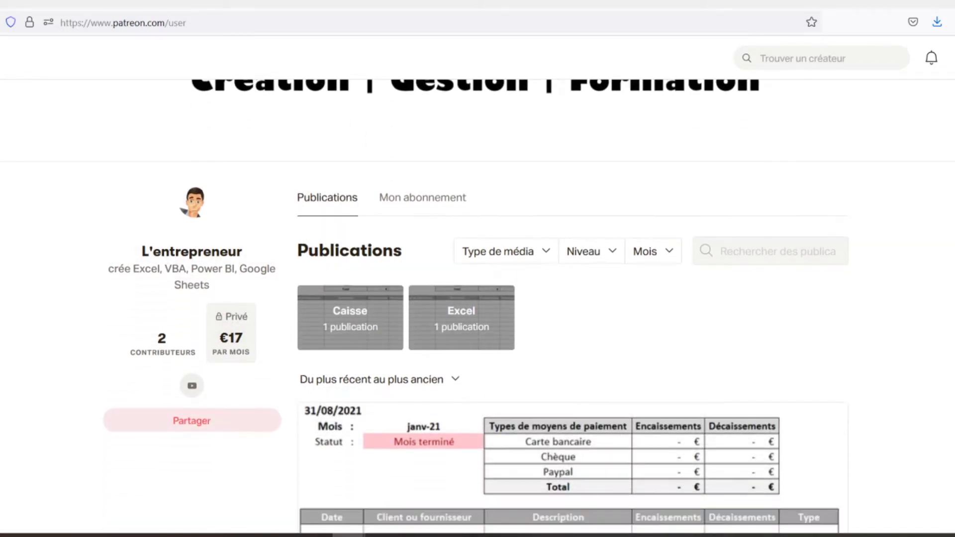
scroll(476, 306, "down", 3)
scroll(476, 306, "down", 2)
scroll(475, 307, "down", 2)
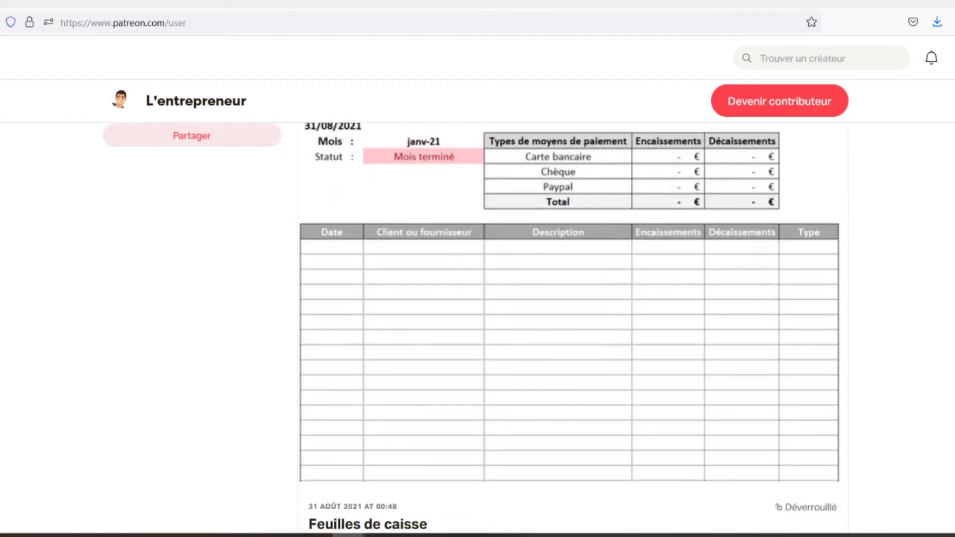
scroll(569, 327, "down", 2)
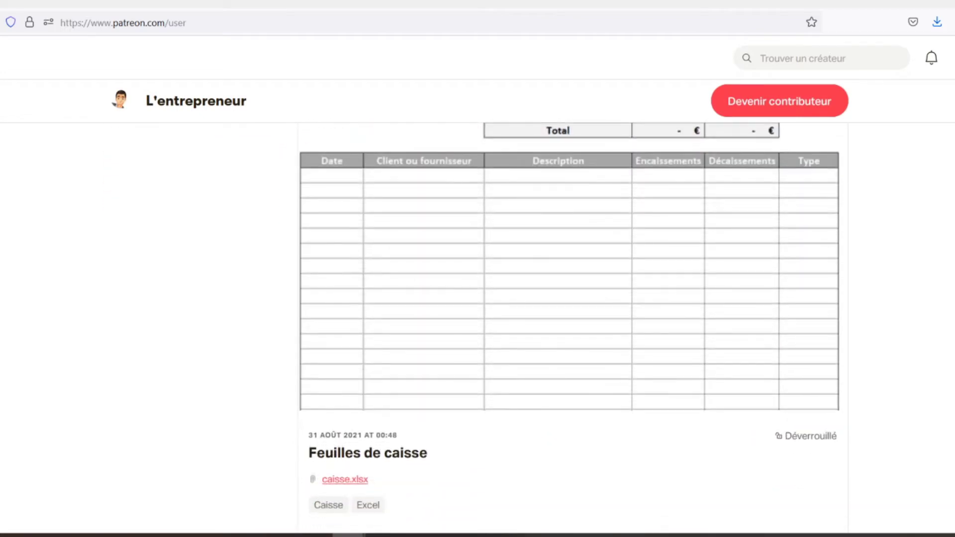
scroll(569, 327, "down", 2)
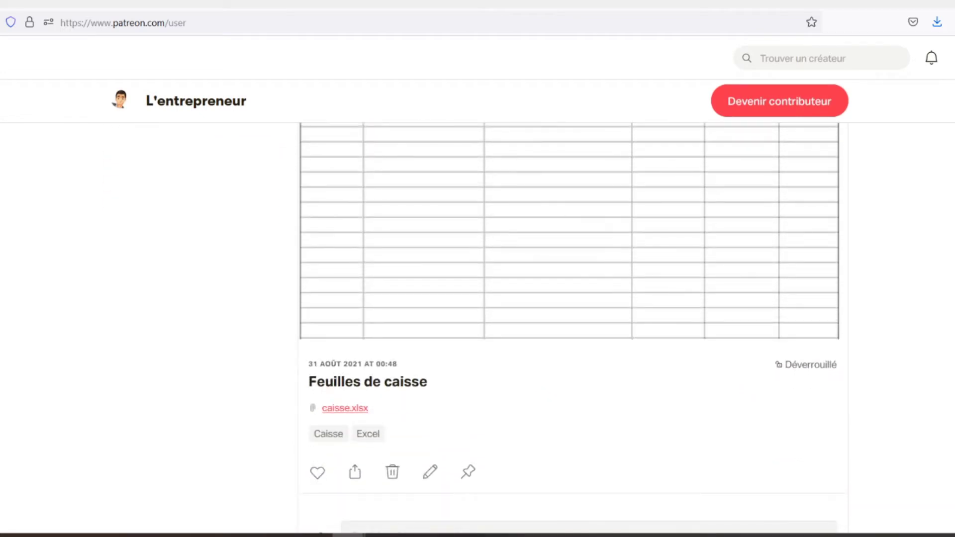
scroll(569, 327, "down", 2)
scroll(568, 328, "down", 2)
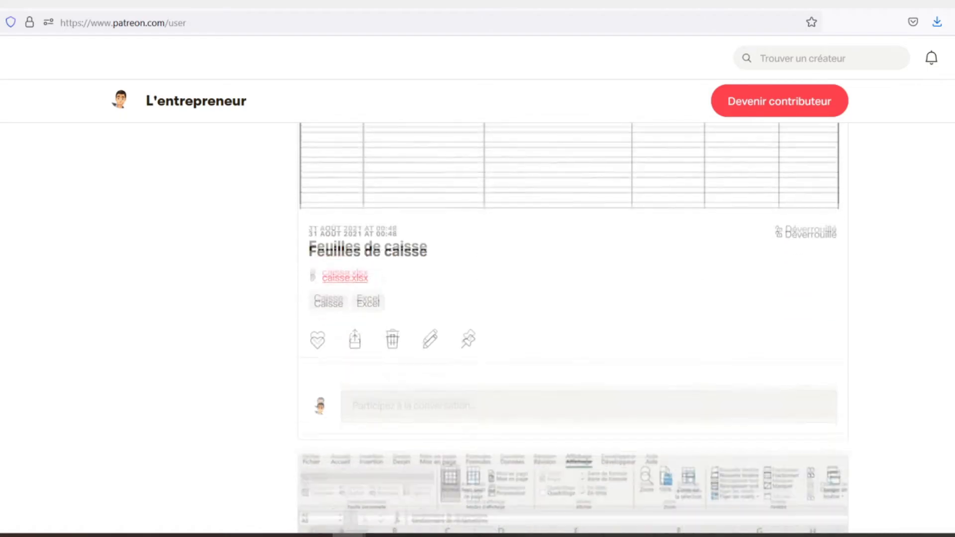
scroll(568, 327, "down", 2)
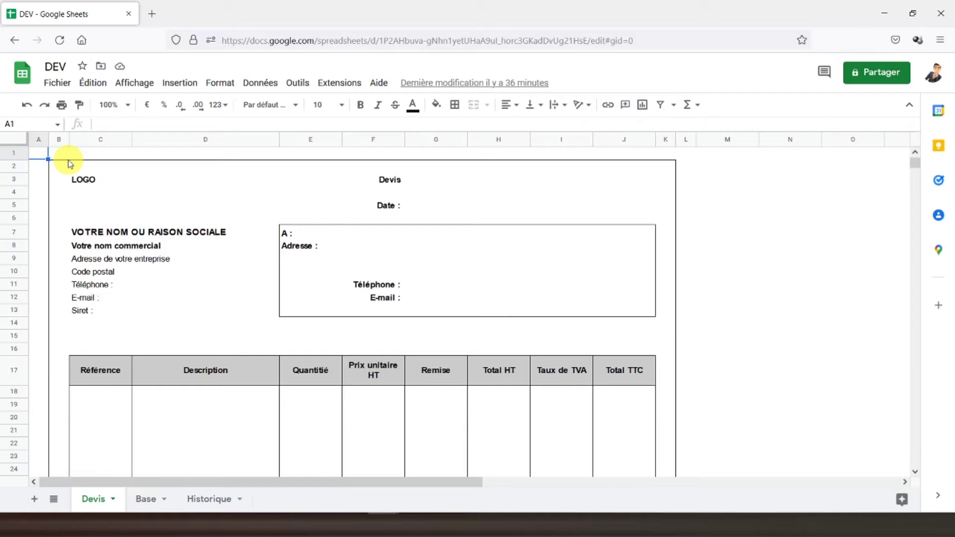
- Enter the quote number formula ="n°"&NB(Historique!1:1) in cell G3 of the Devis sheet, counting row 1 of Historique
left_click(417, 180)
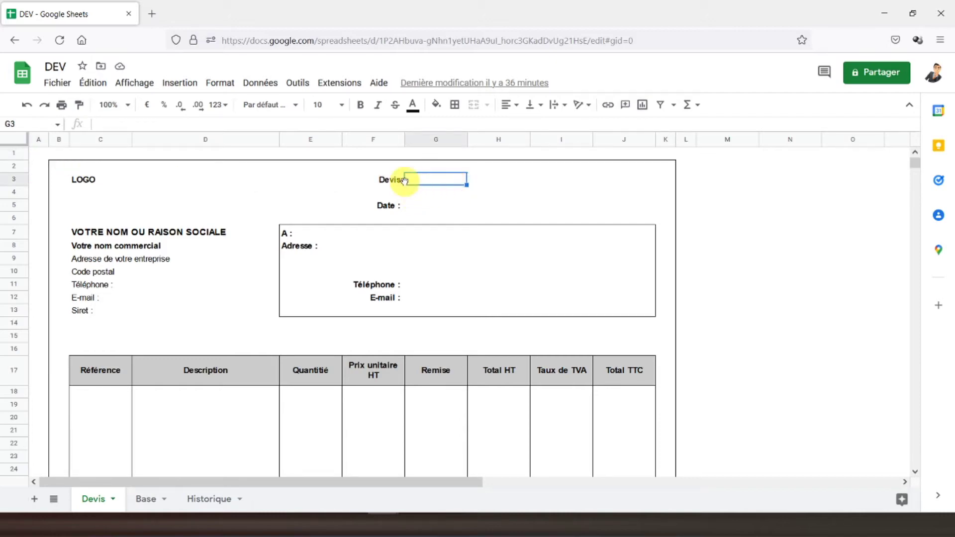
type("=")
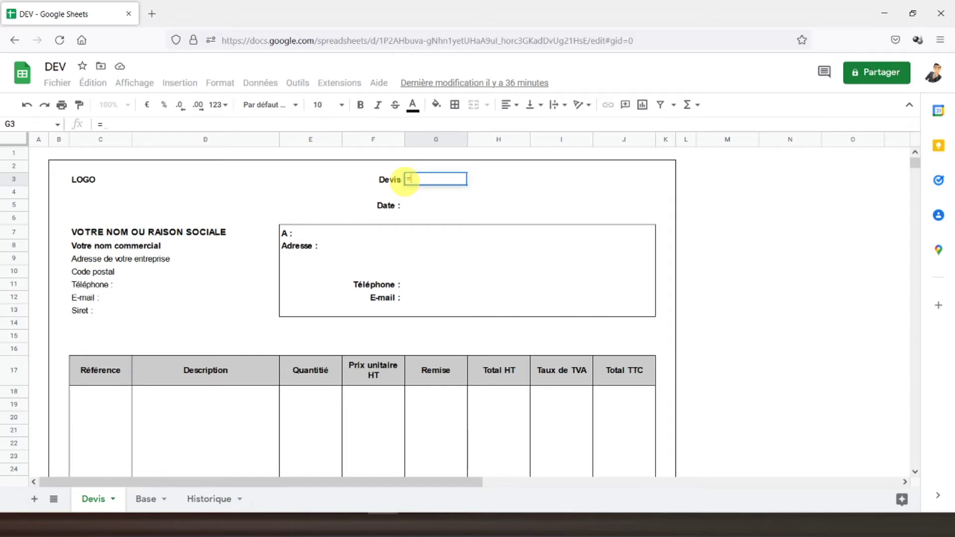
type("\"n°\"")
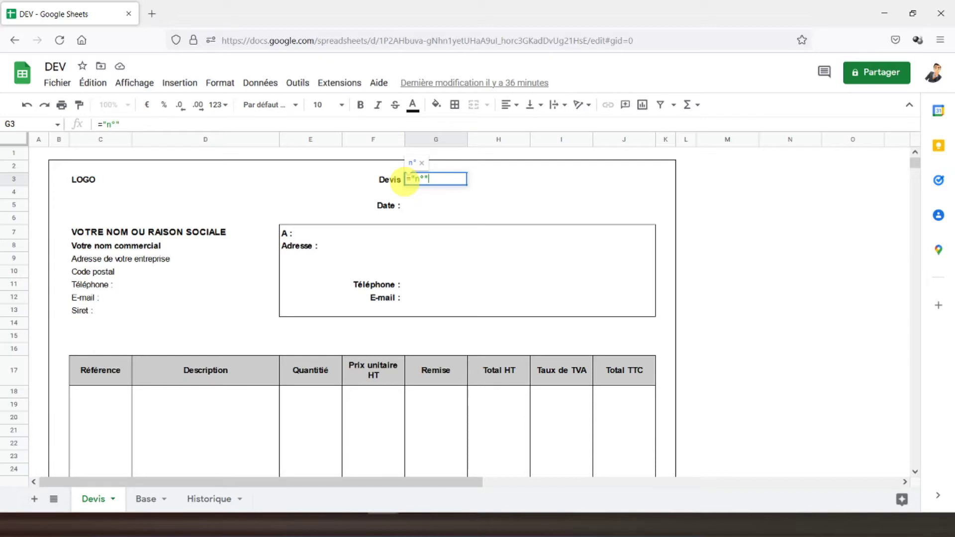
type("&")
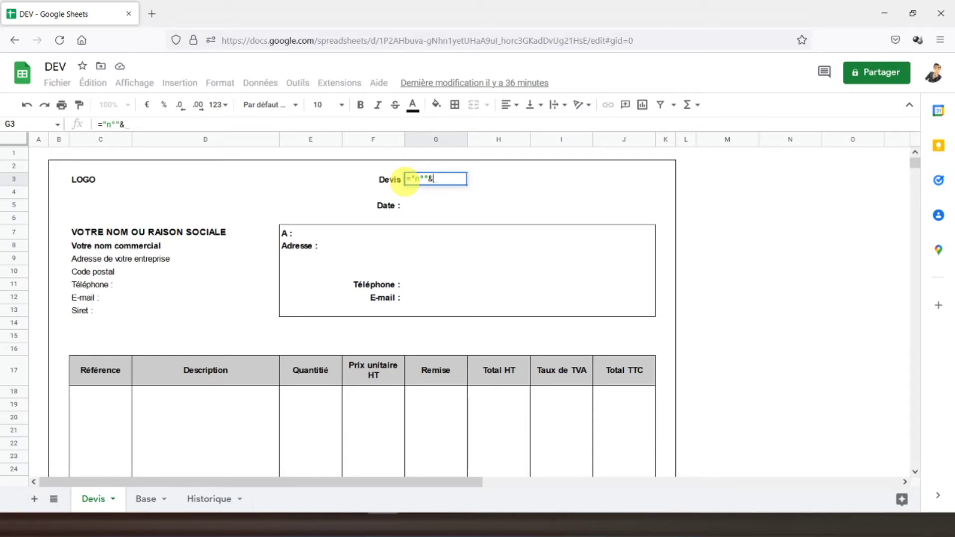
type("nb(")
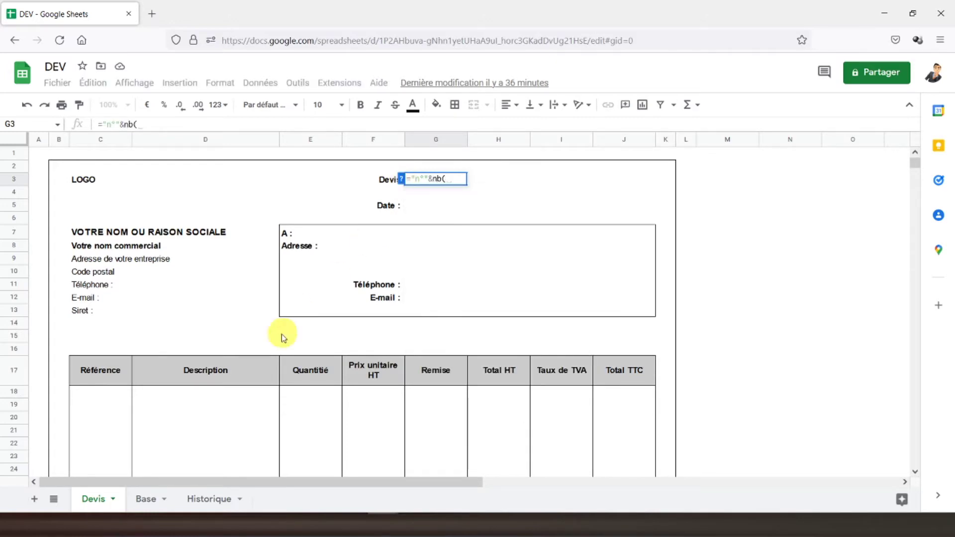
left_click(204, 499)
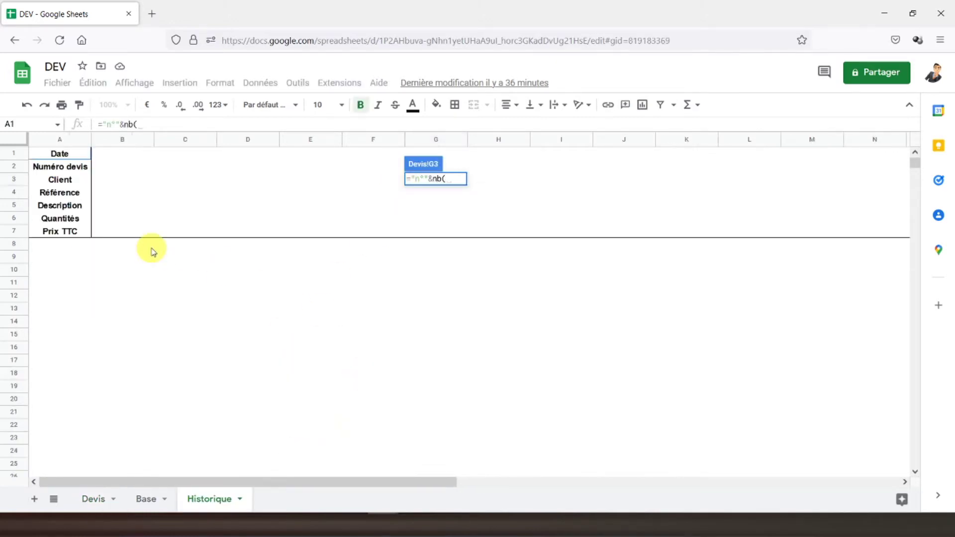
left_click(20, 156)
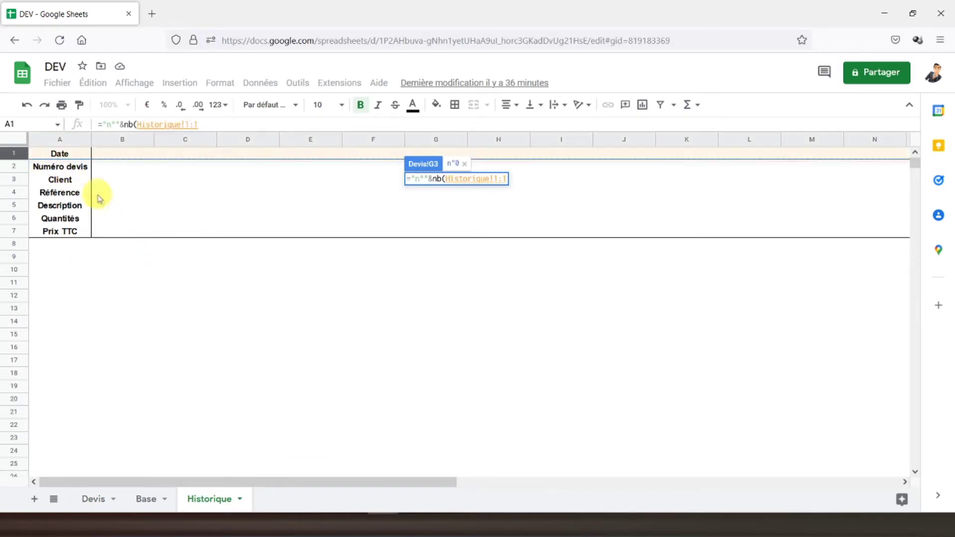
type(")")
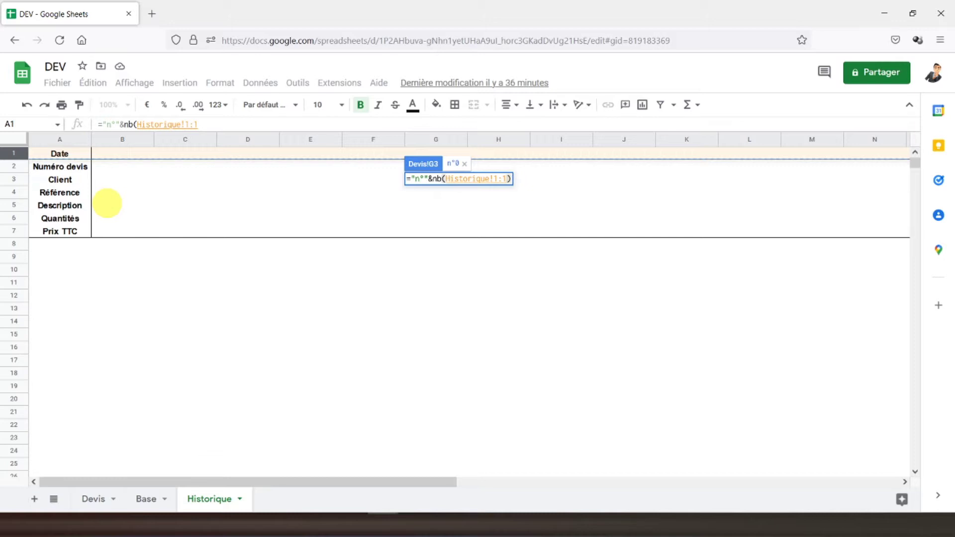
key("Return")
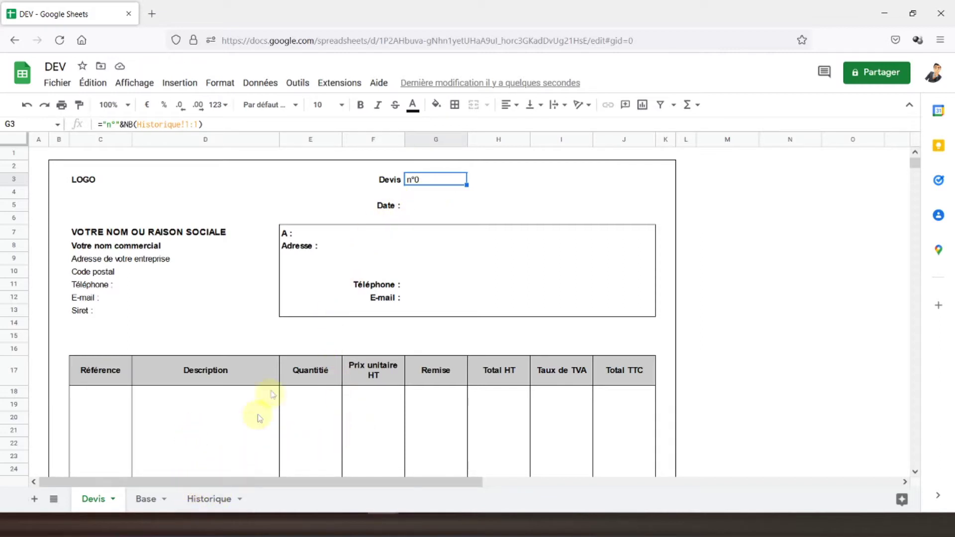
- Make the quote number in cell G3 bold
left_click(363, 109)
left_click(384, 182)
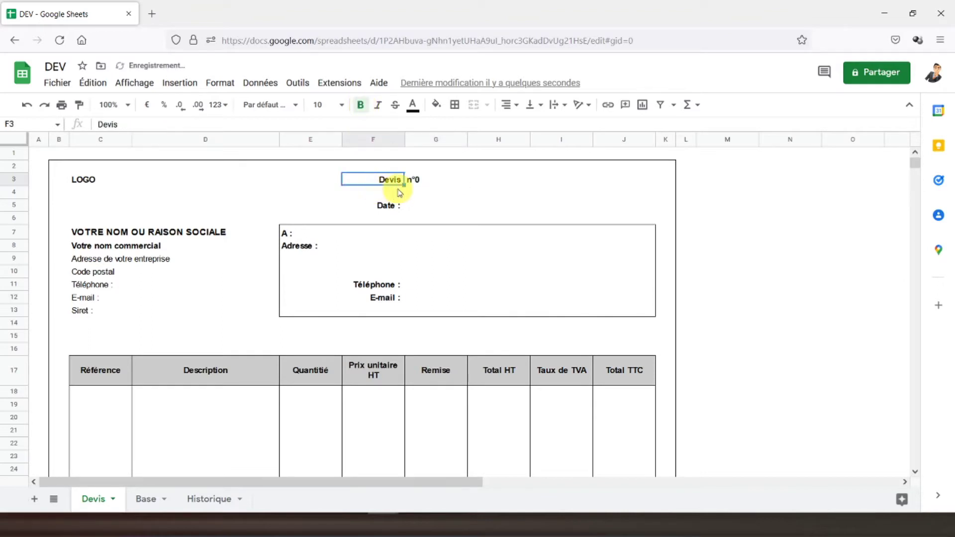
left_click(418, 183)
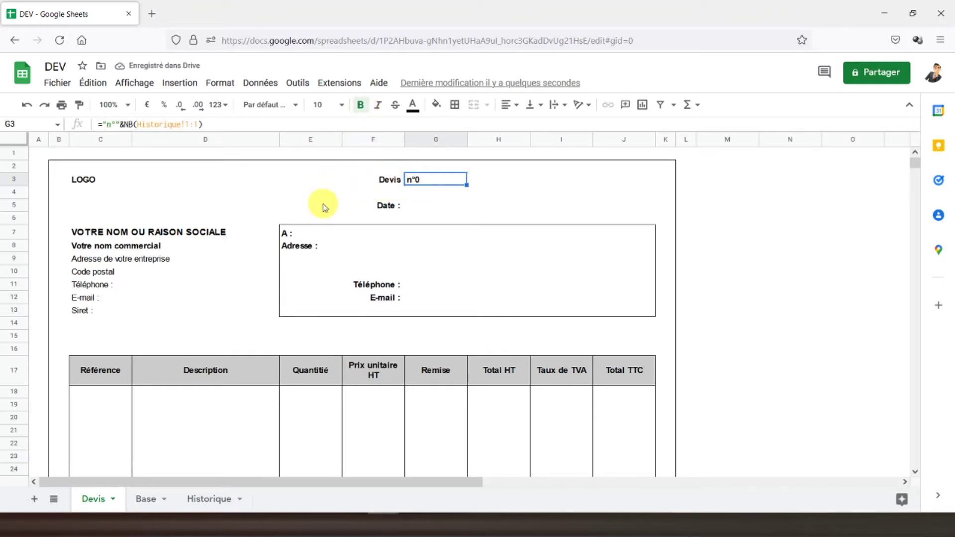
- Enter =AUJOURDHUI() in cell G5 beside the Date label
left_click(305, 233)
left_click(418, 206)
type("=aujourd")
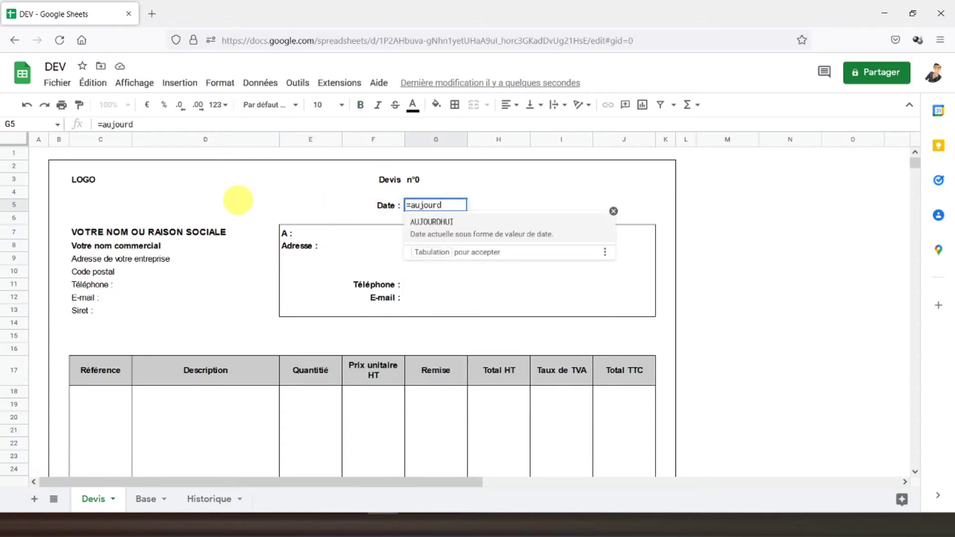
left_click(452, 233)
type(")")
key("Return")
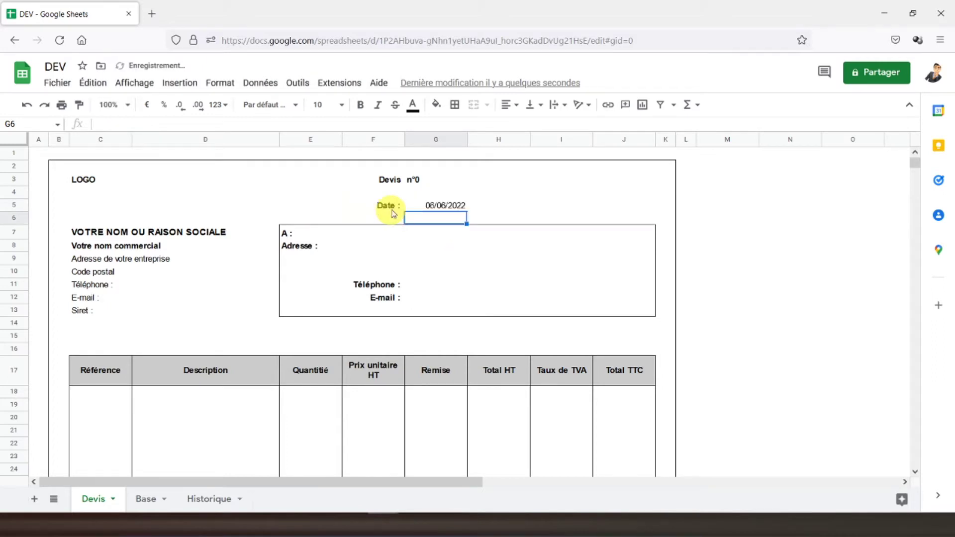
- Make the date in cell G5 bold and centre it horizontally
left_click(422, 204)
left_click(359, 105)
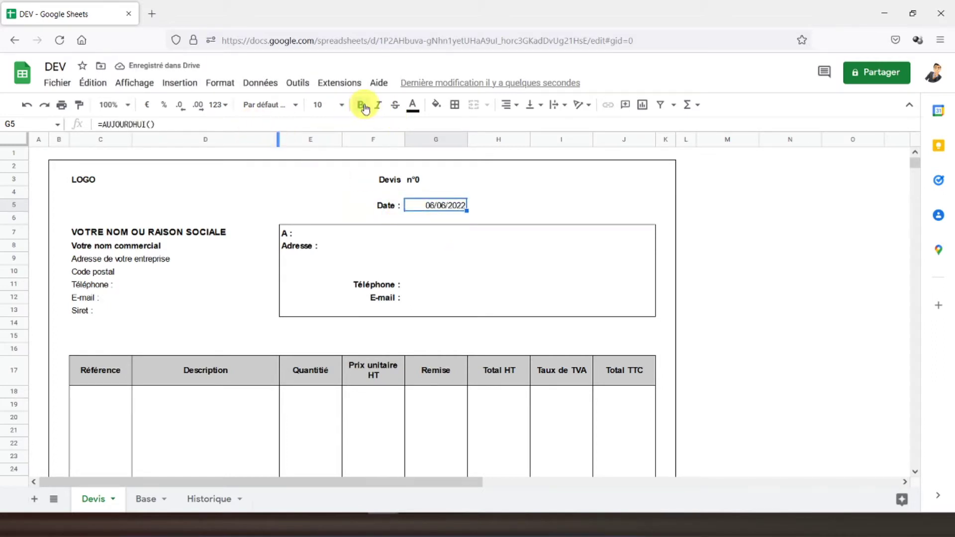
left_click(507, 105)
left_click(524, 132)
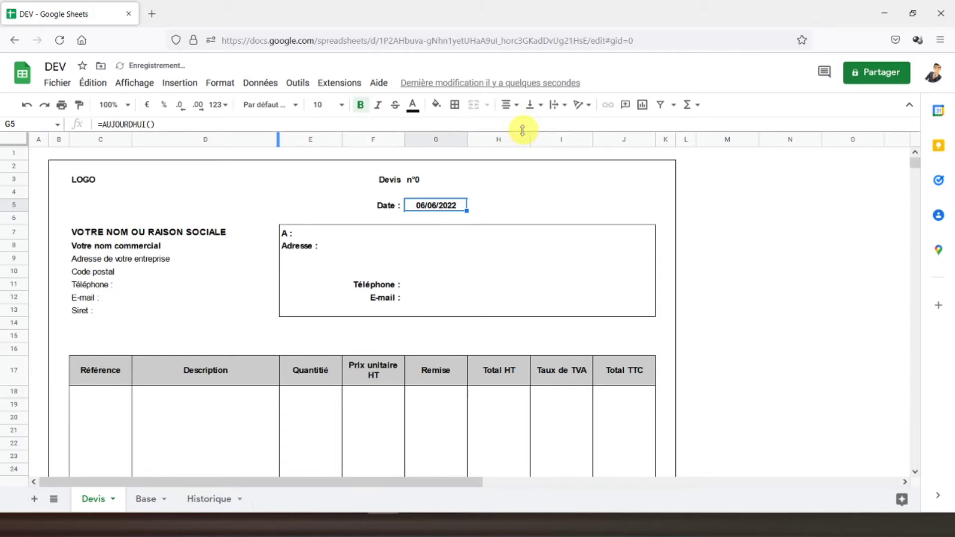
left_click(368, 207)
- Add data validation to cell F7 of the Devis sheet as a dropdown list from the client names in Base!B2:B18
left_click(310, 233)
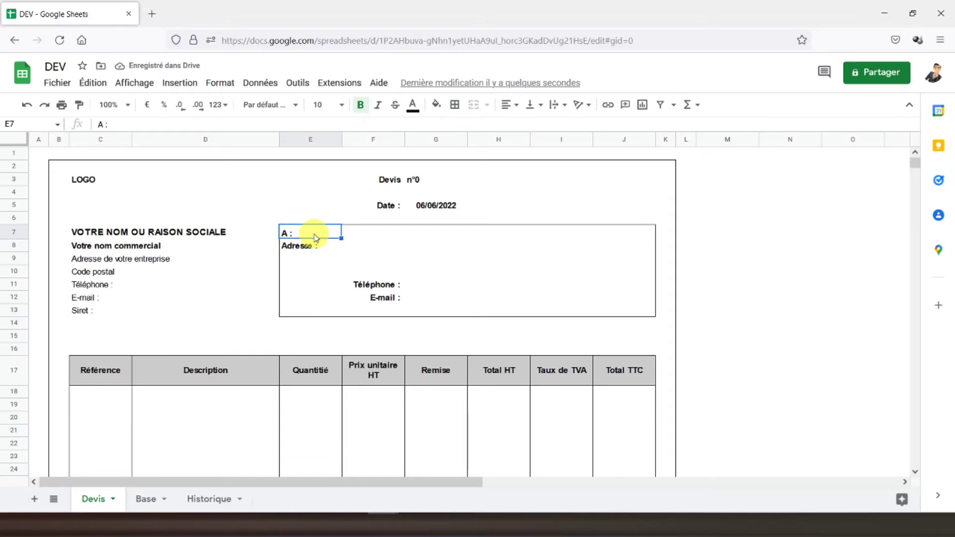
left_click(363, 235)
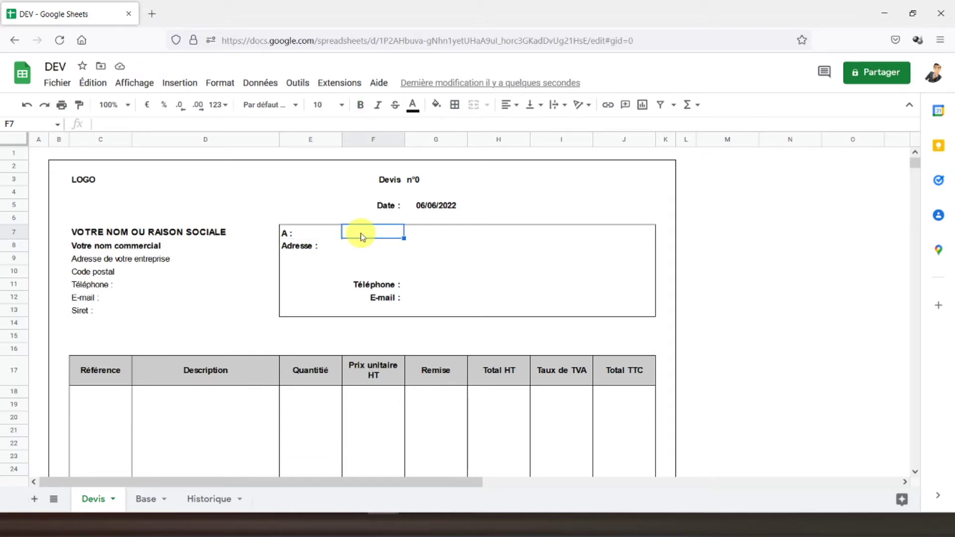
left_click(146, 499)
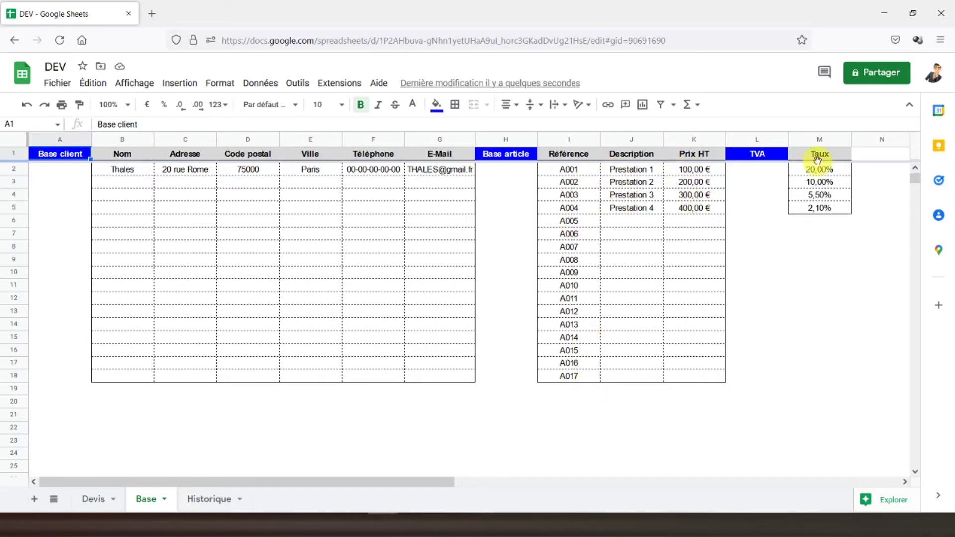
left_click(90, 498)
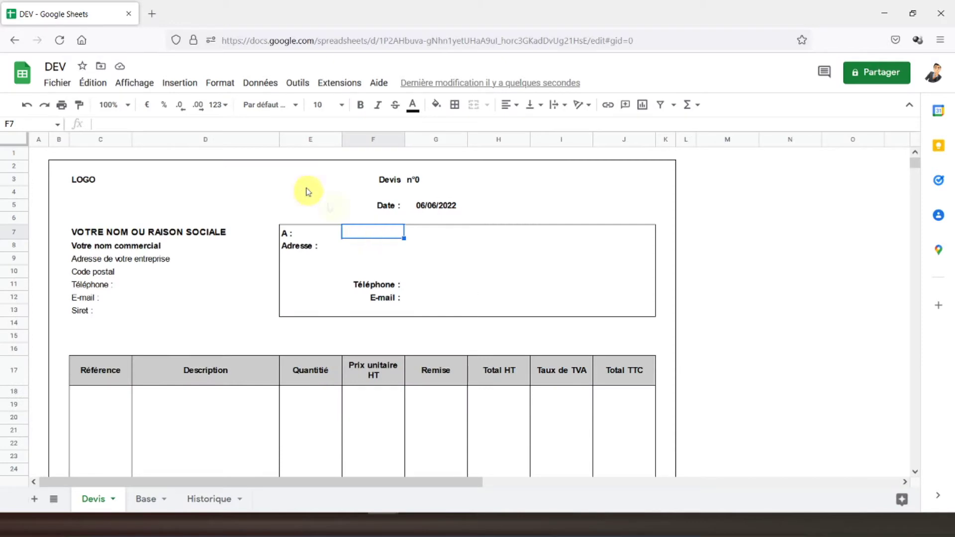
left_click(260, 83)
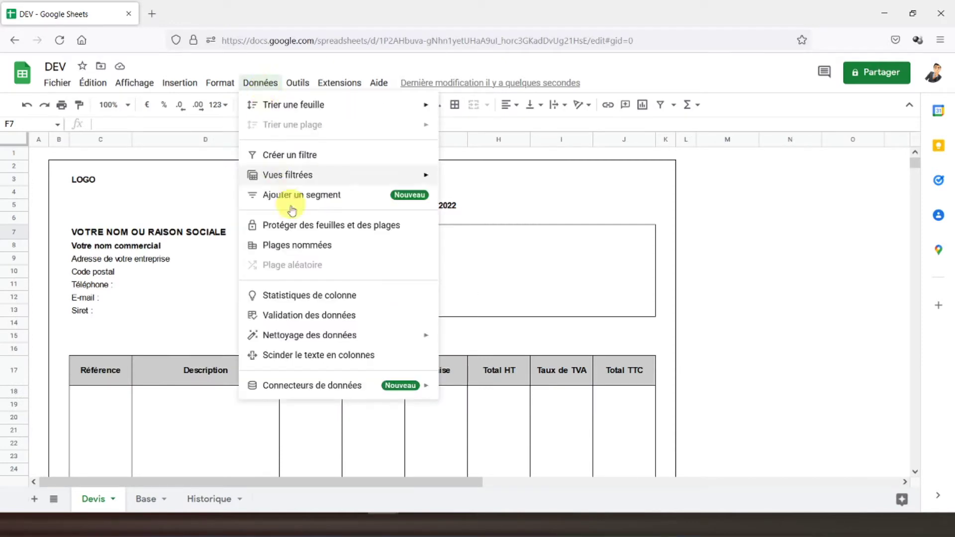
left_click(305, 314)
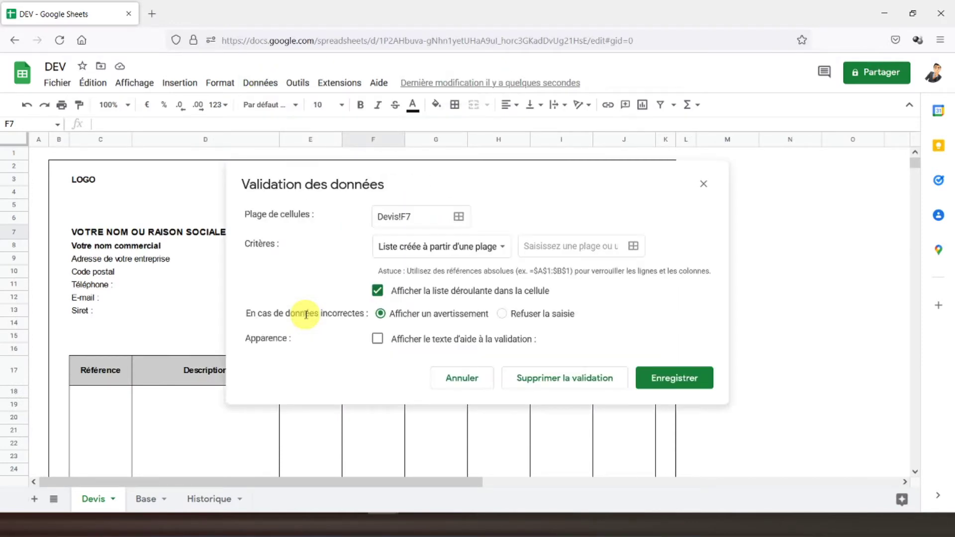
left_click(539, 249)
left_click(633, 247)
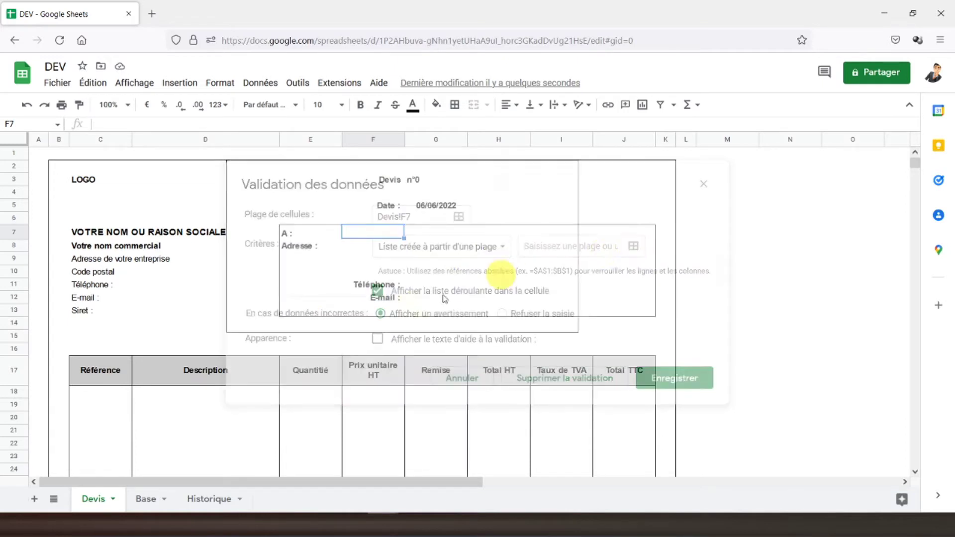
left_click(147, 499)
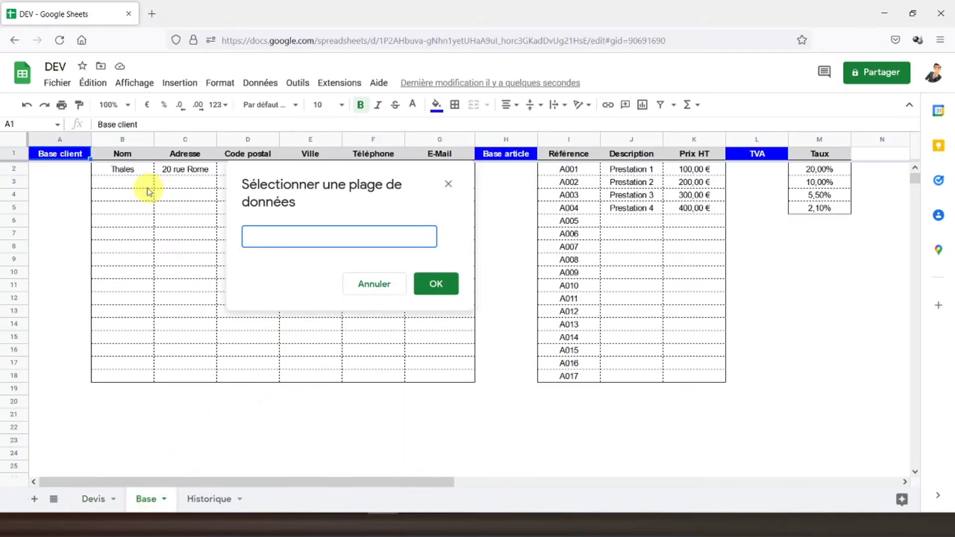
left_click_drag(124, 172, 128, 376)
left_click(421, 284)
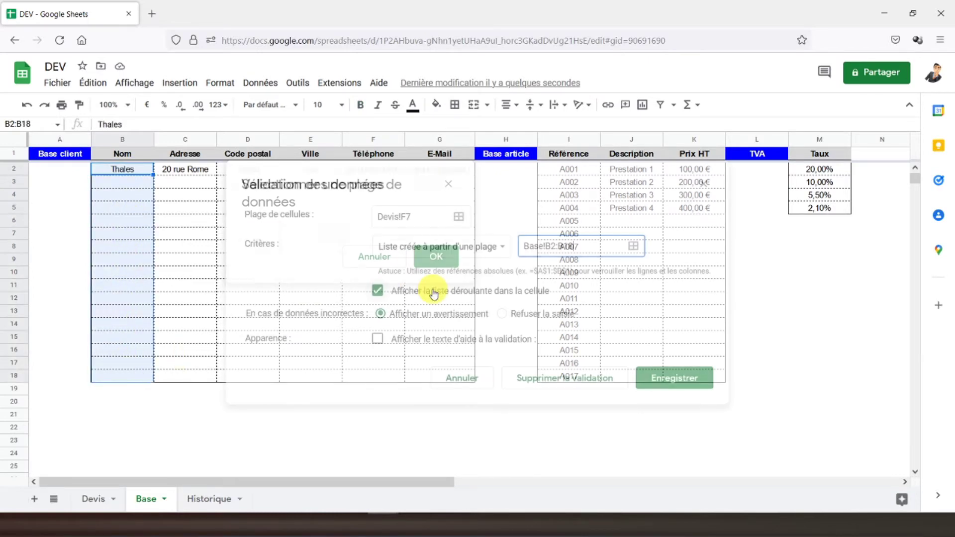
left_click(676, 378)
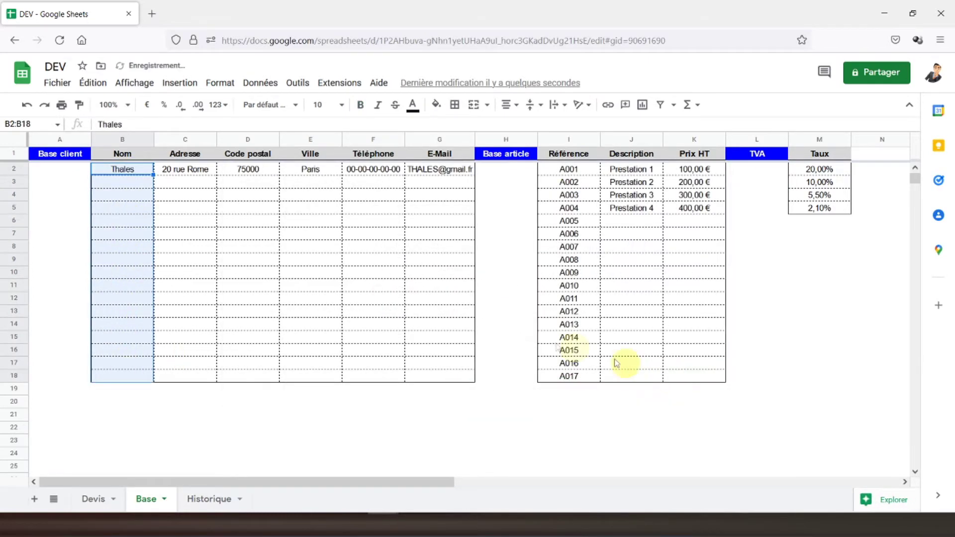
- Choose the first client from the new dropdown in cell F7 of the Devis sheet
left_click(93, 499)
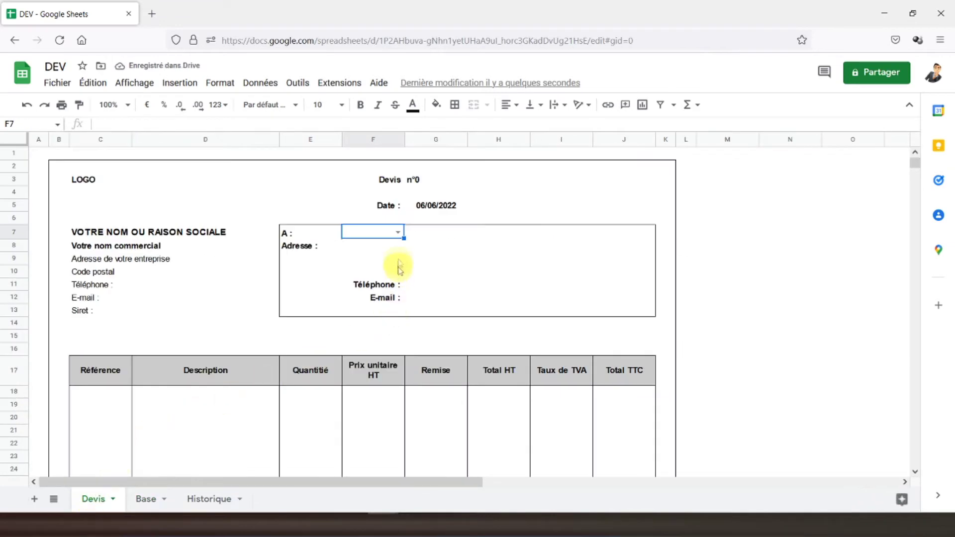
left_click(397, 232)
left_click(381, 248)
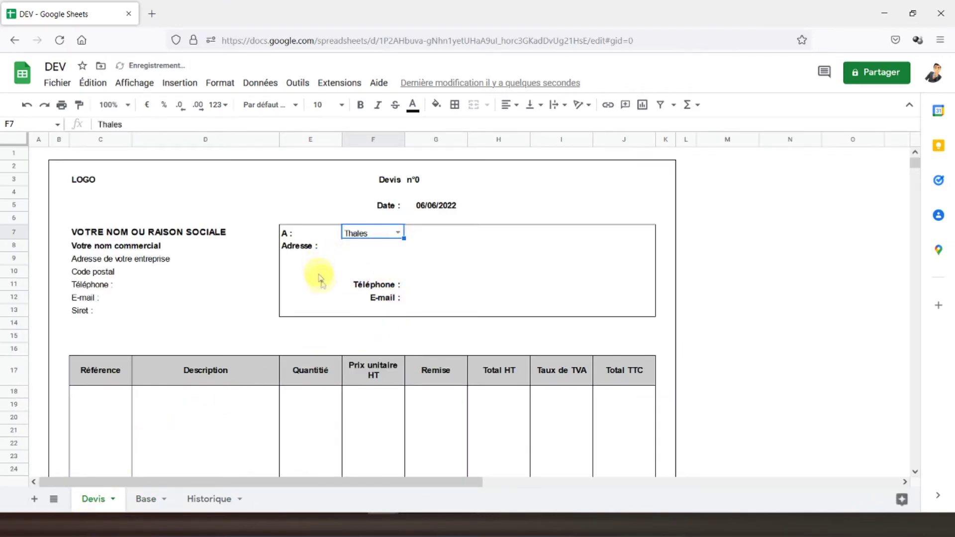
- Begin a formula in cell F8 beside Adresse with SIERREUR wrapping a RECHERCHEV on the absolute reference $F$7
left_click(364, 246)
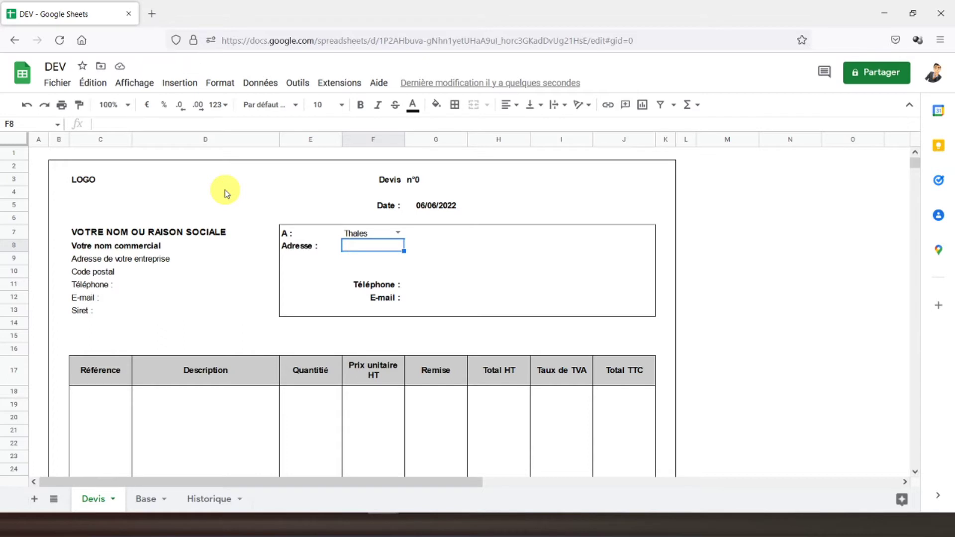
type("=")
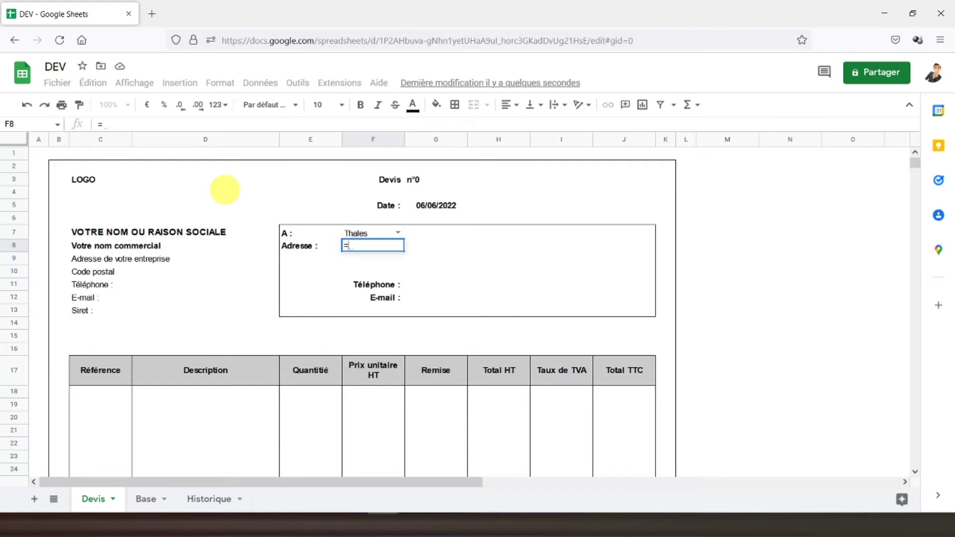
type("sierreur(")
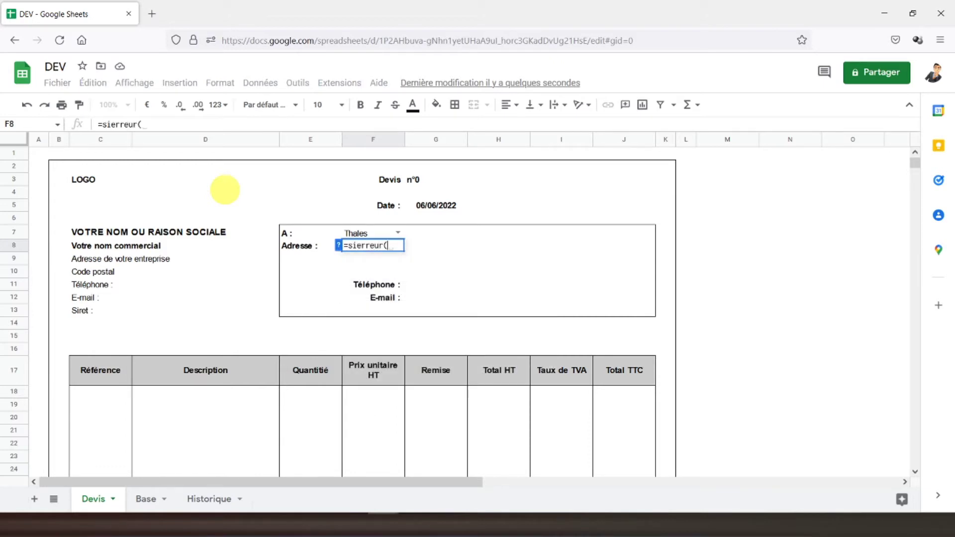
type("recher")
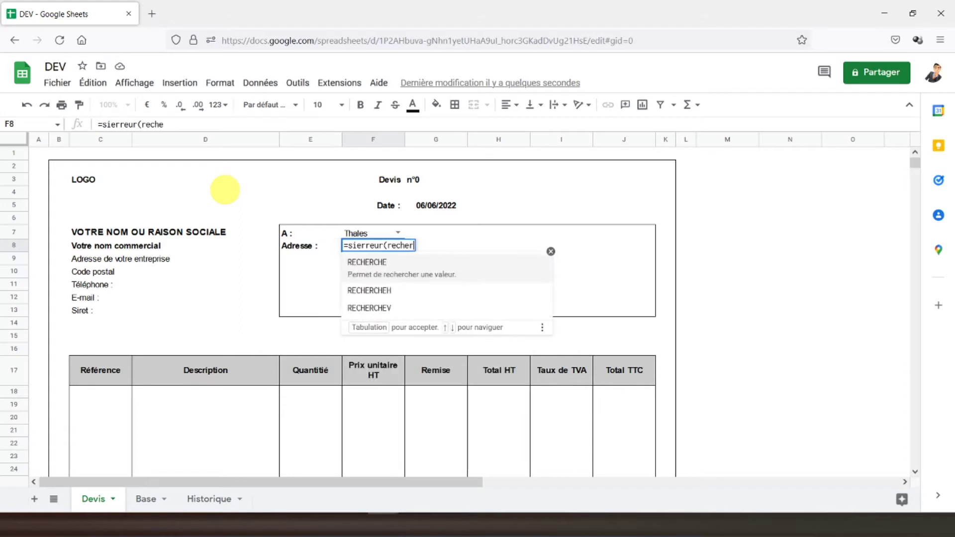
type("ce")
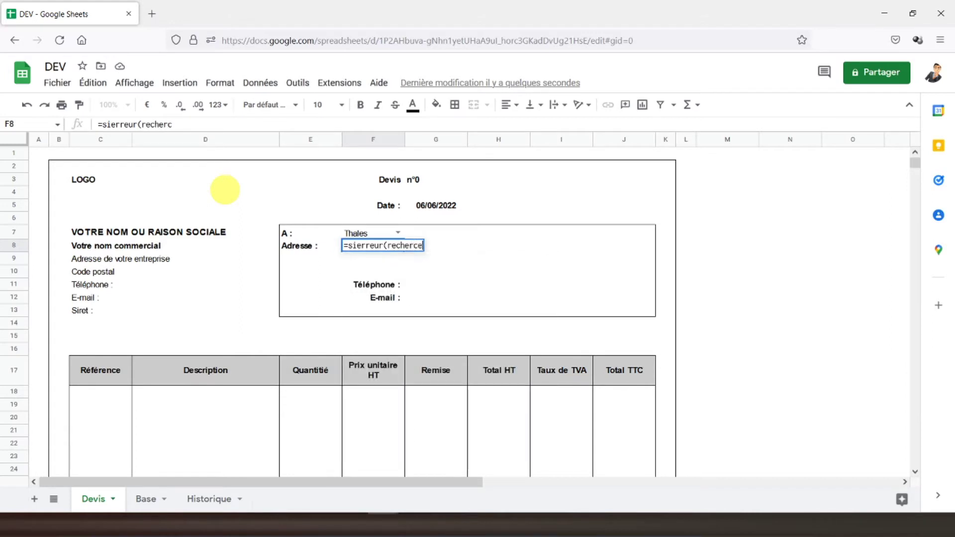
key("BackSpace")
type("hev")
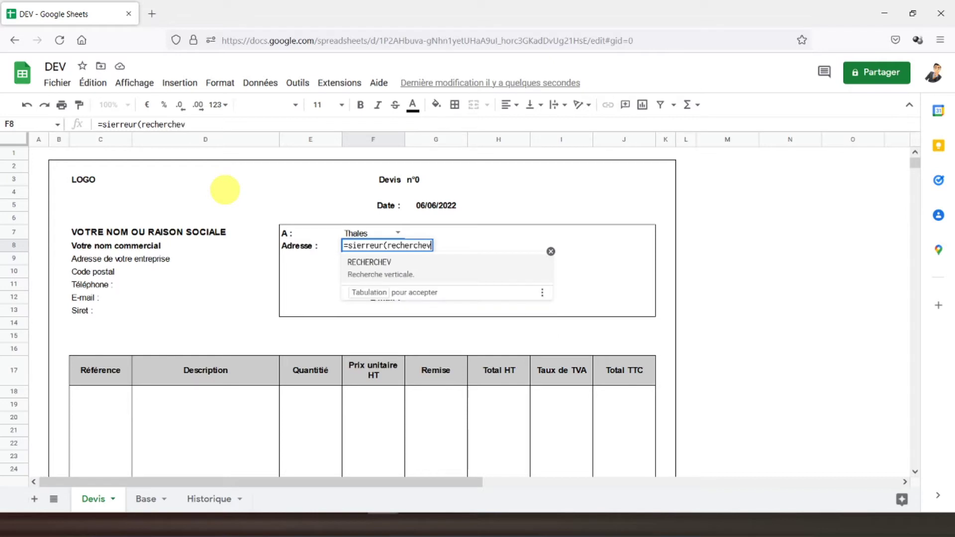
left_click(405, 269)
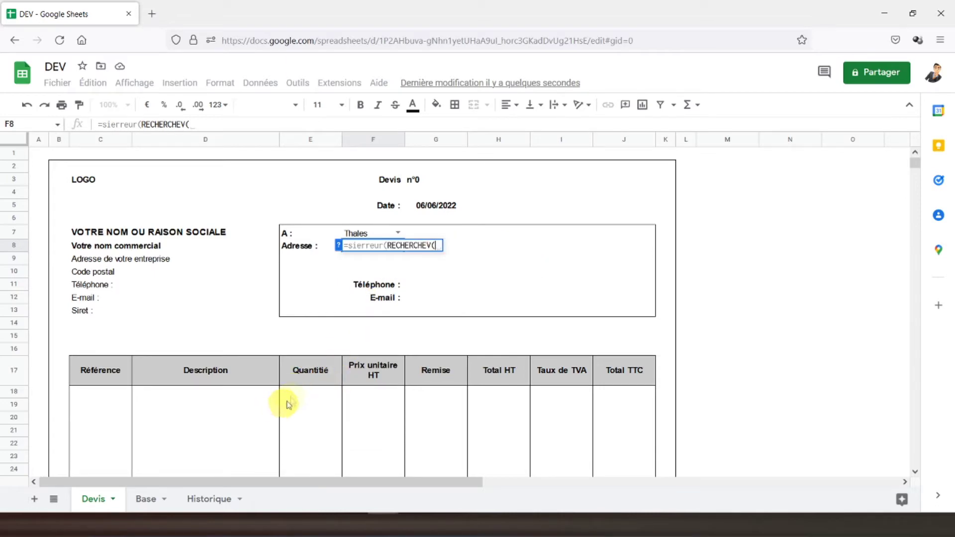
left_click(358, 236)
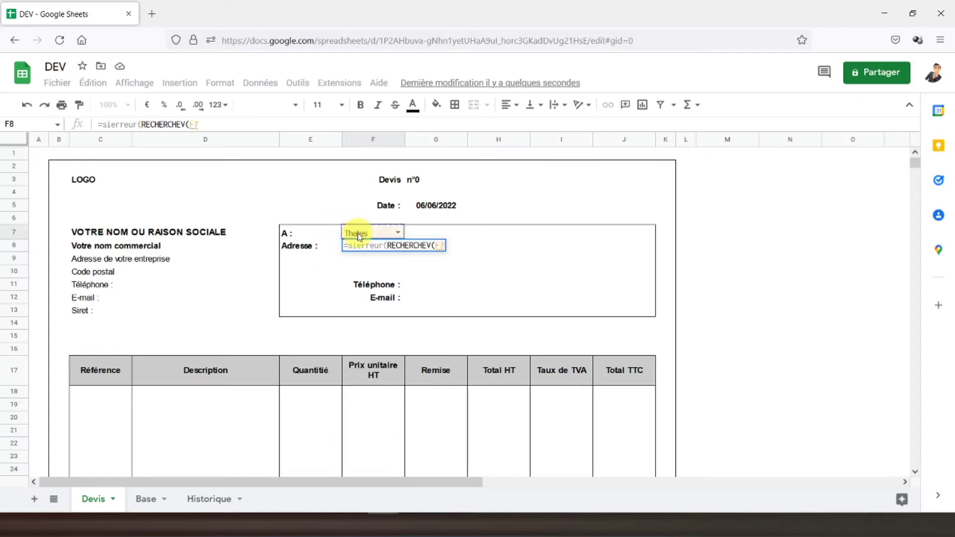
left_click(194, 125)
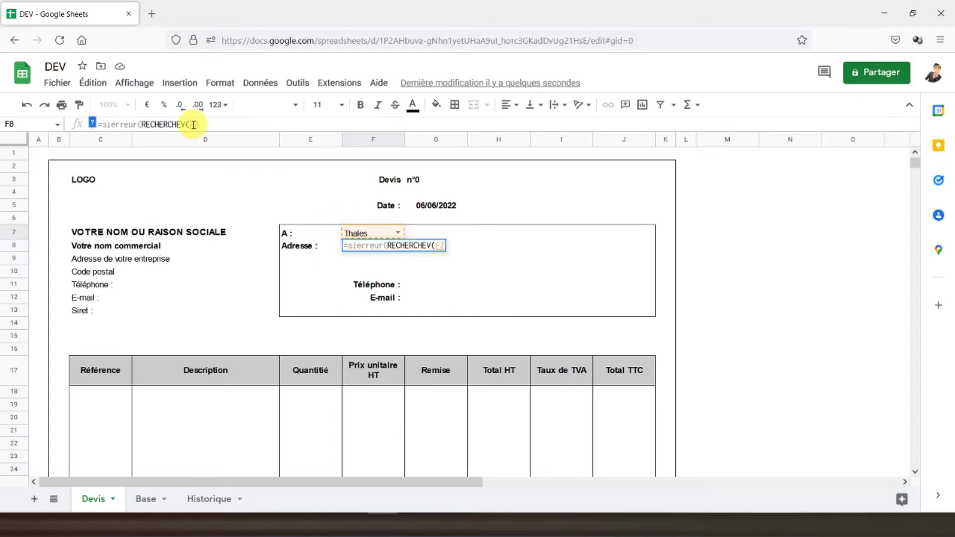
key("F4")
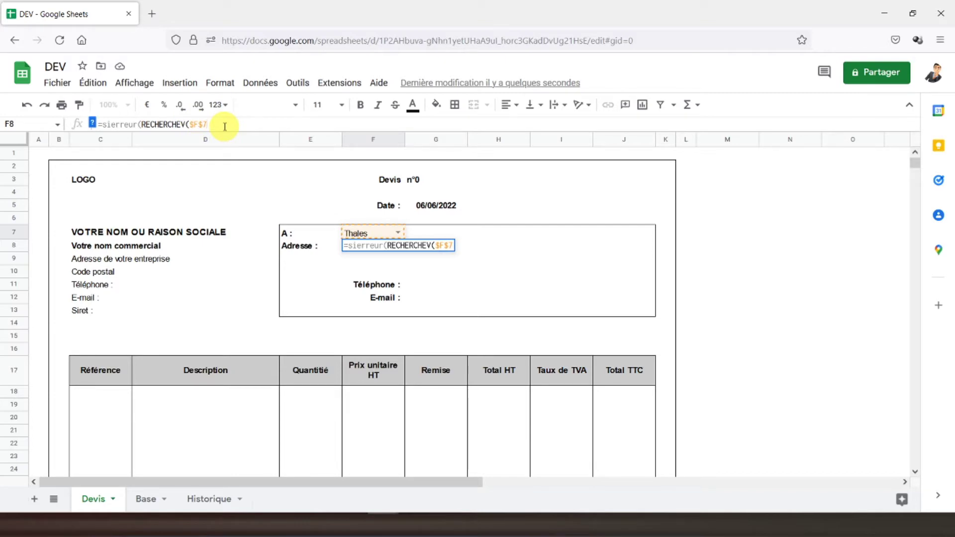
type(";")
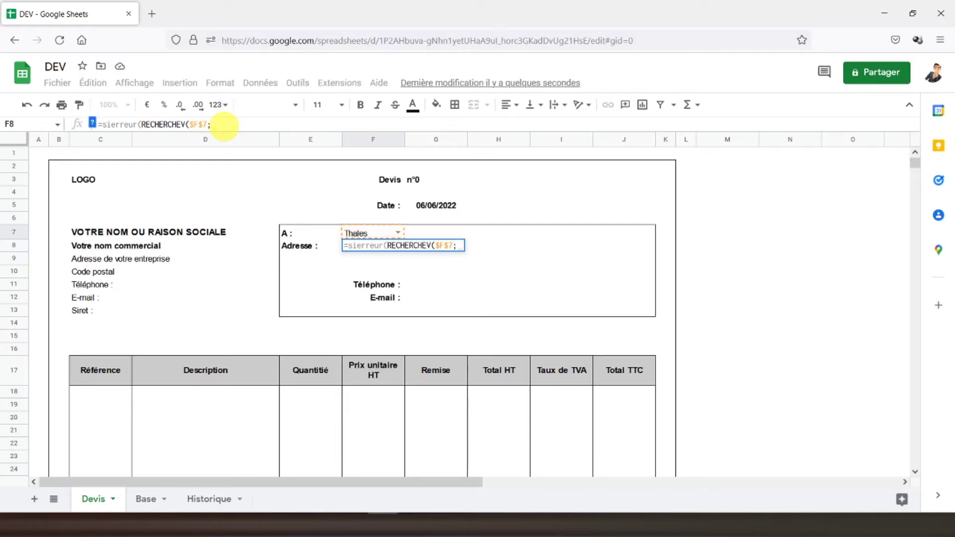
- Complete the F8 formula with the range Base!B2:G18, column index 2, exact match FAUX and "" as the error value
left_click(156, 500)
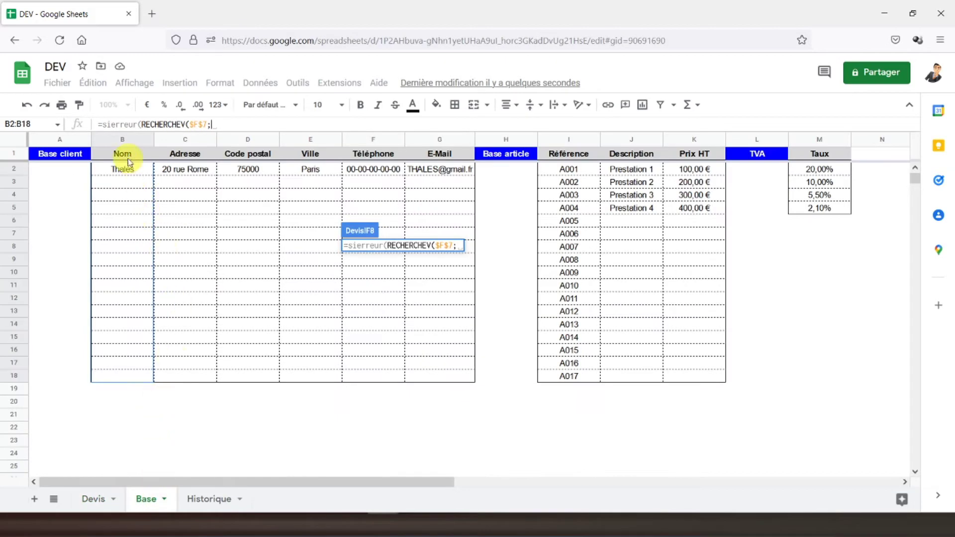
left_click_drag(120, 172, 437, 379)
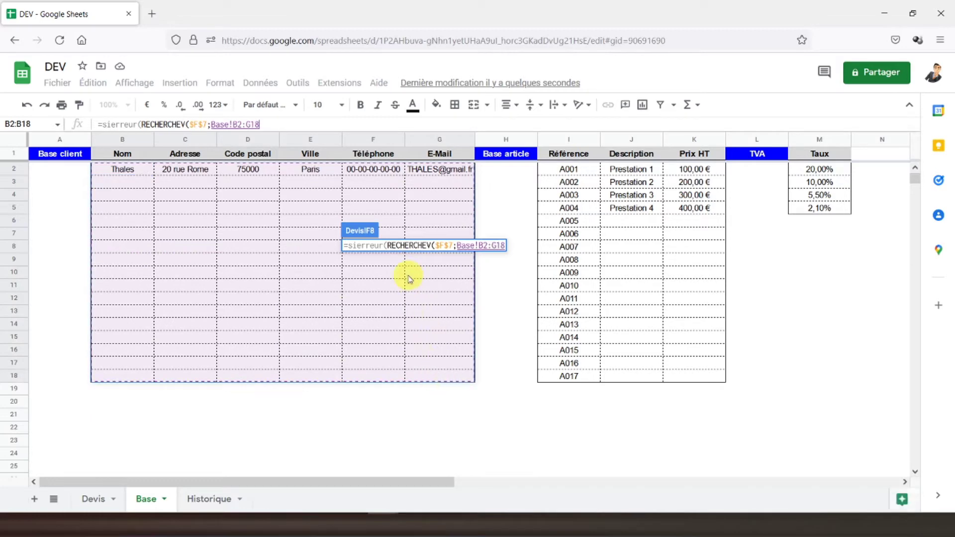
type(";")
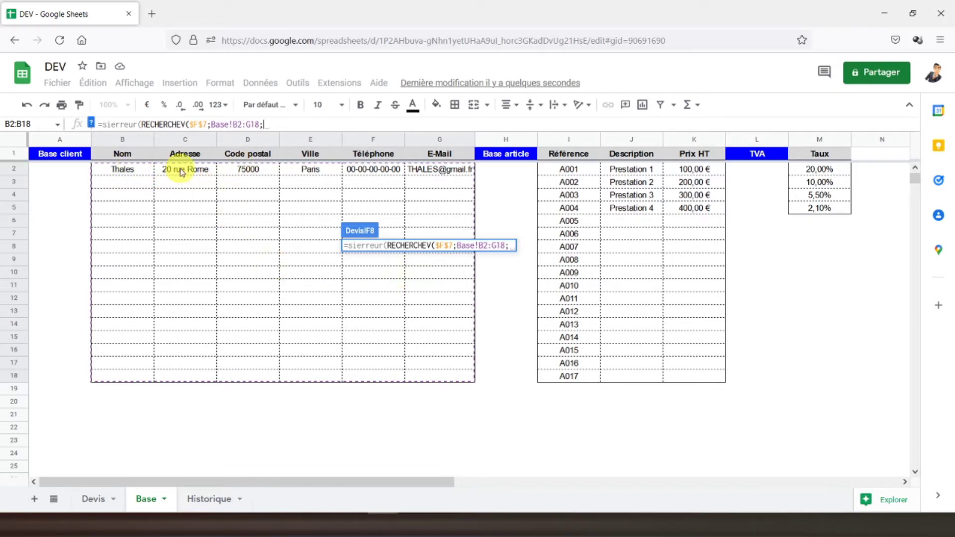
type("2;")
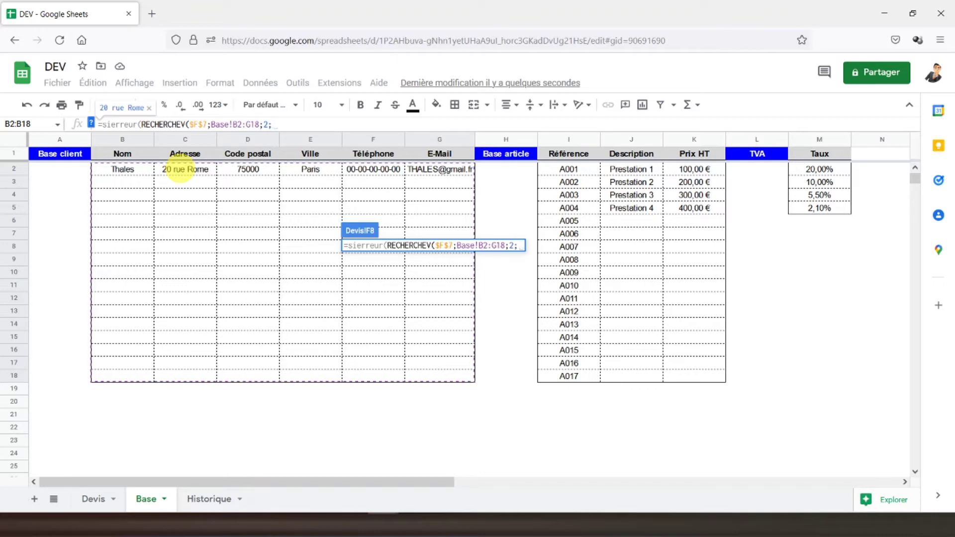
type("faux")
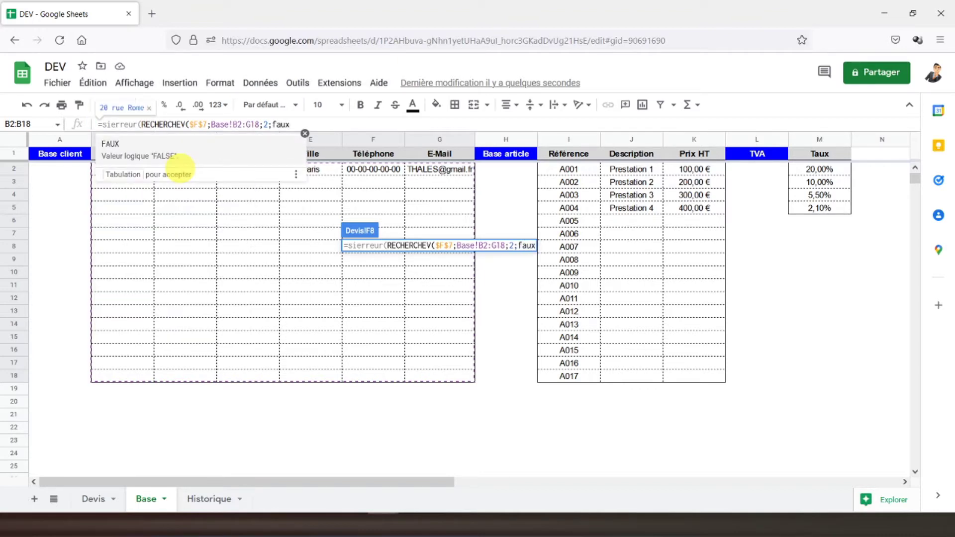
type(")")
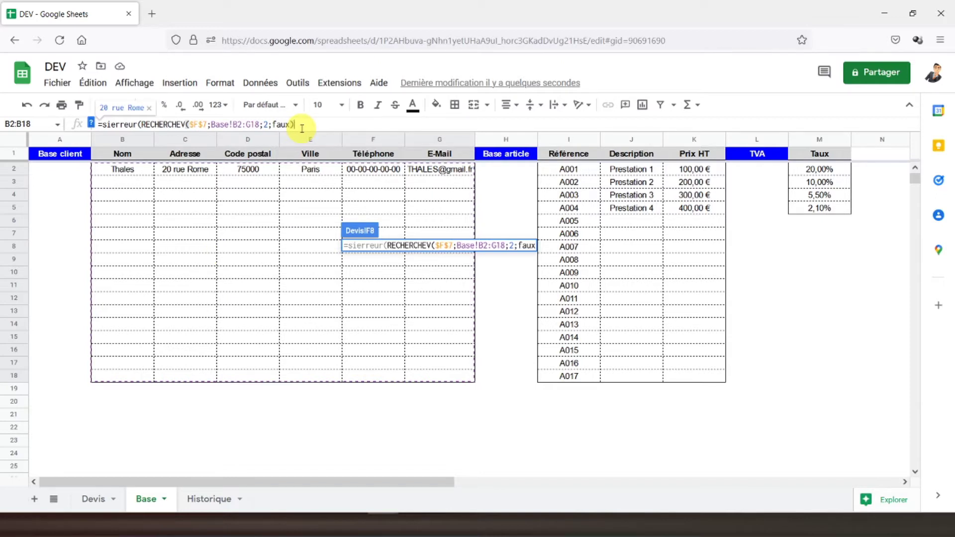
type(";")
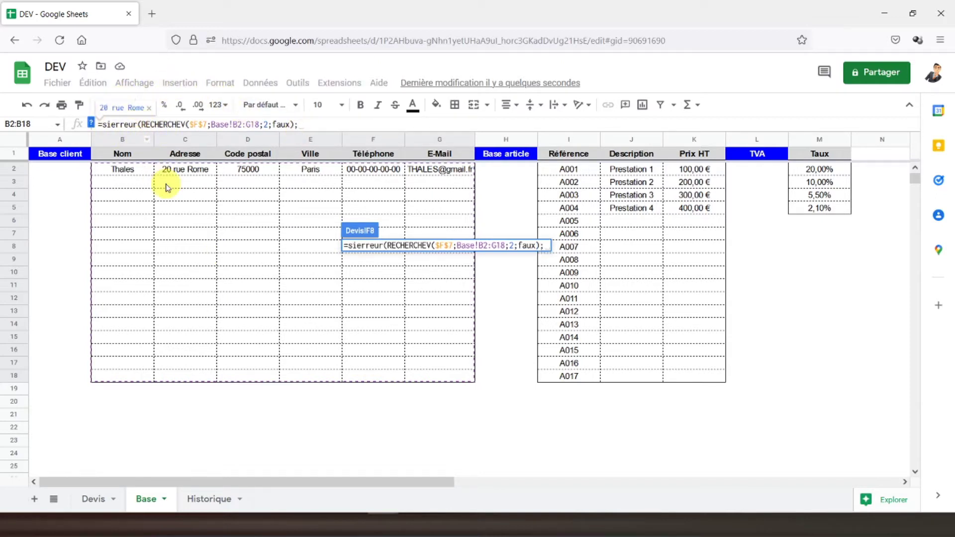
type("\"")
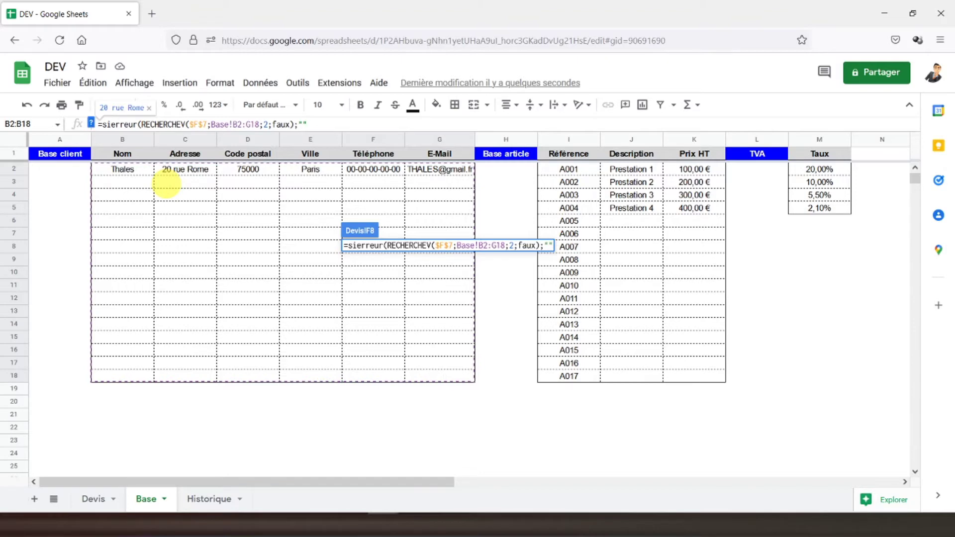
key("Return")
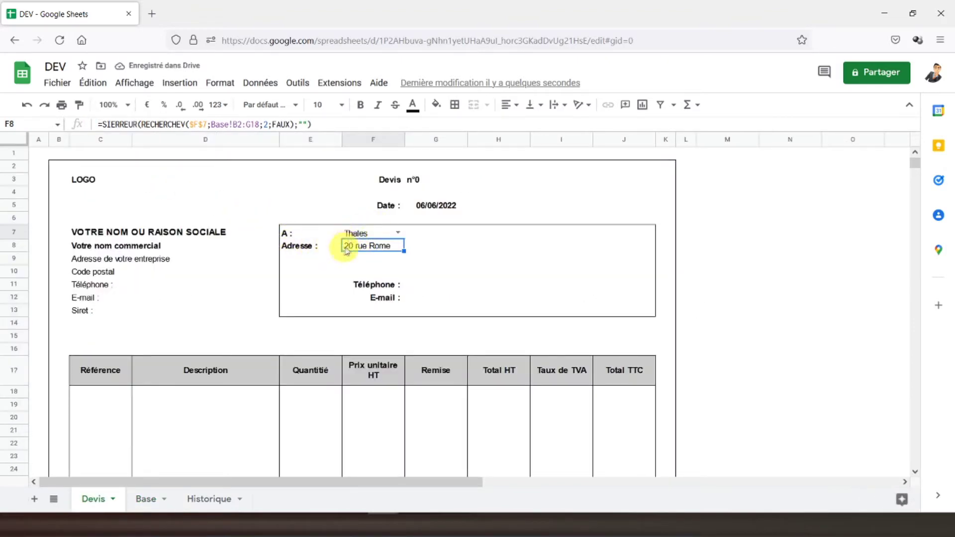
- Make the lookup range in the F8 formula absolute as Base!$B$2:$G$18
left_click(238, 126)
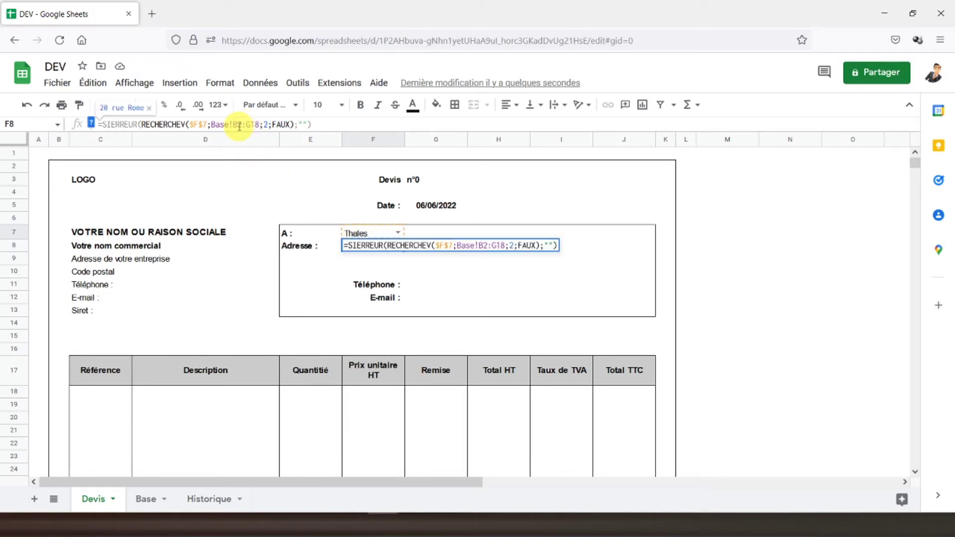
key("F4")
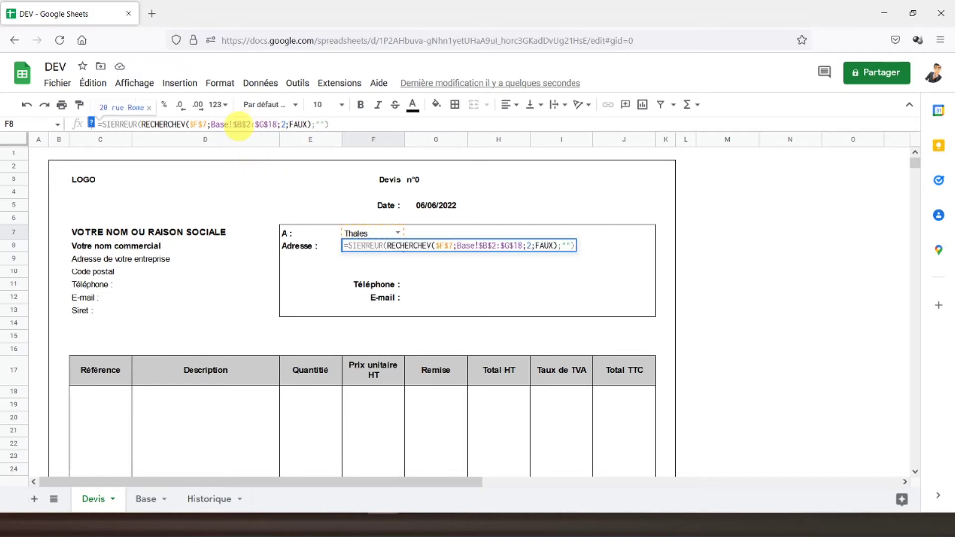
key("Return")
- Copy the address lookup formula from cell F8 into cells F9 and F10
left_click(356, 247)
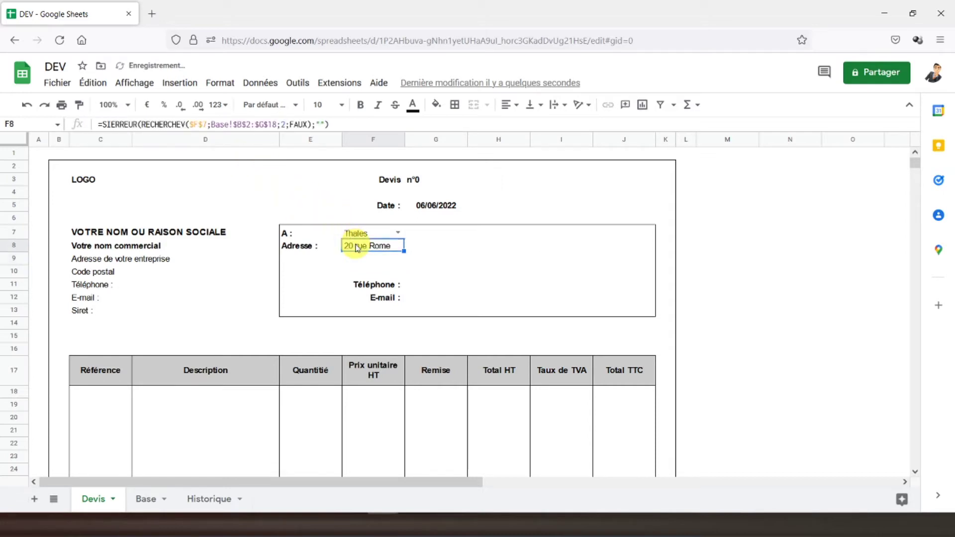
key("ctrl+c")
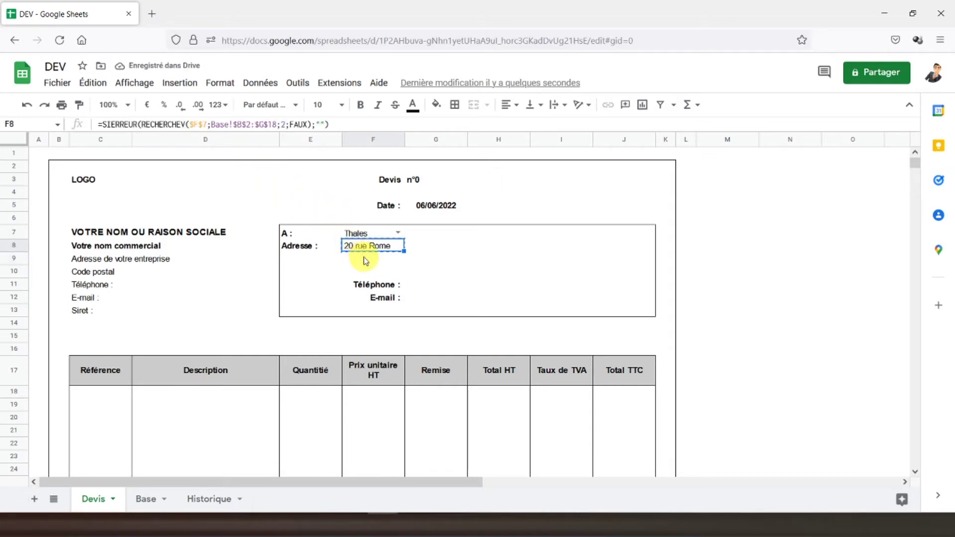
left_click(366, 259)
key("ctrl+v")
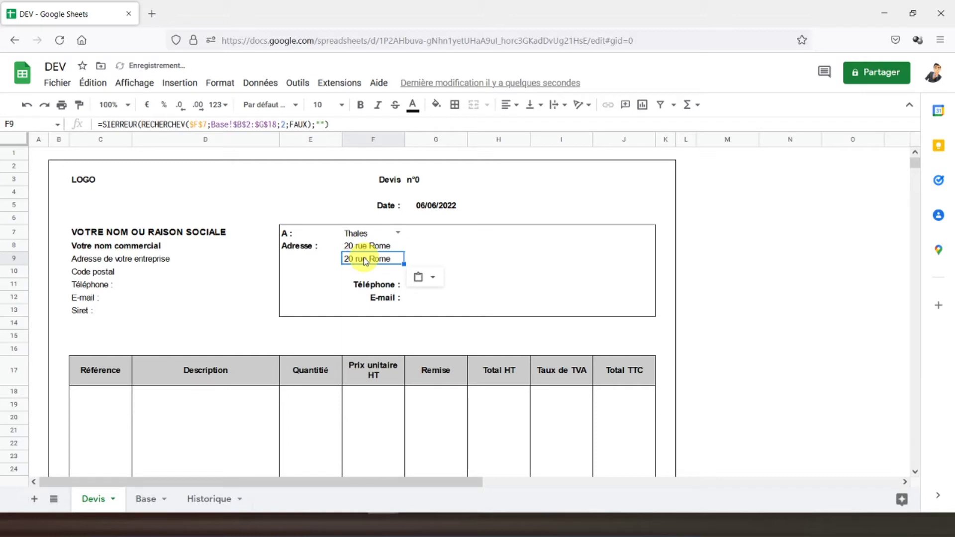
left_click(369, 273)
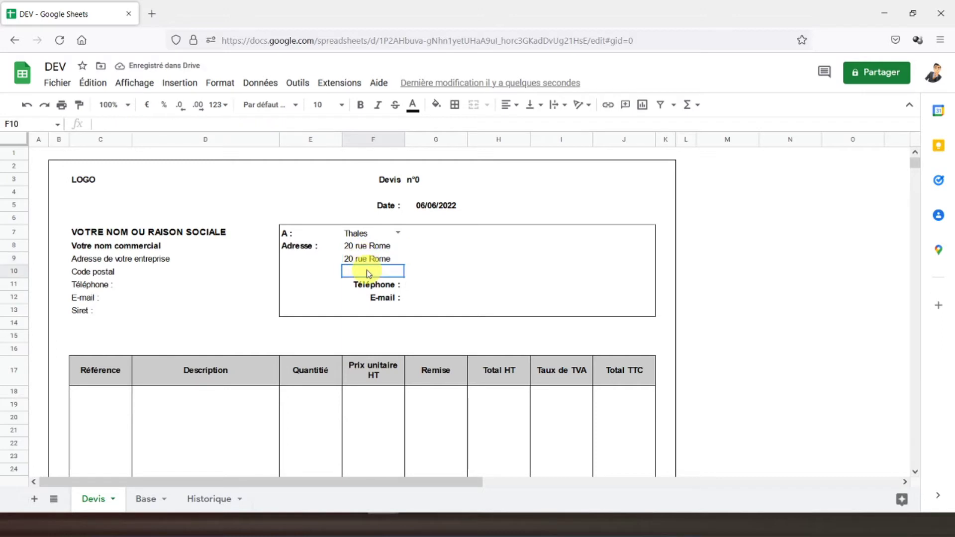
key("ctrl+v")
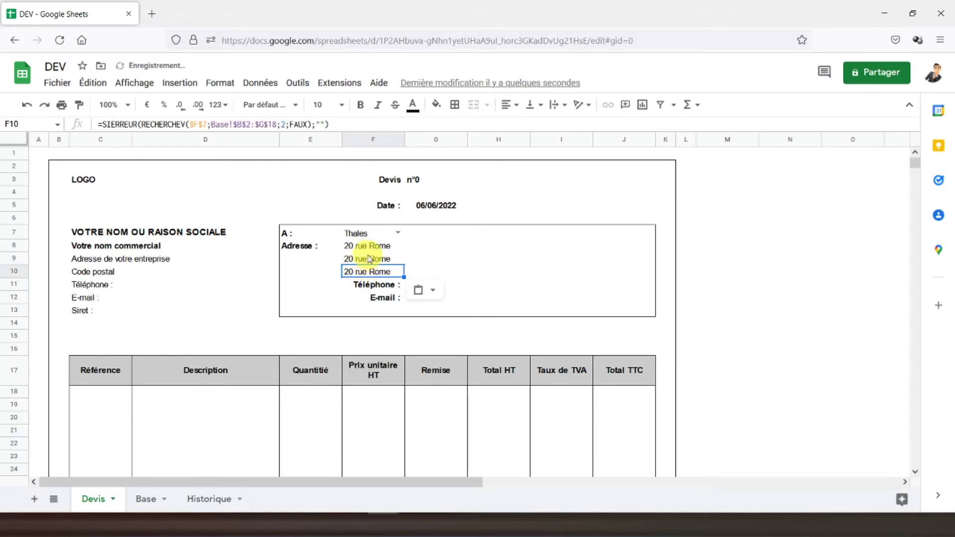
- Check the client column order on the Base sheet and set the column index in the F9 formula to 3 for the postal code
left_click(381, 250)
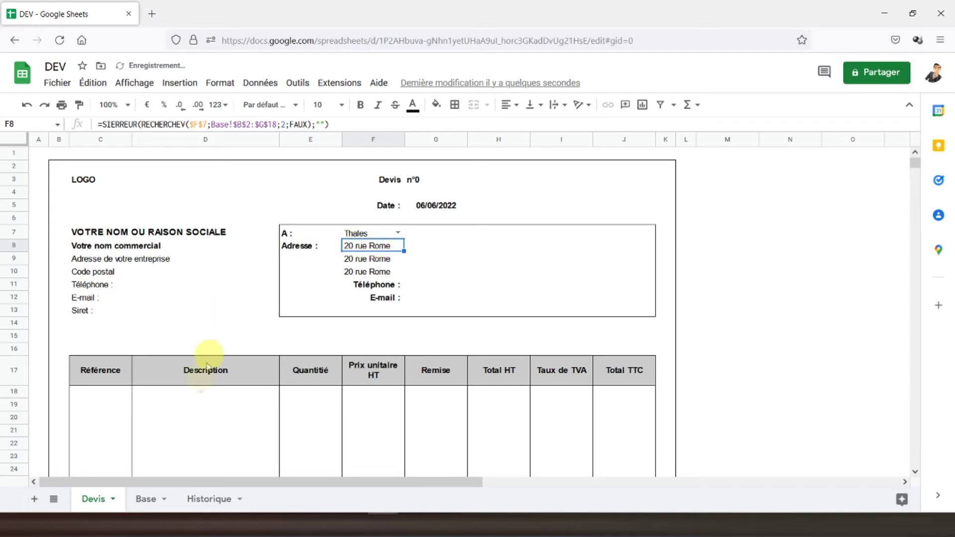
left_click(143, 499)
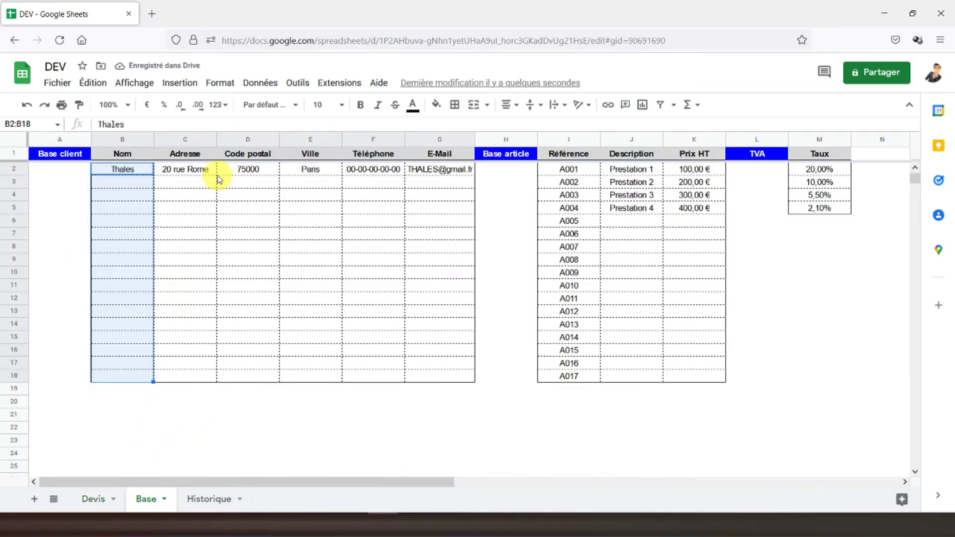
left_click(263, 171)
left_click(315, 172)
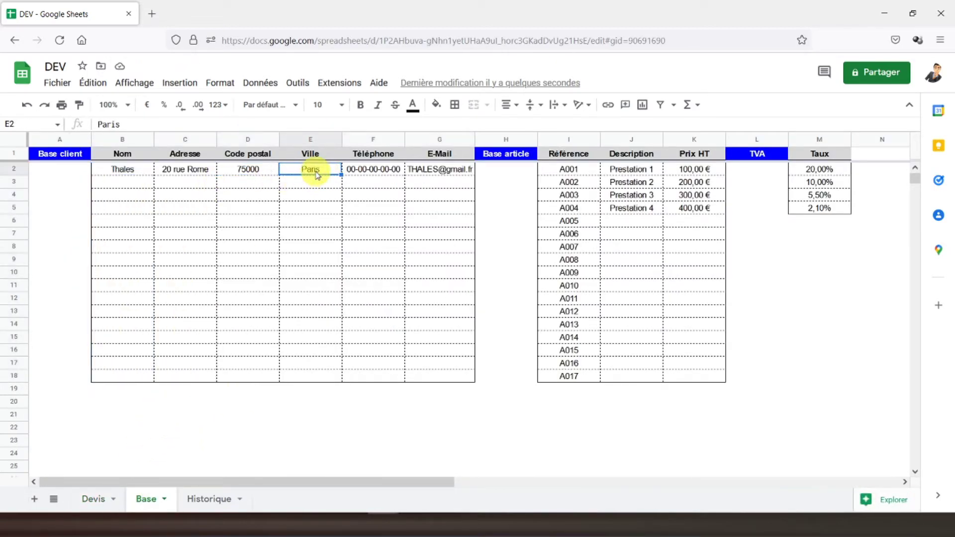
left_click(92, 500)
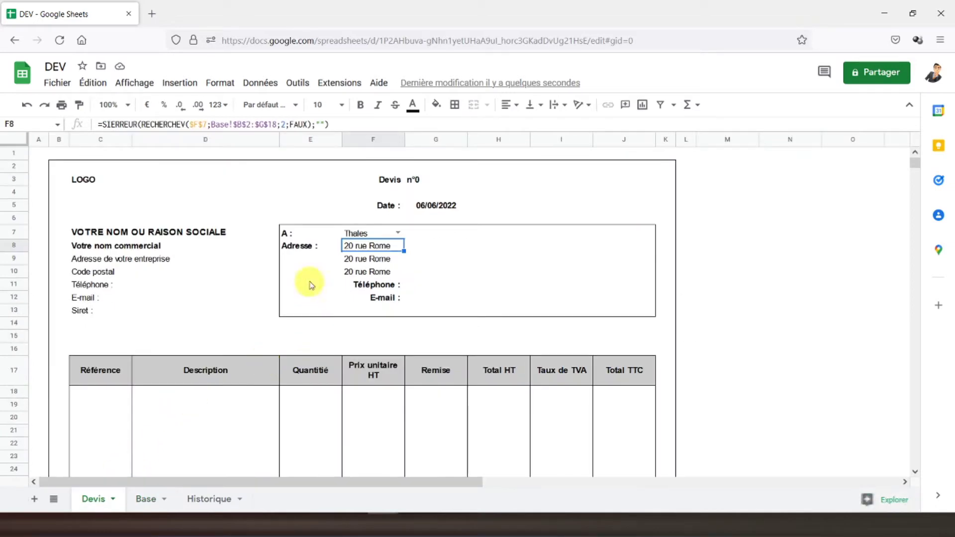
left_click(367, 259)
left_click(285, 124)
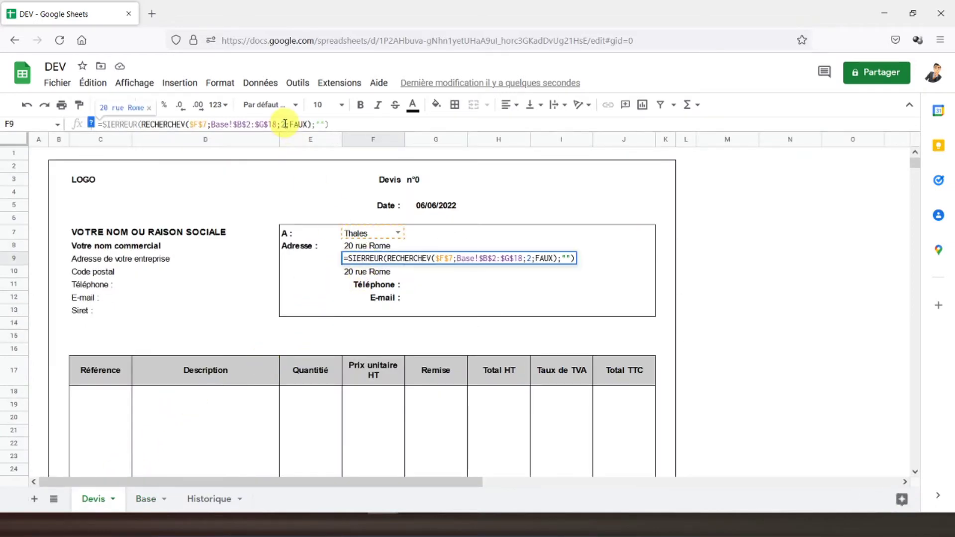
key("BackSpace")
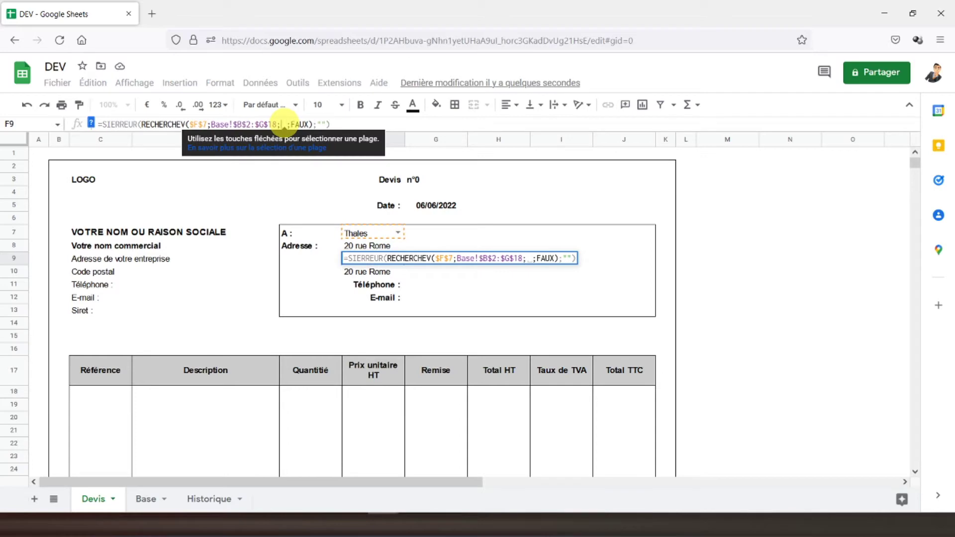
type("3")
key("Return")
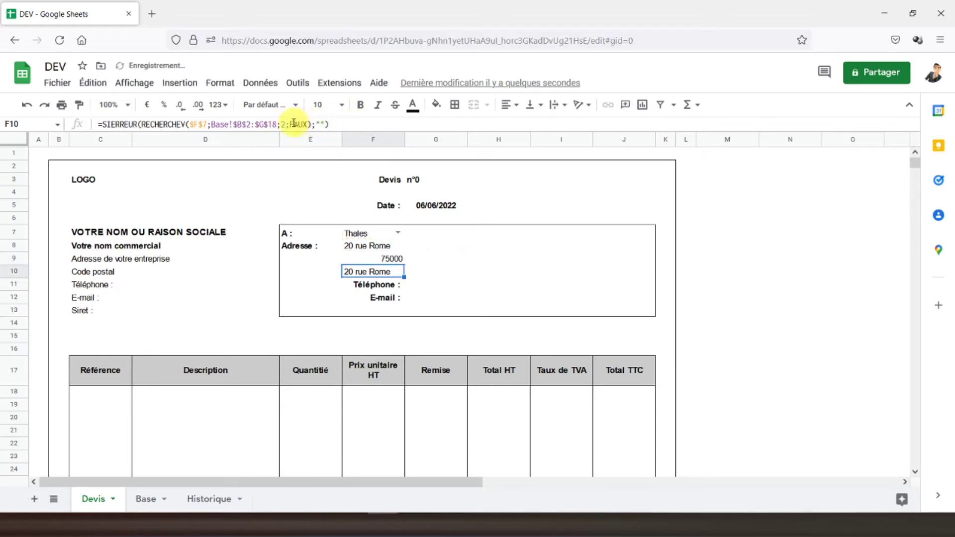
- Set the column index in the F10 lookup formula to 4 for the city
left_click(287, 125)
key("BackSpace")
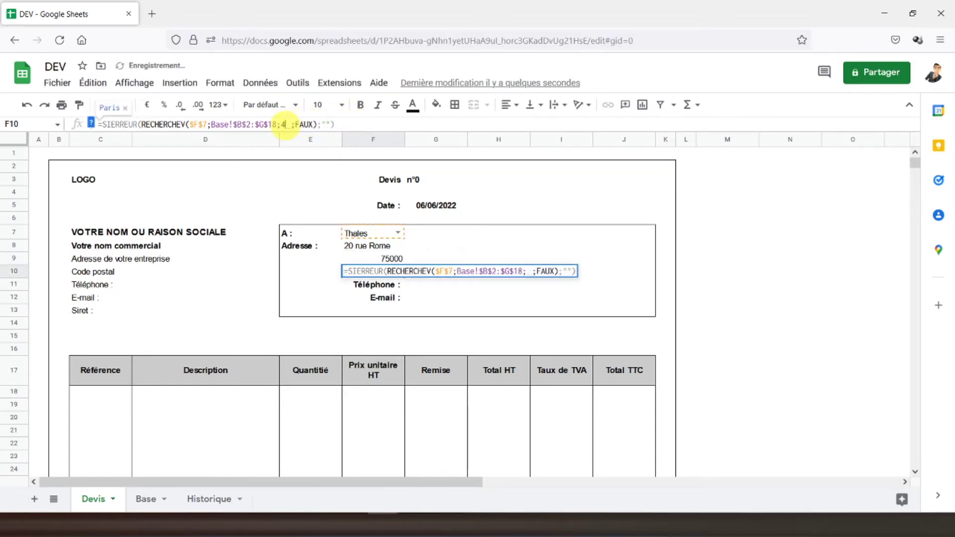
type("4")
key("Return")
- Left-align the client address cells F8:F10
left_click_drag(371, 245, 372, 271)
left_click(507, 105)
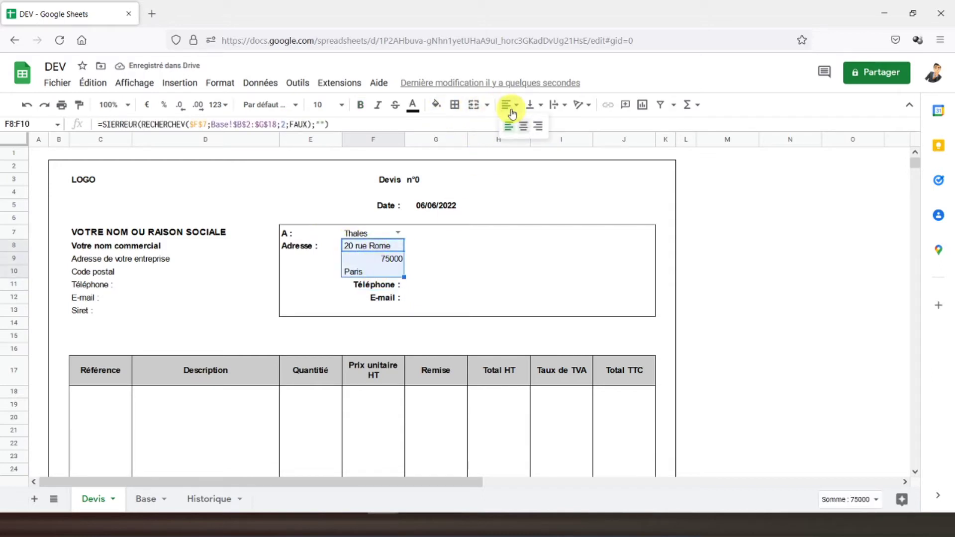
left_click(507, 123)
left_click(361, 258)
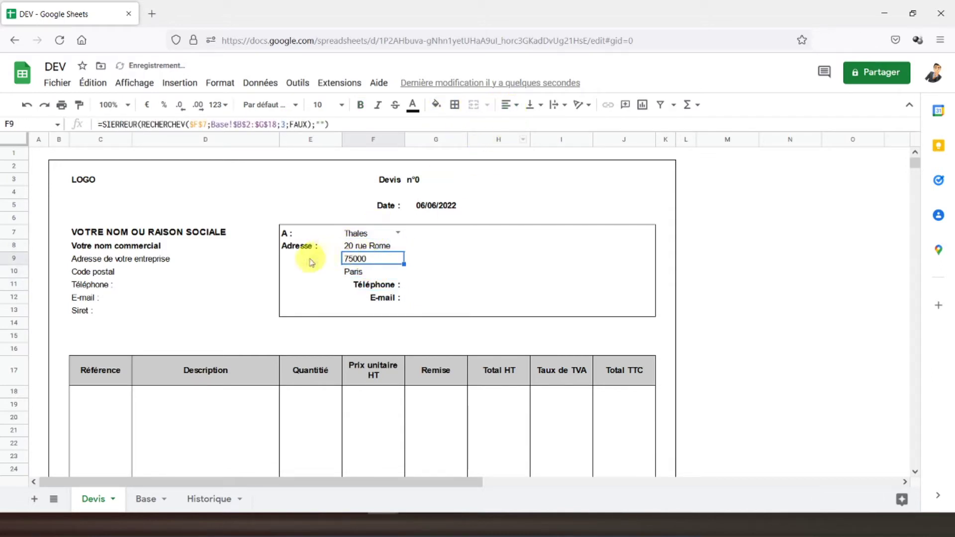
left_click(308, 260)
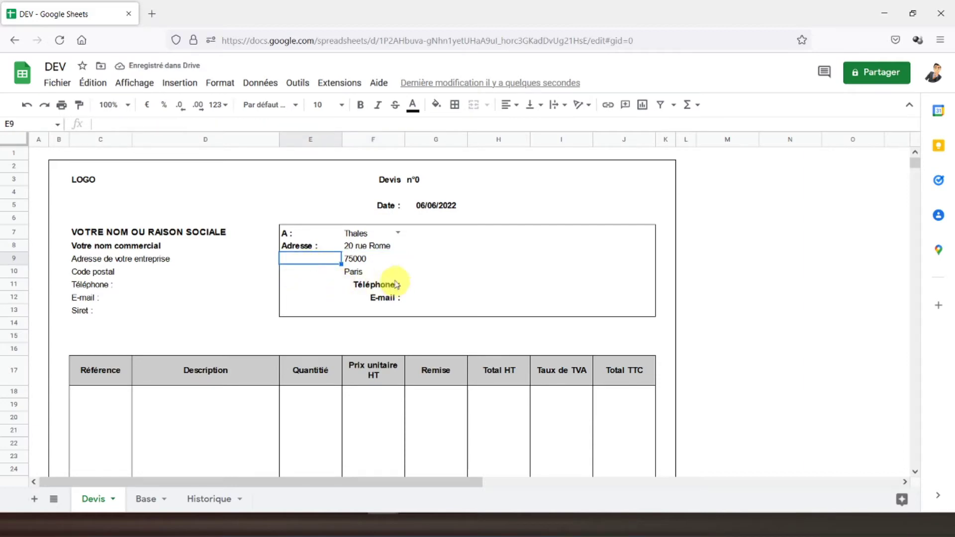
- Copy the city lookup formula from F10 into G11 for the phone and G12 for the e-mail
left_click(356, 259)
left_click(353, 272)
left_click(414, 289)
left_click(379, 273)
key("ctrl+c")
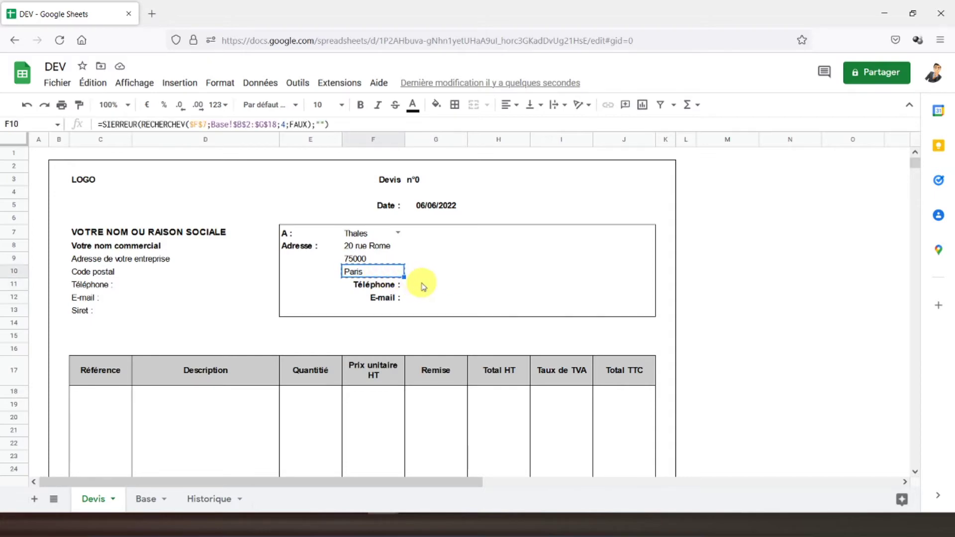
left_click(422, 286)
key("ctrl+v")
left_click(428, 299)
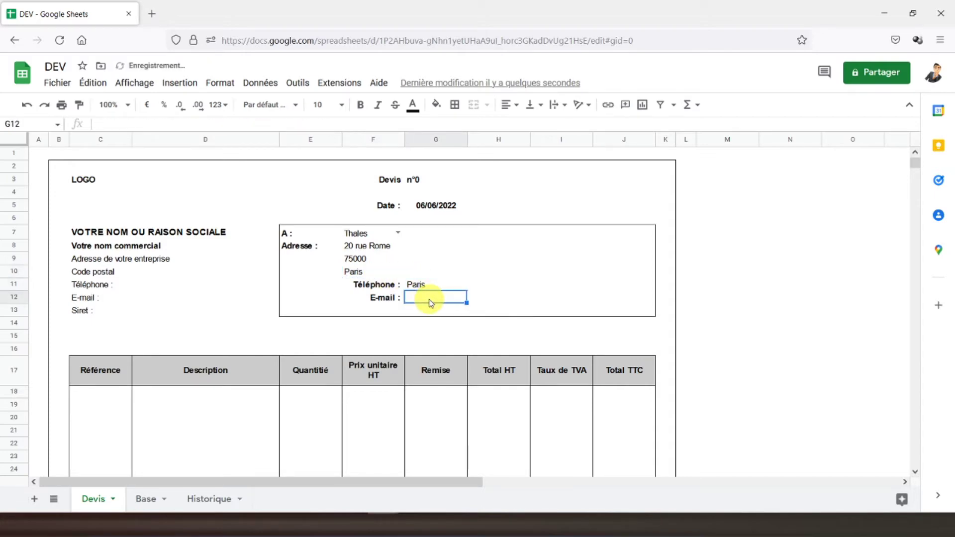
key("ctrl+v")
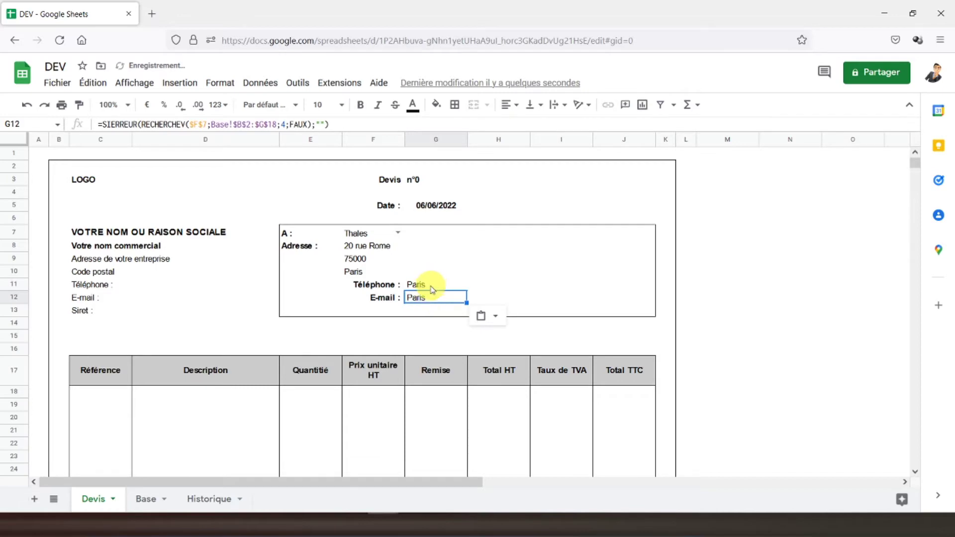
- Check the client column order on the Base sheet and set the column index to 5 in G11 and 6 in G12
left_click(431, 288)
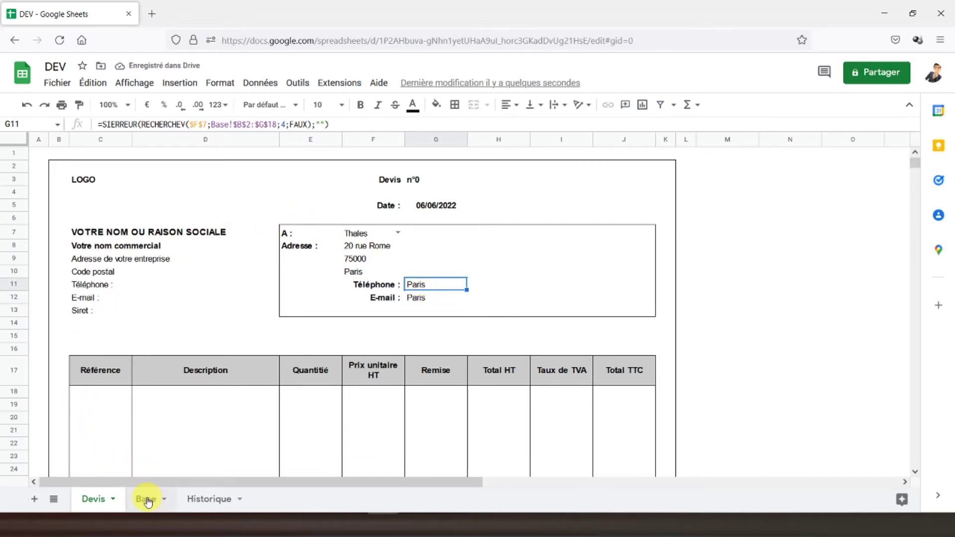
left_click(146, 499)
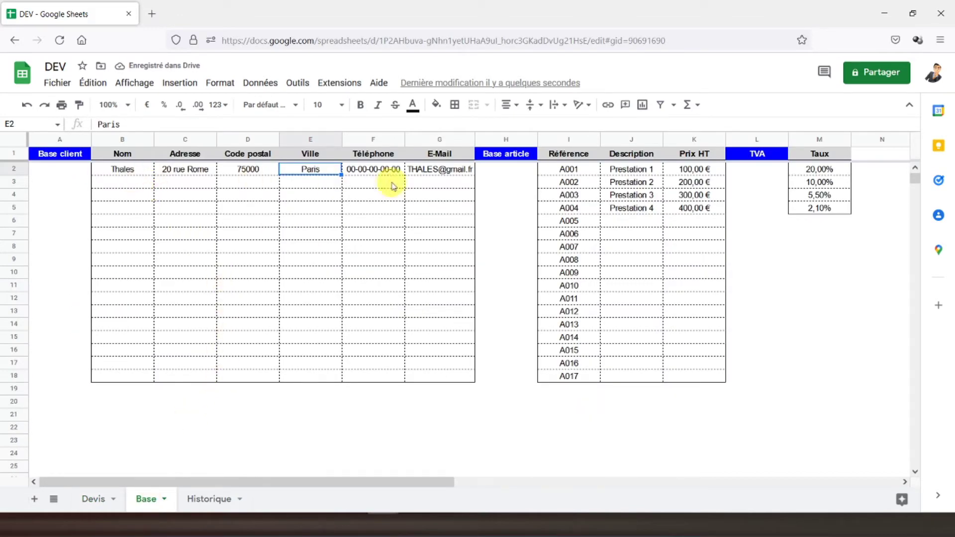
left_click(94, 498)
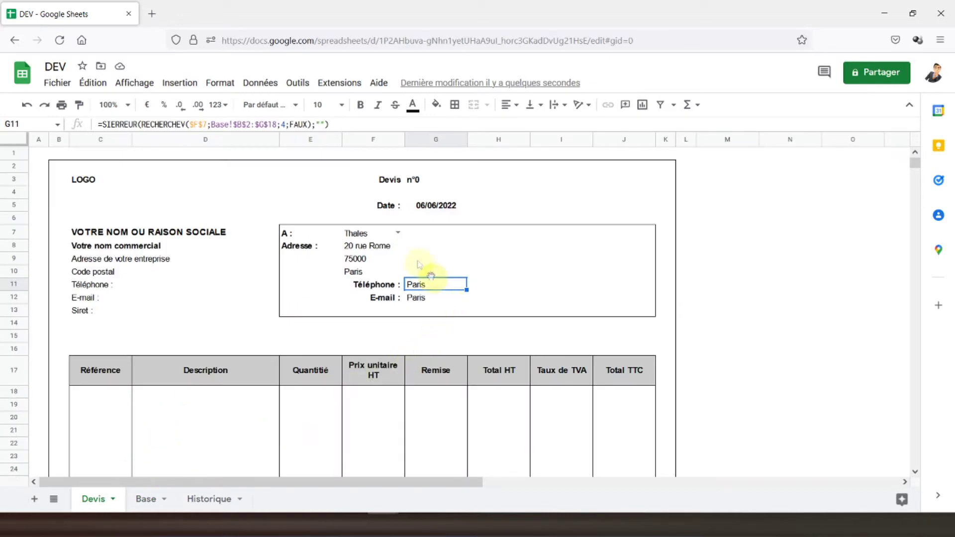
left_click(284, 125)
key("BackSpace")
type("5")
key("Return")
left_click(284, 124)
key("BackSpace")
type("6")
key("Return")
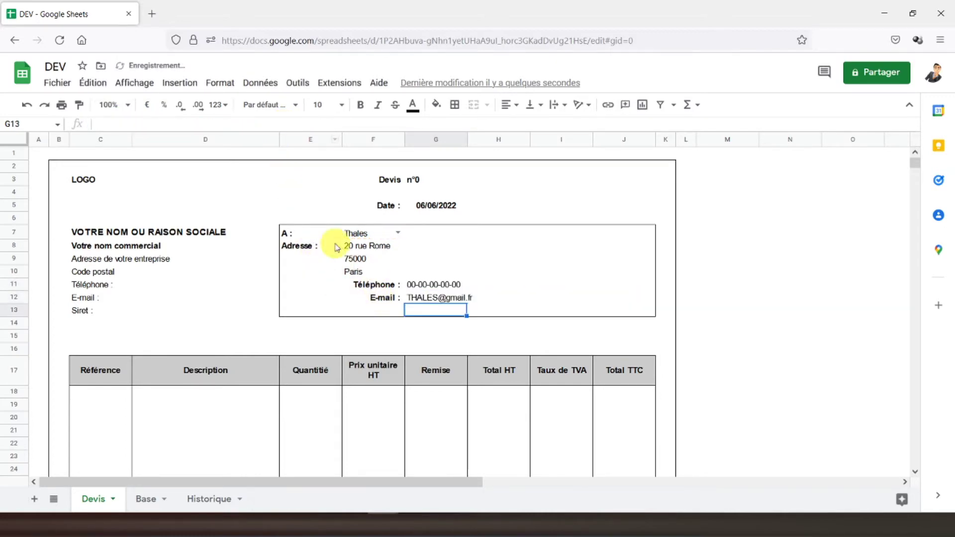
- Test the client lookups by clearing the client in F7 and choosing Thales again from the dropdown
left_click(398, 232)
left_click(373, 284)
left_click(371, 234)
key("Delete")
left_click(398, 234)
left_click(365, 245)
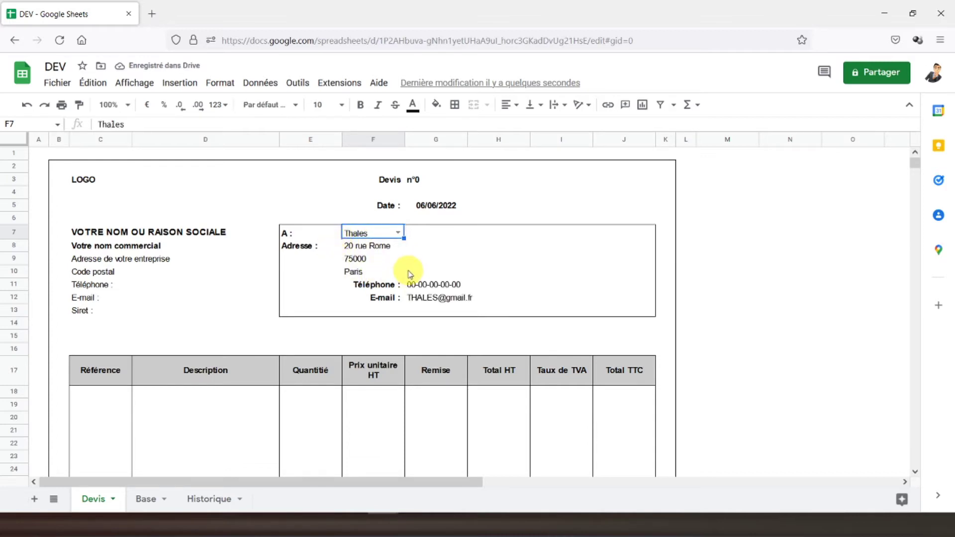
left_click(302, 258)
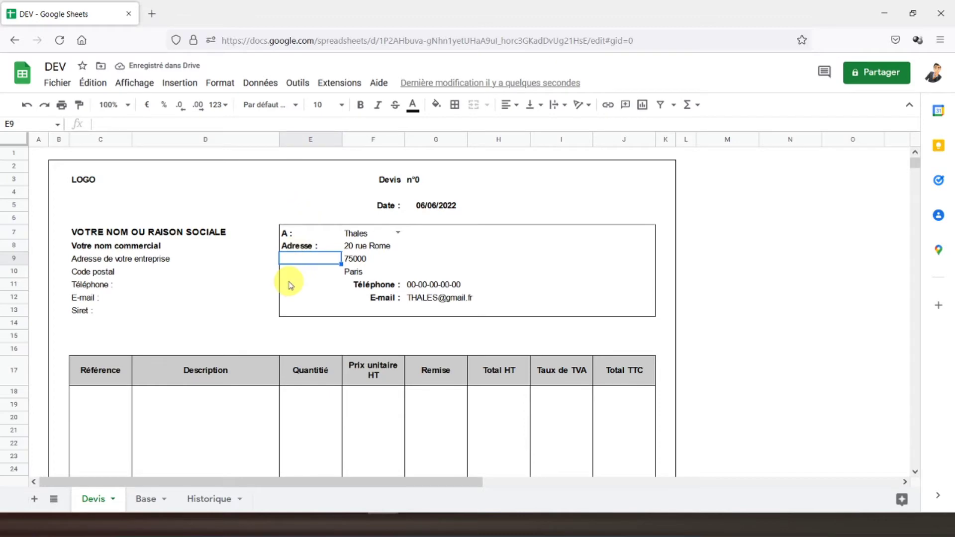
- Add a dropdown list to the Référence cells C18:C36 using data validation with the source range Base!I2:I18
scroll(290, 285, "down", 5)
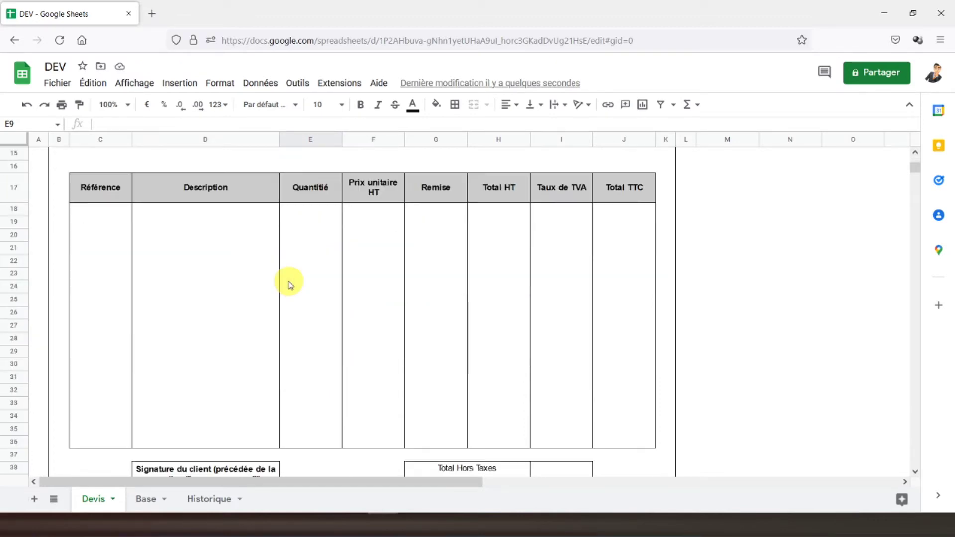
left_click(110, 217)
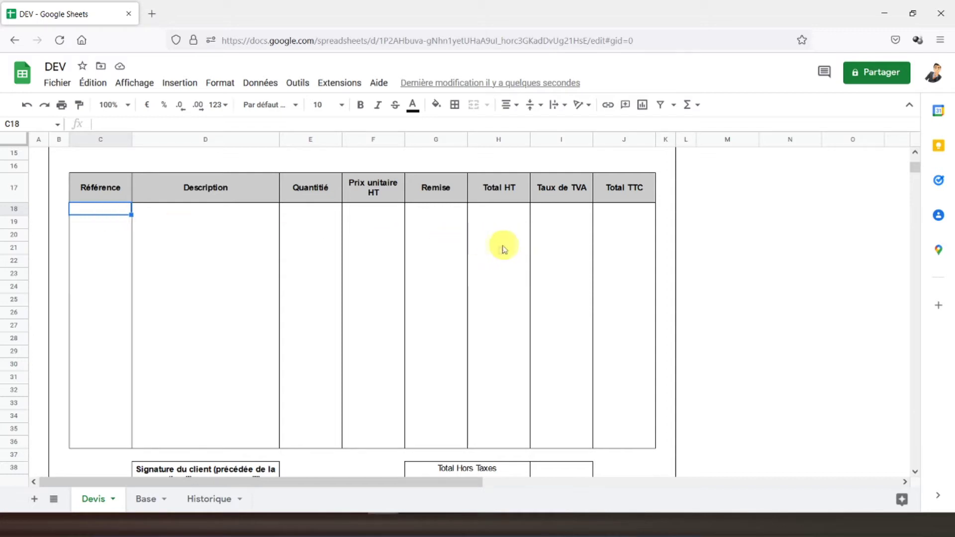
left_click_drag(104, 216, 100, 446)
left_click(259, 82)
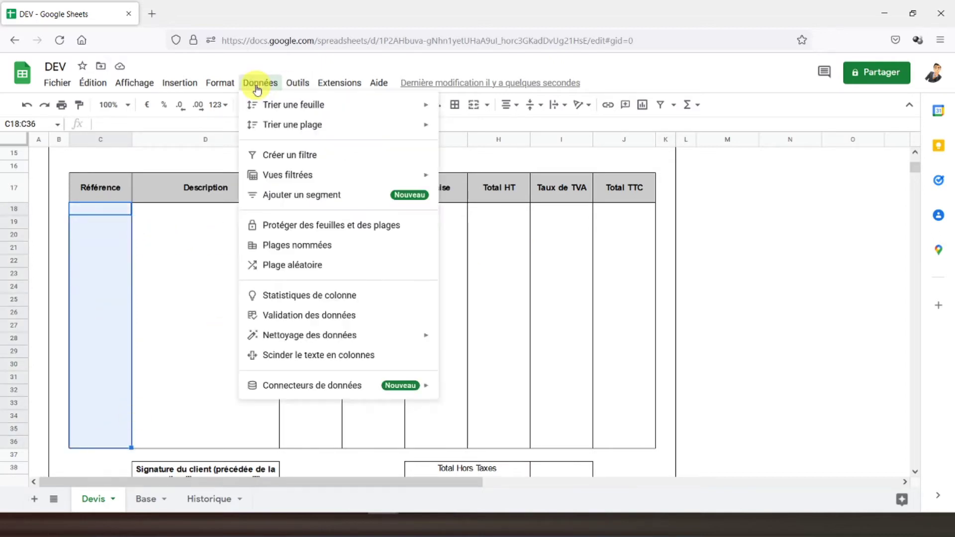
left_click(296, 318)
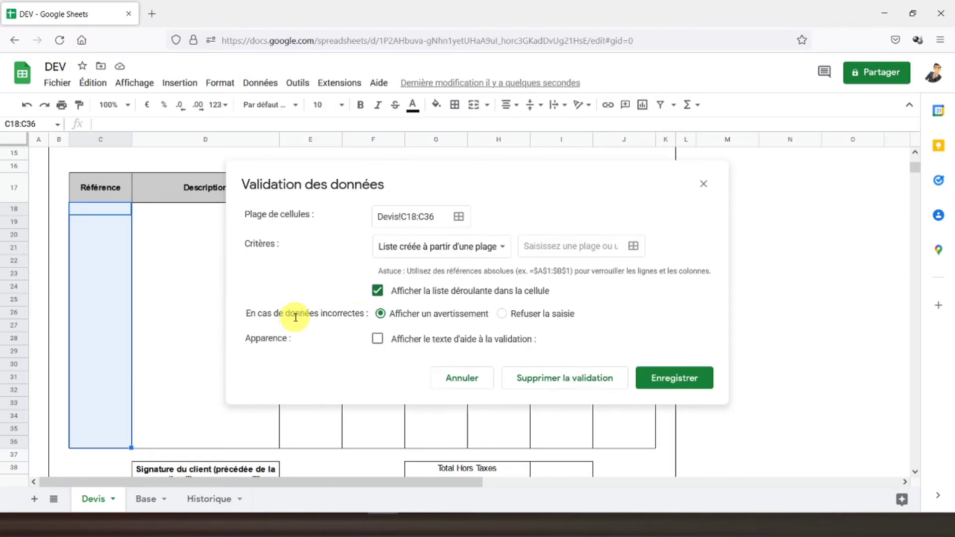
left_click(556, 246)
left_click(631, 246)
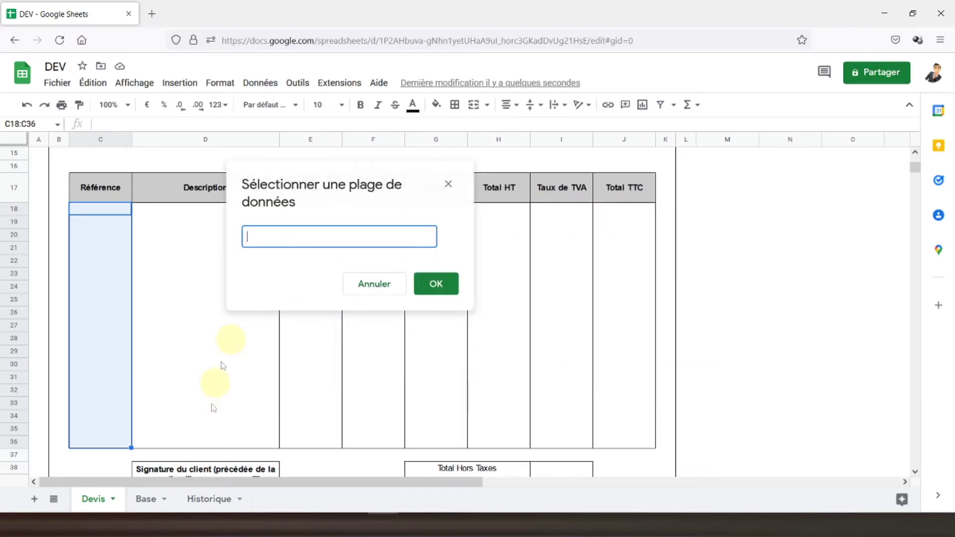
left_click(141, 499)
left_click_drag(567, 169, 565, 377)
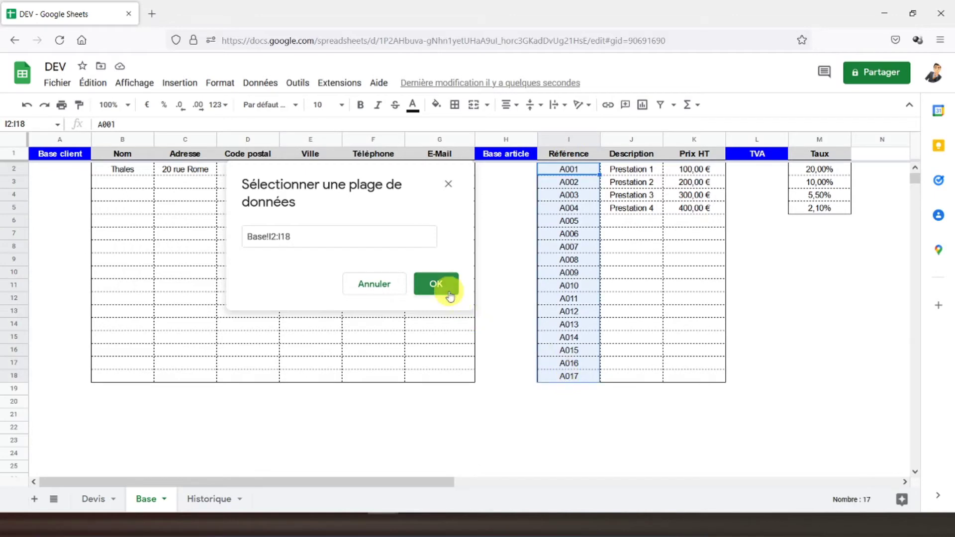
left_click(436, 283)
left_click(677, 378)
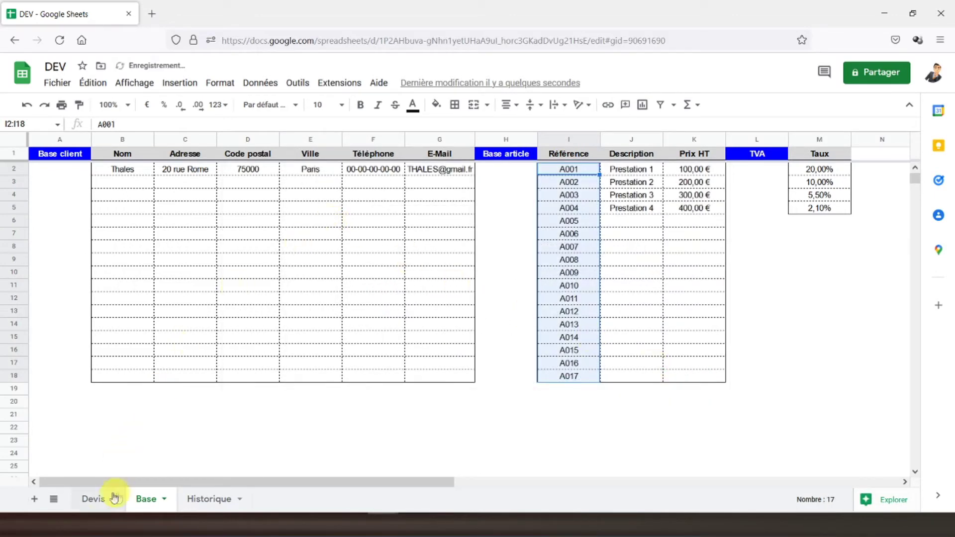
- Select references A001, A002 and A003 from the dropdowns in cells C18, C19 and C20 of the Devis sheet
left_click(118, 497)
left_click(116, 219)
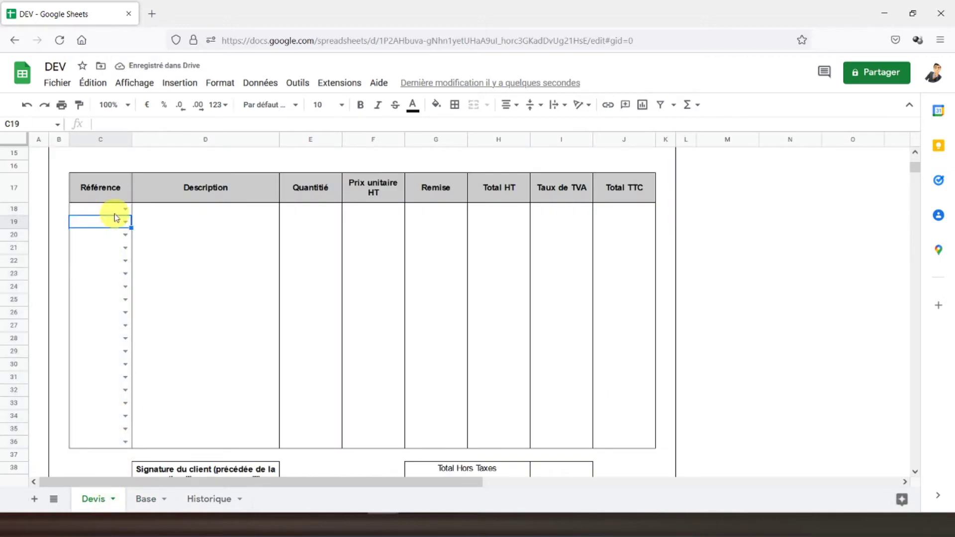
left_click(125, 209)
left_click(103, 226)
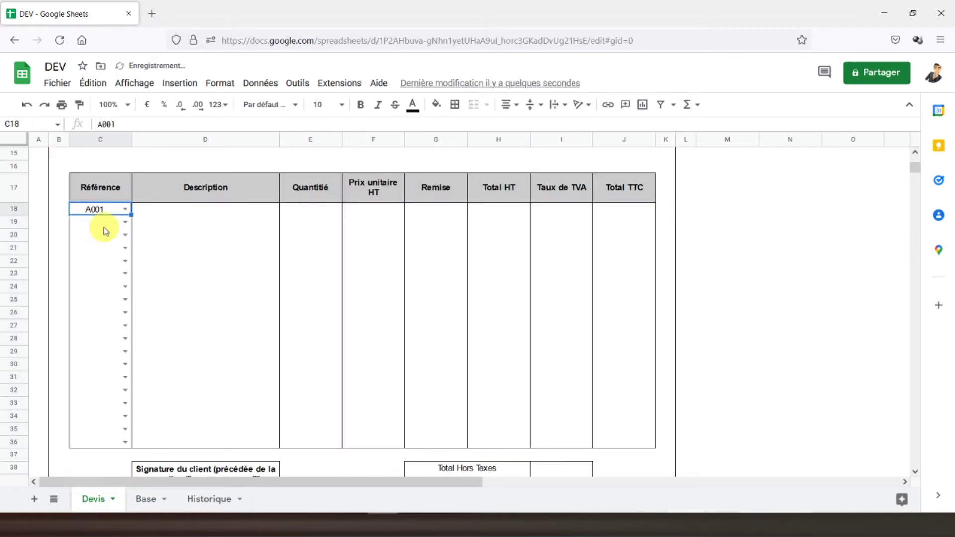
left_click(125, 222)
left_click(88, 254)
left_click(124, 239)
left_click(95, 282)
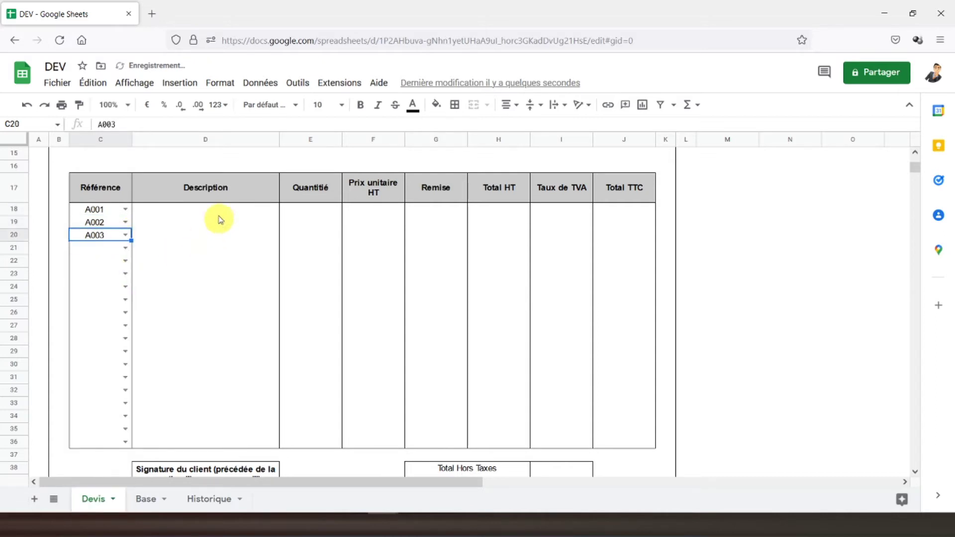
- Begin a SIERREUR formula with a nested RECHERCHEV in description cell D18, using C18 as the lookup value
left_click(217, 212)
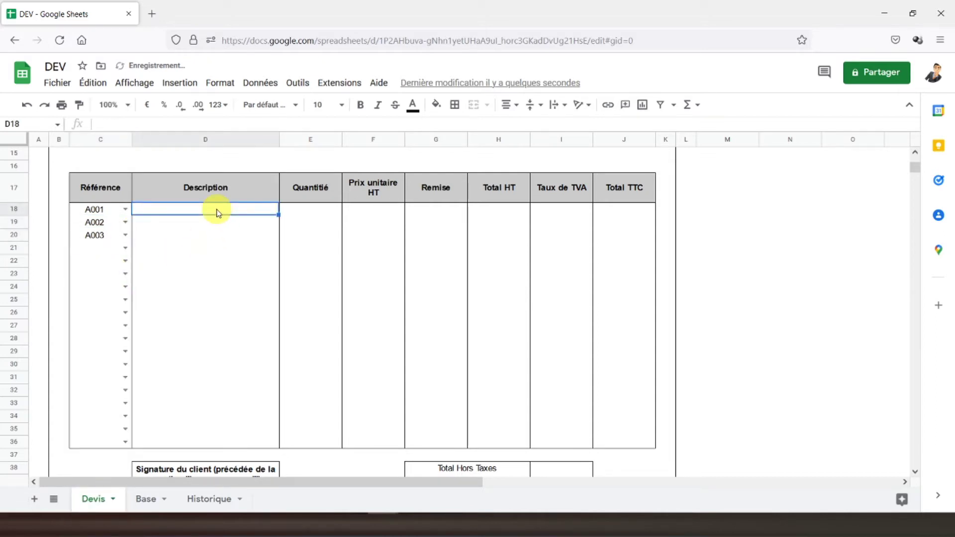
scroll(217, 213, "up", 2)
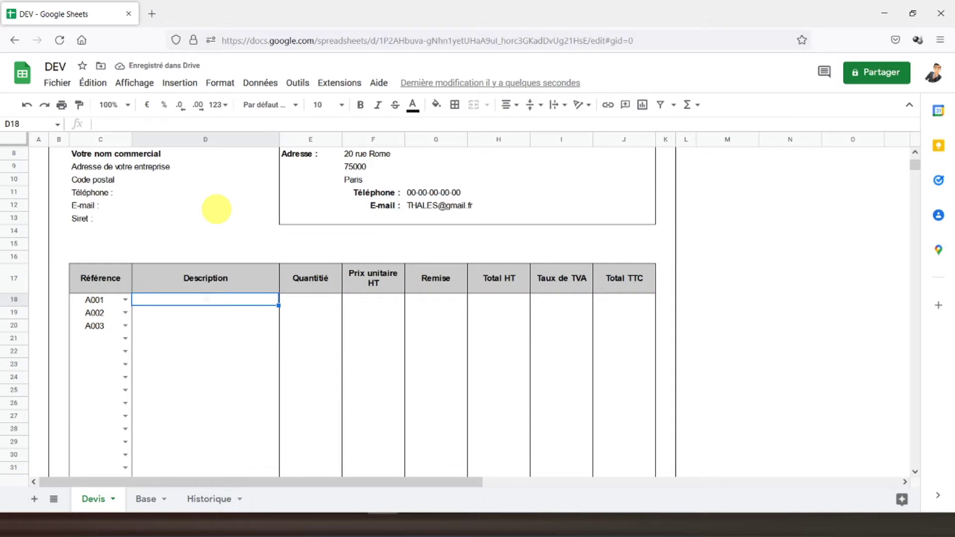
type("=sierreur(recherch")
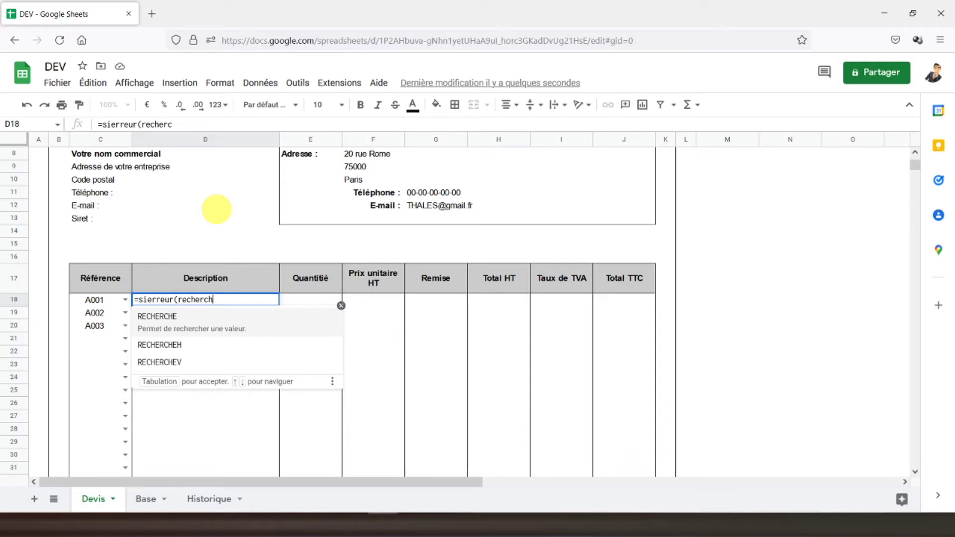
type("ev(")
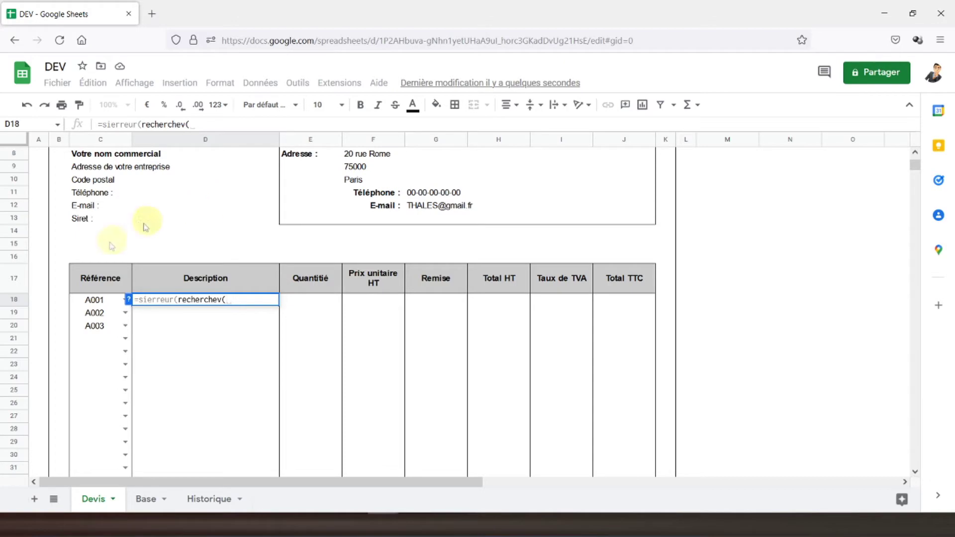
left_click(95, 300)
type(";")
- Complete the D18 formula with the range Base!I2:K18, column index 2, exact match FAUX and "" as the error value
left_click(143, 500)
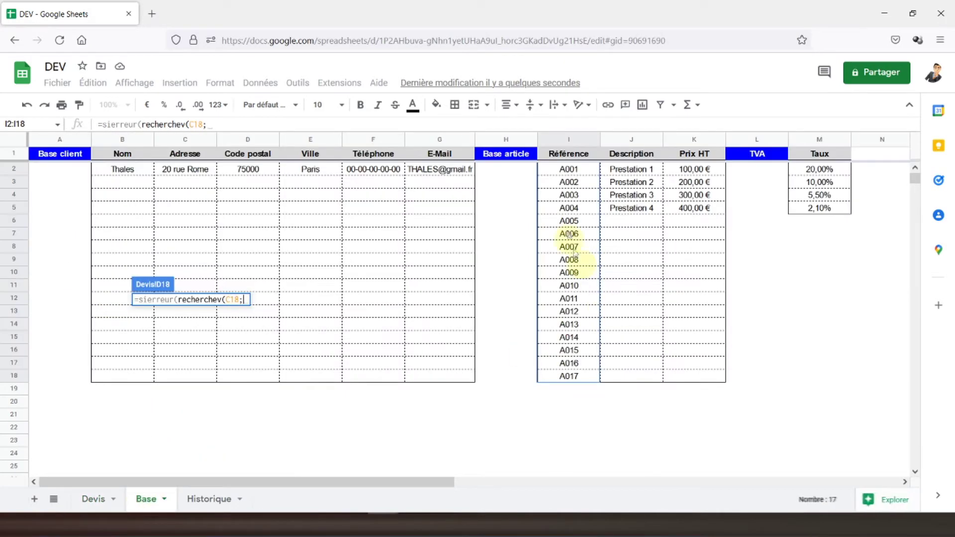
left_click_drag(566, 171, 681, 378)
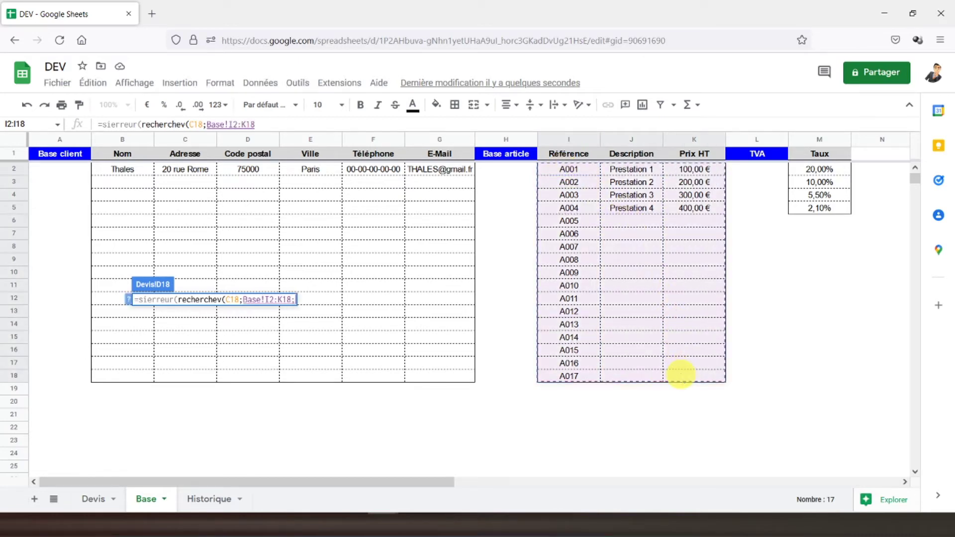
type(";2;")
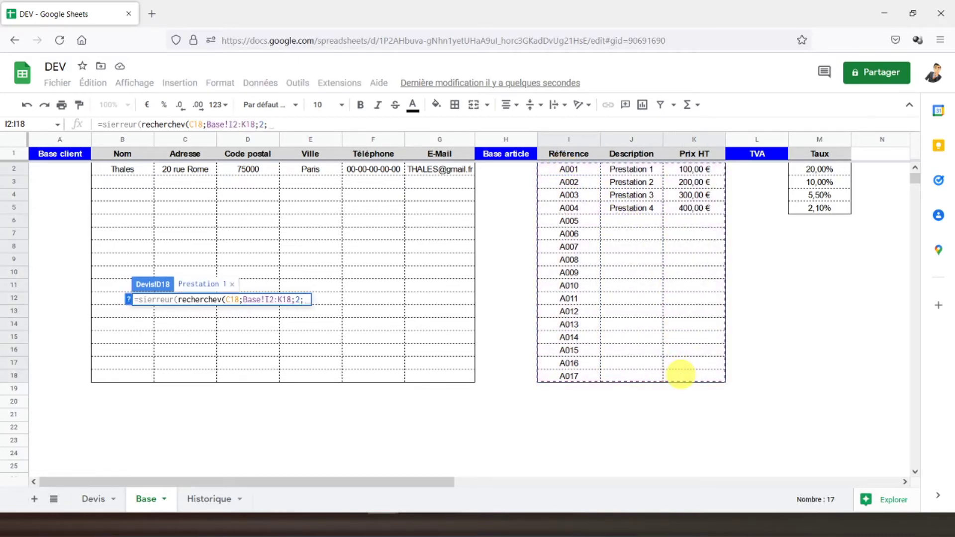
type("faux)")
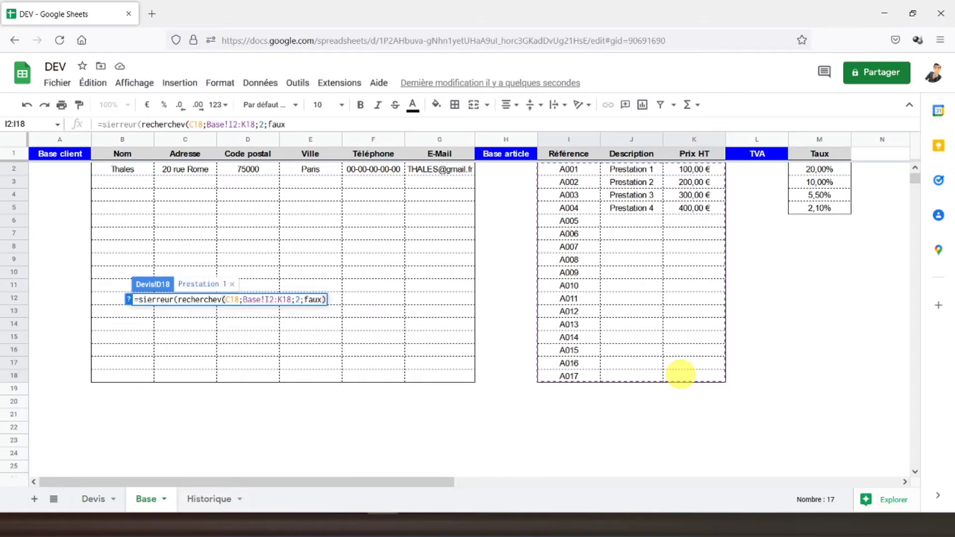
left_click(336, 121)
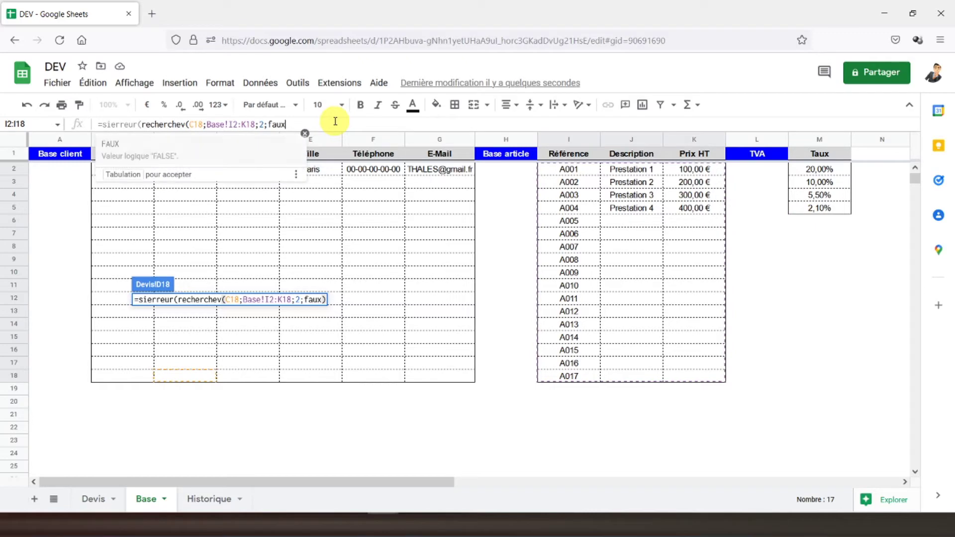
type(")")
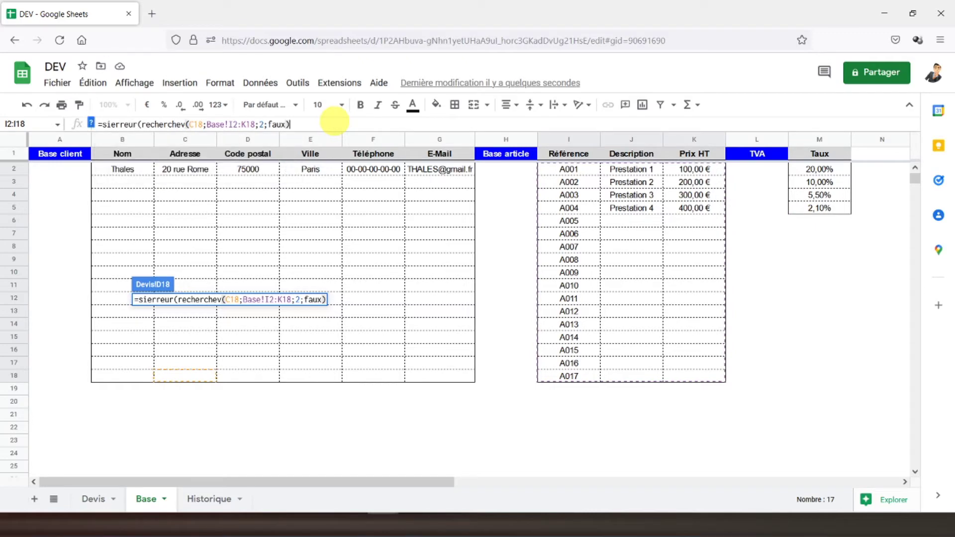
type(";\"")
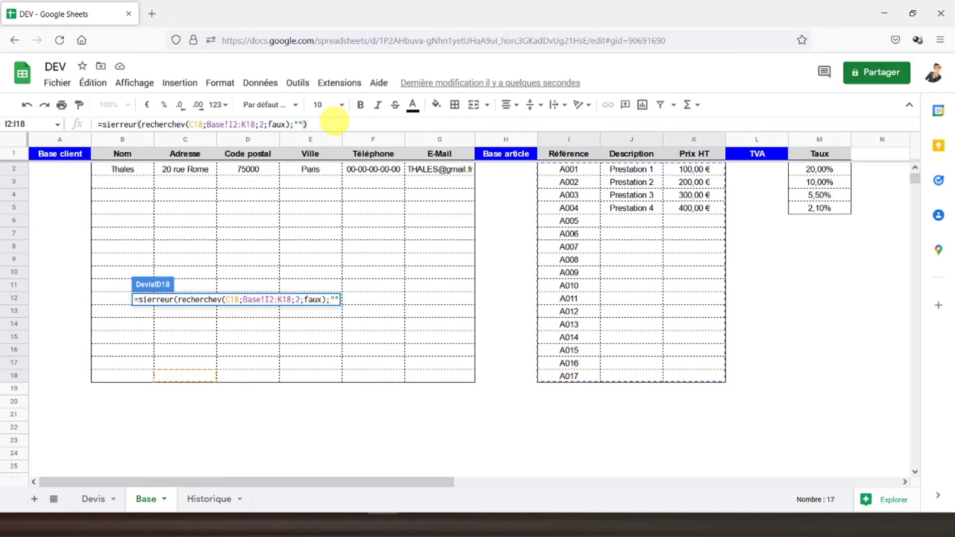
key("Return")
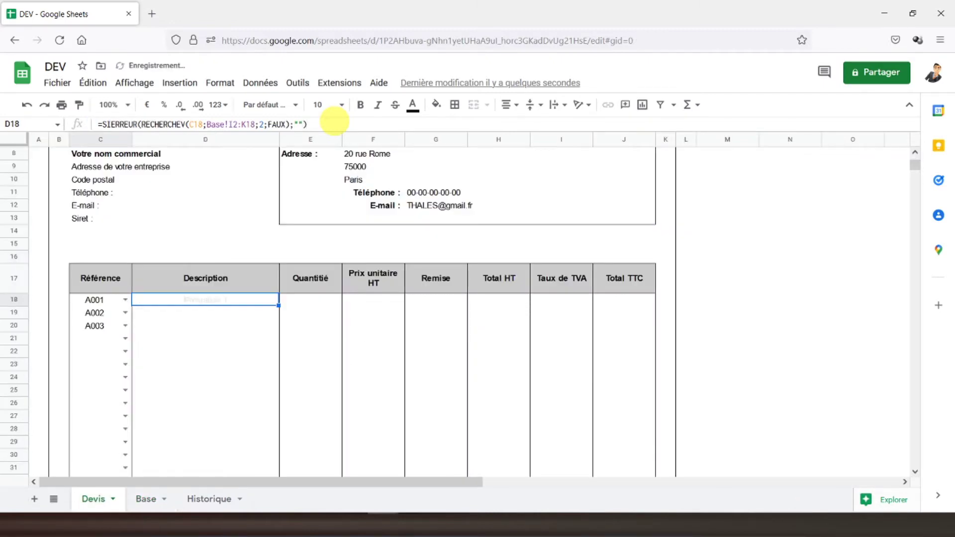
- Lock the references in the D18 formula as $C18 for the lookup value and Base!$I$2:$K$18 for the range
left_click(193, 123)
key("F4")
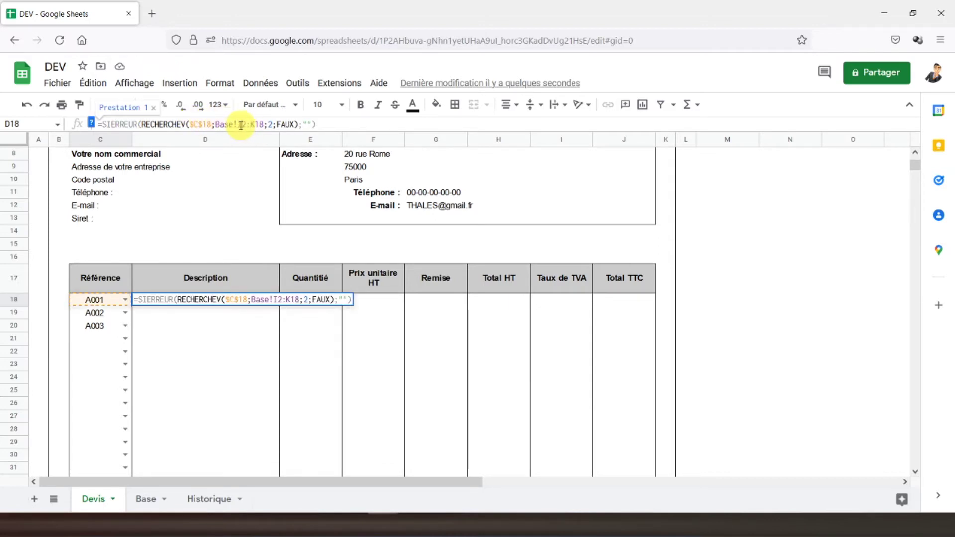
left_click(241, 125)
key("F4")
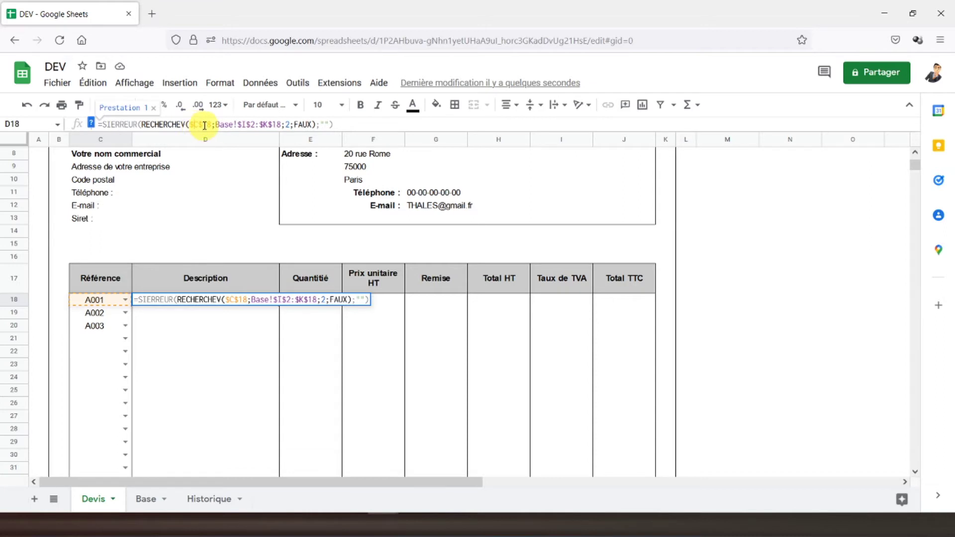
key("F4")
key("F4")
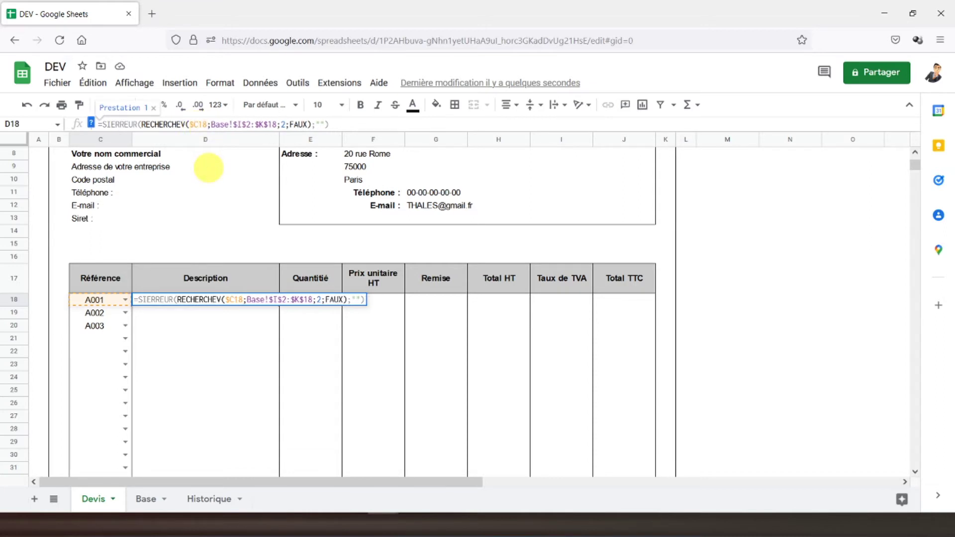
key("Return")
- Fill the D18 description formula down through cell D36
left_click(231, 301)
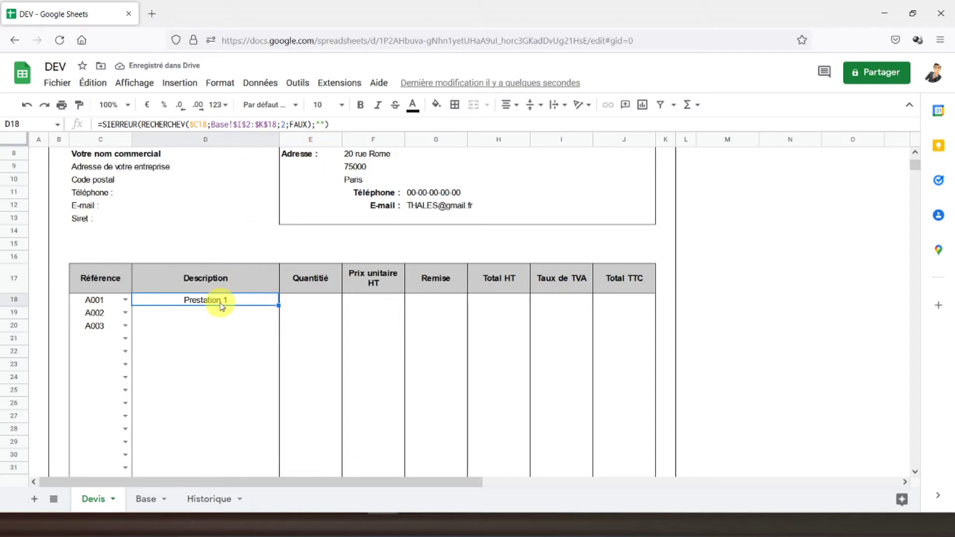
left_click_drag(279, 305, 276, 349)
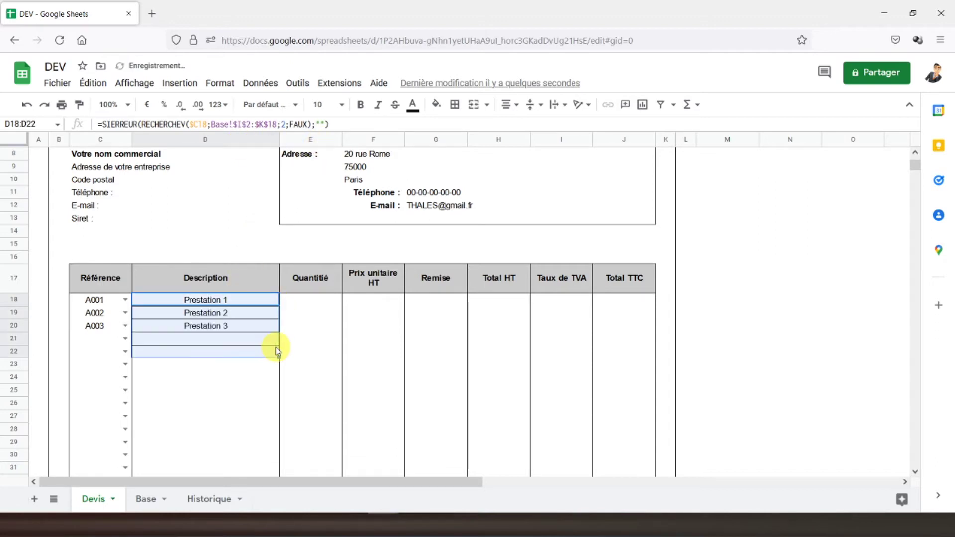
scroll(277, 350, "down", 3)
left_click_drag(278, 185, 275, 362)
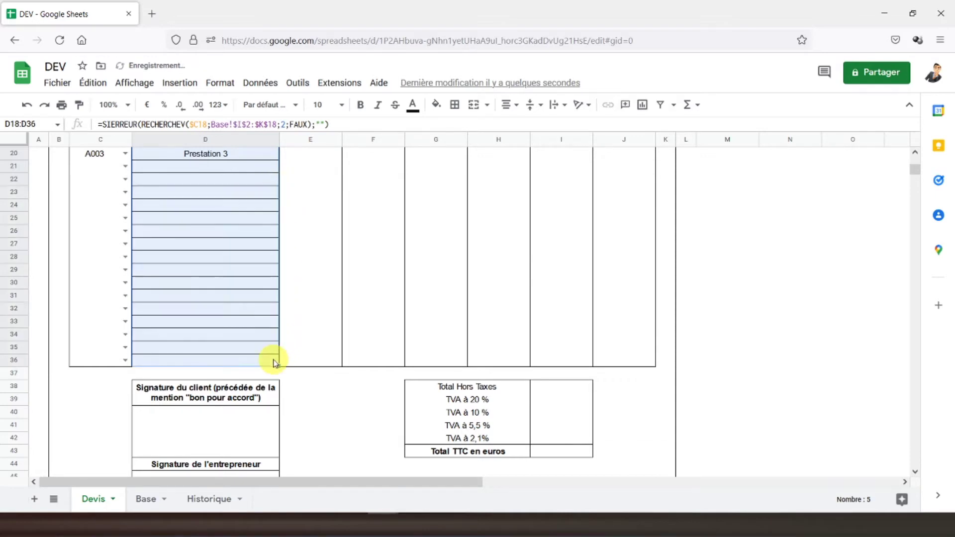
- Clear the borders of D18:D36 and apply only an outer border to the range
scroll(274, 362, "up", 2)
left_click_drag(155, 209, 181, 444)
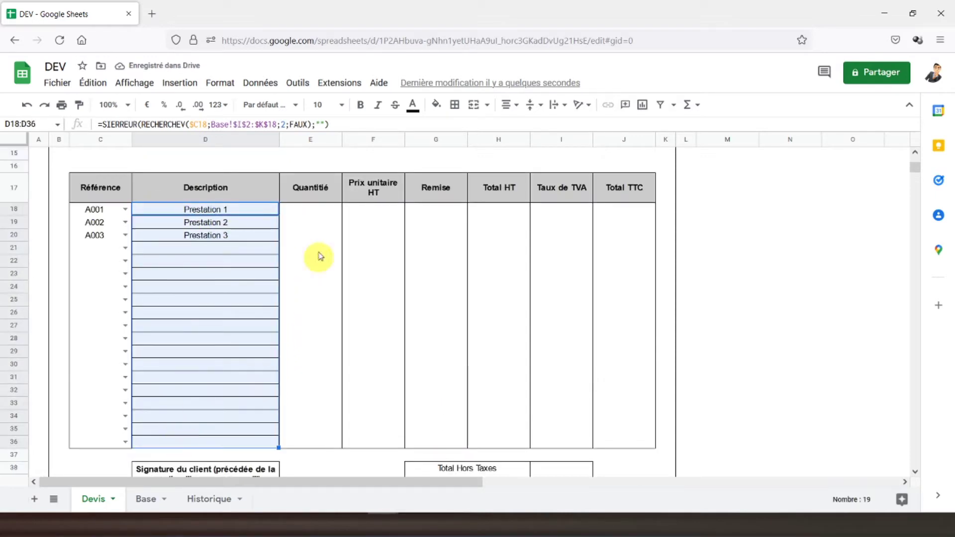
left_click(455, 105)
left_click(528, 148)
left_click(528, 130)
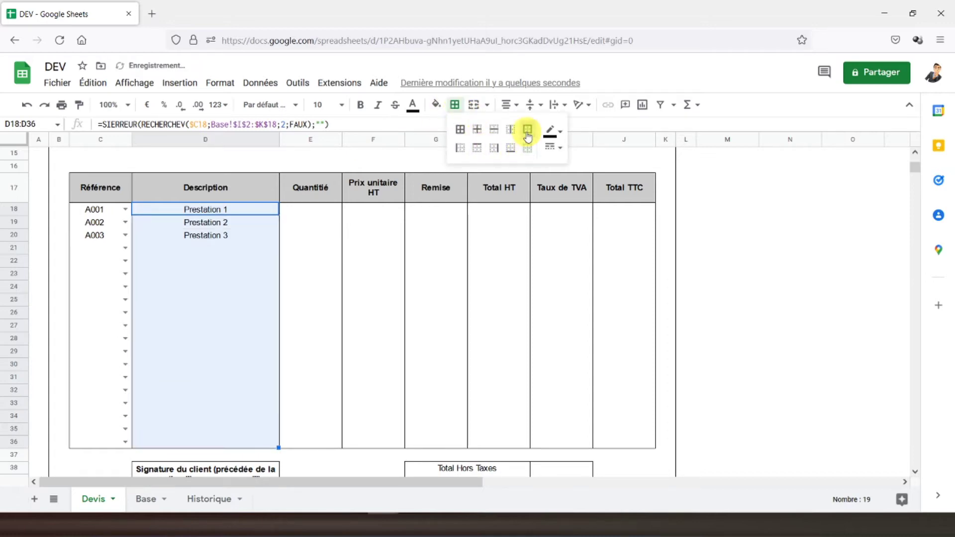
left_click(318, 250)
left_click(201, 214)
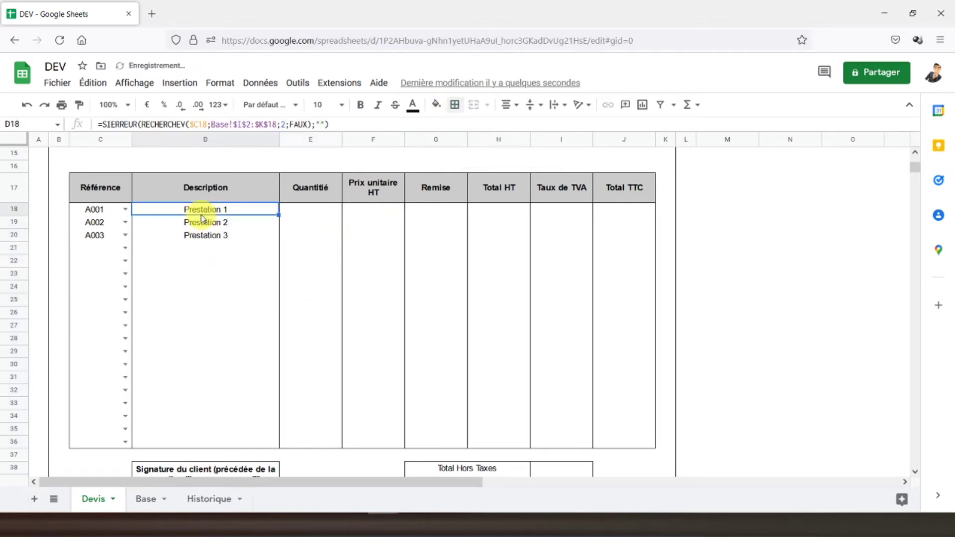
- Choose reference A007 in cell C21 and check the lookup formulas in D21 and D20
left_click(125, 247)
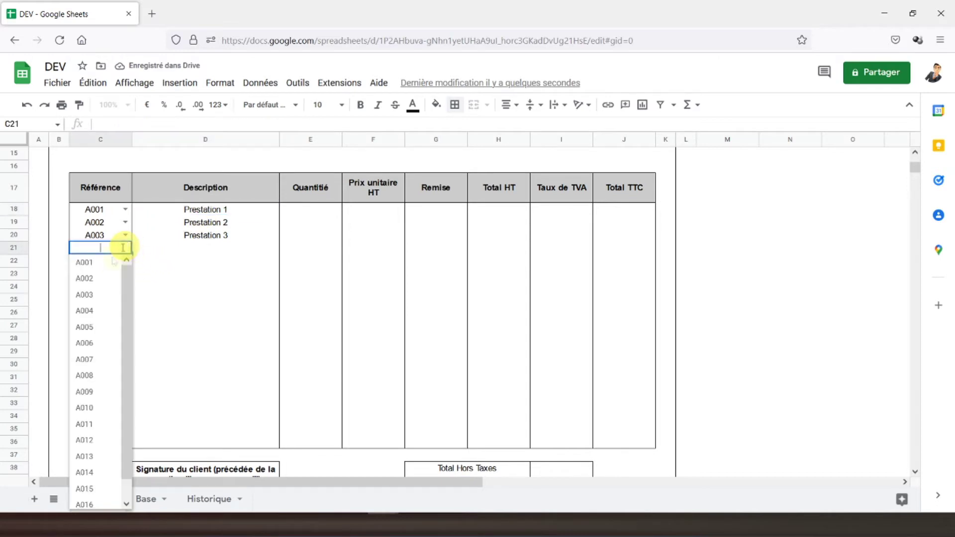
left_click(92, 366)
left_click(184, 251)
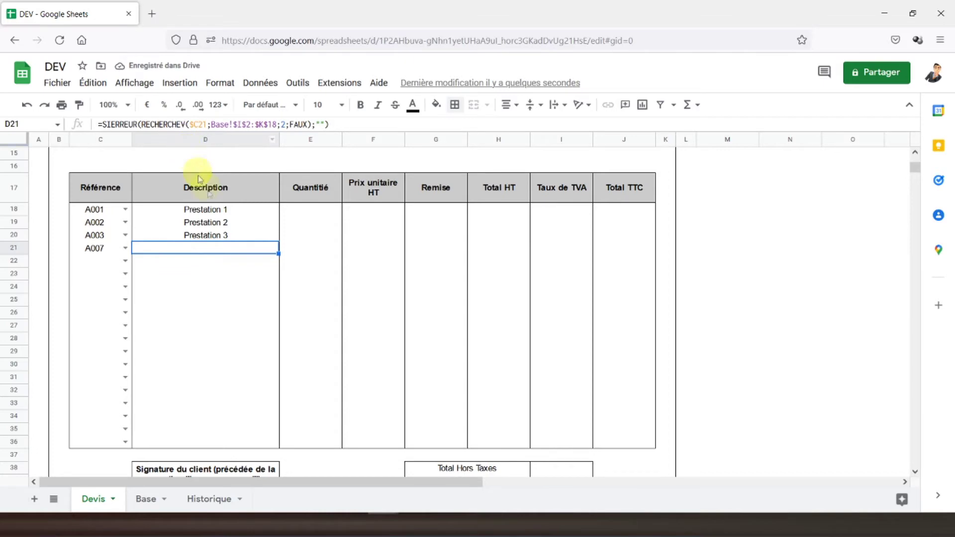
left_click(171, 235)
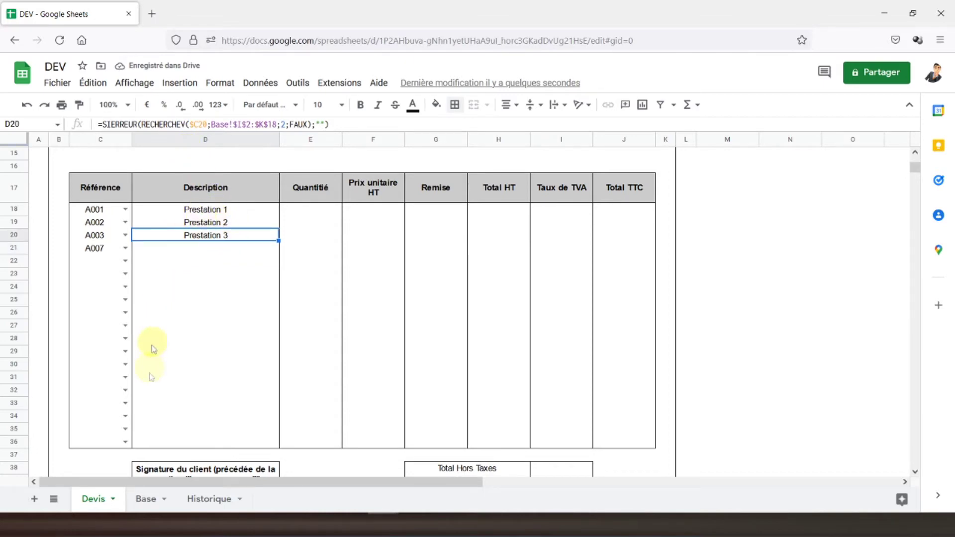
- Enter "Prestation 7" as the A007 description in Base cell J8, and check the looked-up description in Devis cell D21
left_click(150, 501)
left_click(621, 248)
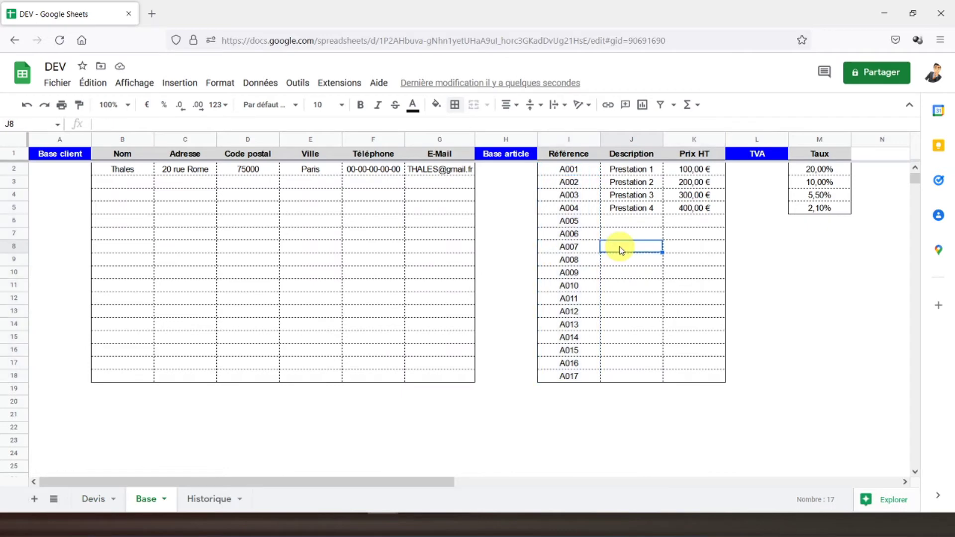
type("Prestation 7")
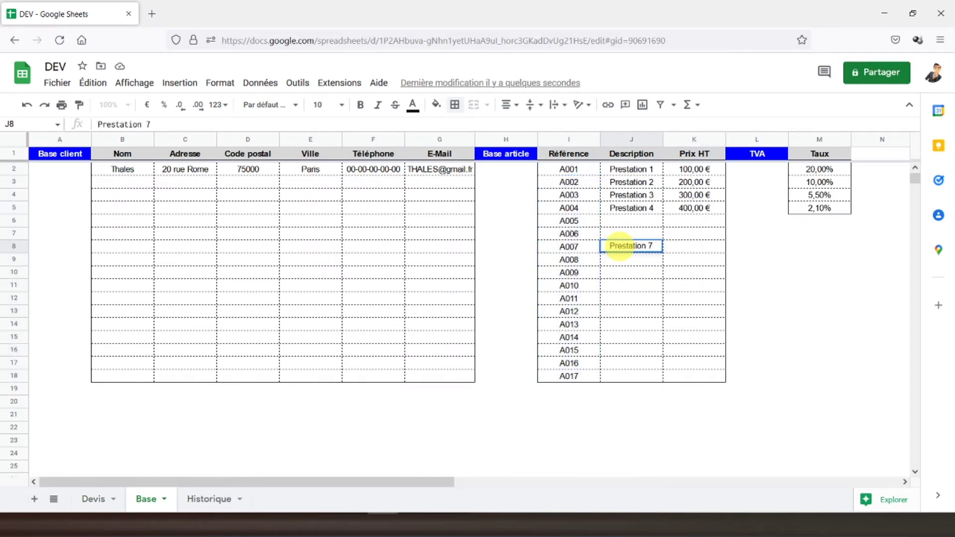
key("Return")
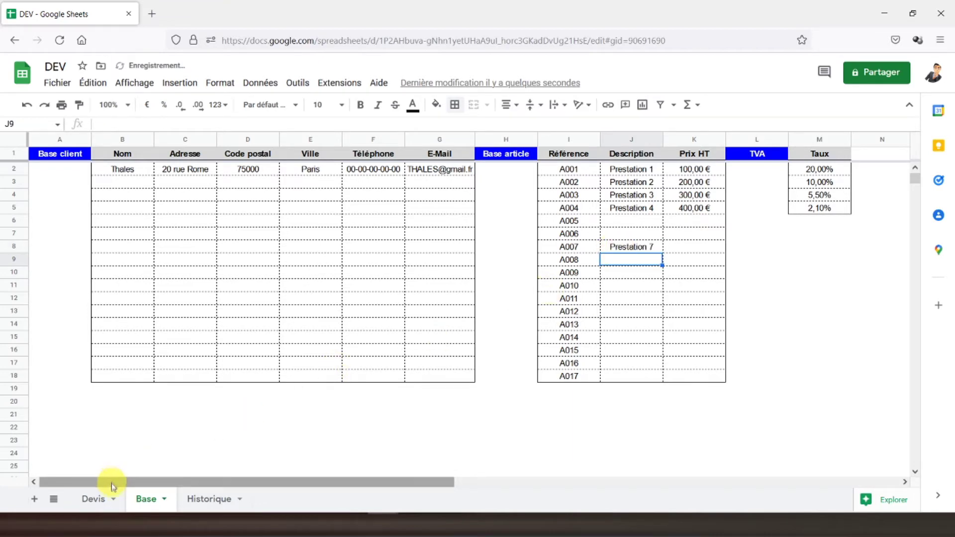
left_click(97, 497)
left_click(184, 247)
- Center the Quantité cells E18:E36 horizontally and align them vertically to the middle
left_click_drag(313, 213, 309, 444)
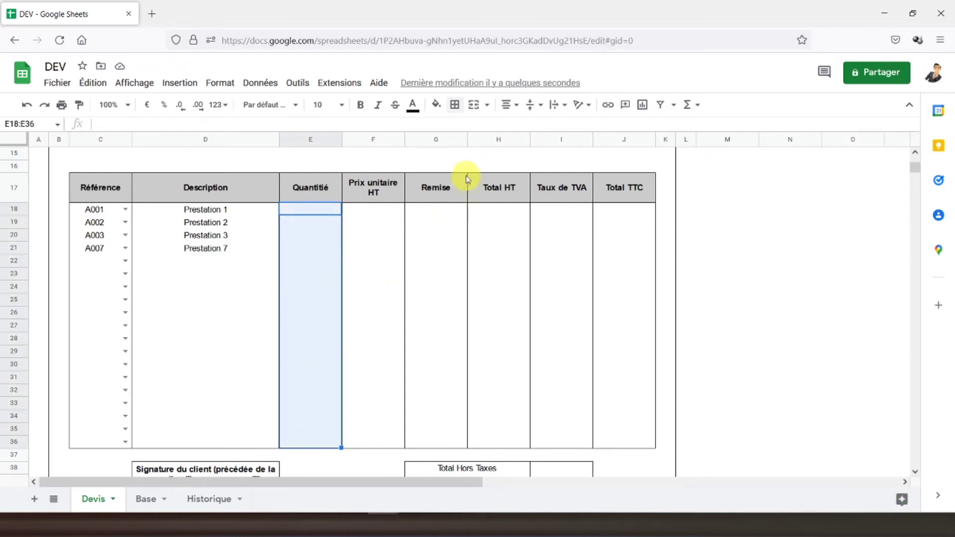
left_click(508, 104)
left_click(522, 127)
left_click(529, 103)
left_click(547, 128)
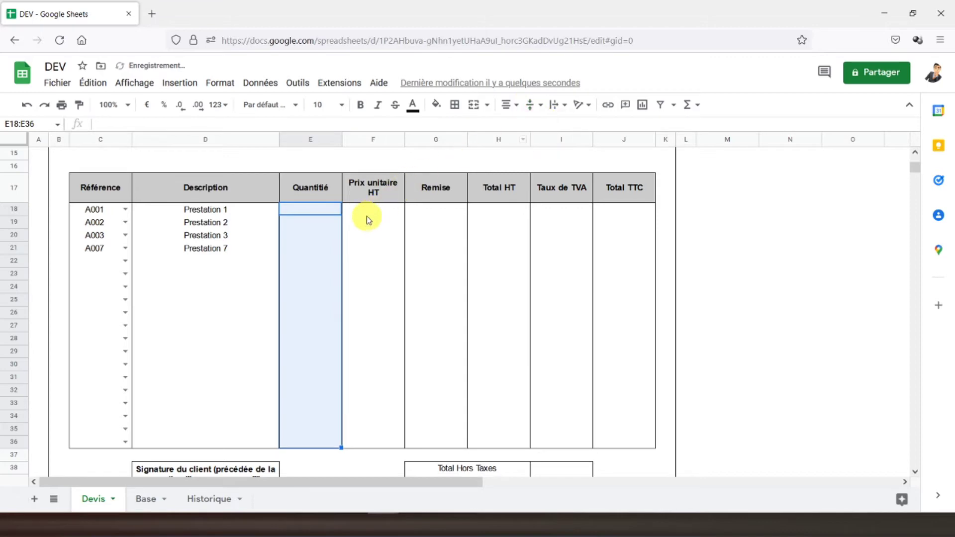
- Copy the D18 formula into unit price cell F18 and change its column index to 3 to match Prix HT
left_click(371, 212)
left_click(220, 215)
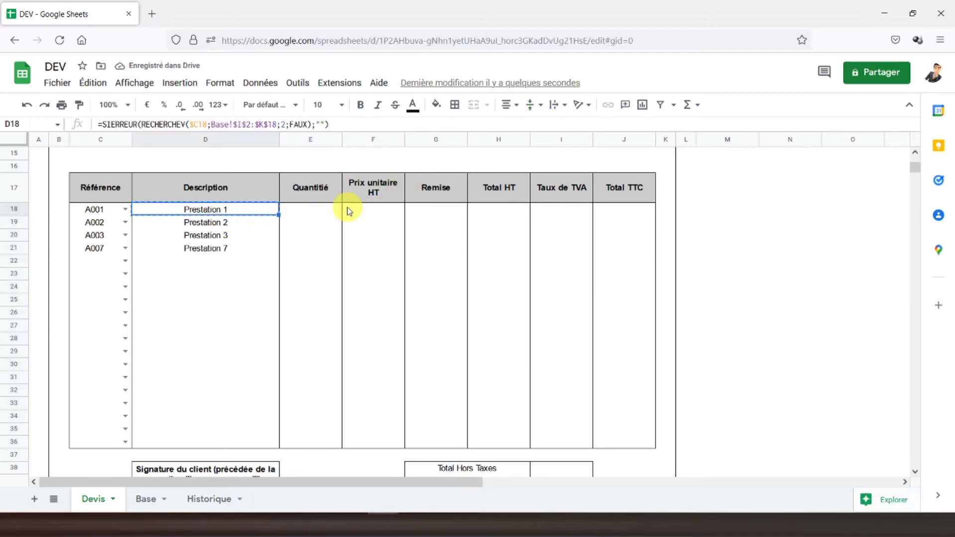
key("ctrl+c")
left_click(366, 210)
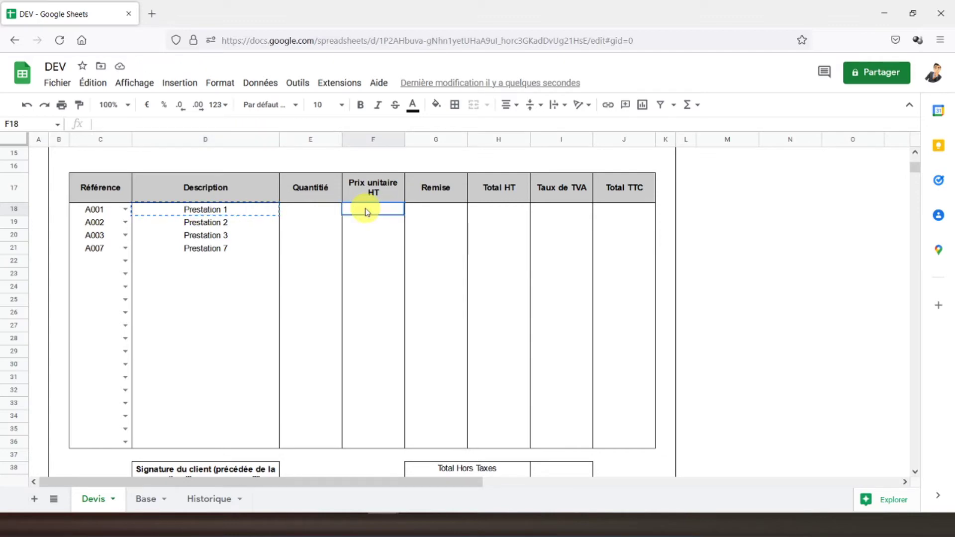
key("ctrl+v")
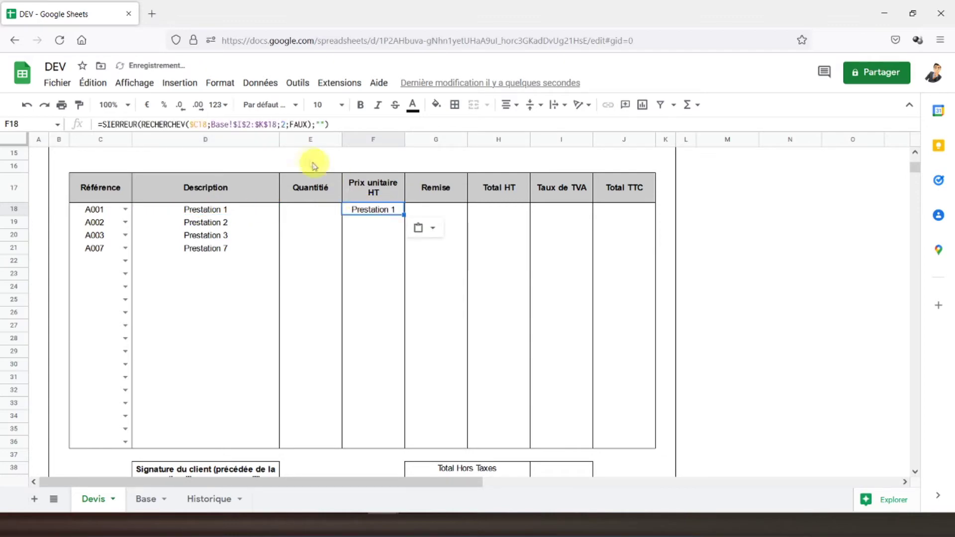
left_click(146, 498)
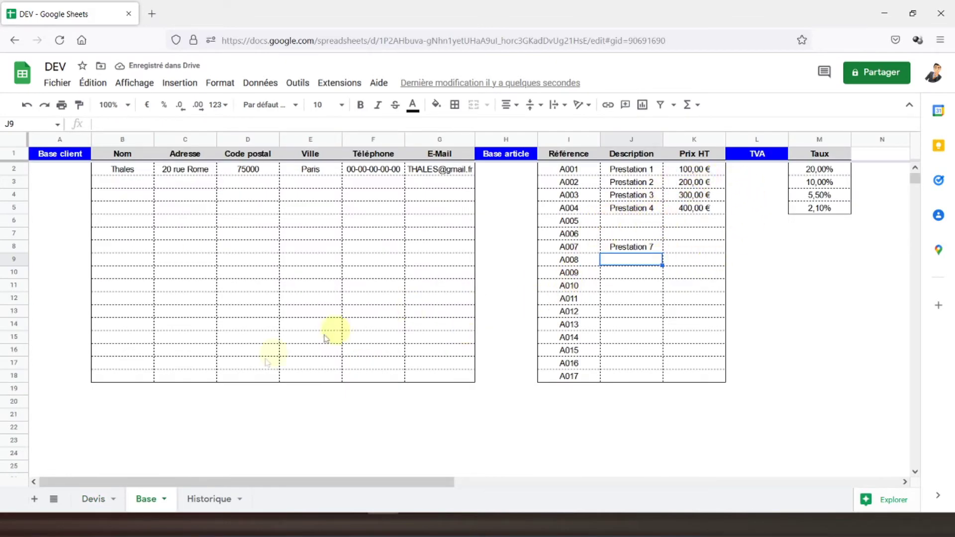
left_click(93, 498)
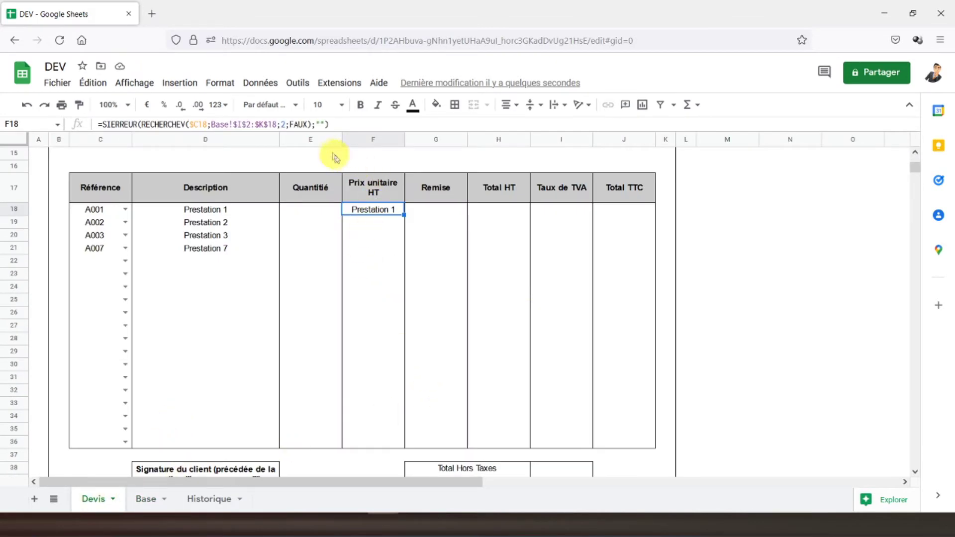
left_click(284, 125)
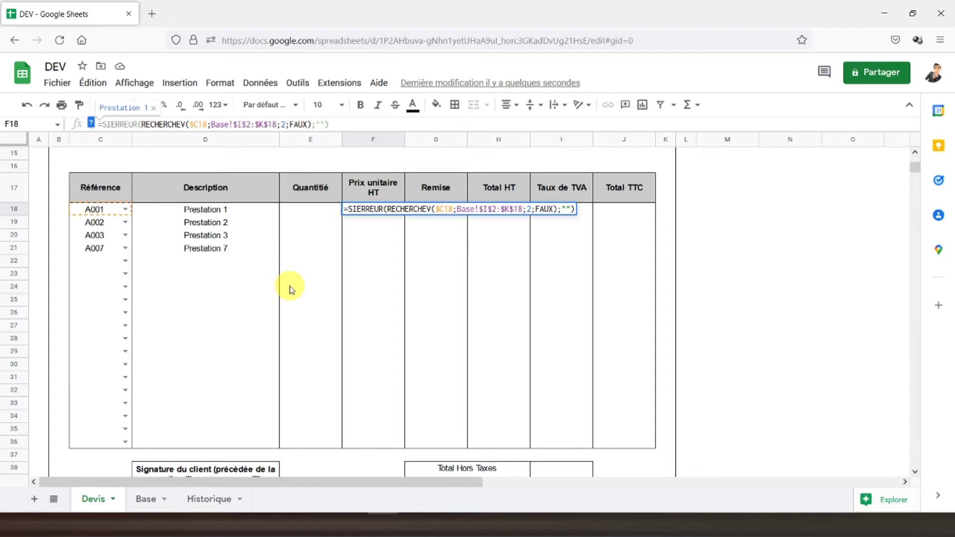
key("Return")
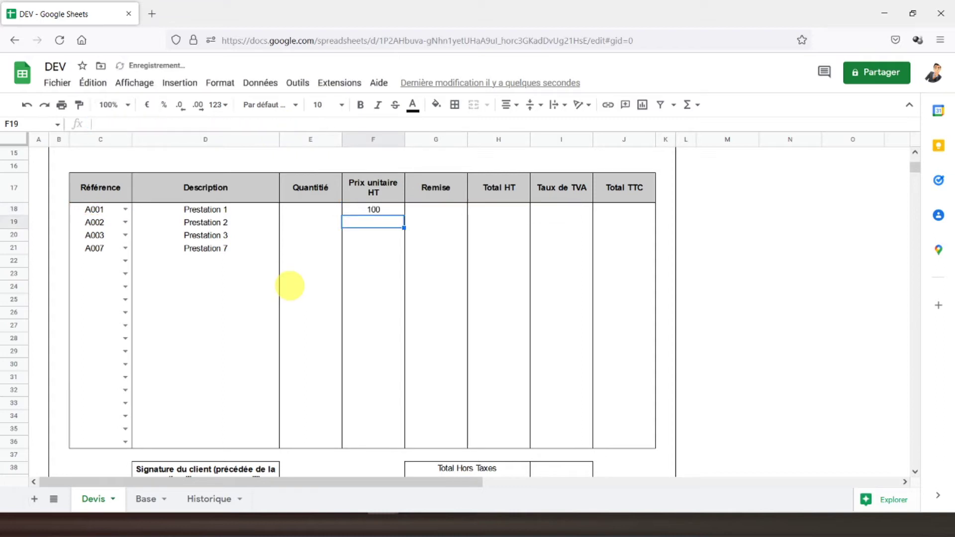
- Copy the F18 price formula to F19:F36 and give the pasted range only an outer border
left_click(371, 211)
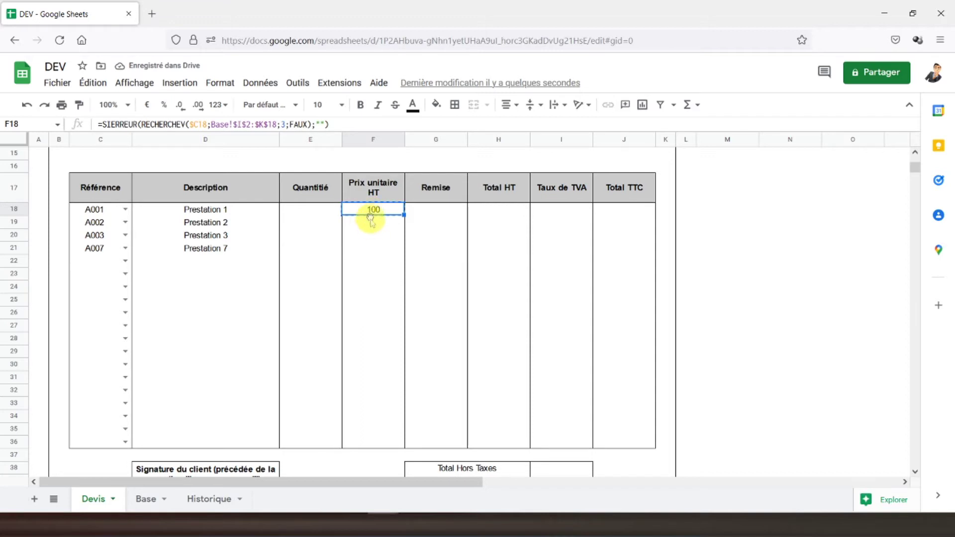
left_click_drag(373, 225, 381, 444)
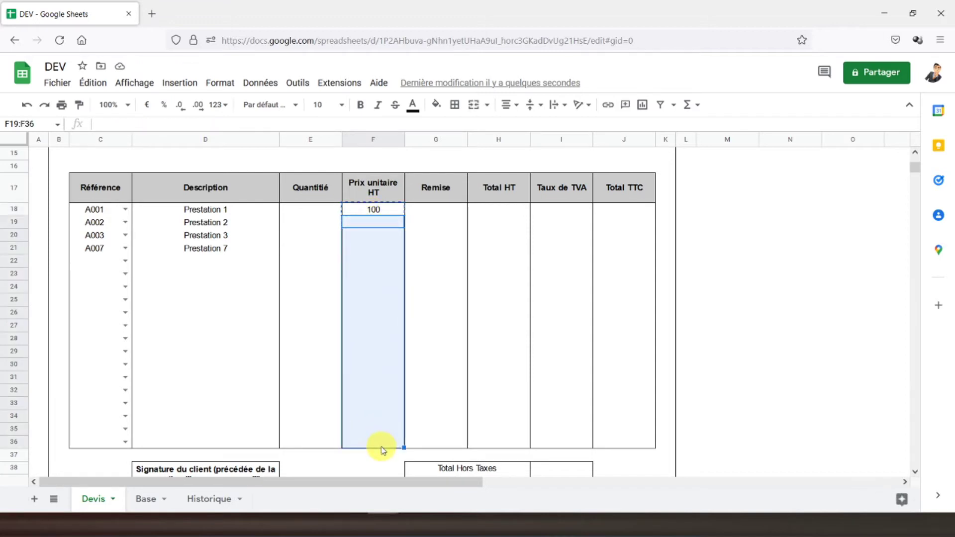
key("ctrl+v")
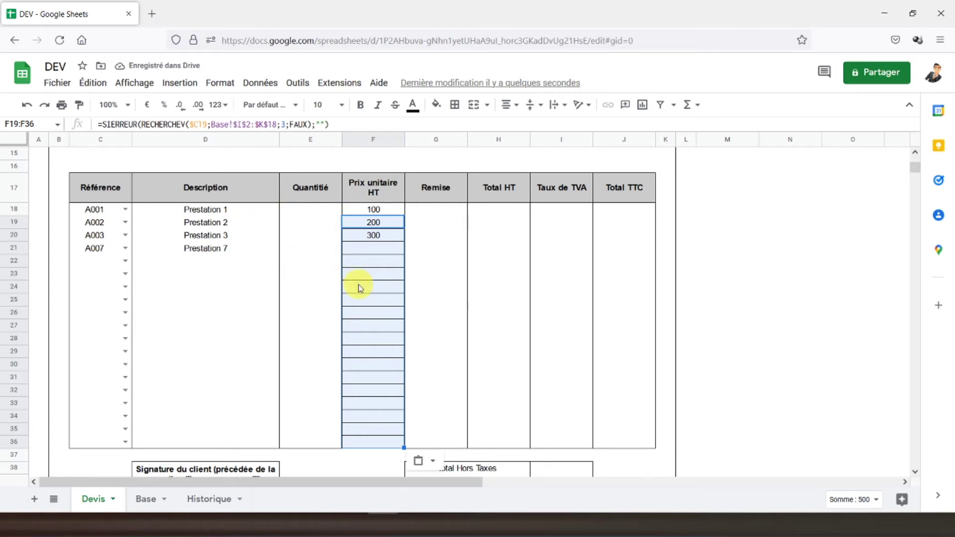
left_click(454, 105)
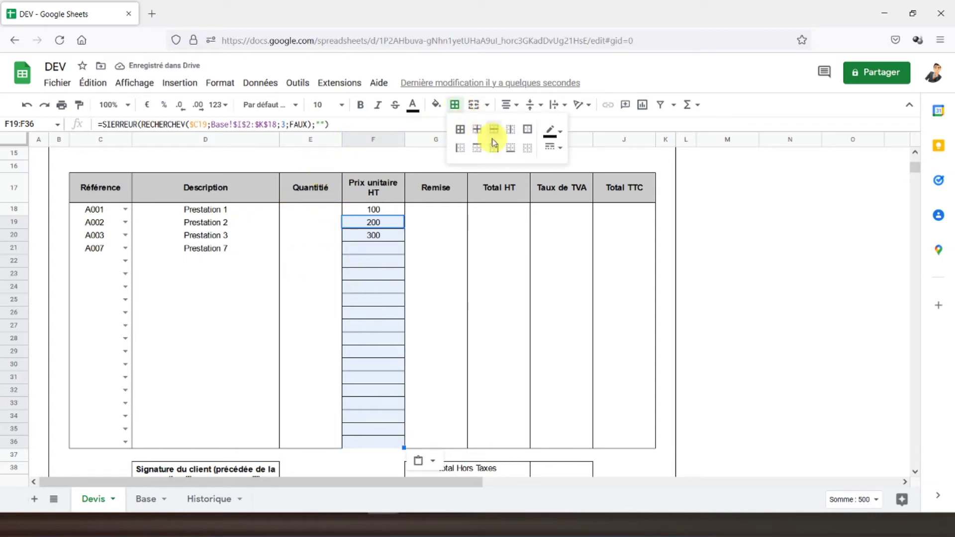
left_click(527, 131)
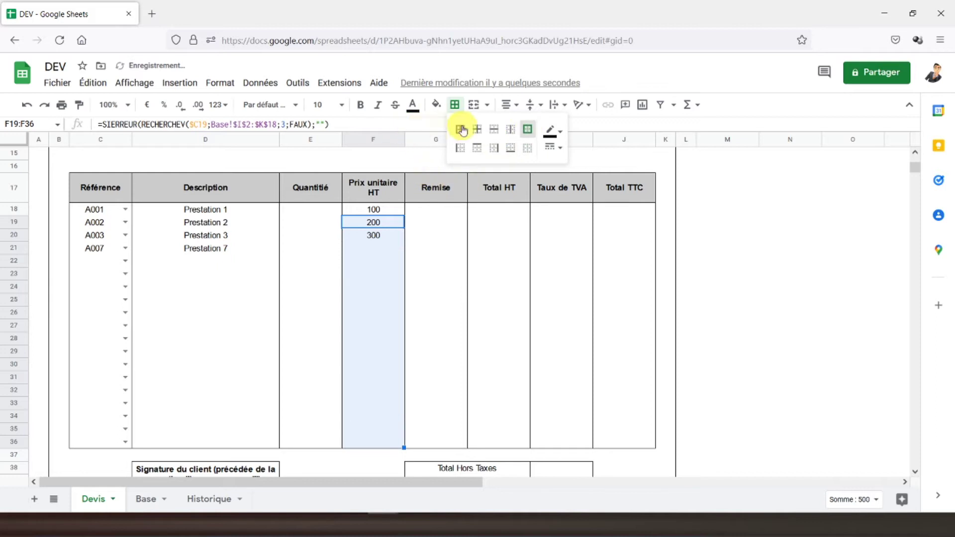
- Format the unit prices in F18:F36 as euro currency
left_click(146, 104)
left_click(374, 209)
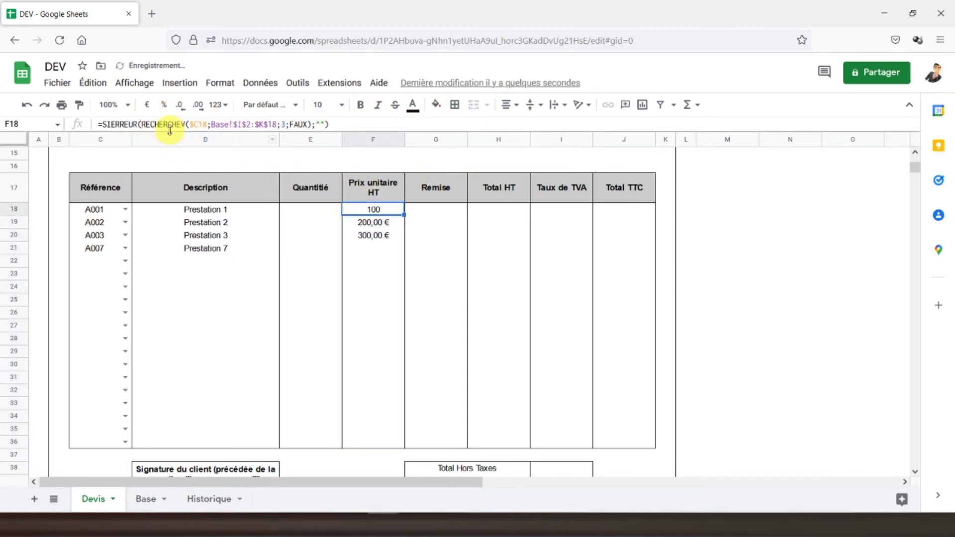
left_click(148, 105)
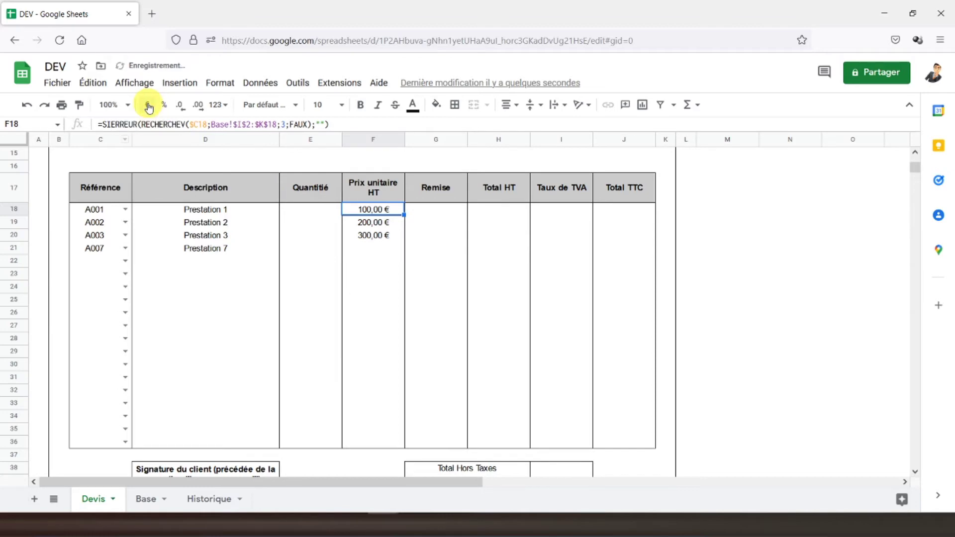
- Enter a 1% discount in Remise cell G18
left_click(436, 214)
type("1%")
key("Return")
- Clear the borders of the whole unit price range F18:F36 and apply an outer border
left_click_drag(390, 210, 351, 437)
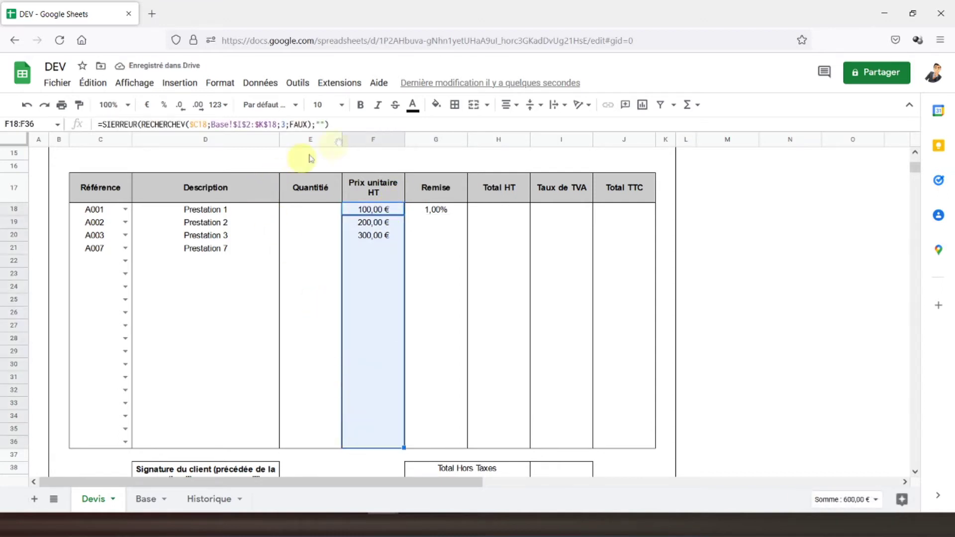
left_click(454, 106)
left_click(527, 148)
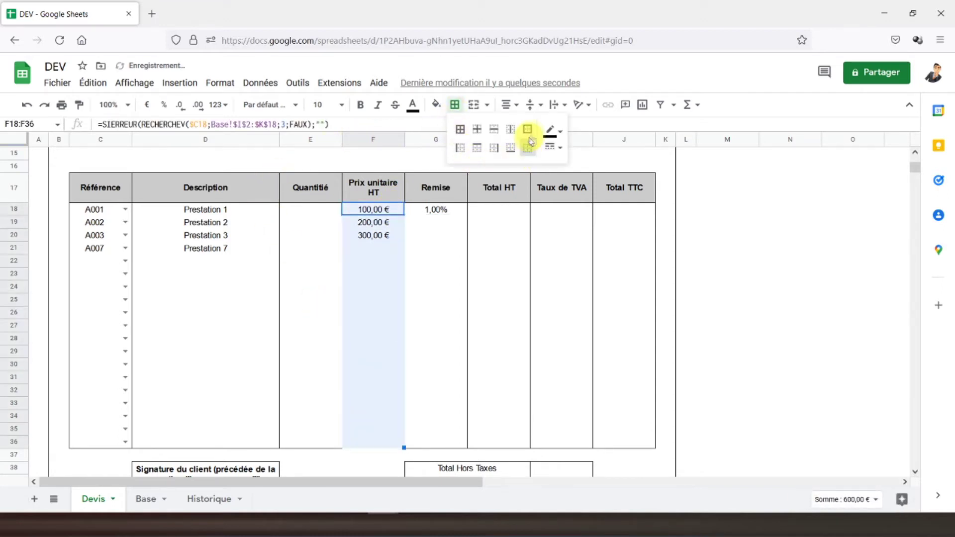
left_click(528, 129)
- Enter discounts of 10%, 0% and 20% in Remise cells G18, G19 and G20
left_click(442, 214)
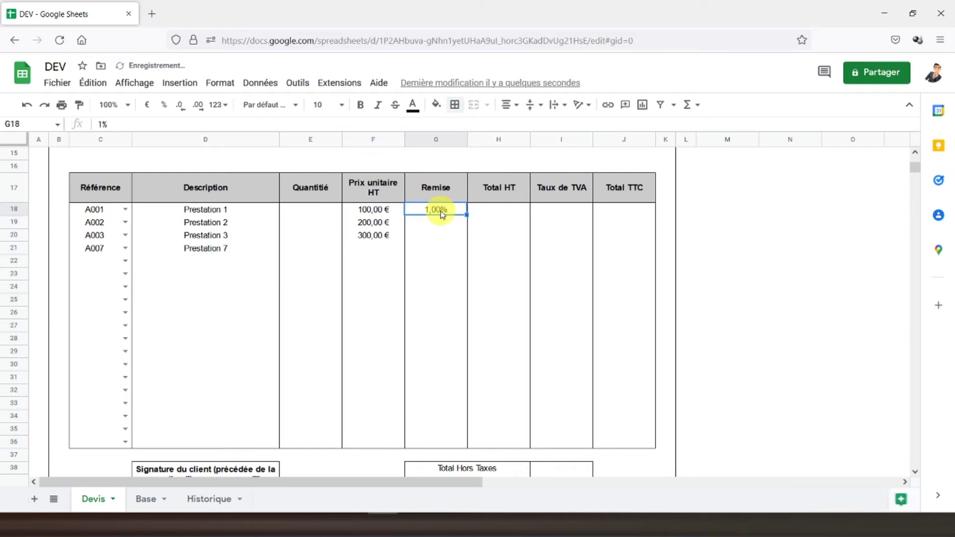
type("10%")
key("Return")
type("0")
key("Return")
type("20")
key("Return")
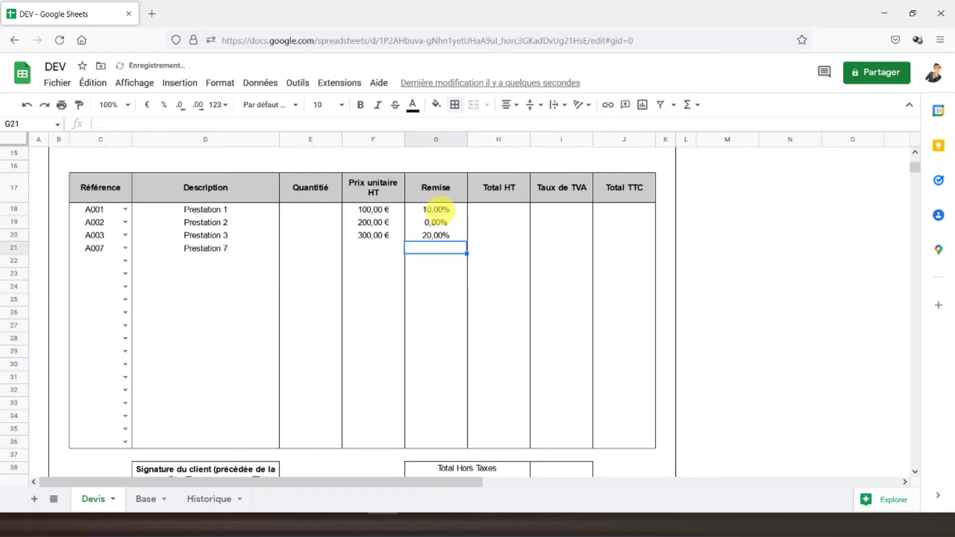
- Enter the formula =SI(C18="";"";(E18*F18)*(1-G18)) in Total HT cell H18
left_click(485, 214)
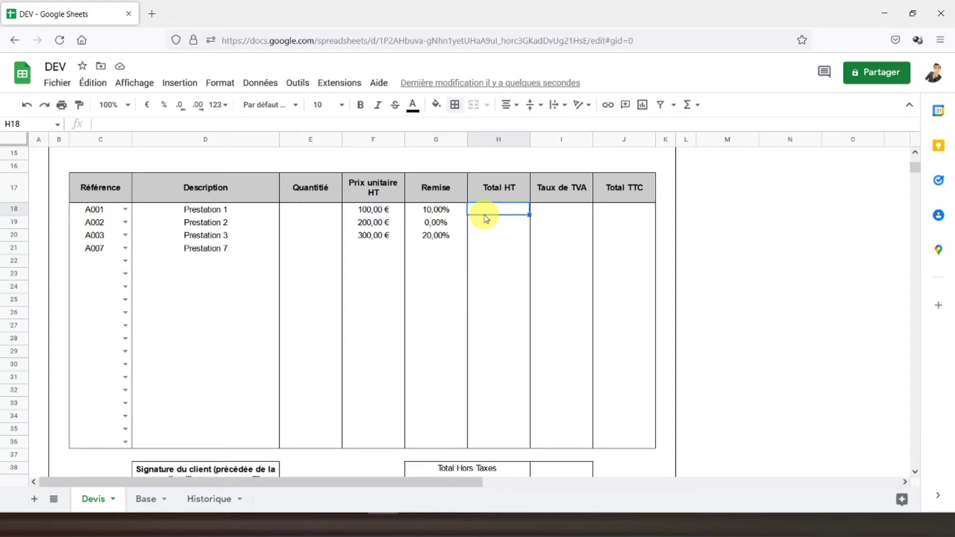
type("=si(")
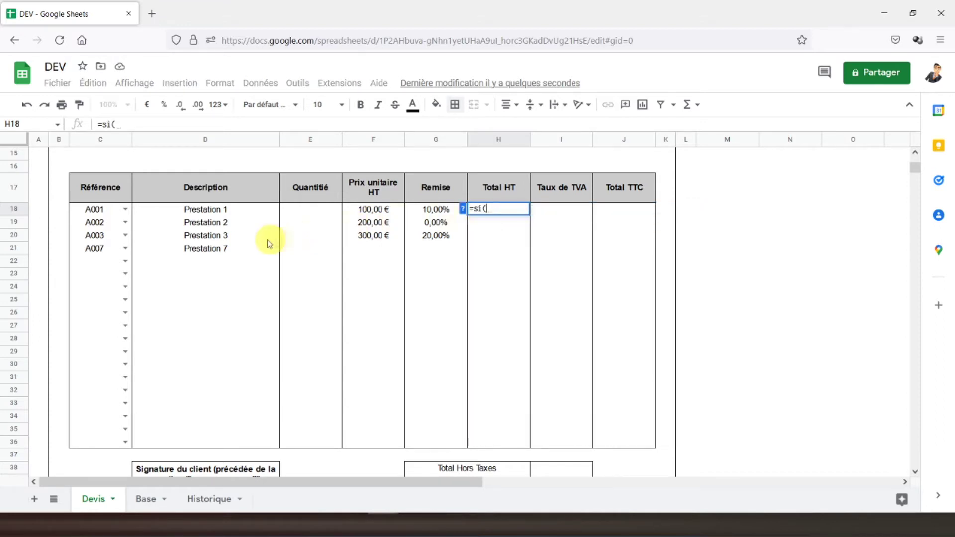
left_click(95, 216)
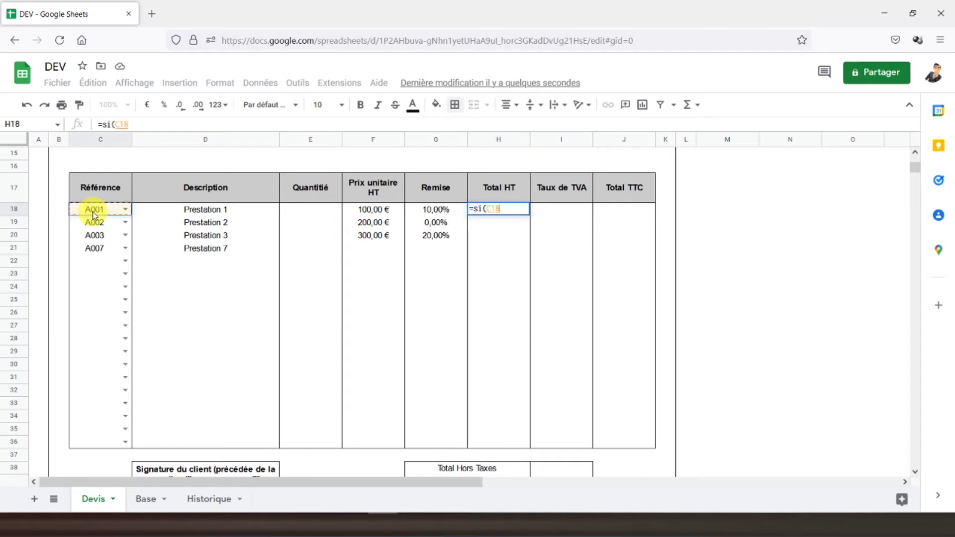
type("=")
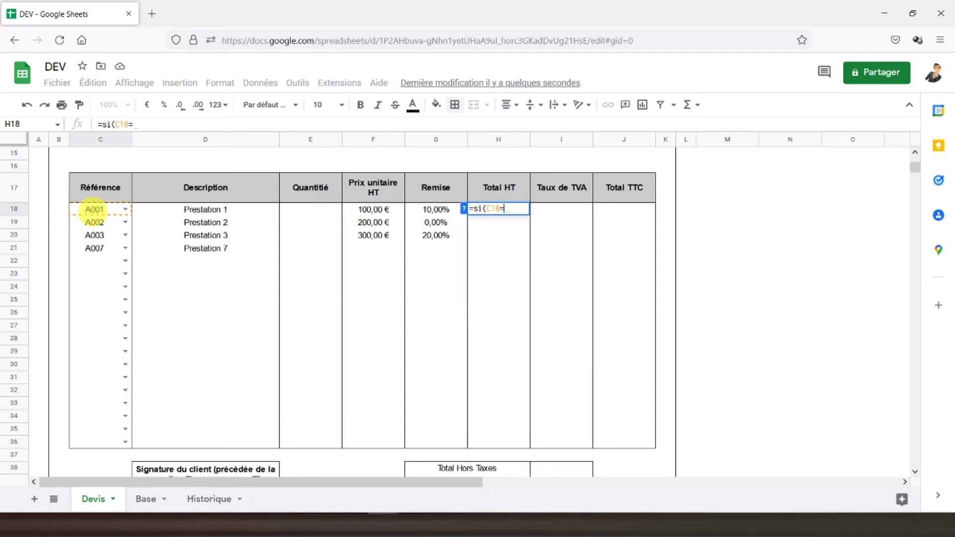
type("\"\";")
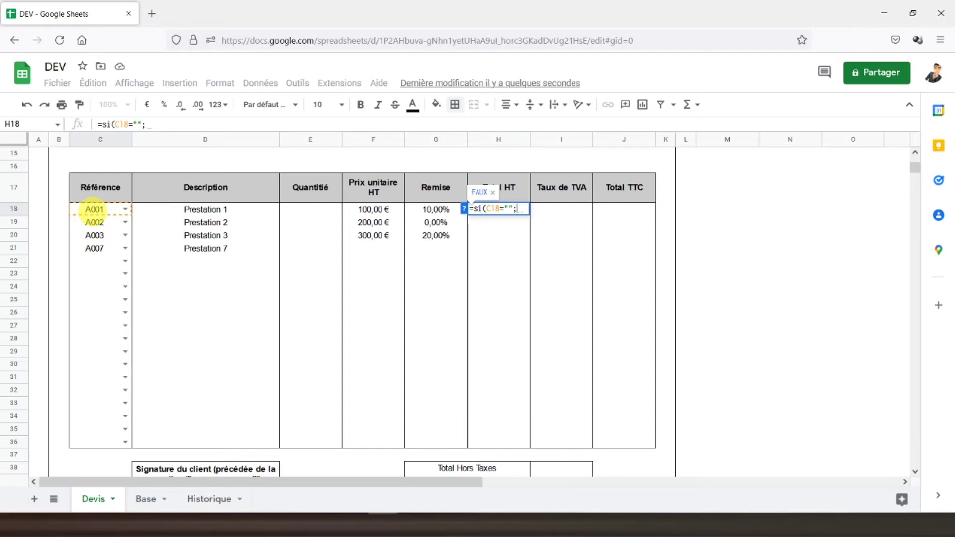
type("\"\";")
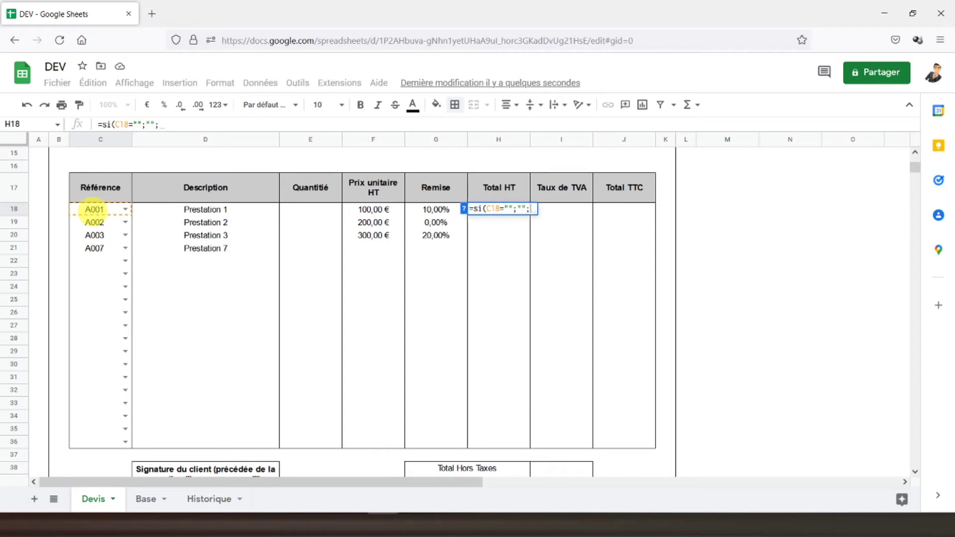
type("(")
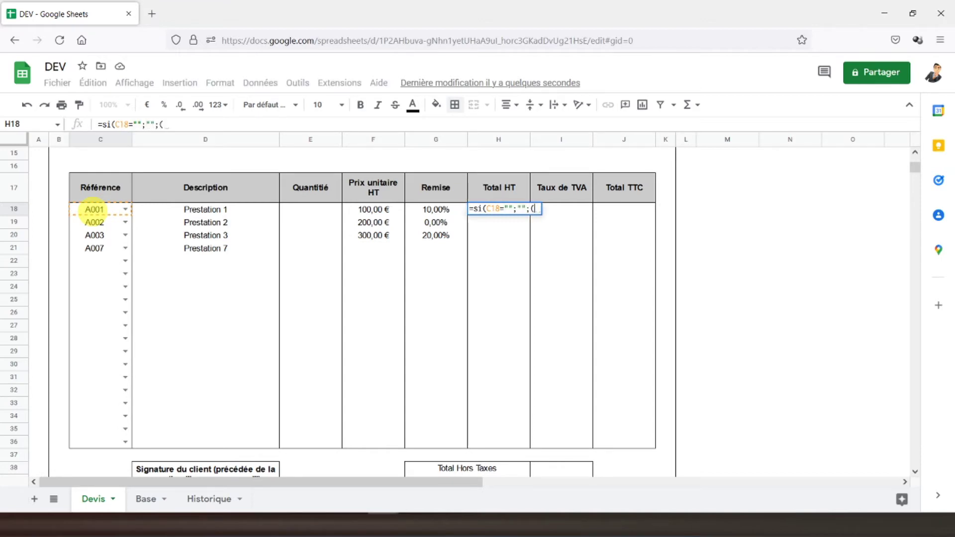
left_click(309, 214)
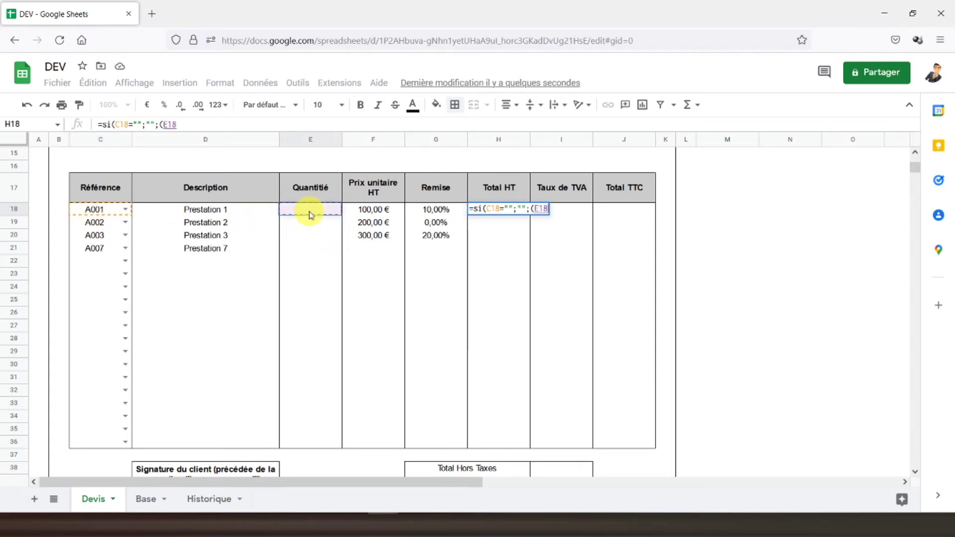
type("*")
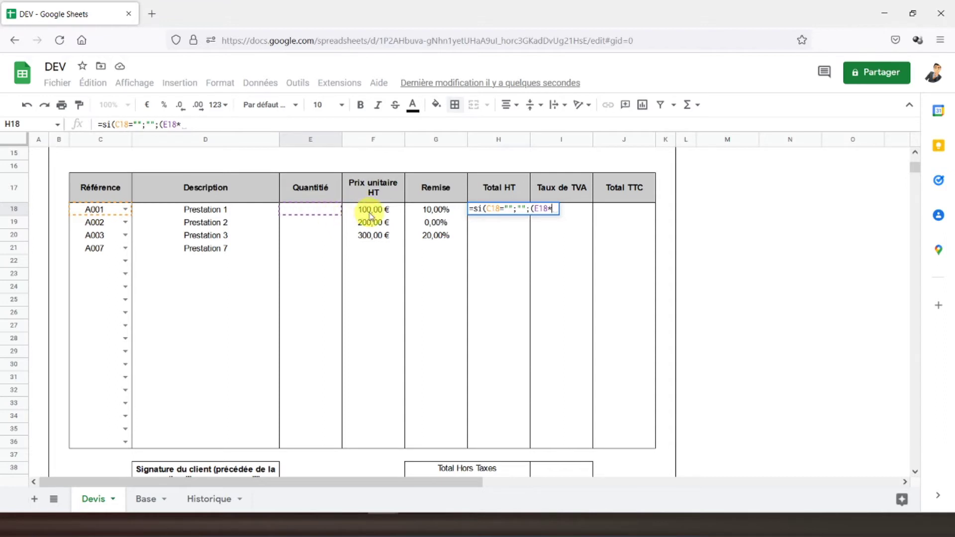
left_click(371, 215)
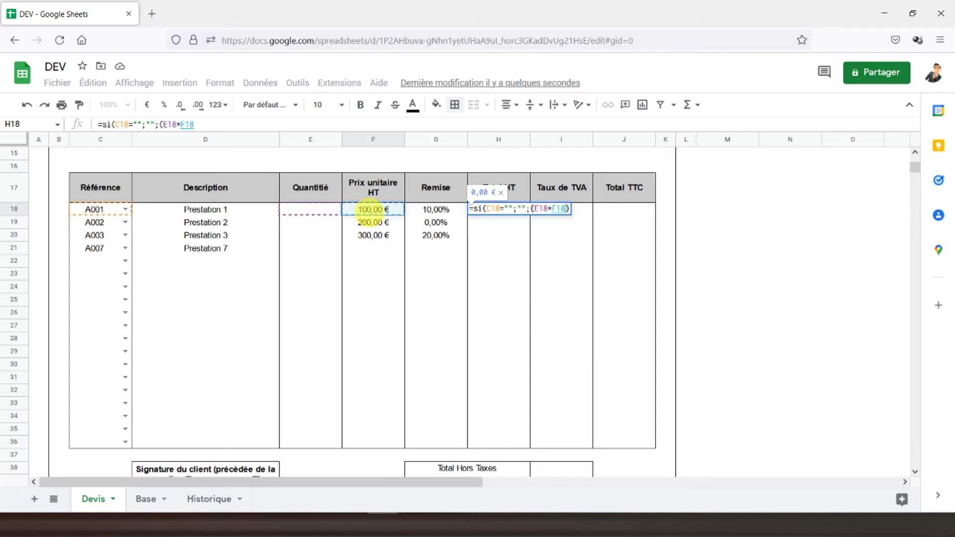
left_click(230, 125)
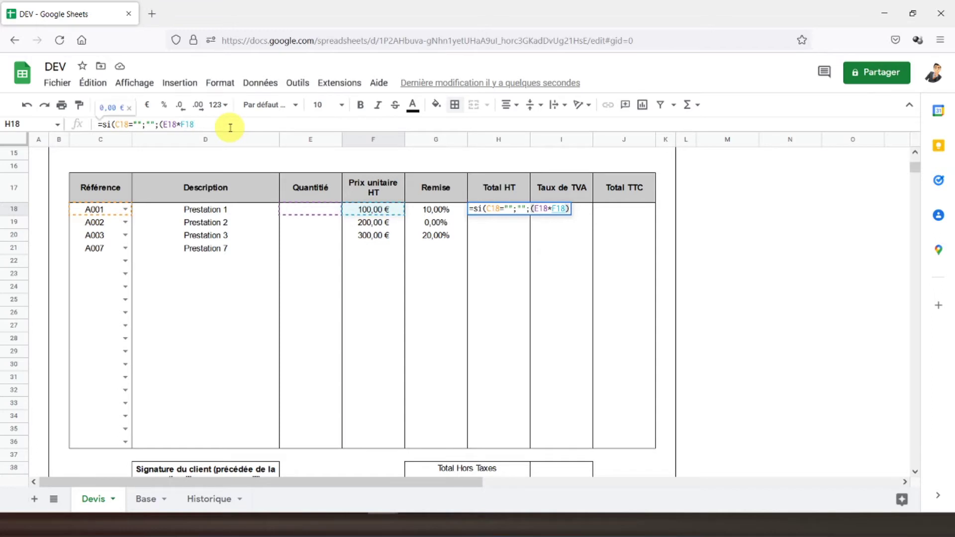
type("*")
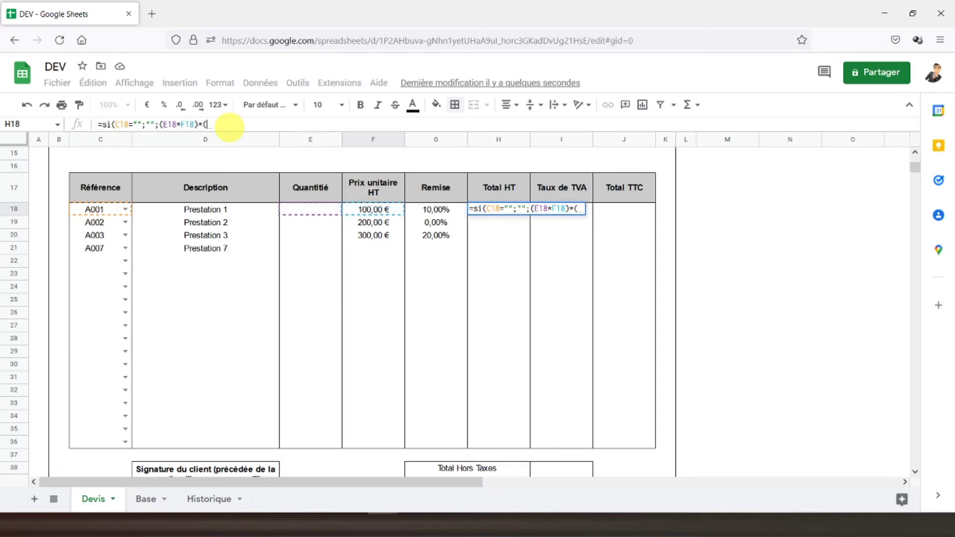
type("(1-")
left_click(414, 213)
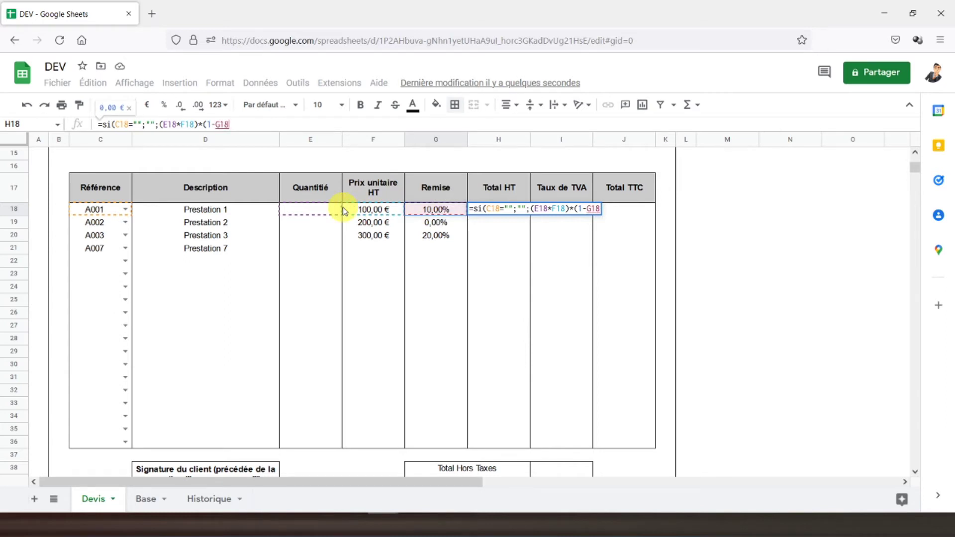
left_click(256, 126)
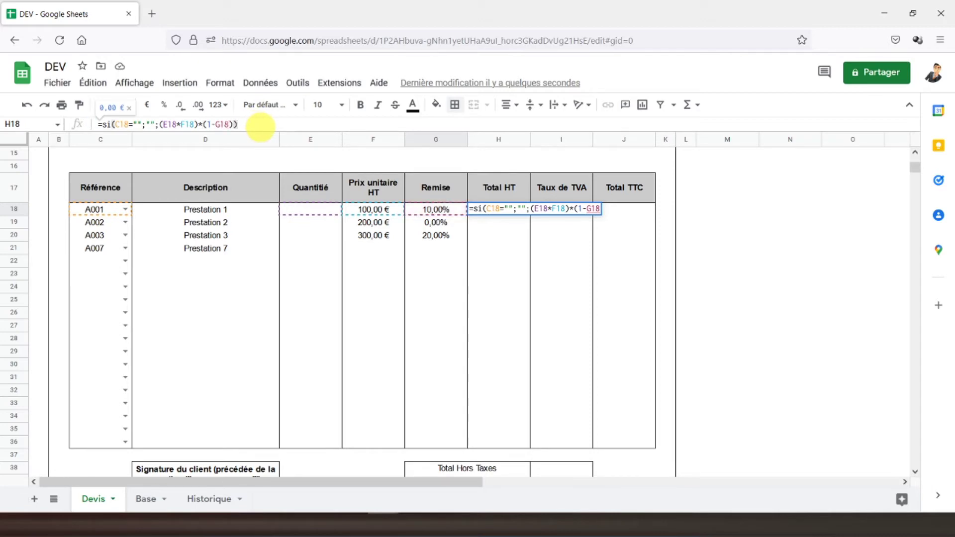
key("Return")
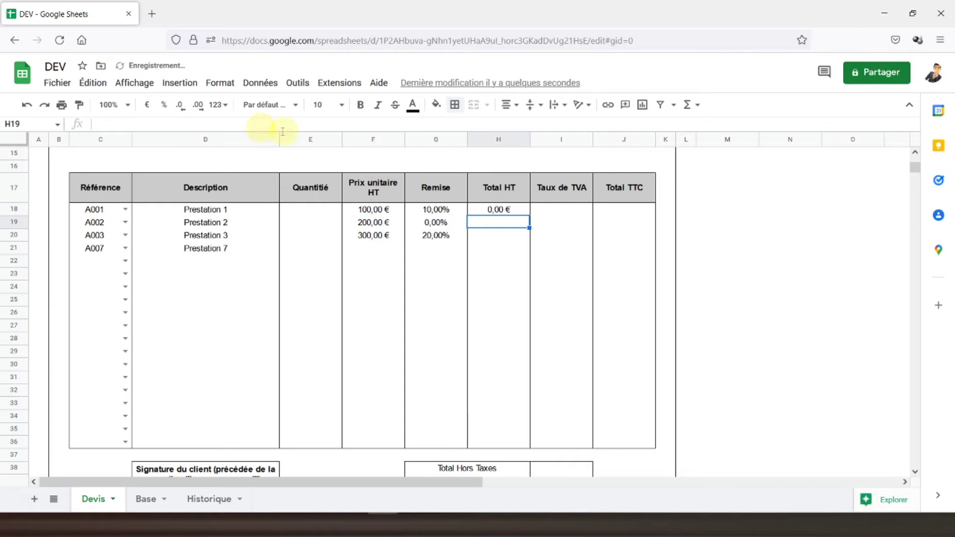
- Enter a quantity of 1 in E18 and check the Total HT against the row's unit price and discount
left_click(488, 209)
left_click(312, 212)
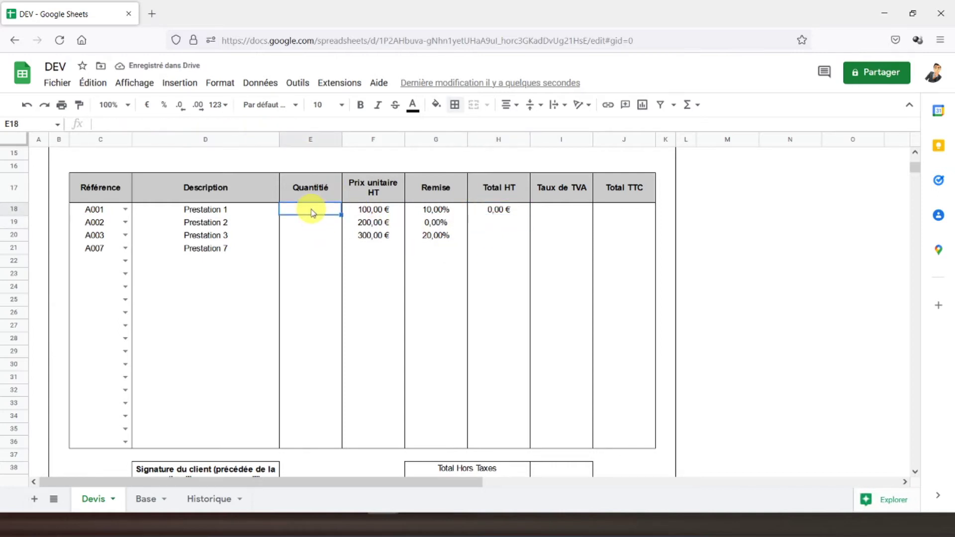
type("1")
key("Return")
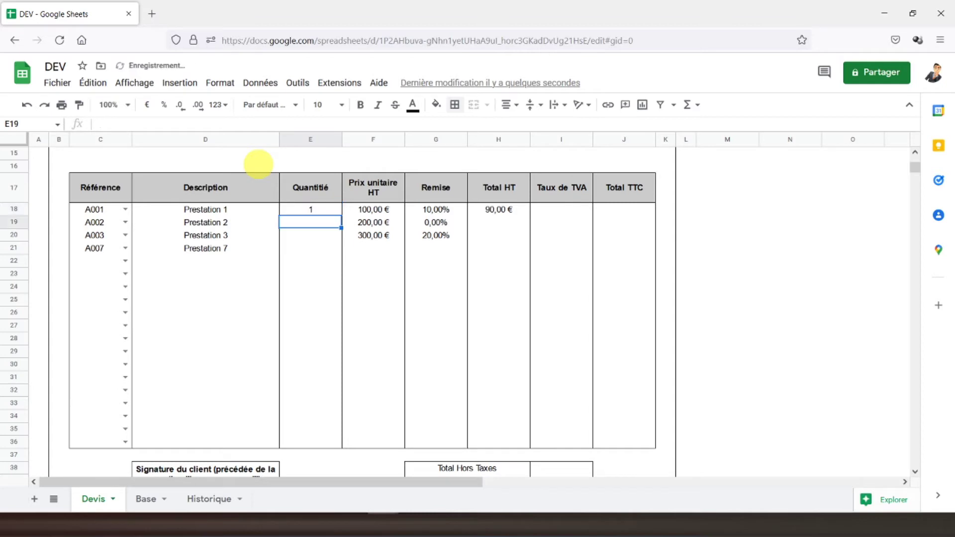
left_click(499, 212)
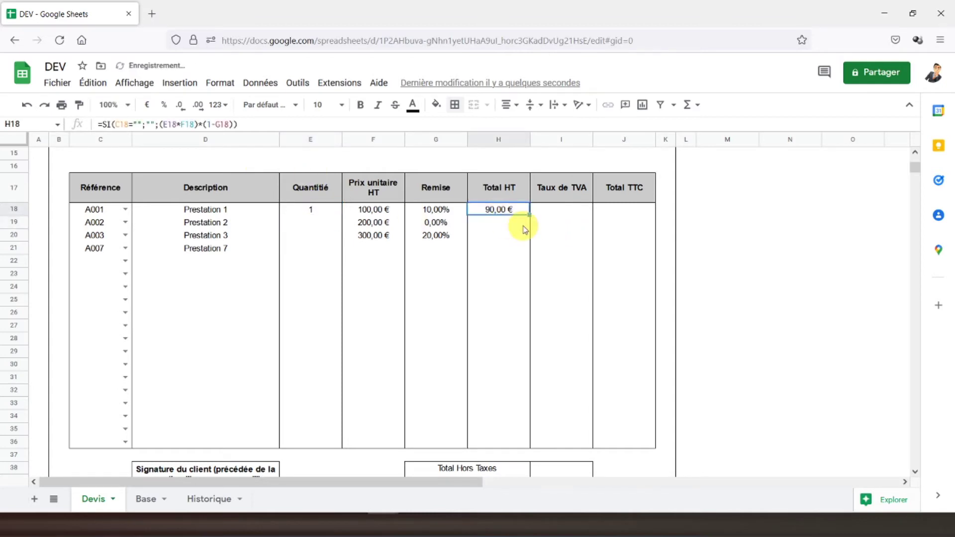
left_click(366, 211)
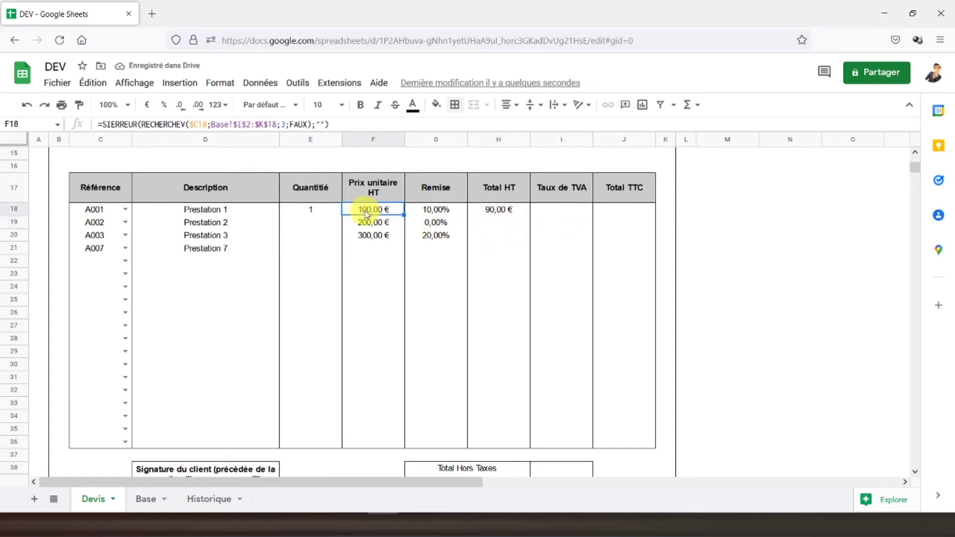
left_click(309, 211)
left_click(372, 214)
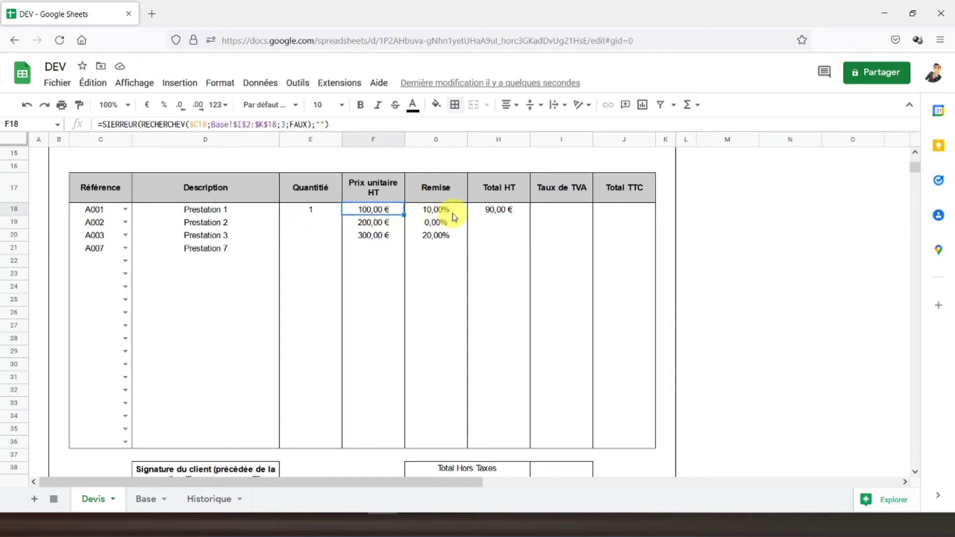
left_click(438, 210)
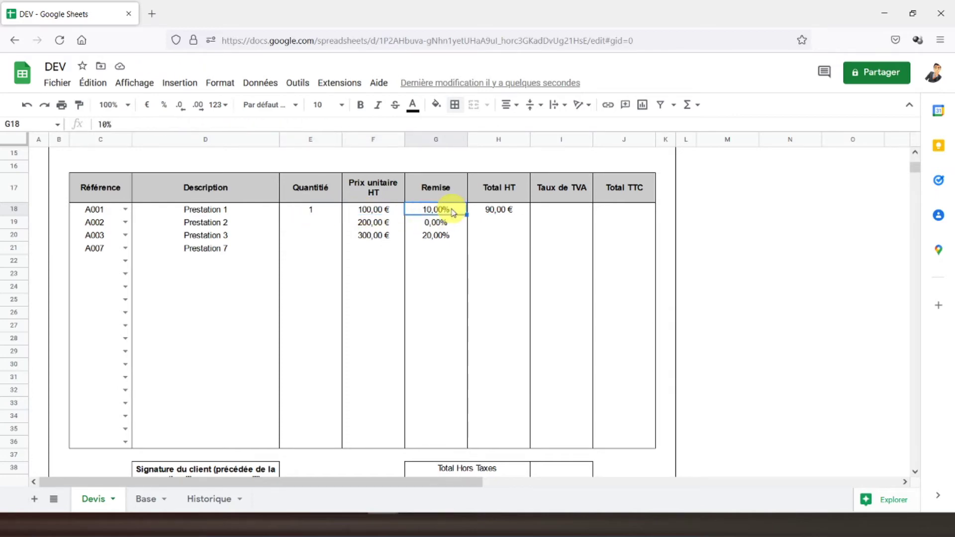
- Set the quantity of Prestation 1 in E18 to 2
left_click(305, 214)
type("2")
key("Return")
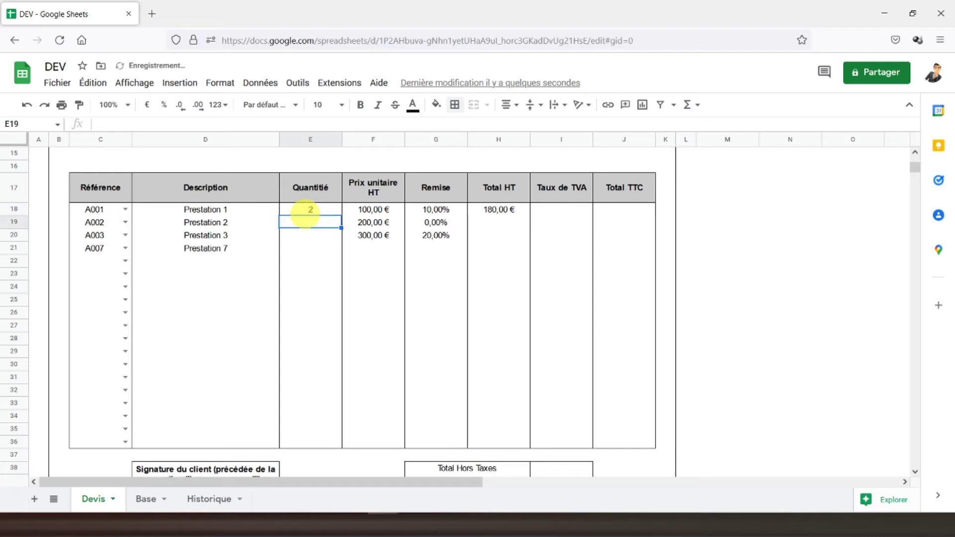
- Copy the Total HT formula from H18 into H19:H36
left_click(507, 213)
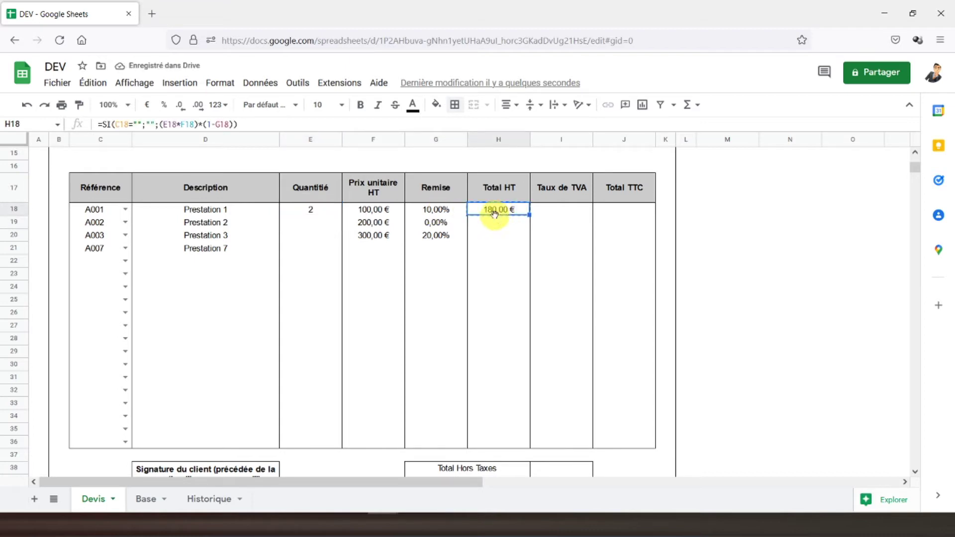
left_click_drag(494, 225, 500, 441)
key("ctrl+v")
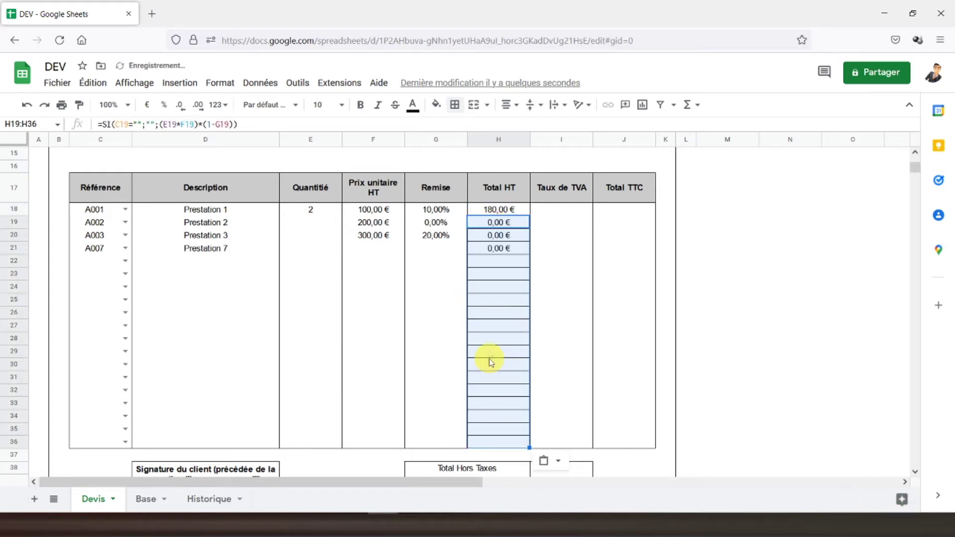
- Clear the borders of the Total HT range H18:H36 and apply an outer border
left_click_drag(515, 210, 507, 442)
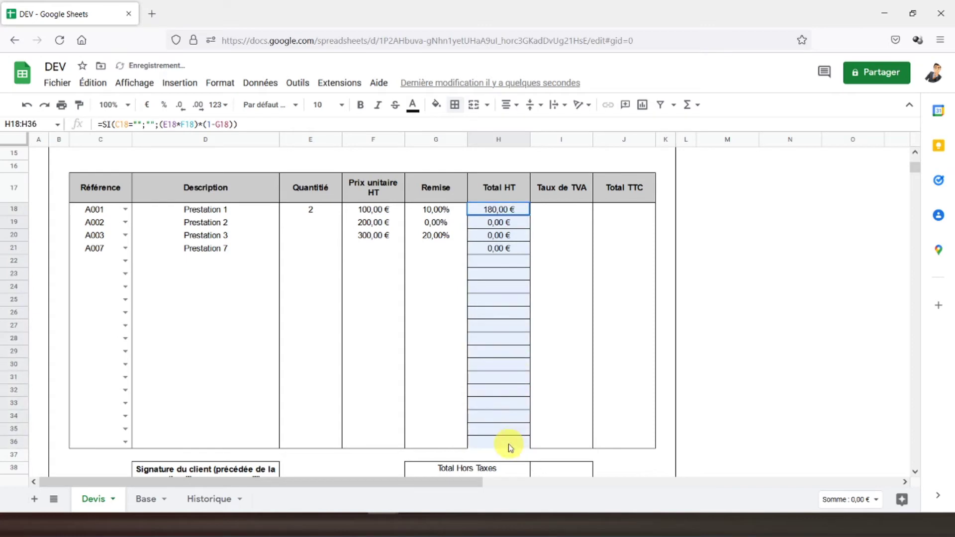
left_click(454, 105)
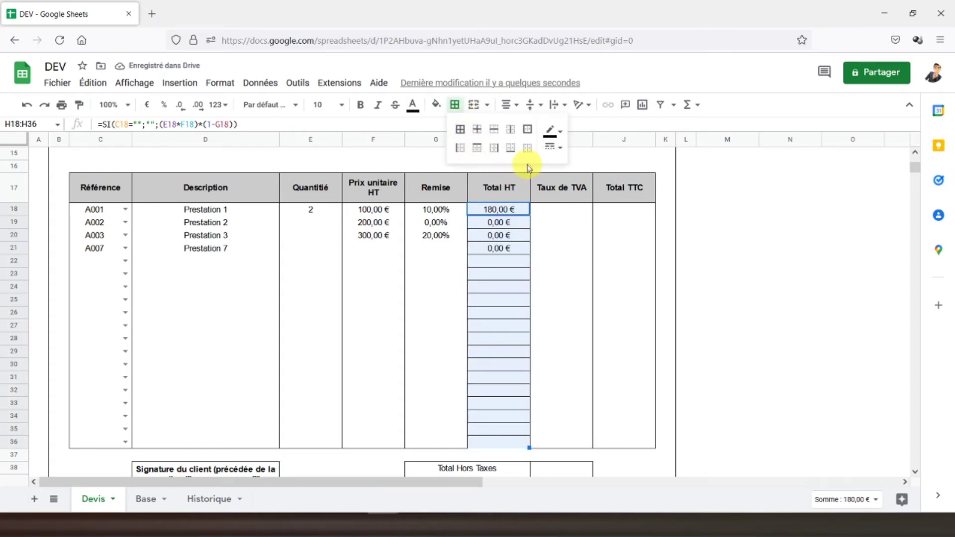
left_click(527, 148)
left_click(526, 133)
- Add dropdown data validation to the Taux de TVA cells I18:I36, using the rates in Base!M2:M5 as the list source
left_click(560, 213)
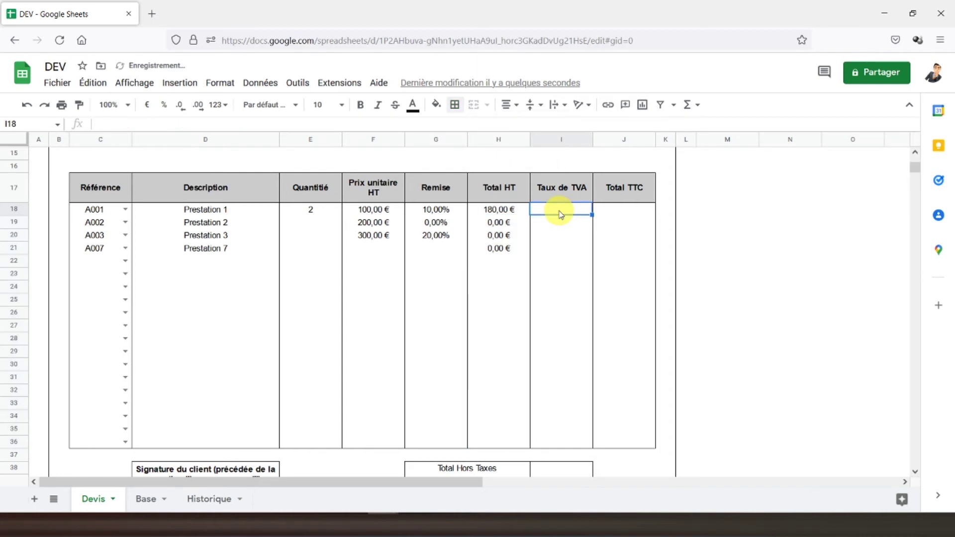
left_click_drag(561, 214, 560, 443)
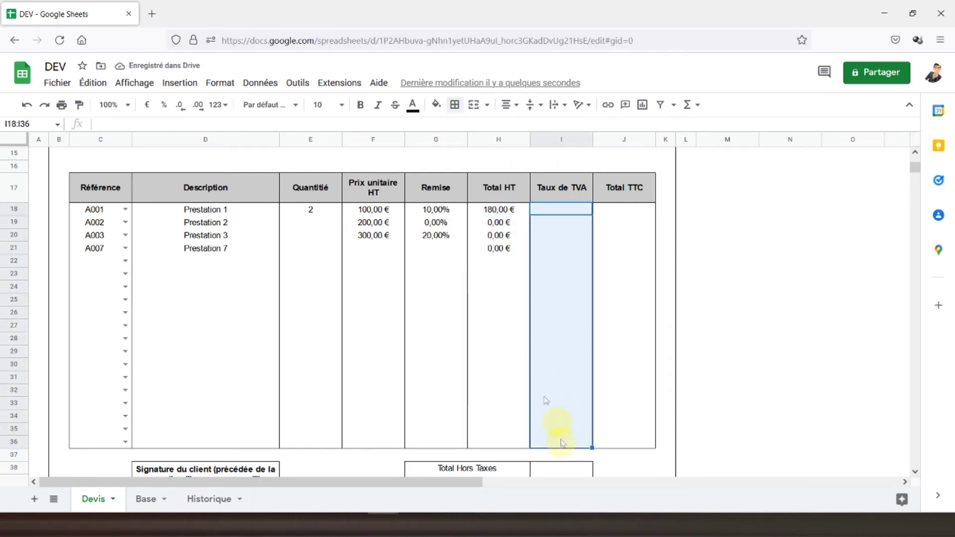
left_click(253, 83)
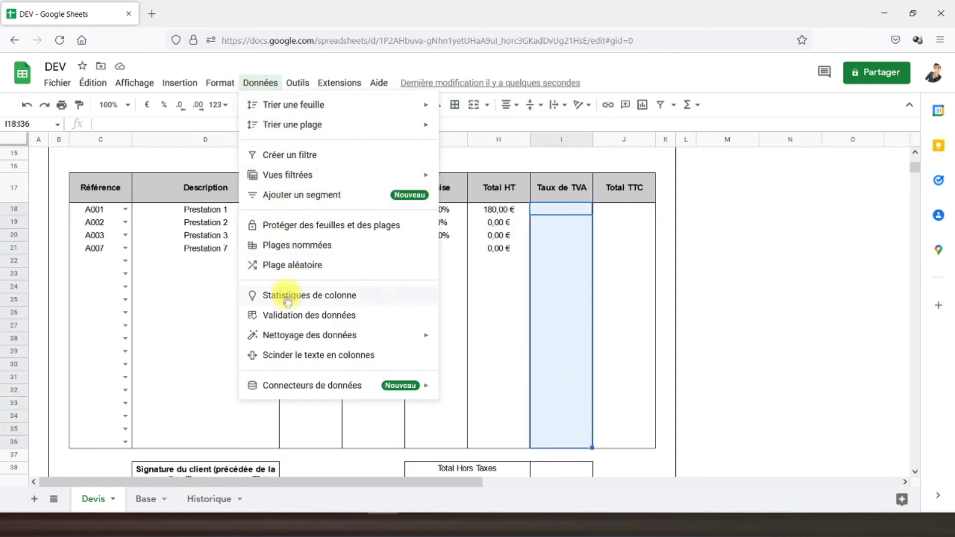
left_click(294, 315)
left_click(559, 246)
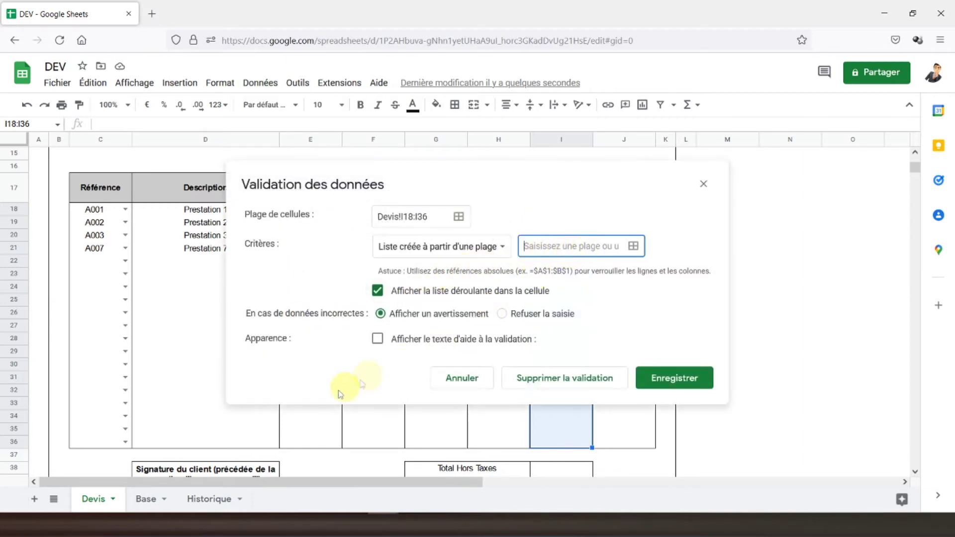
left_click(154, 499)
left_click(633, 246)
left_click_drag(818, 169, 821, 209)
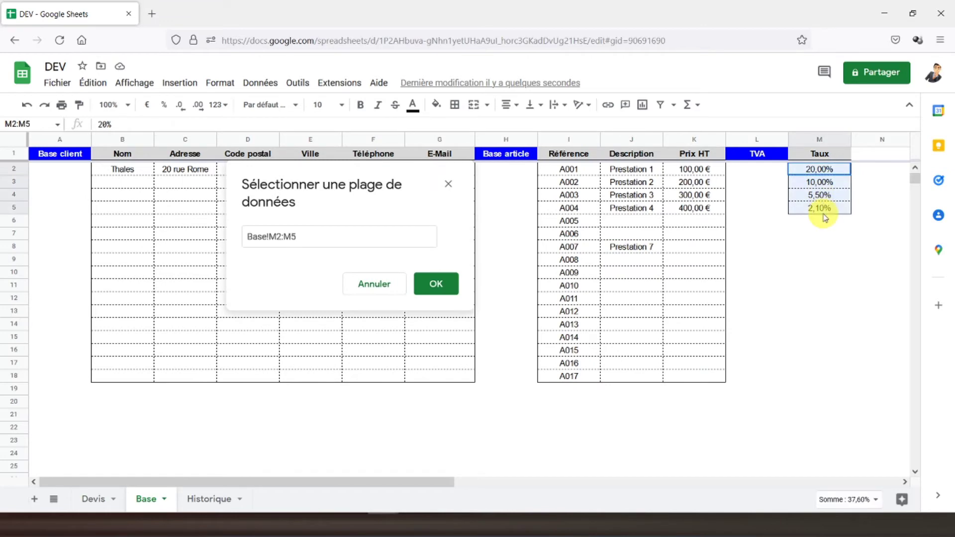
left_click(450, 291)
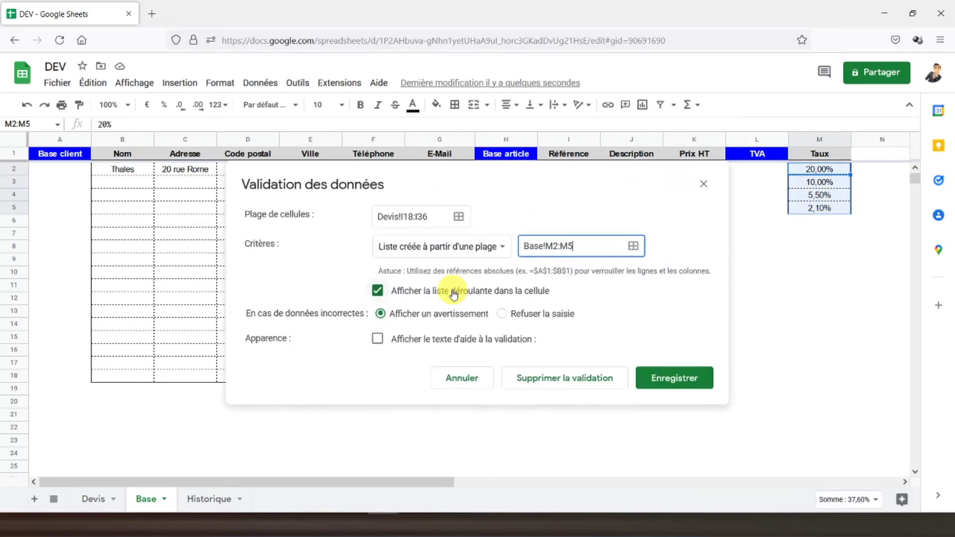
left_click(659, 378)
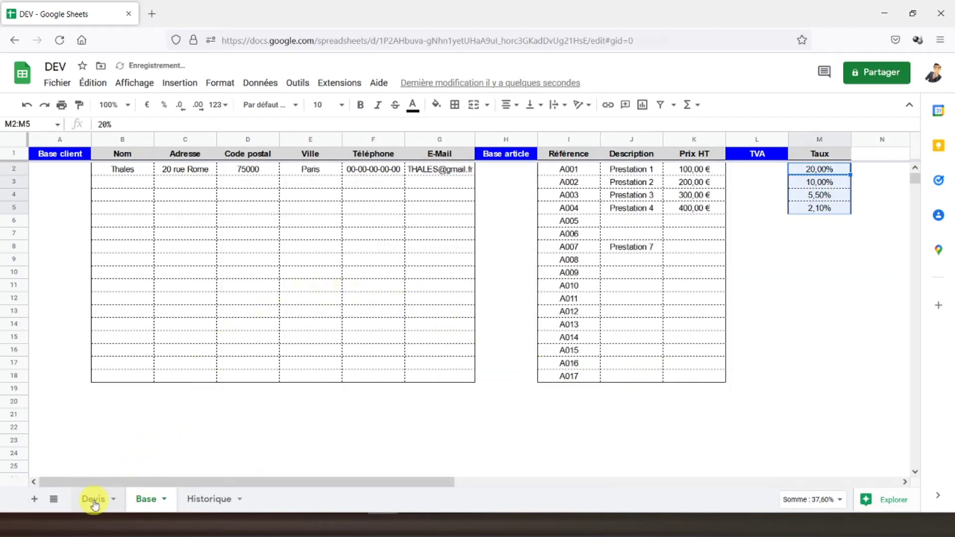
- On the Devis sheet, choose the VAT rates 20%, 10%, 5,5% and 2,1% for I18, I19, I20 and I21 respectively
left_click(94, 499)
left_click(545, 209)
left_click(586, 209)
left_click(564, 223)
left_click(586, 222)
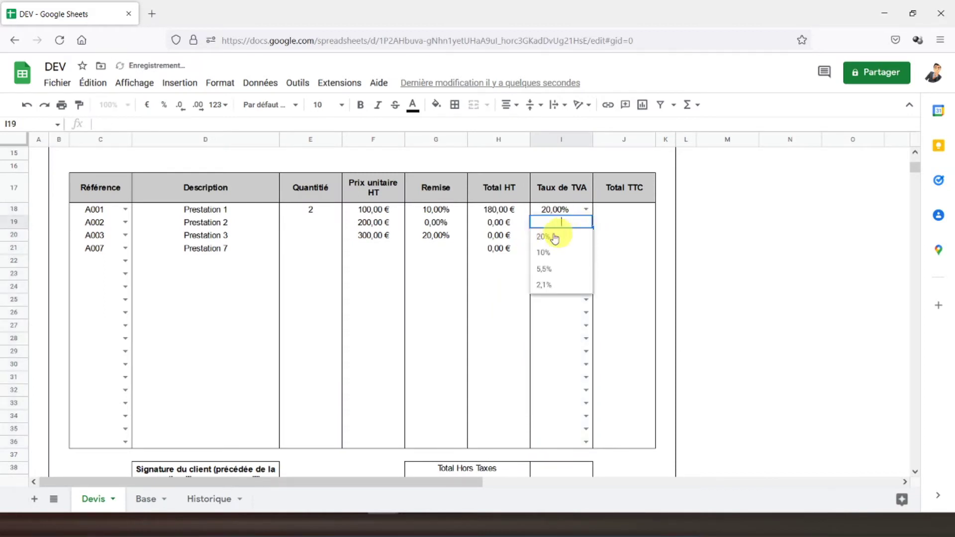
left_click(557, 250)
left_click(586, 236)
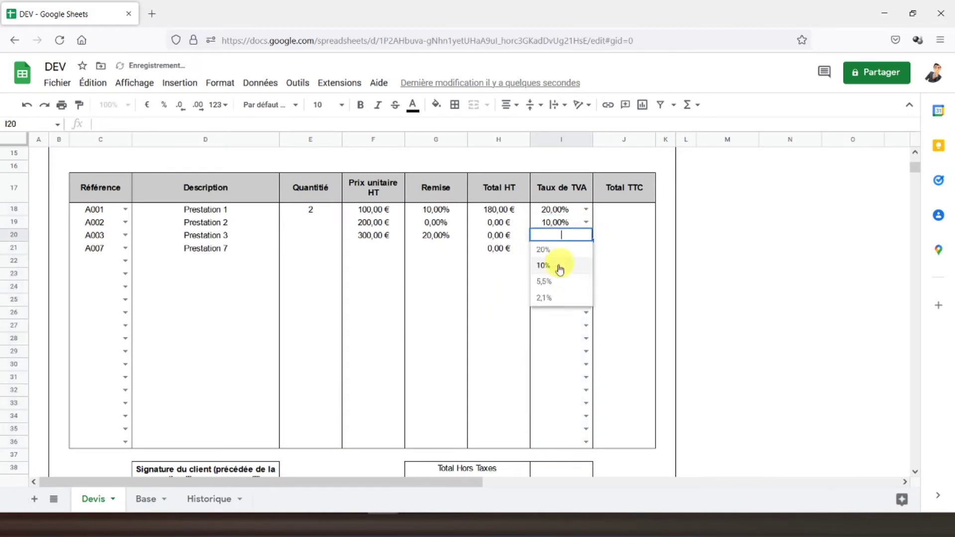
left_click(545, 281)
left_click(586, 248)
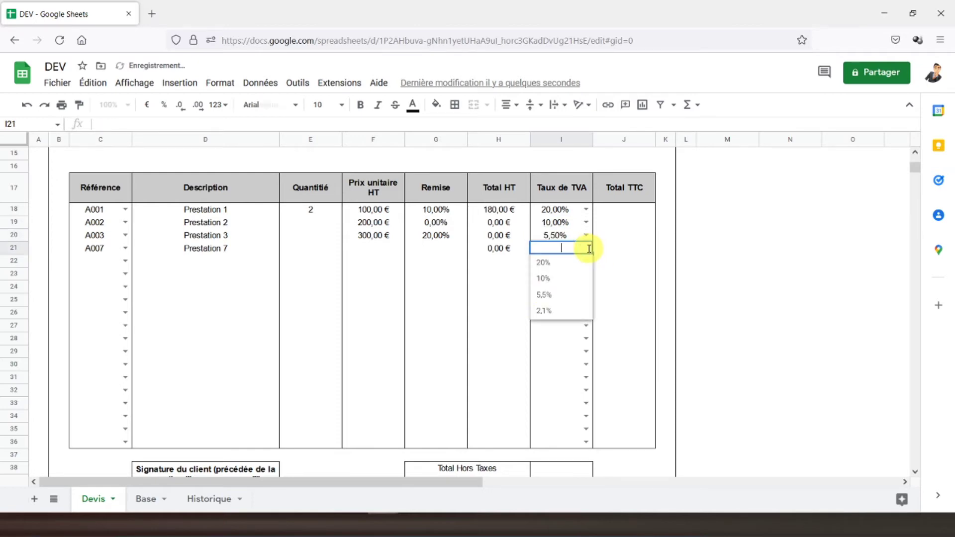
left_click(544, 313)
- Enter the Total TTC formula =SI(C18="";"";H18*(1+I18)) in J18
left_click(618, 214)
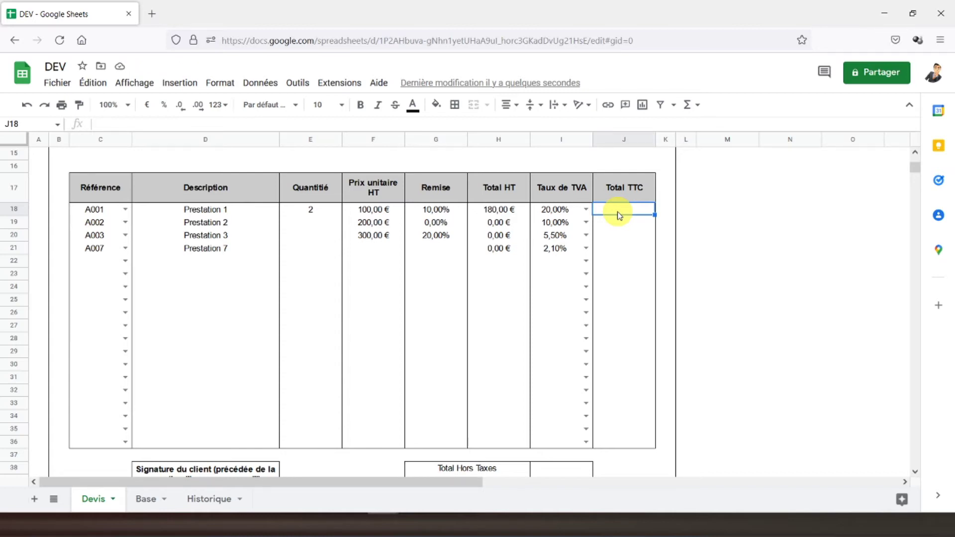
type("=si(")
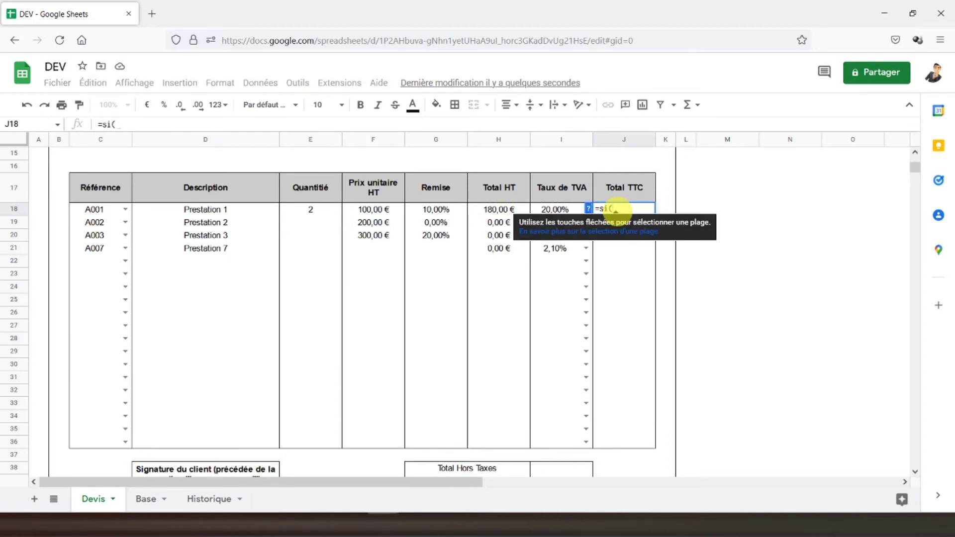
left_click(90, 209)
type("=")
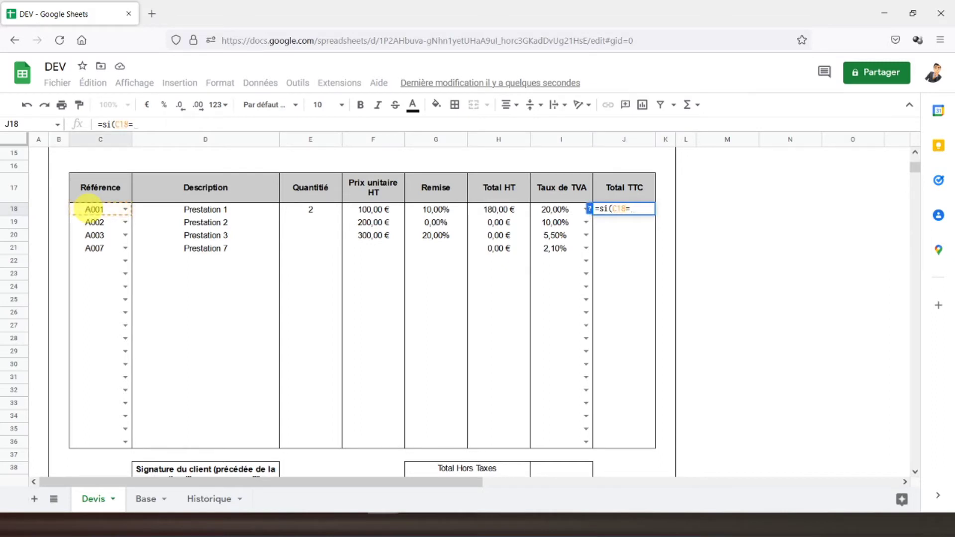
type("\"\";")
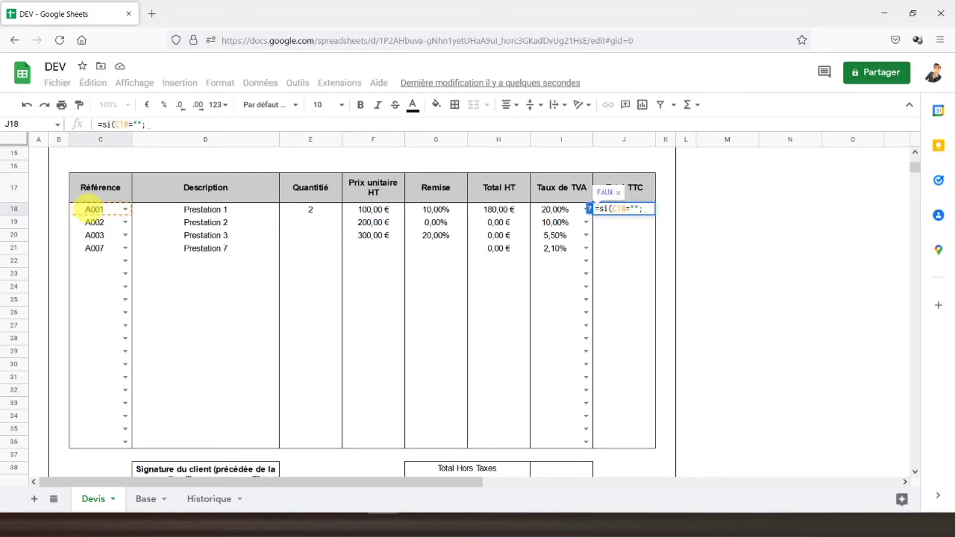
type("\"\";")
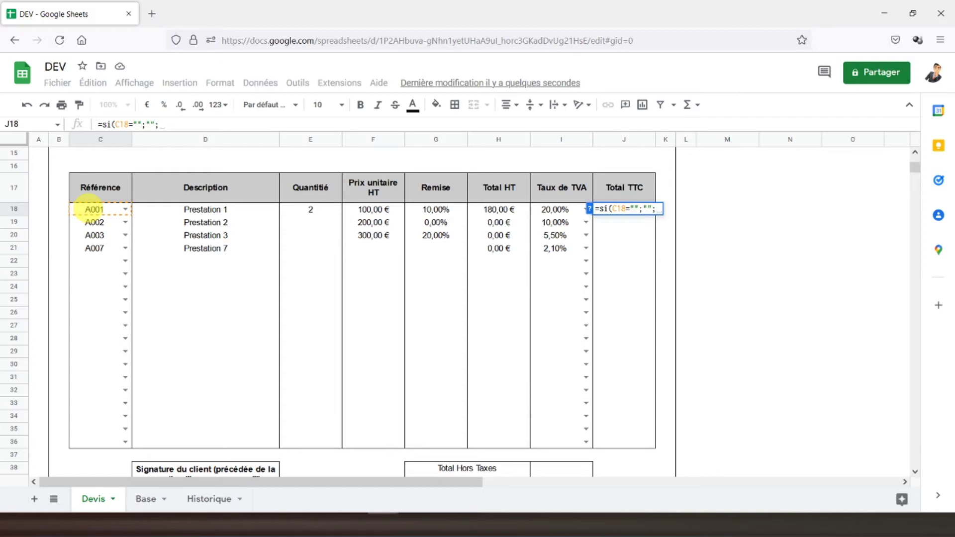
left_click(497, 212)
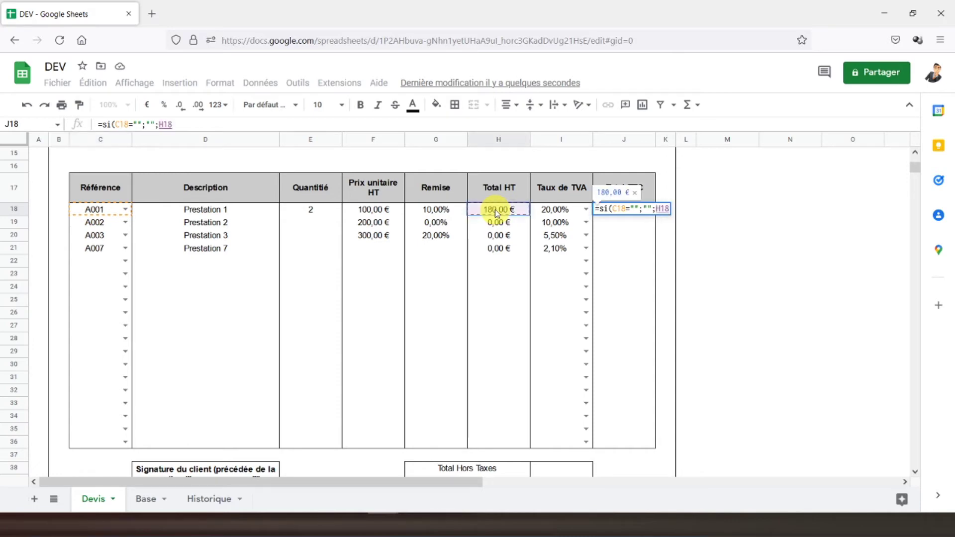
type("*(")
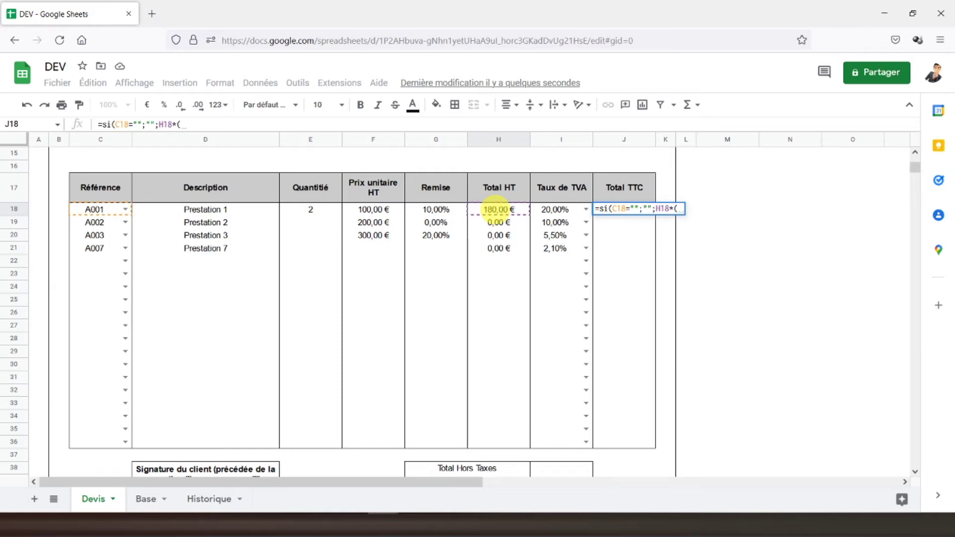
type("1+")
left_click(555, 216)
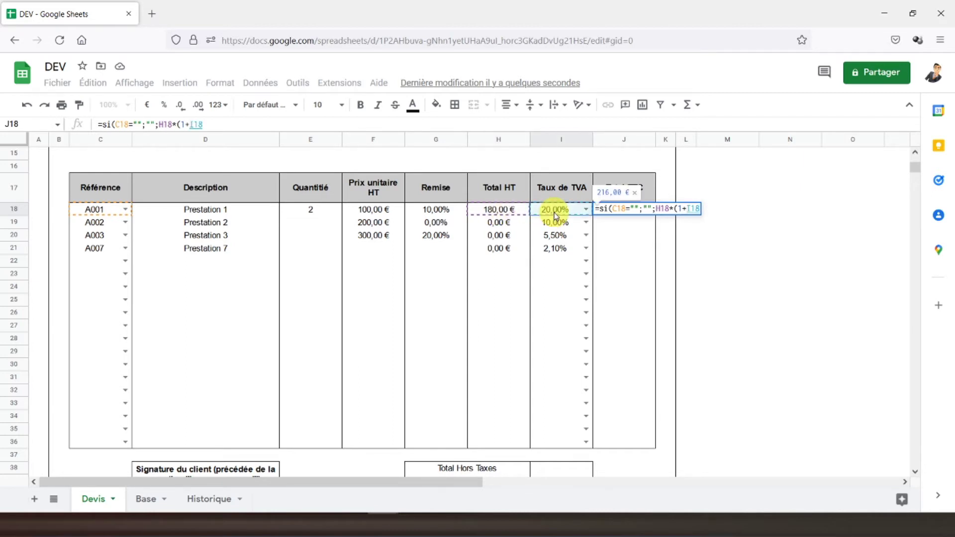
type(")")
left_click(350, 128)
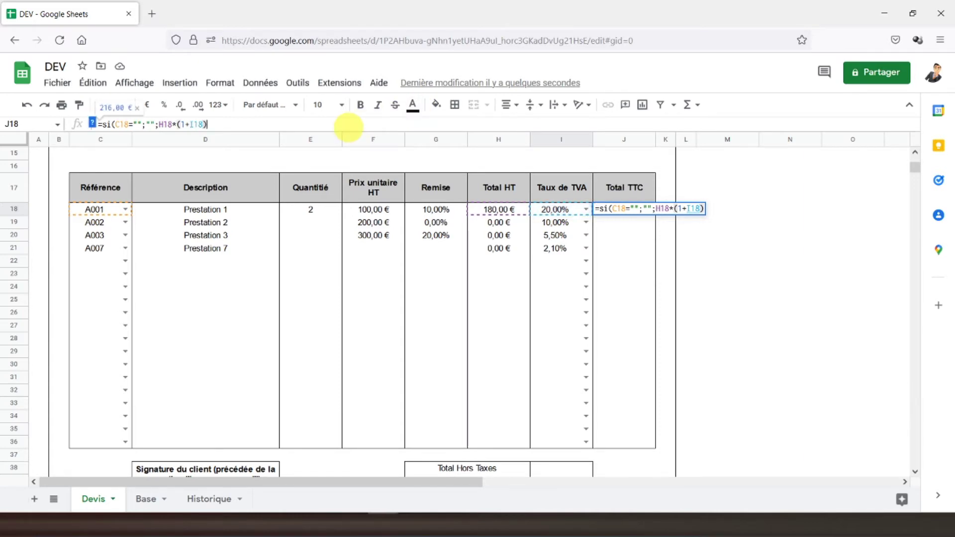
key("Return")
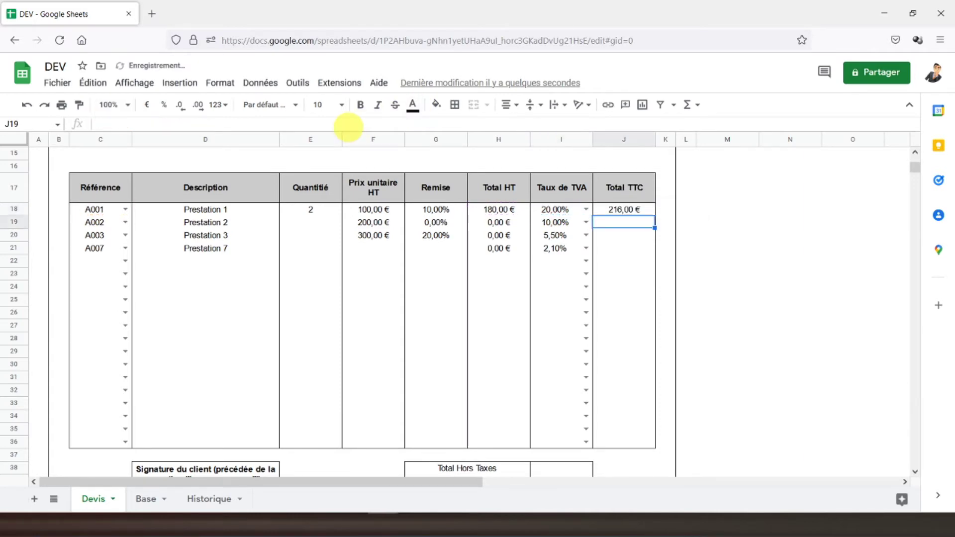
- Copy the Total TTC formula from J18 into J19:J36
left_click(627, 210)
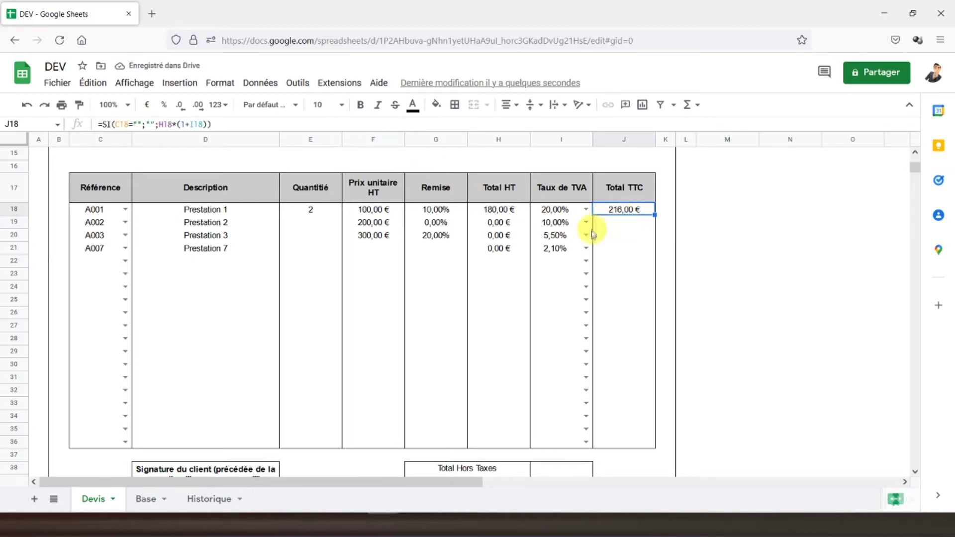
key("ctrl+c")
left_click_drag(627, 222, 628, 442)
key("ctrl+v")
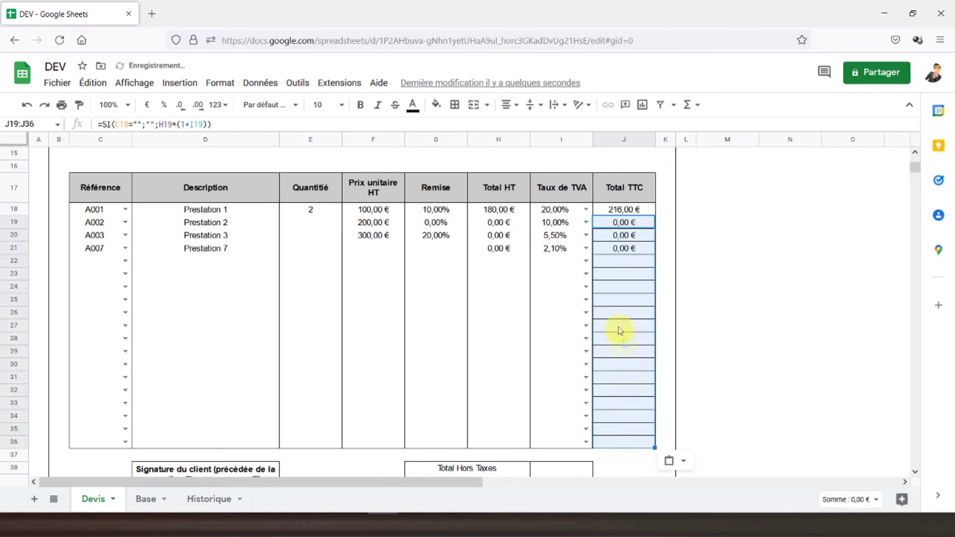
- Clear the borders of the Total TTC range J18:J36 and apply an outer border
left_click_drag(618, 214, 631, 441)
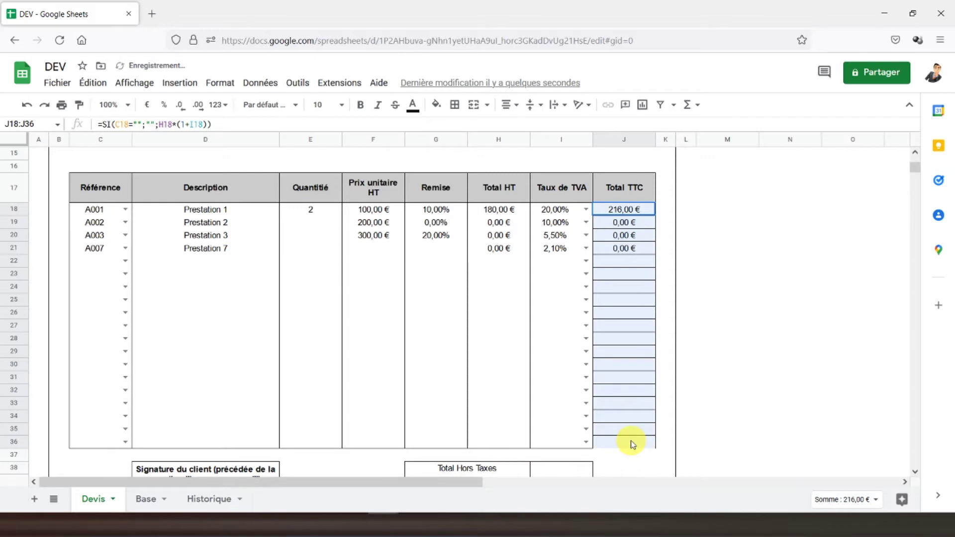
left_click(455, 105)
left_click(527, 147)
left_click(528, 131)
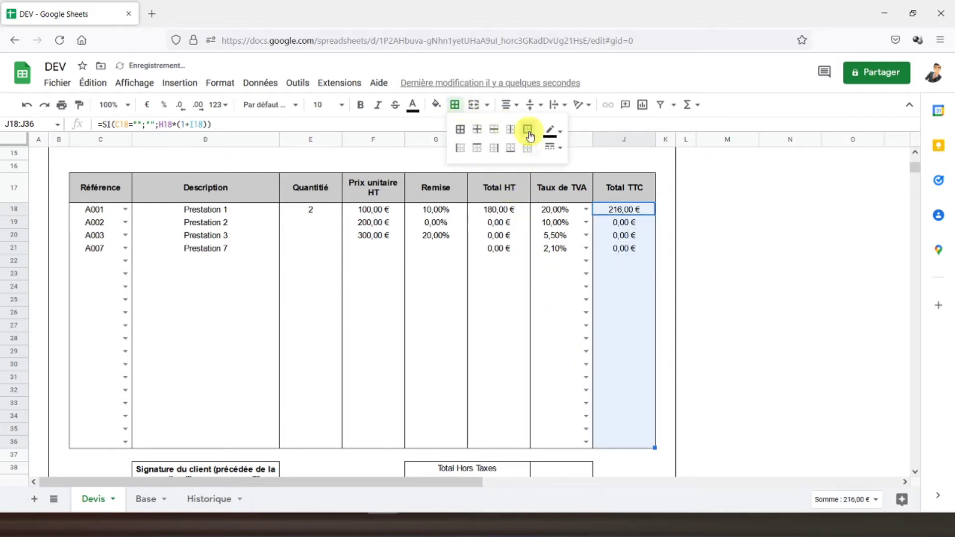
- Set the quantity of Prestation 2 in E19 to 1 and of Prestation 3 in E20 to 2
left_click(305, 222)
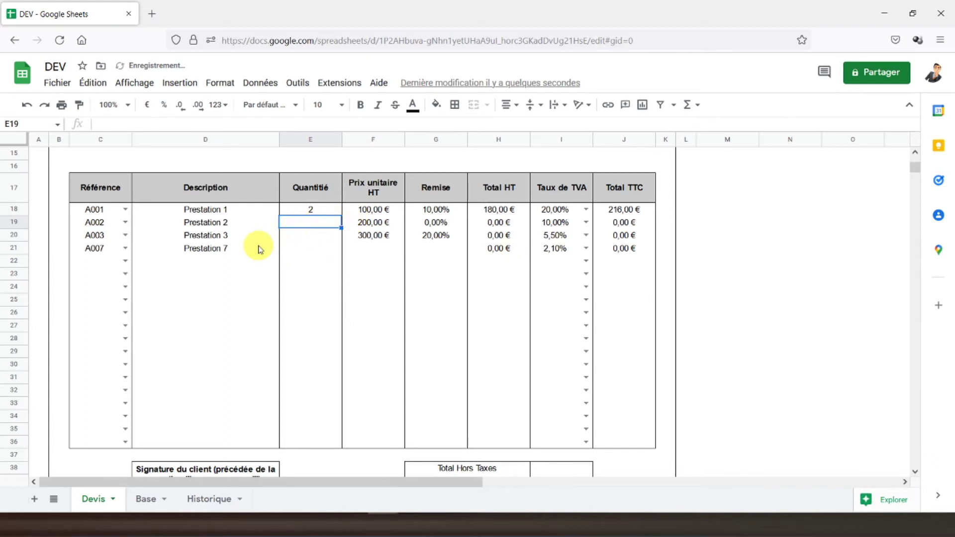
type("1")
key("Return")
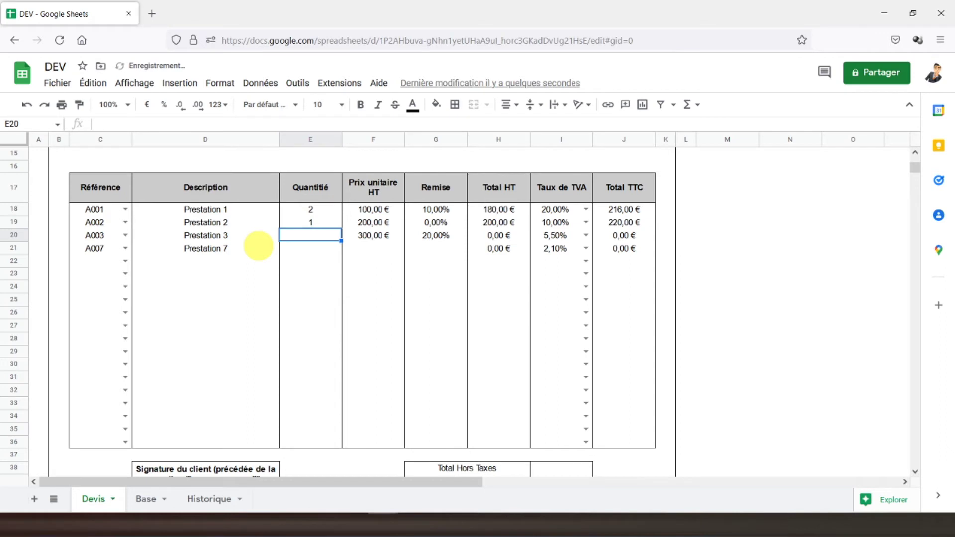
left_click(621, 222)
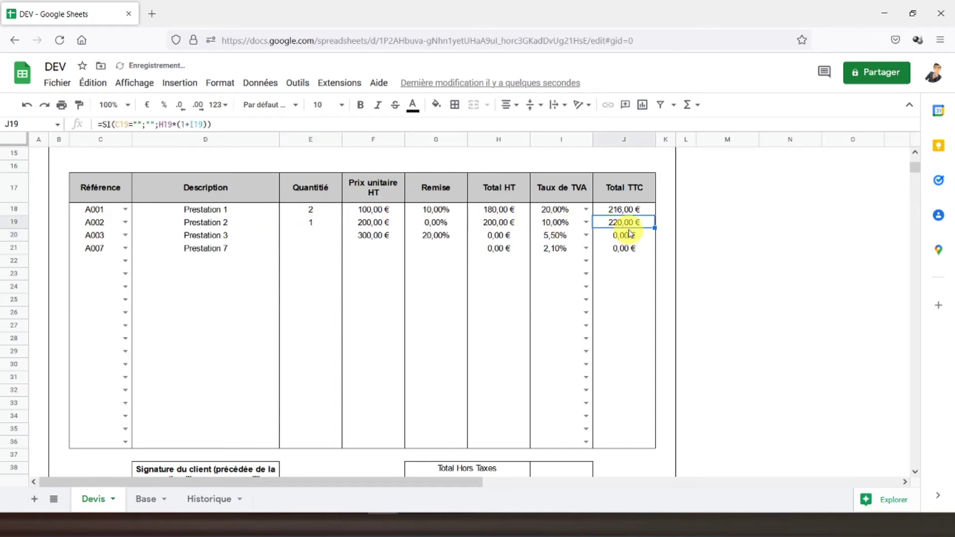
left_click(561, 223)
left_click(498, 224)
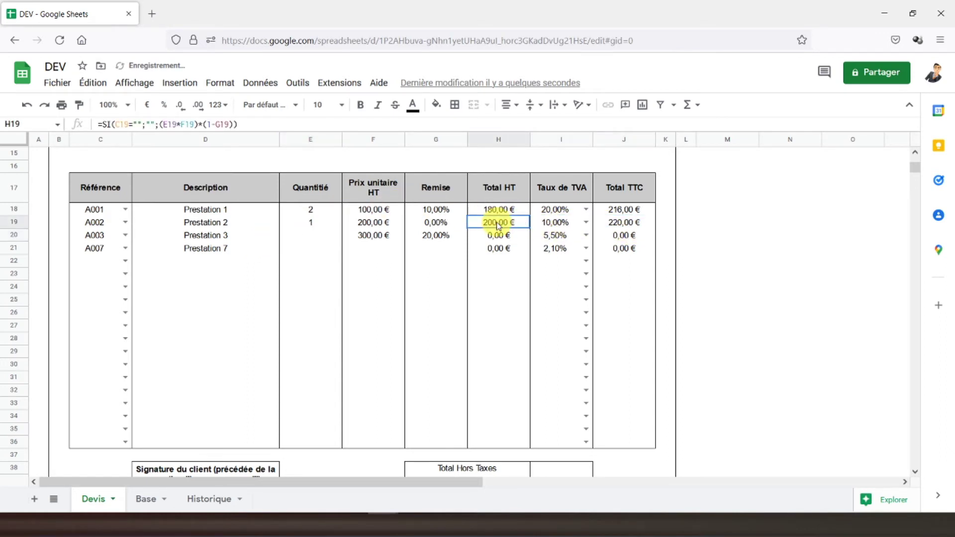
left_click(555, 223)
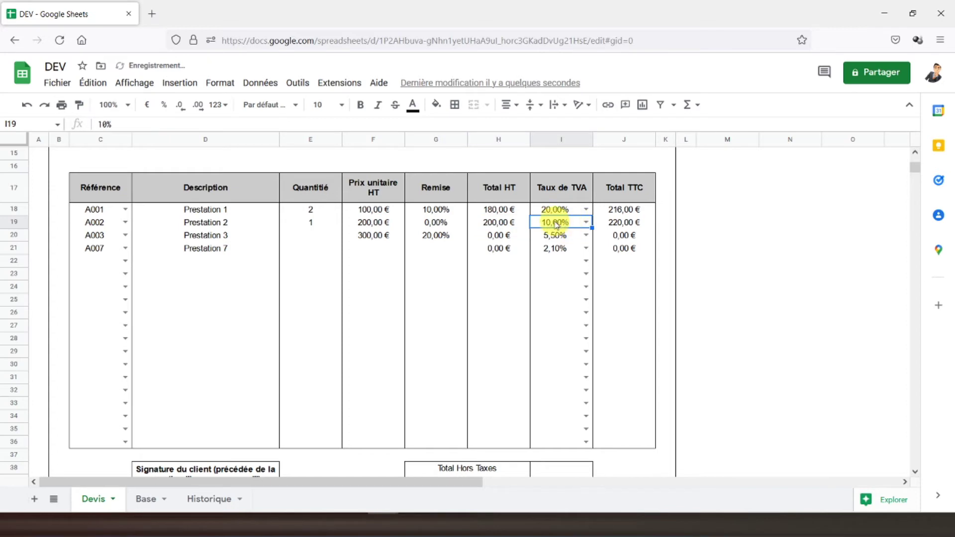
left_click(311, 244)
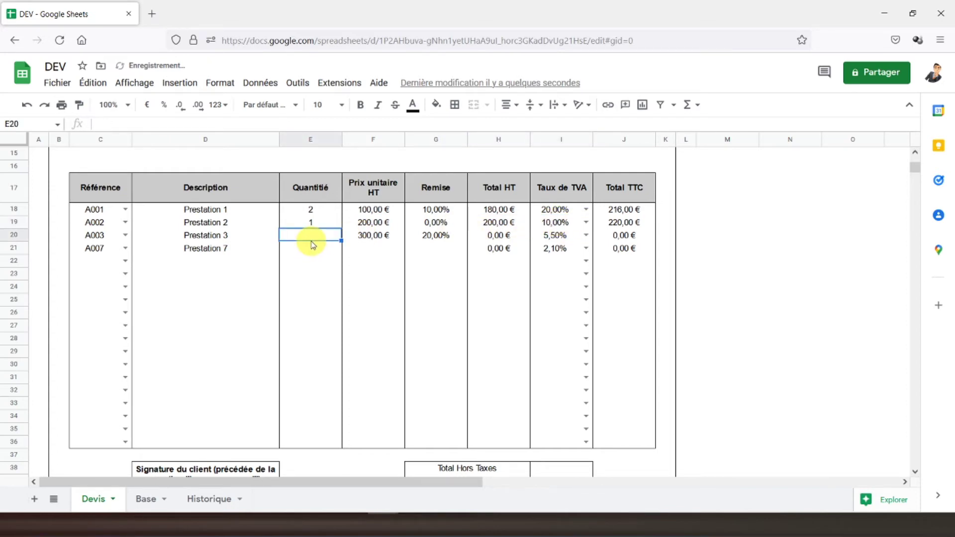
type("2")
key("Return")
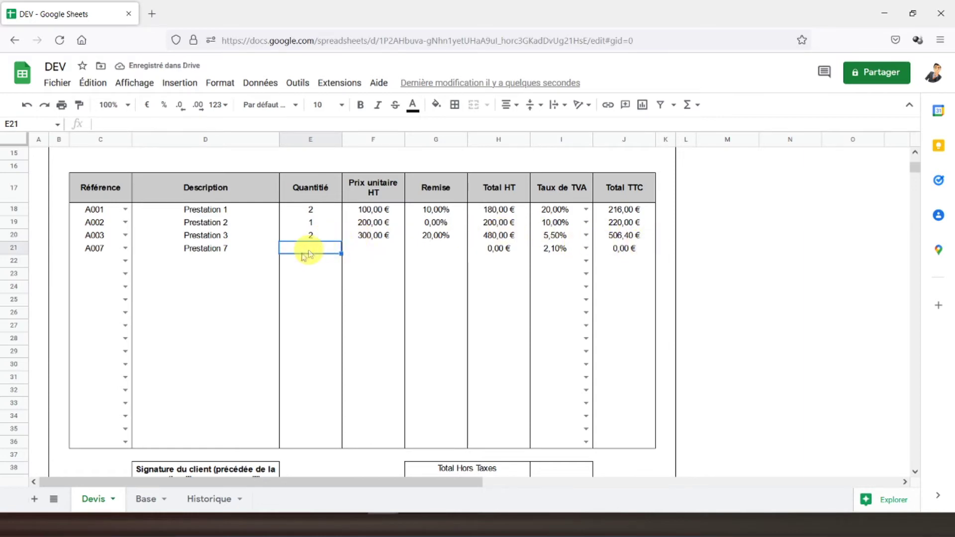
- On the Base sheet, set the Prix HT of article A007 in K8 to 20
left_click(146, 499)
left_click(672, 251)
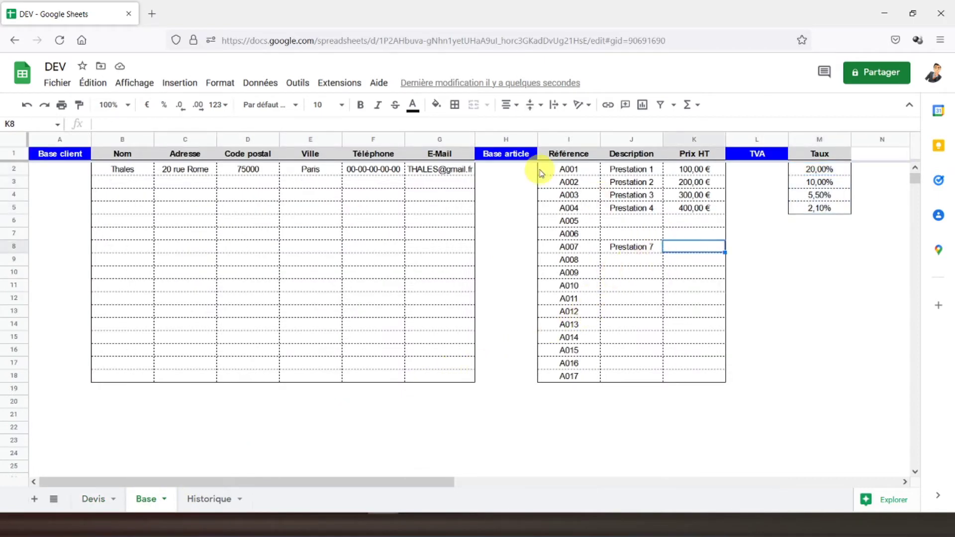
type("20")
key("Return")
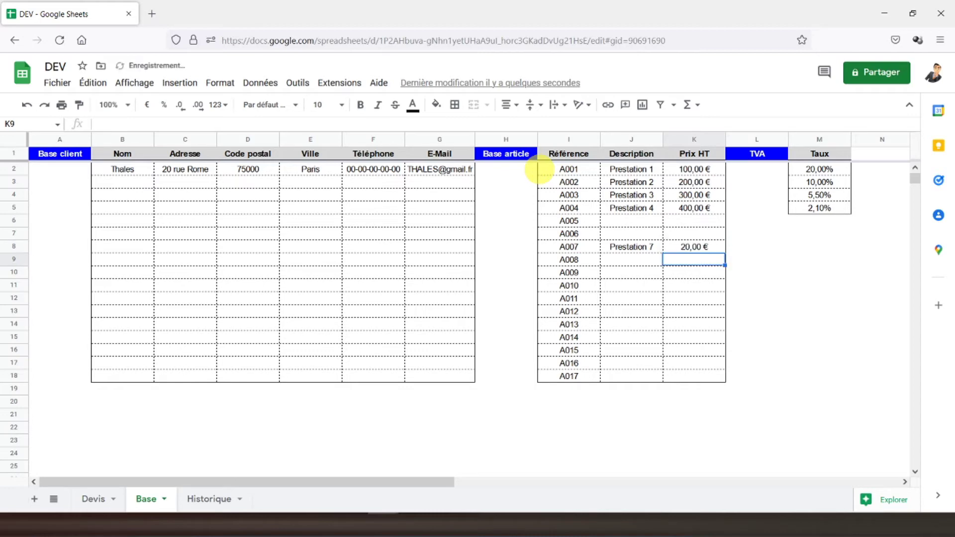
- Back on the Devis sheet, set the quantity of Prestation 7 in E21 to 10 and its discount in G21 to 0
left_click(85, 498)
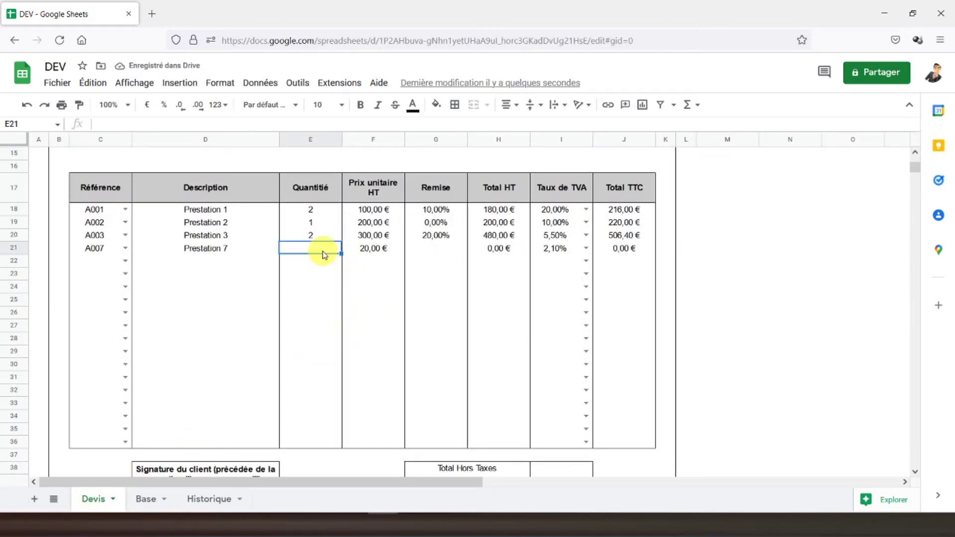
type("10")
key("Return")
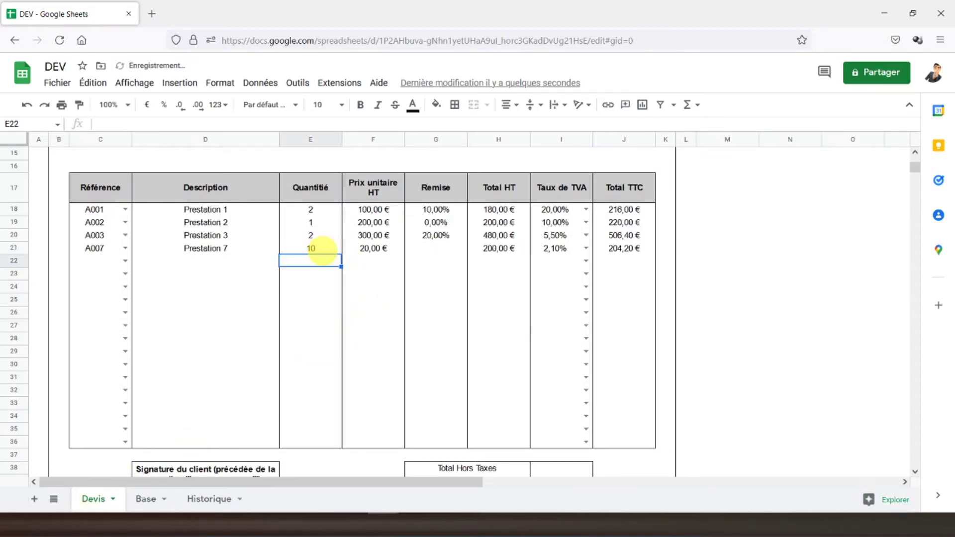
left_click(435, 248)
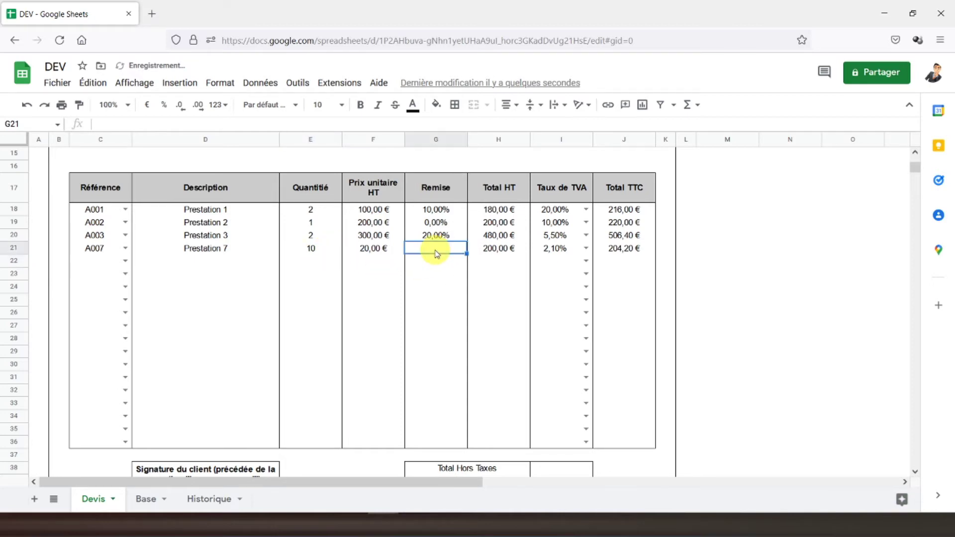
type("0")
key("Return")
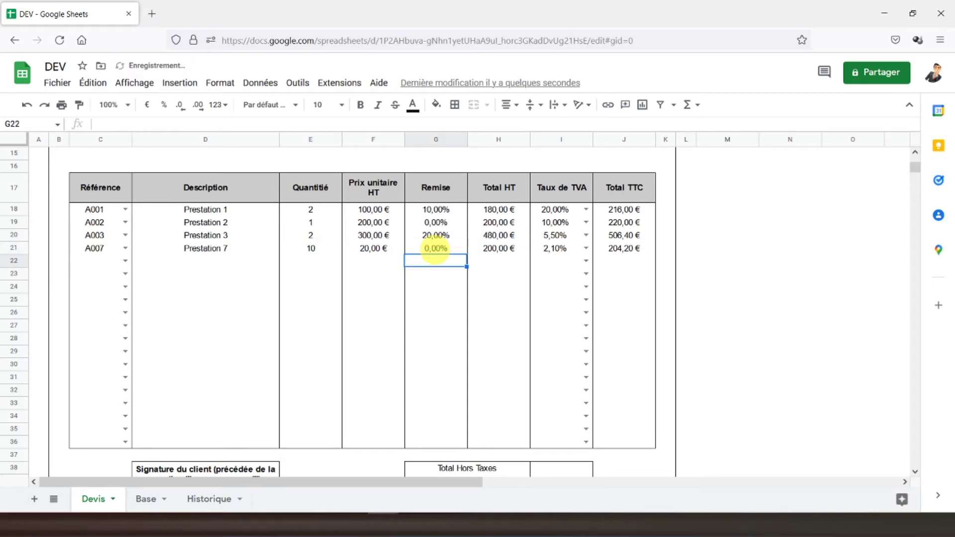
left_click(619, 250)
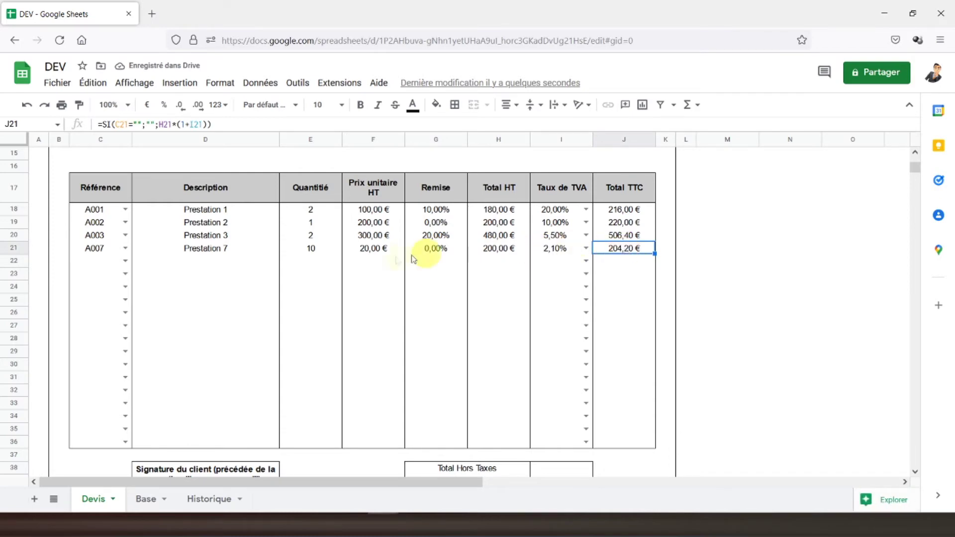
- Total the Total HT column in I38, beside Total Hors Taxes, with =SOMME(H18:H36)
scroll(366, 277, "down", 4)
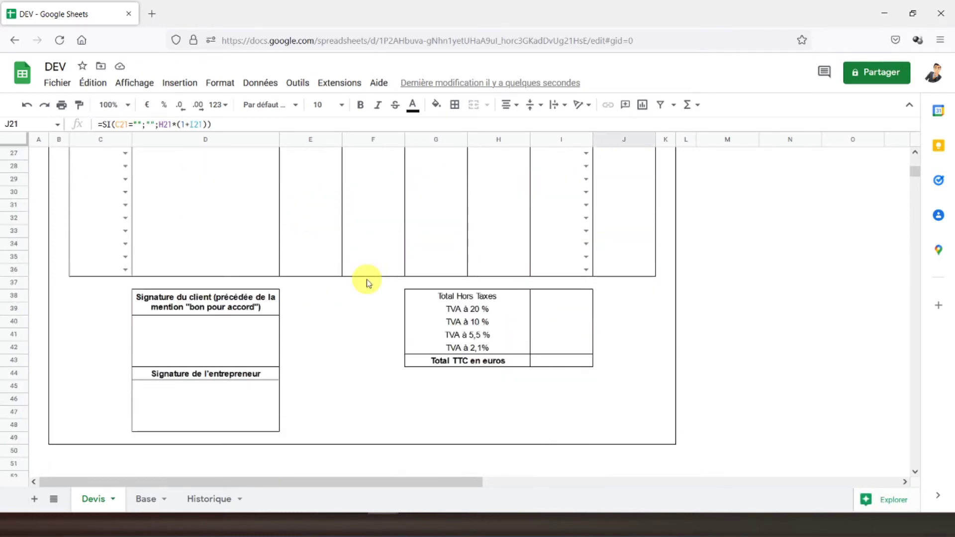
left_click(548, 299)
scroll(577, 313, "up", 2)
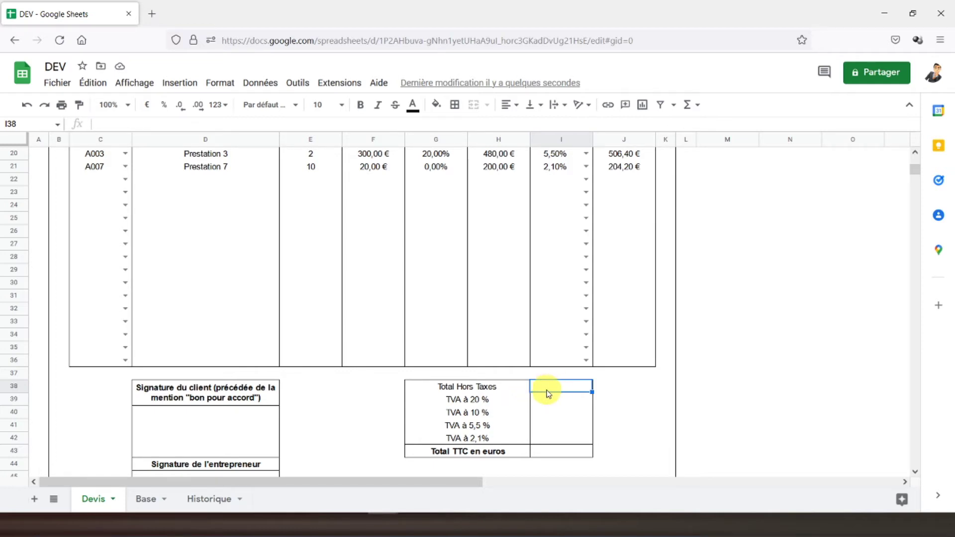
scroll(547, 393, "up", 2)
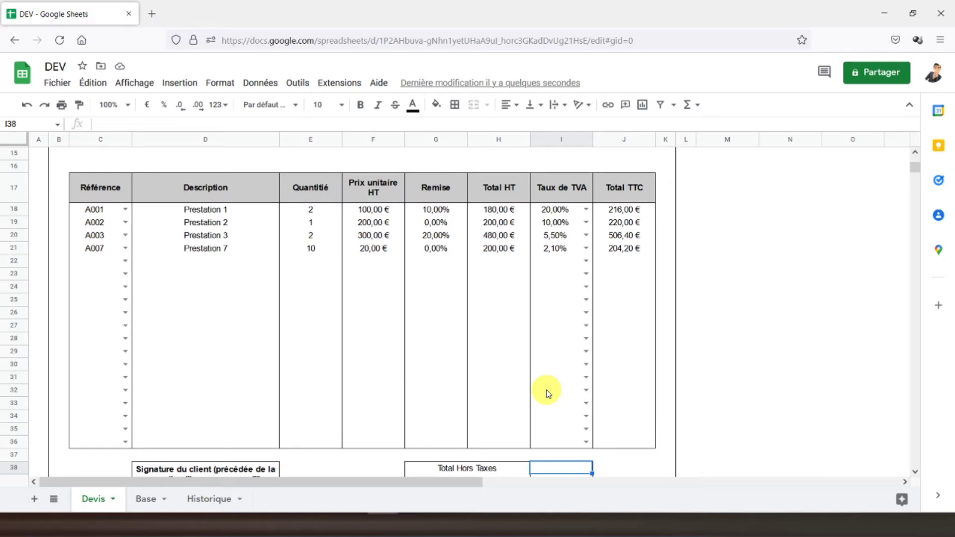
scroll(515, 271, "down", 2)
left_click(695, 106)
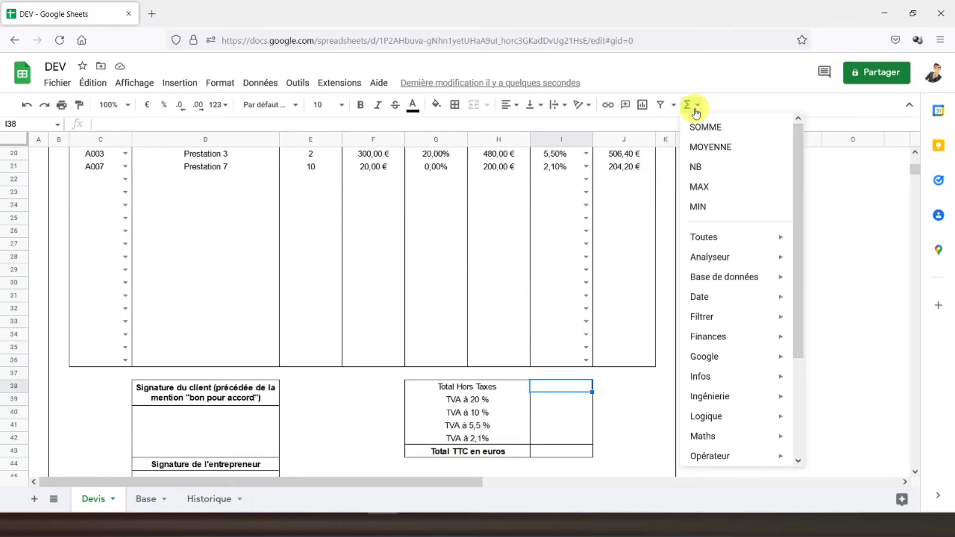
left_click(706, 126)
scroll(503, 336, "up", 4)
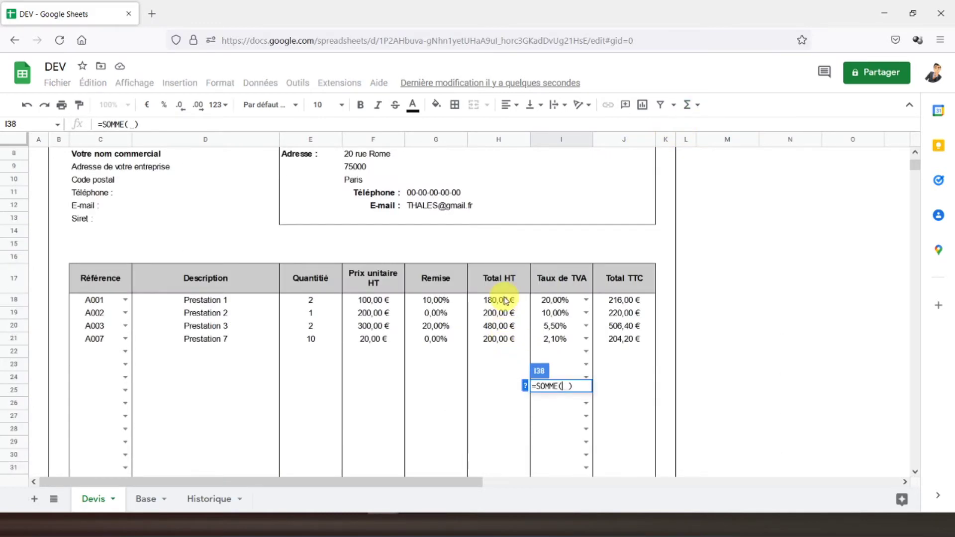
left_click_drag(505, 301, 501, 365)
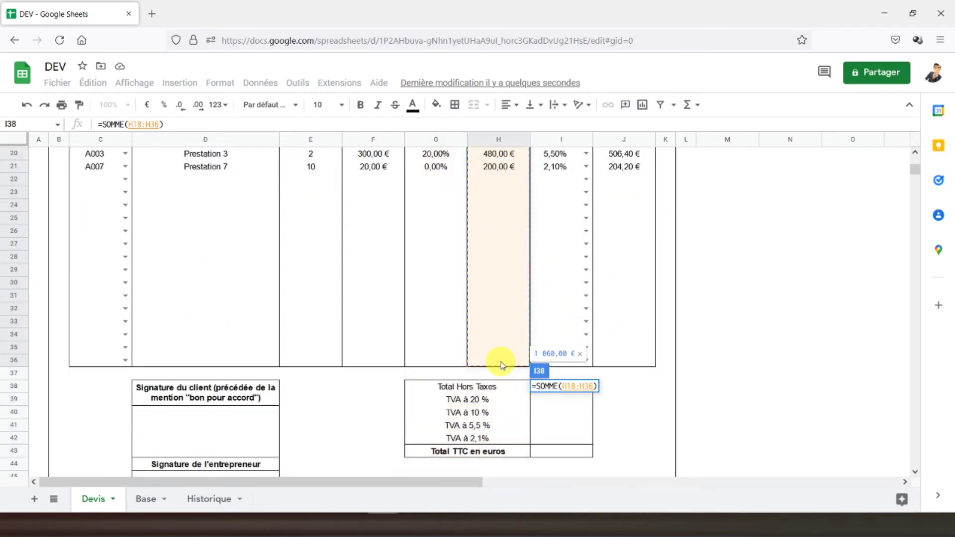
key("Return")
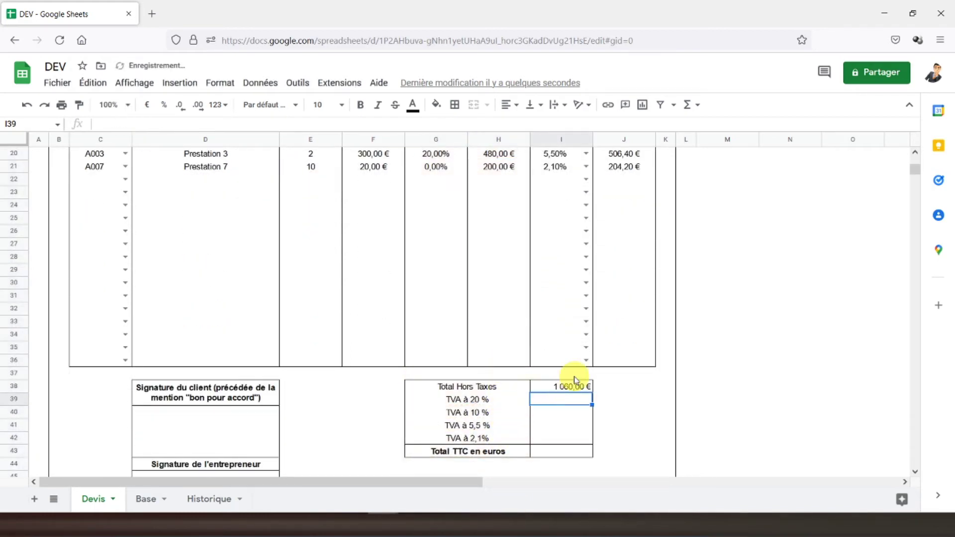
- Center and bold the amount in I38, and bold the Total Hors Taxes label in G38:H38
left_click(560, 385)
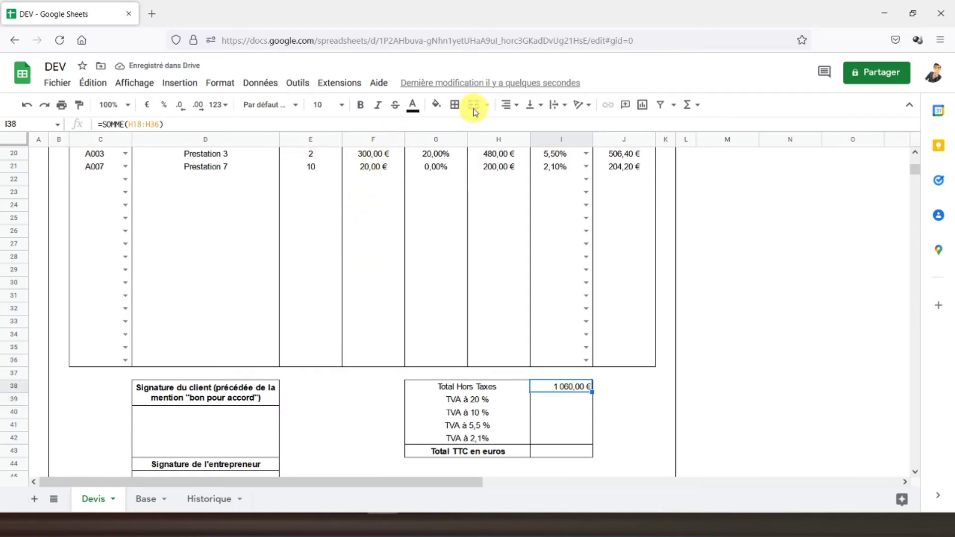
left_click(510, 105)
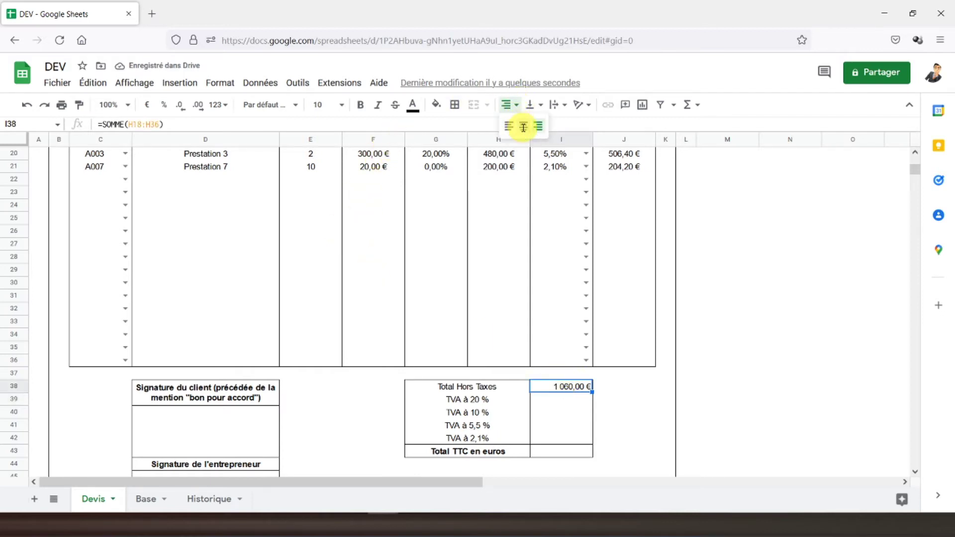
left_click(522, 126)
left_click(361, 104)
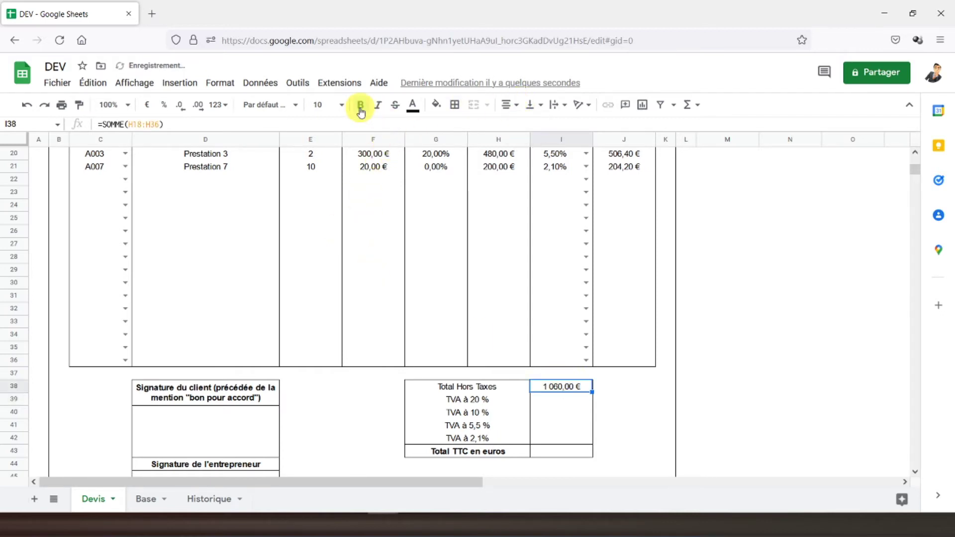
left_click(556, 402)
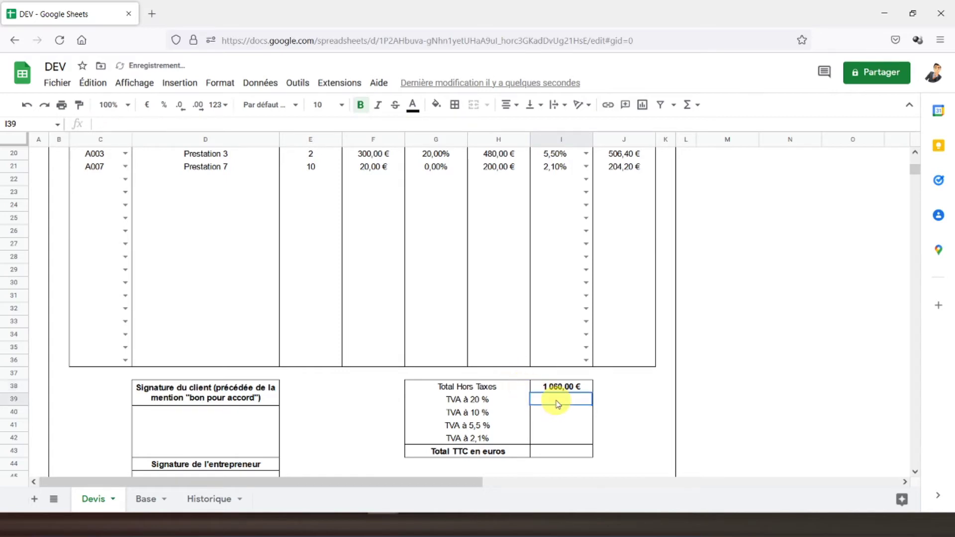
left_click(479, 388)
left_click(358, 105)
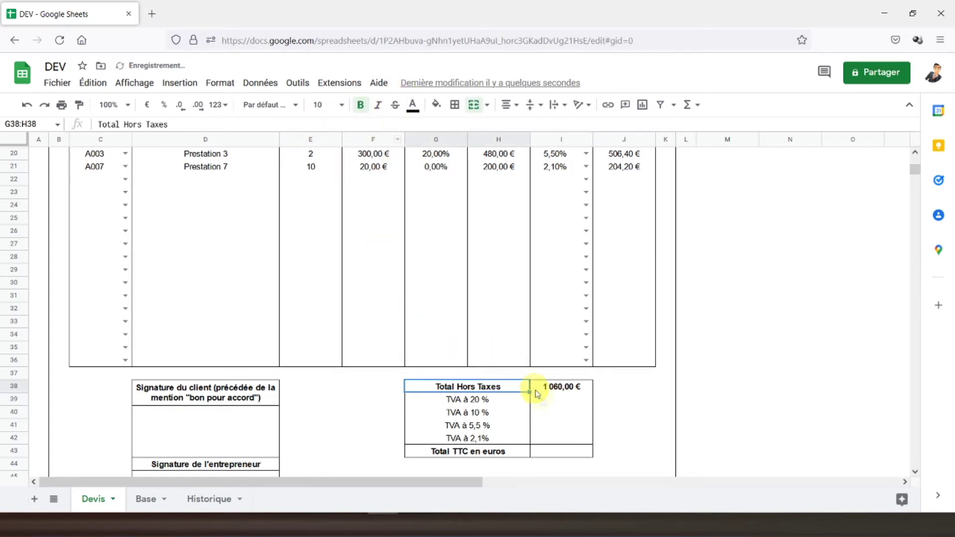
- Begin a SOMME.SI formula in I39, beside TVA à 20 %, with the Taux de TVA cells I18:I36 as criteria range
left_click(550, 401)
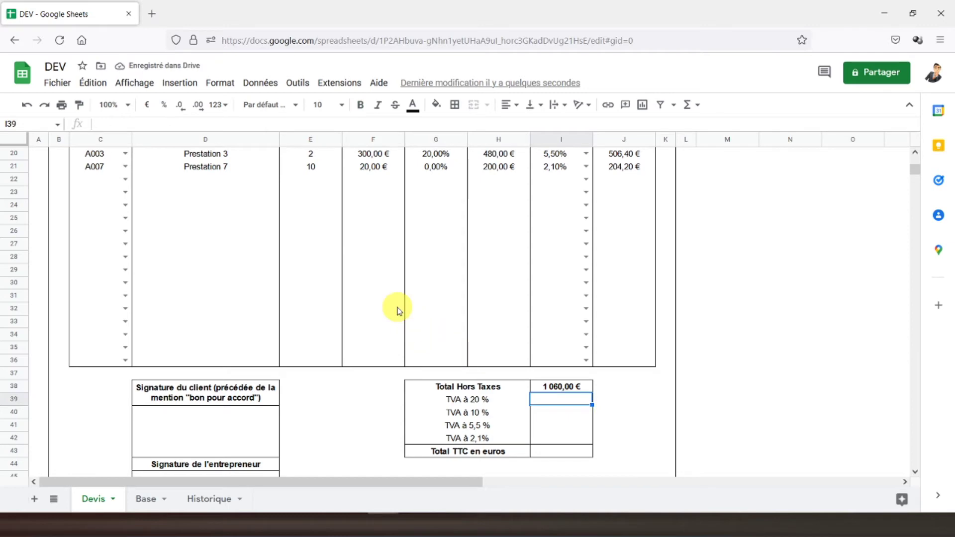
type("=somme")
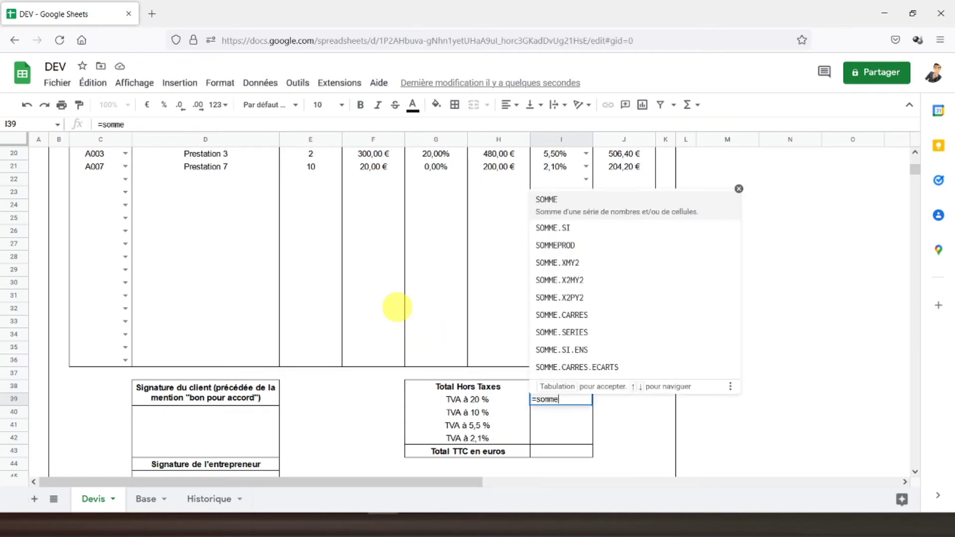
type(".si(")
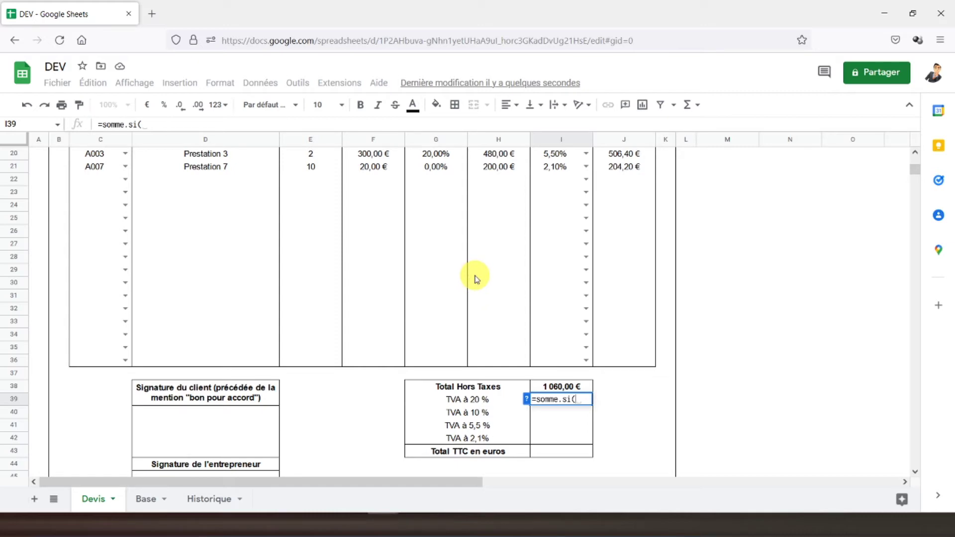
scroll(476, 279, "up", 5)
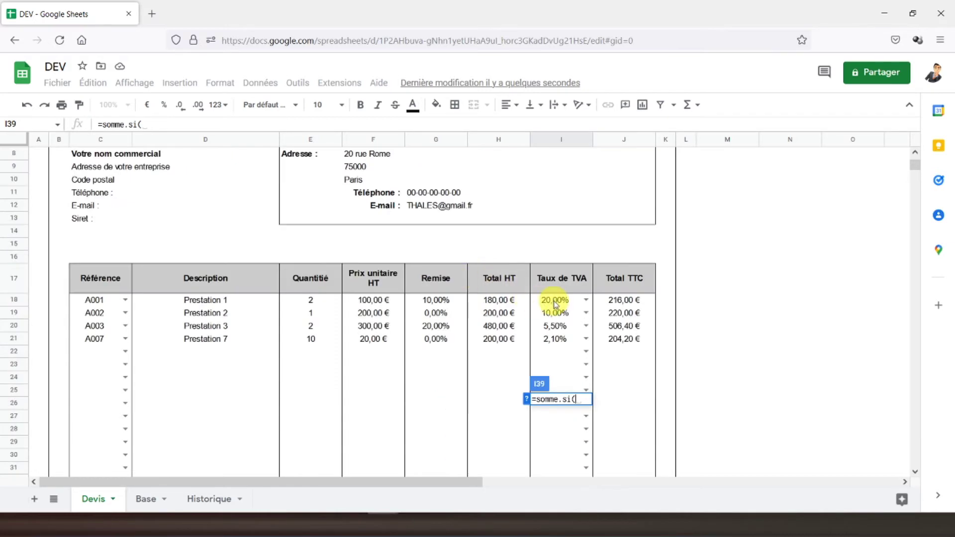
scroll(550, 298, "down", 5)
scroll(555, 304, "up", 2)
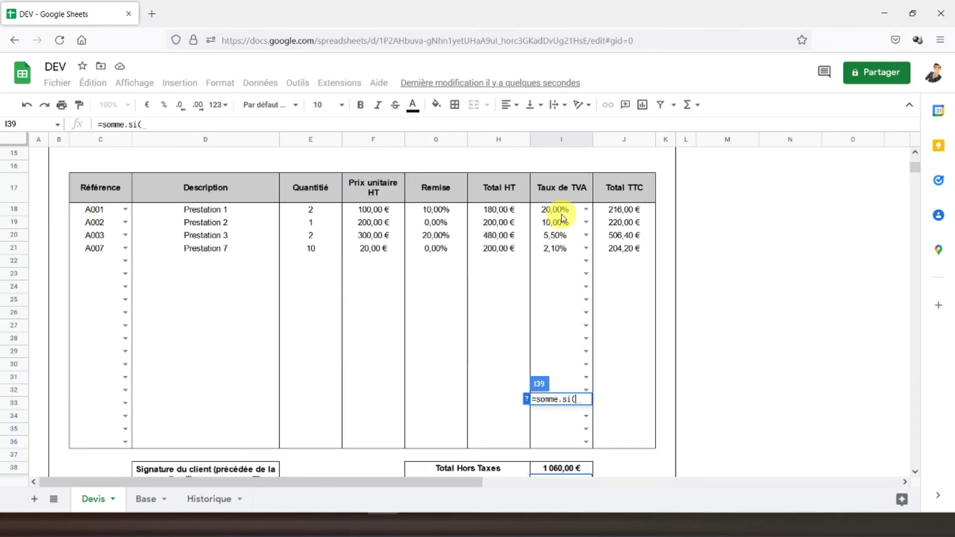
left_click_drag(562, 213, 567, 435)
scroll(428, 313, "down", 4)
scroll(430, 312, "up", 2)
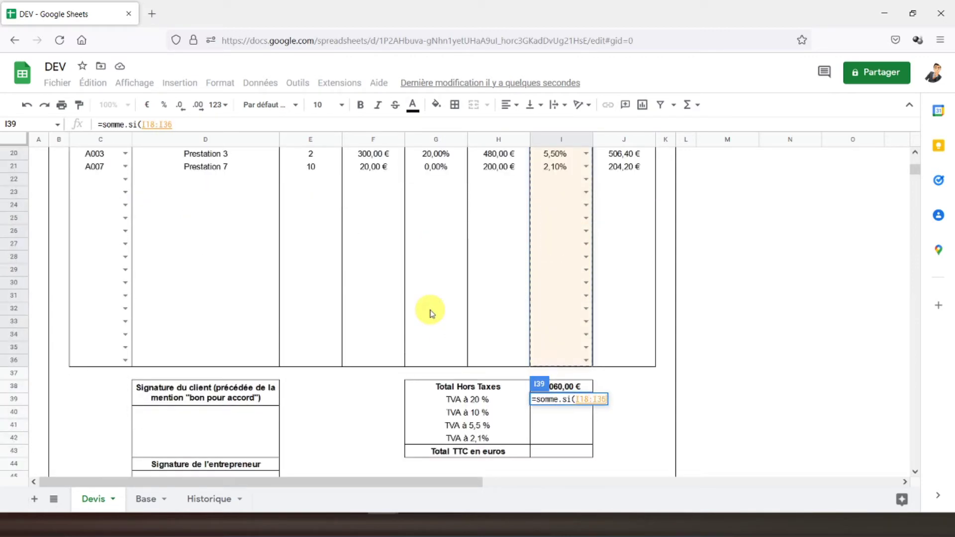
type(";")
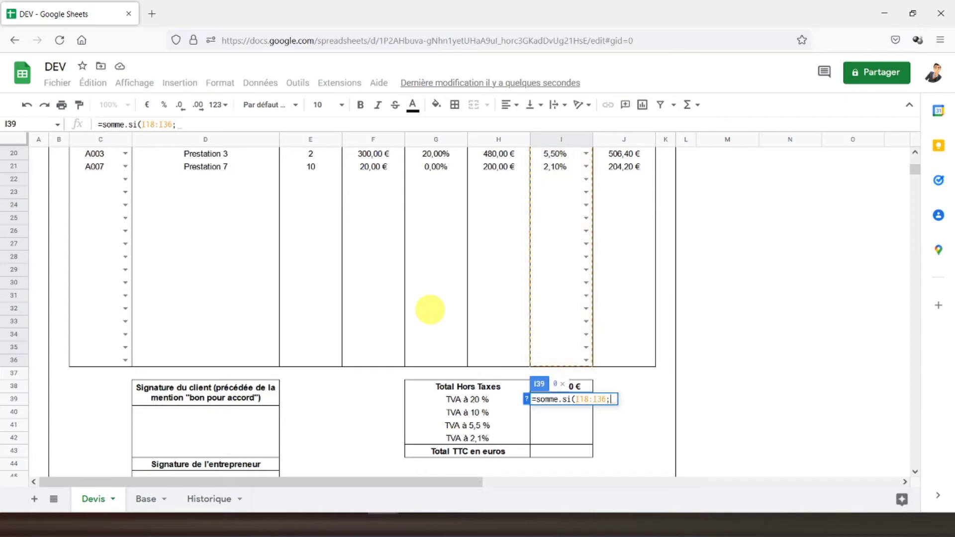
left_click(303, 122)
left_click(149, 499)
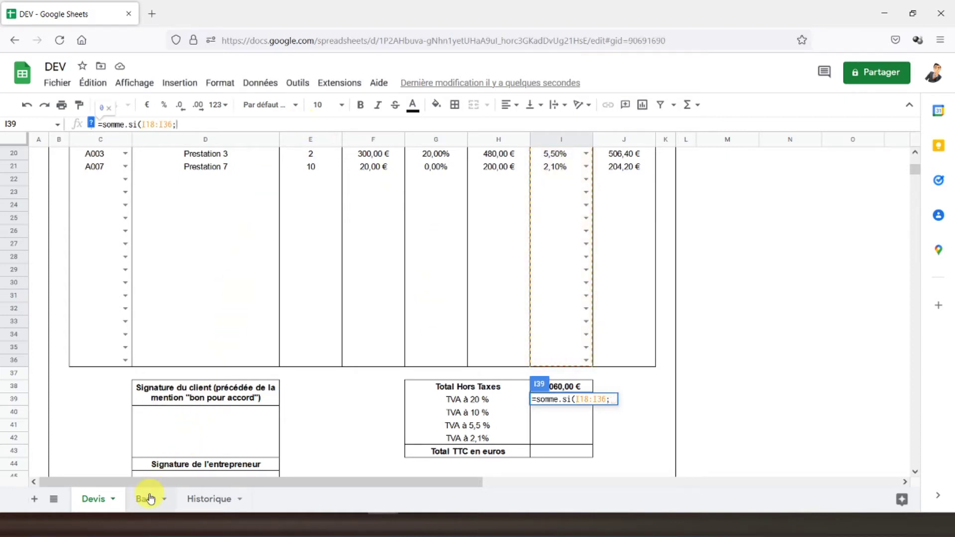
left_click(808, 170)
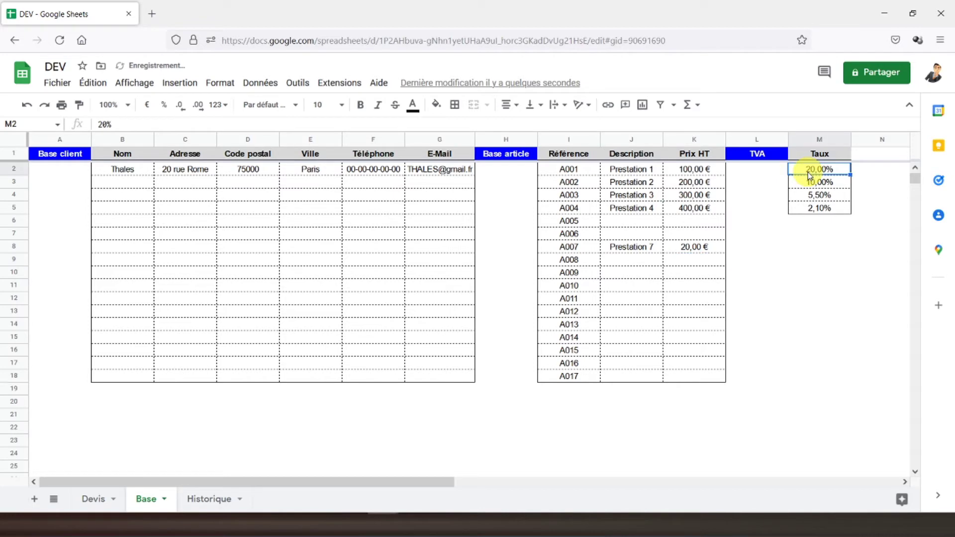
left_click(93, 499)
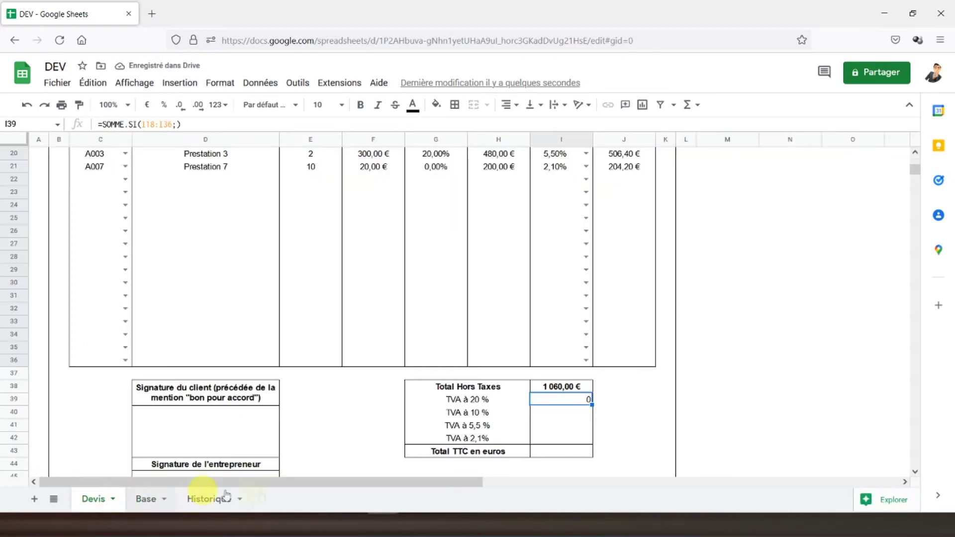
left_click(183, 124)
key("BackSpace")
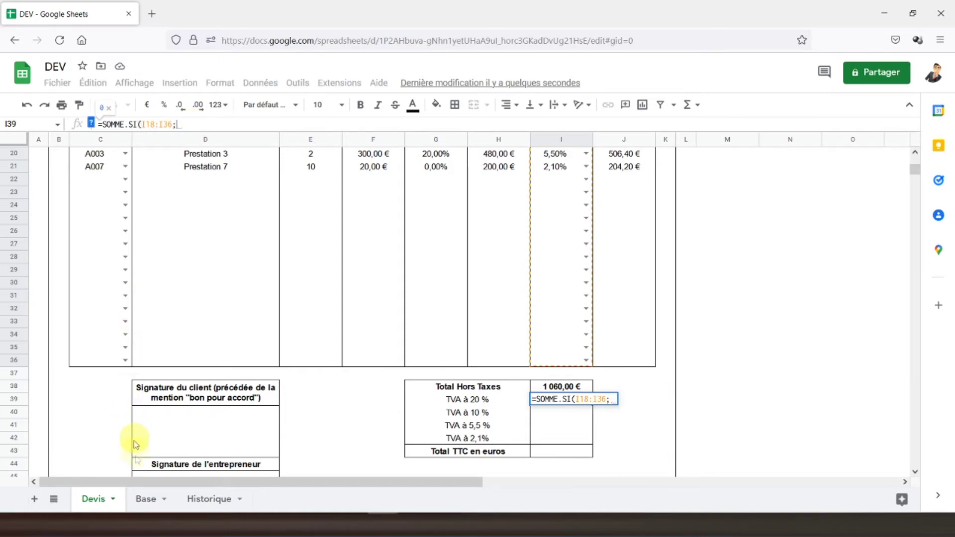
- Extend the SOMME.SI formula in I39 with Base!M2 as the criterion and H18:H36 as the sum range
left_click(148, 499)
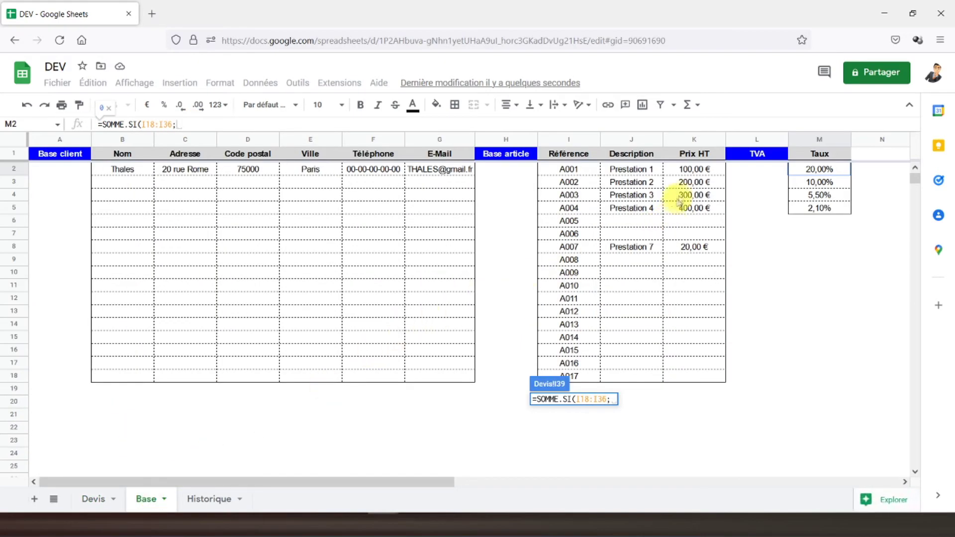
left_click(815, 170)
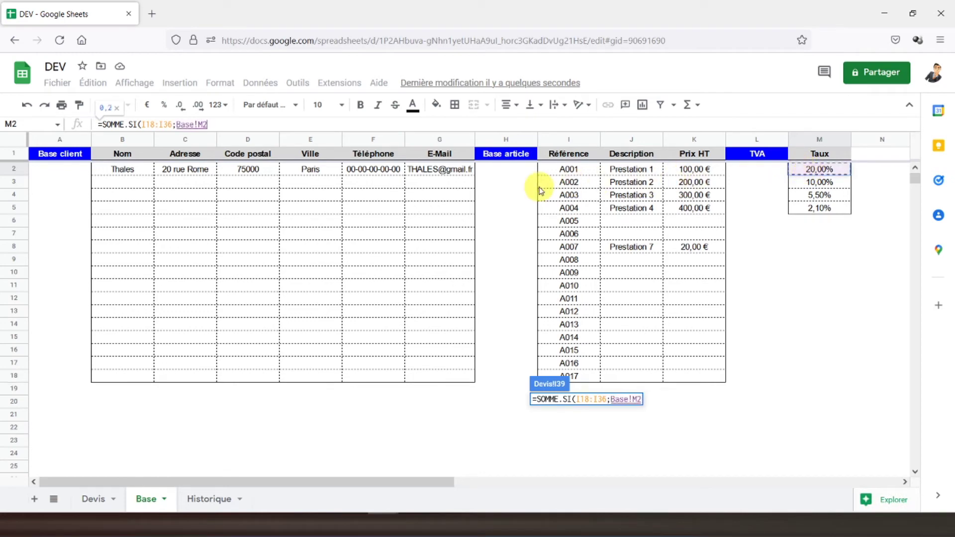
type(";")
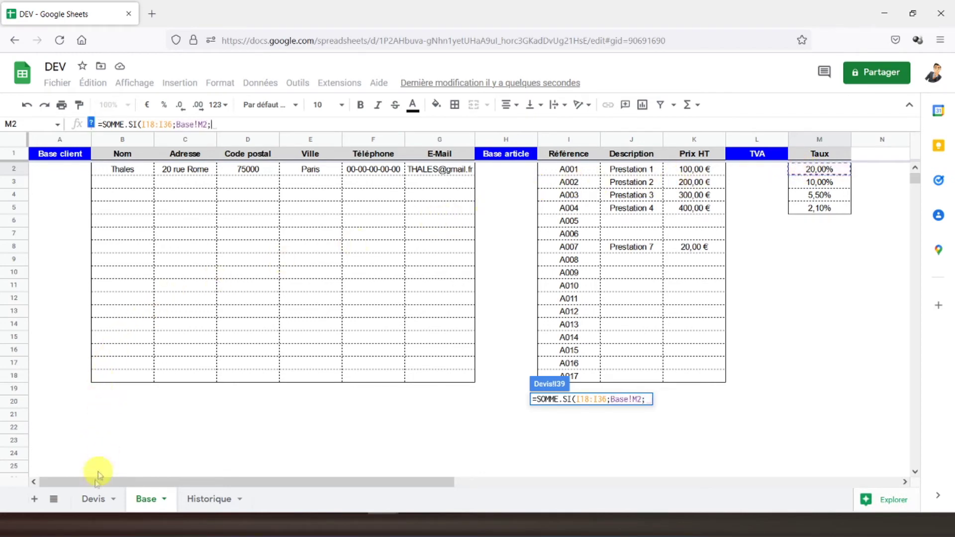
left_click(96, 500)
scroll(497, 348, "up", 2)
scroll(503, 342, "down", 2)
scroll(503, 342, "up", 2)
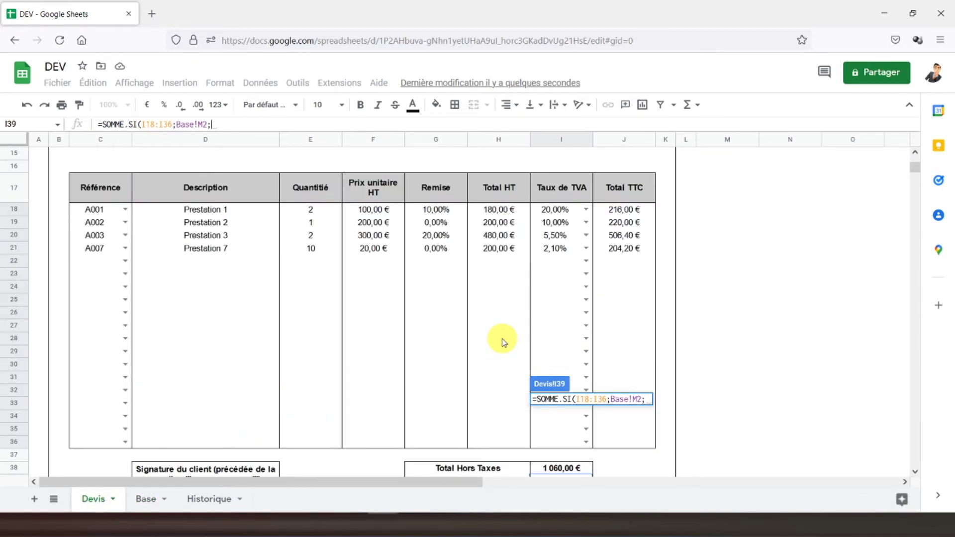
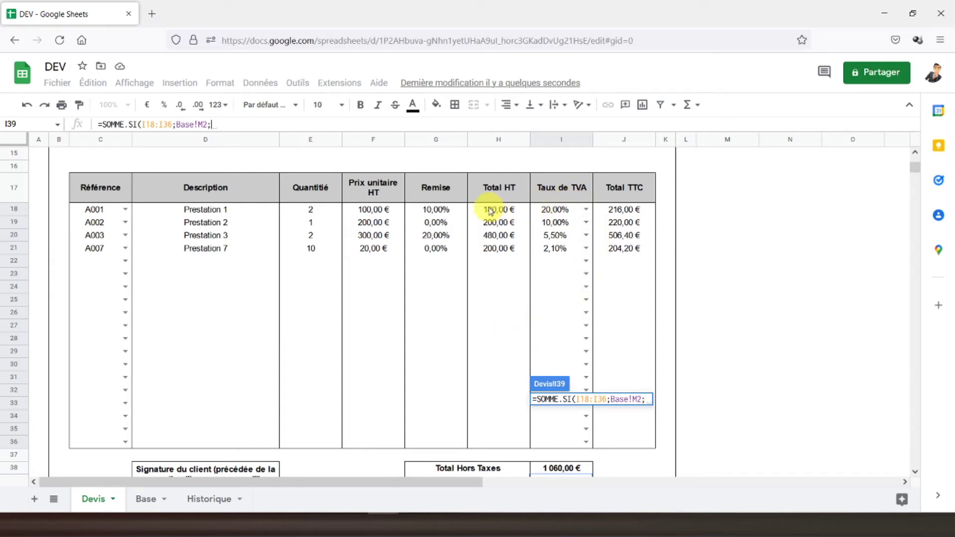
left_click_drag(490, 211, 504, 442)
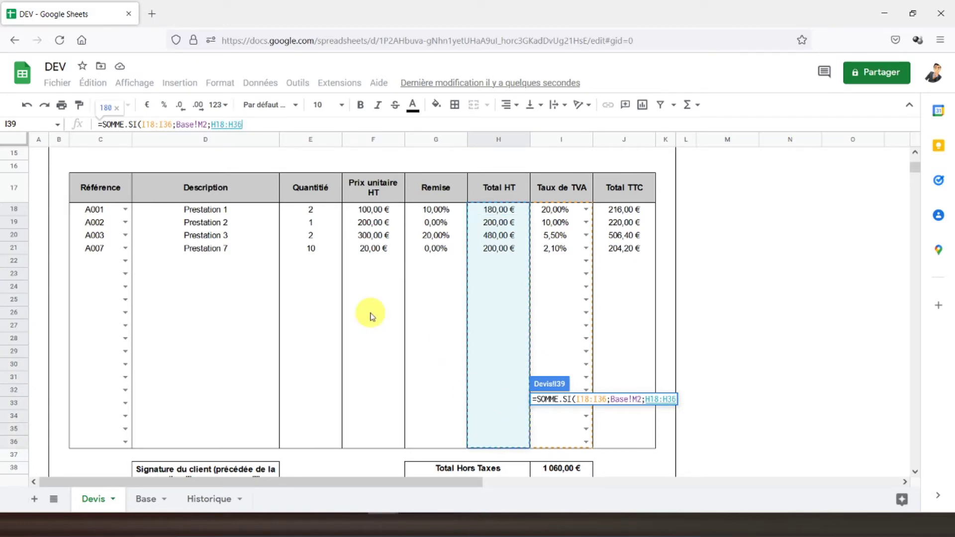
- Complete the I39 formula by multiplying the SOMME.SI result by the 20% rate in Base!M2
left_click(297, 127)
type(")")
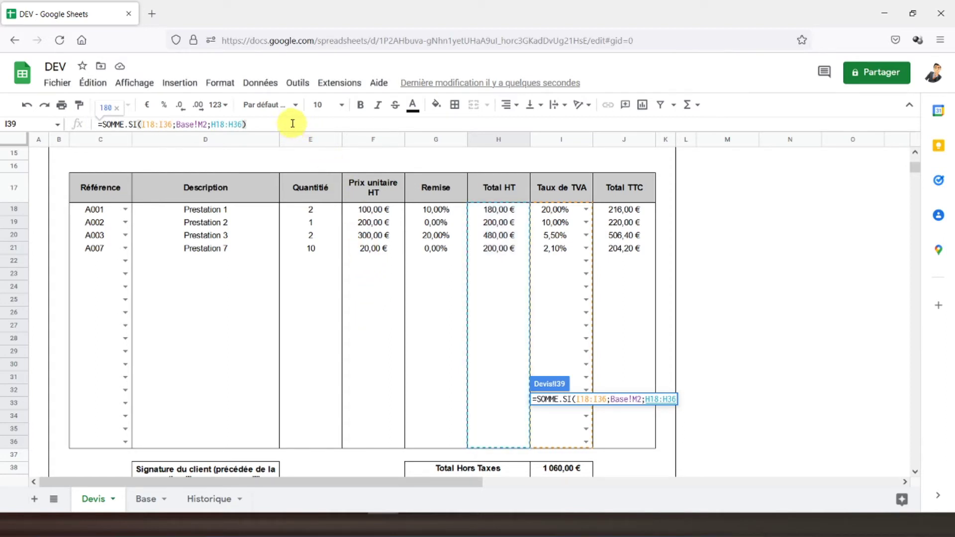
type("*")
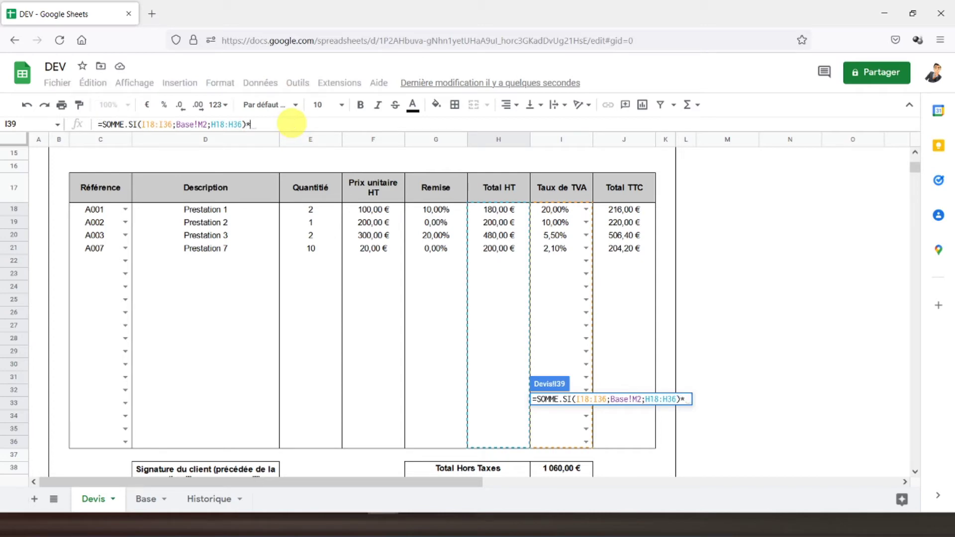
left_click(148, 501)
left_click(804, 171)
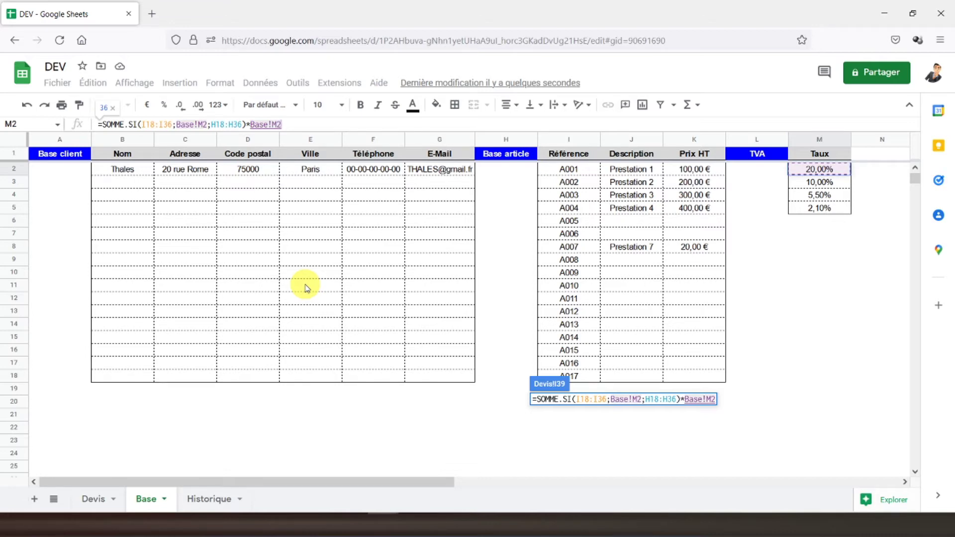
key("Return")
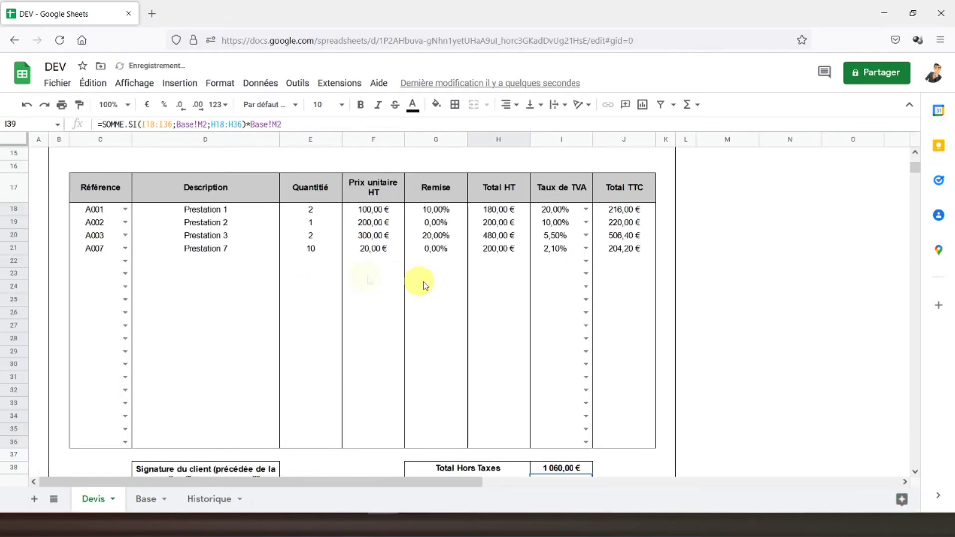
scroll(420, 282, "down", 2)
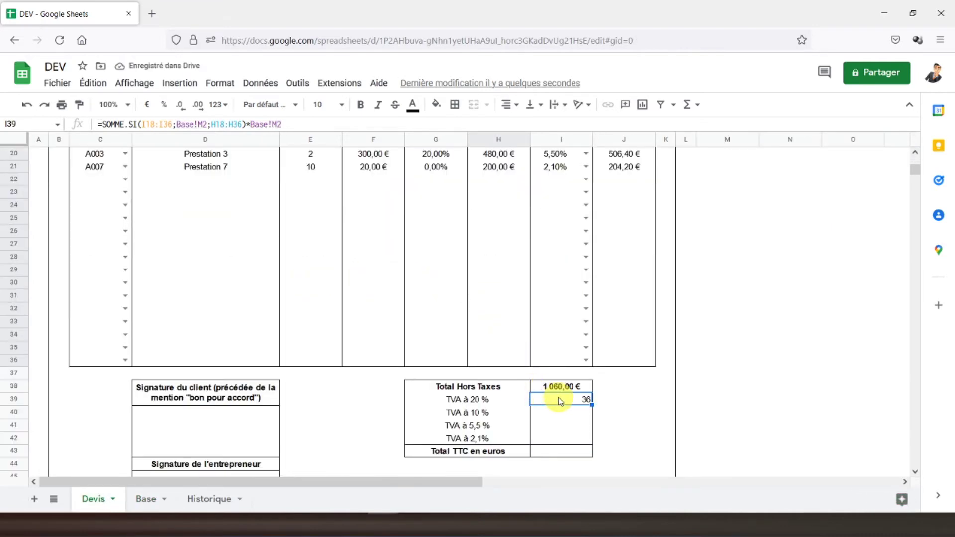
scroll(598, 308, "up", 2)
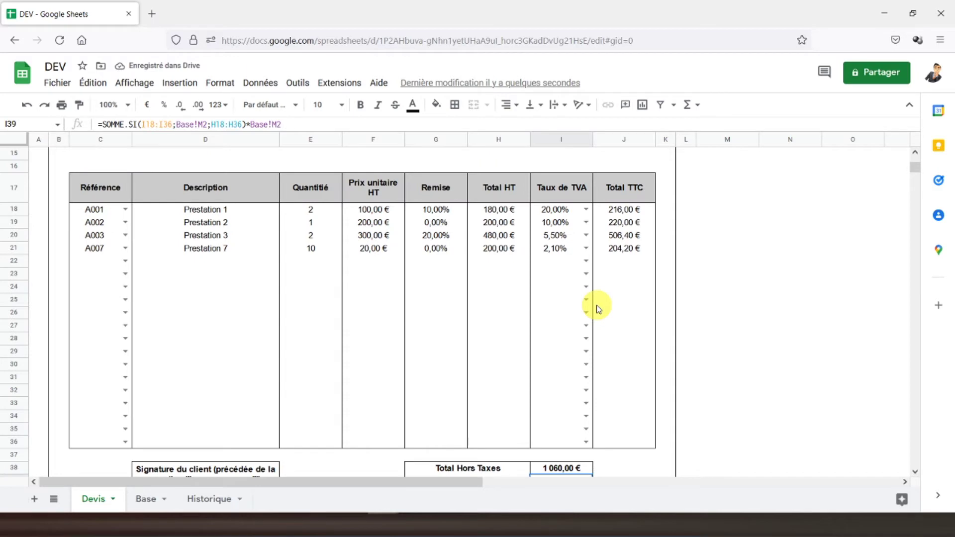
- Format the TVA à 20 % amount in I39 as euro currency and check it against row 18's Total HT and Total TTC
scroll(598, 308, "down", 2)
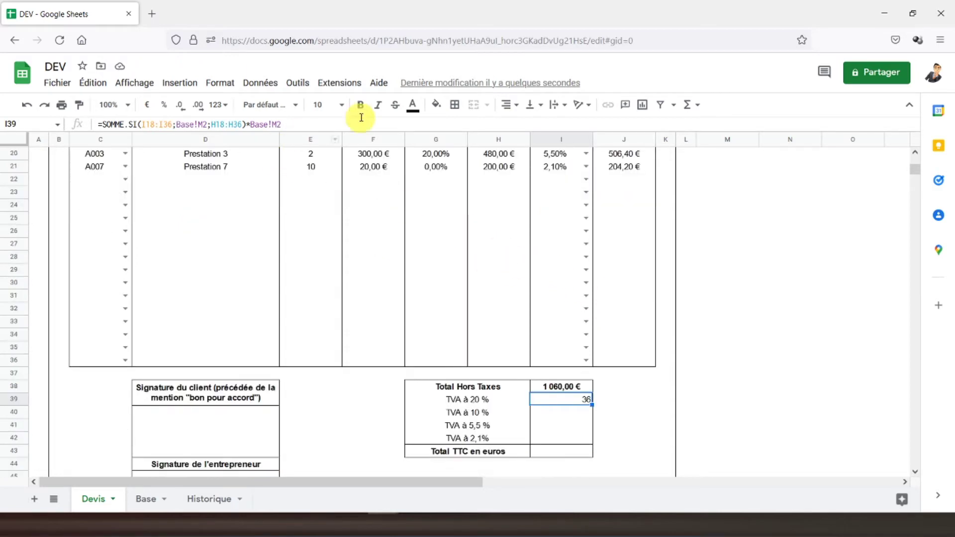
left_click(146, 104)
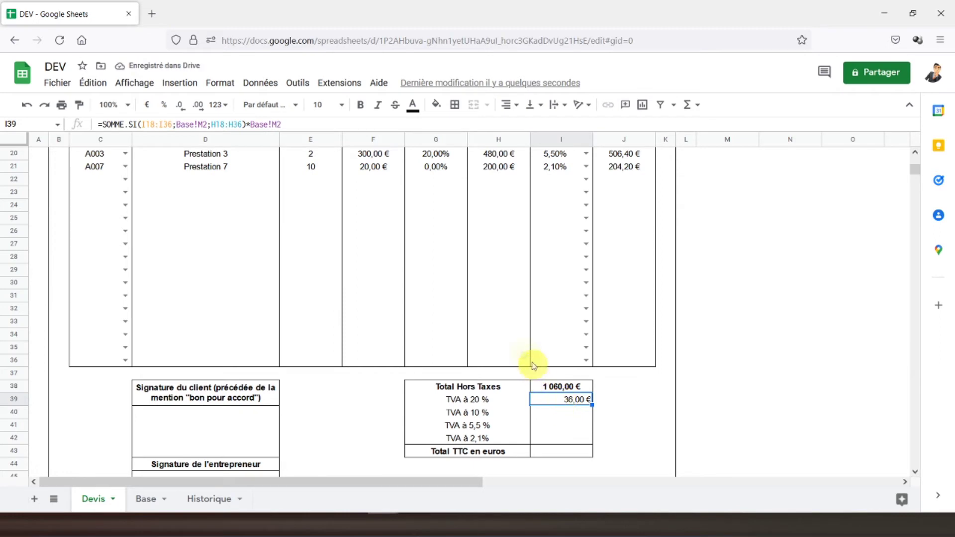
scroll(319, 222, "up", 2)
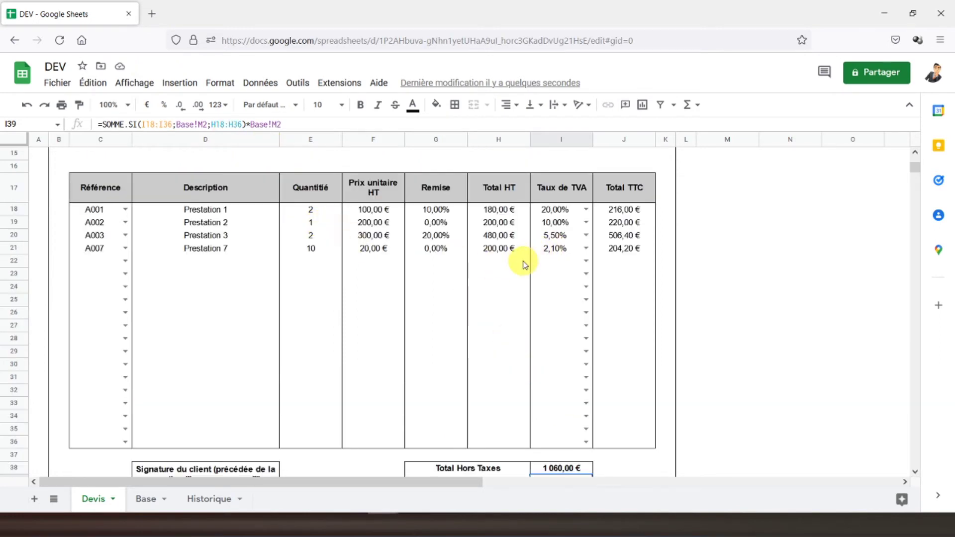
left_click(484, 211)
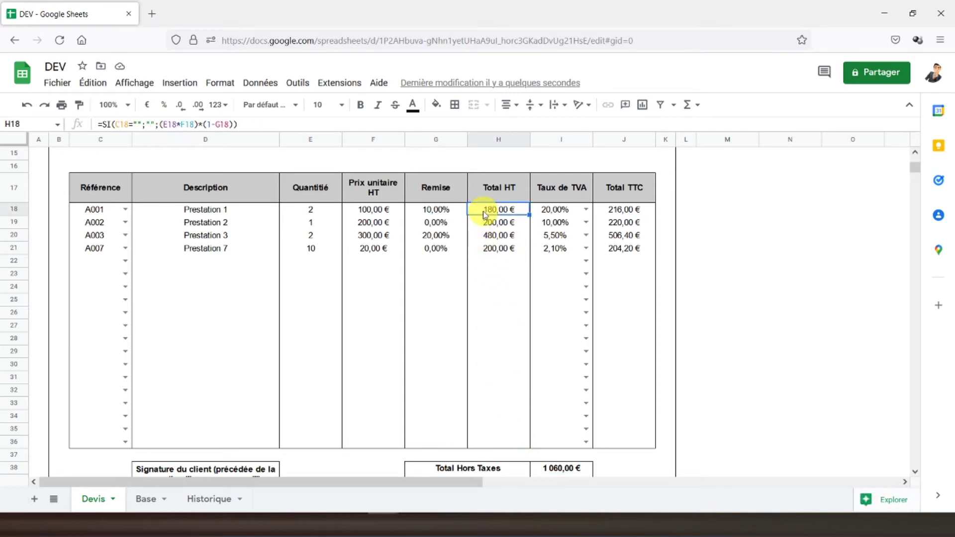
left_click(626, 213)
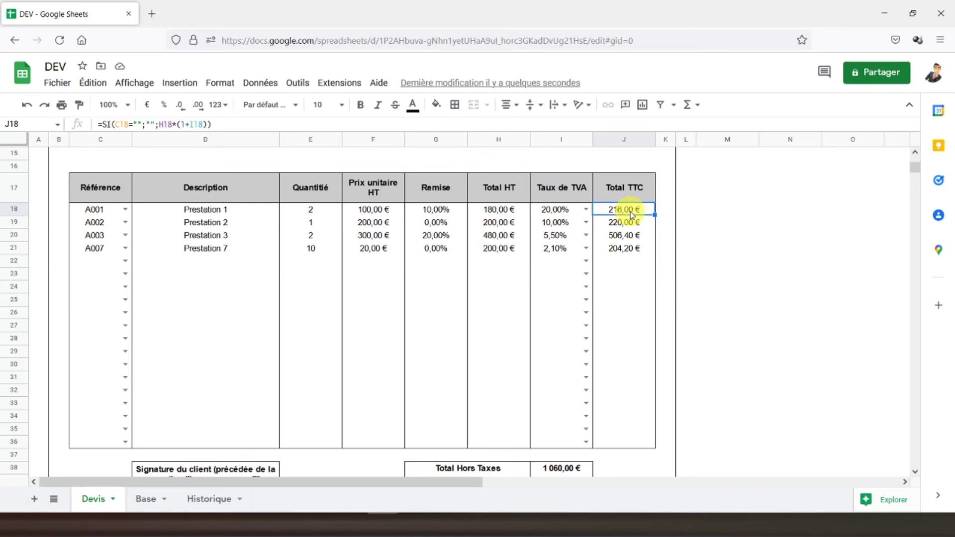
- Make the I18:I36 and H18:H36 ranges absolute in the I39 SOMME.SI formula, leaving the Base!M2 references relative
scroll(631, 213, "down", 2)
left_click(556, 399)
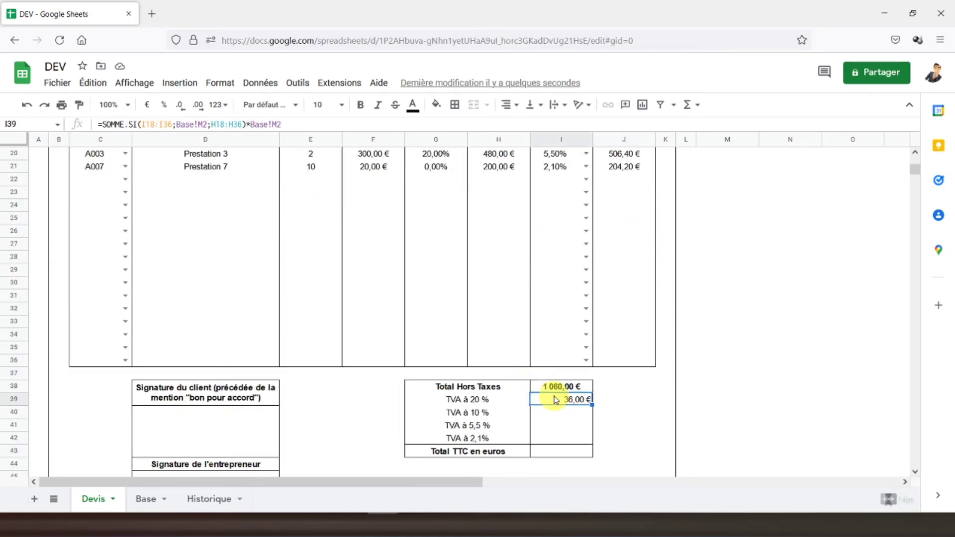
left_click(154, 125)
key("F4")
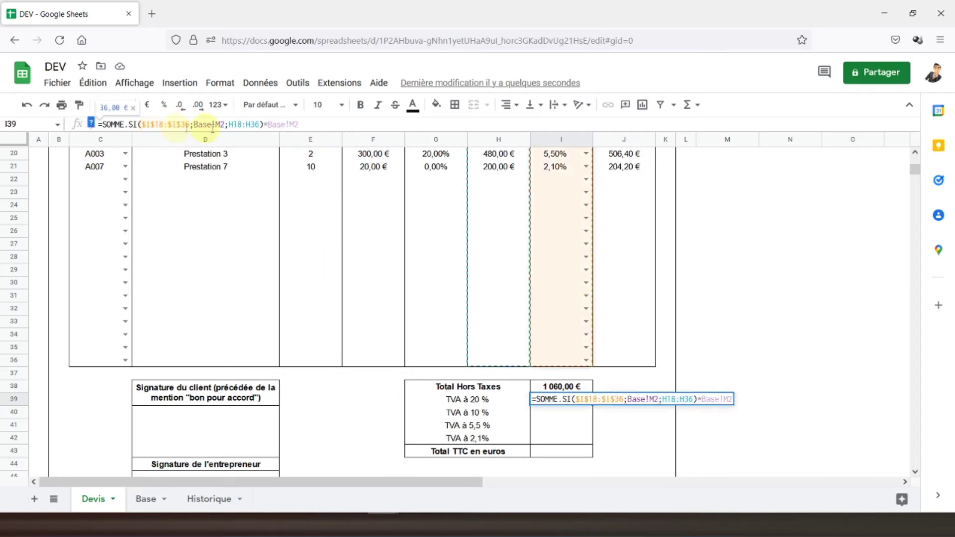
left_click(242, 124)
key("F4")
key("Return")
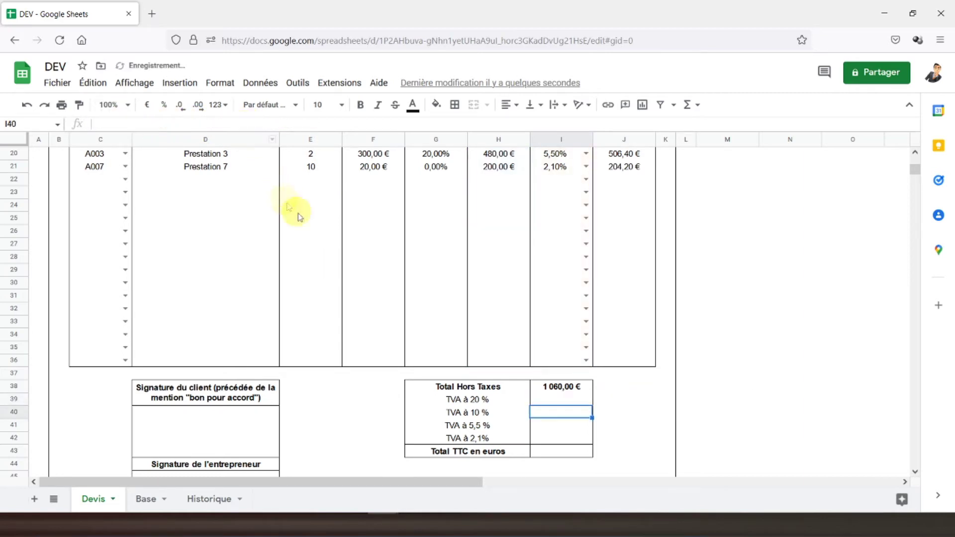
- Fill the I39 VAT formula down to I42 for the 10 %, 5,5 % and 2,1% rates, and check the copied formulas
left_click(559, 401)
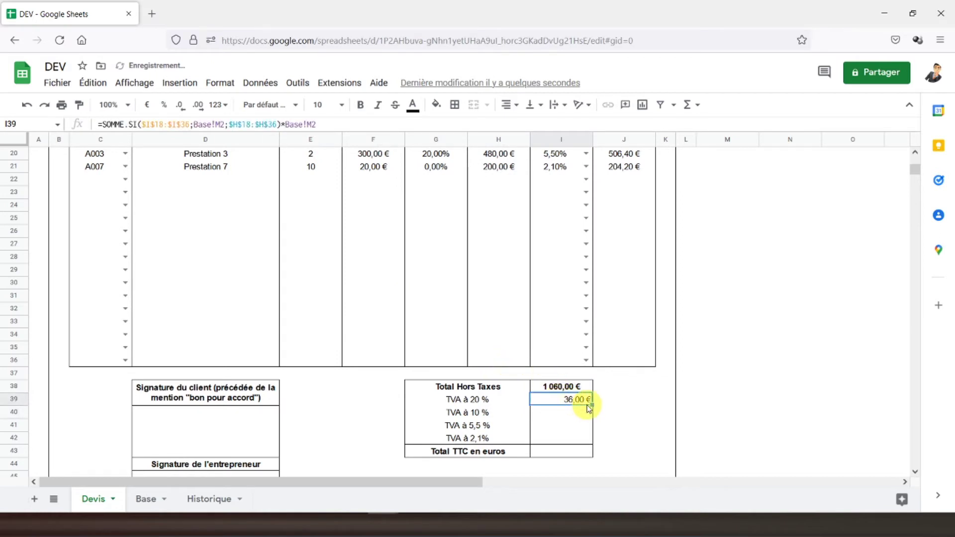
left_click_drag(590, 403, 588, 441)
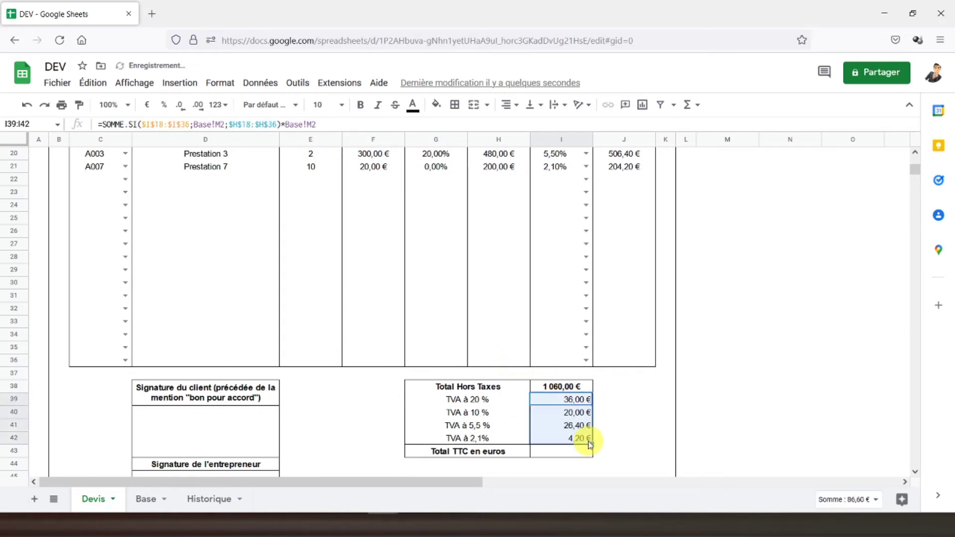
left_click(551, 427)
left_click(546, 441)
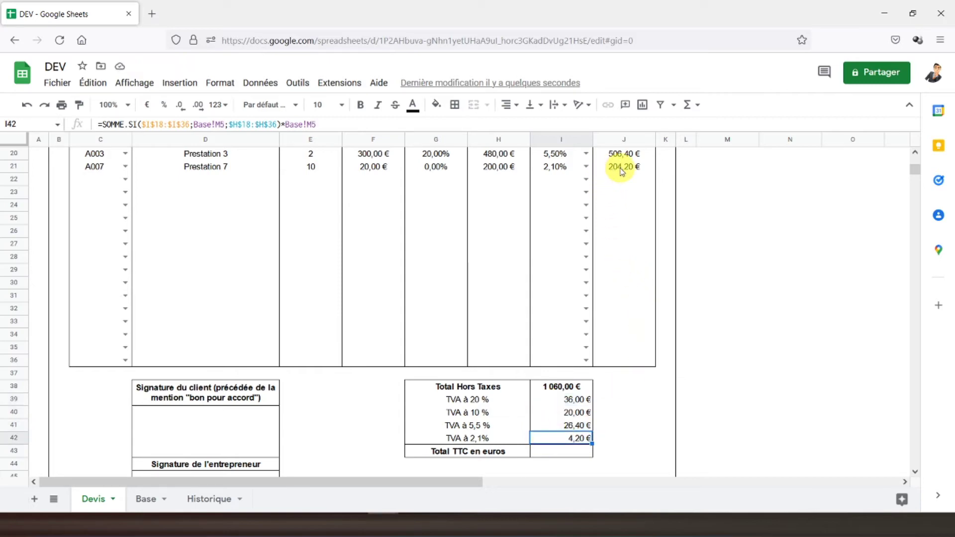
- Center the VAT amounts in I39:I42 horizontally
scroll(643, 191, "down", 2)
left_click(565, 309)
left_click(563, 344, "shift")
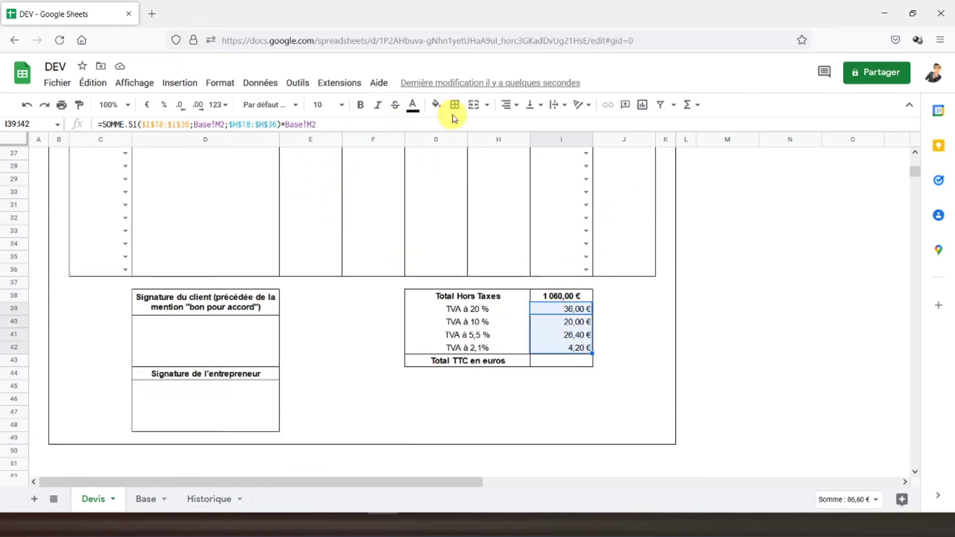
left_click(501, 105)
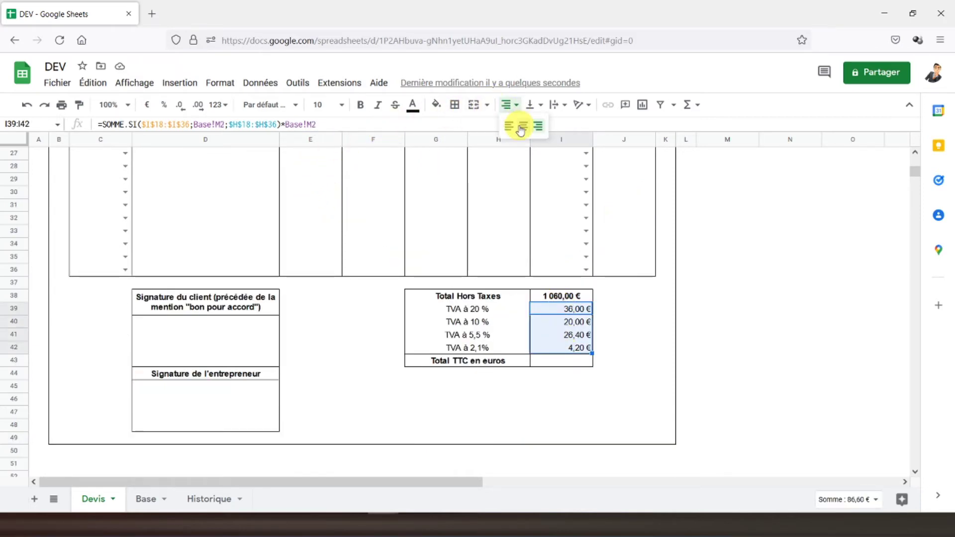
left_click(519, 124)
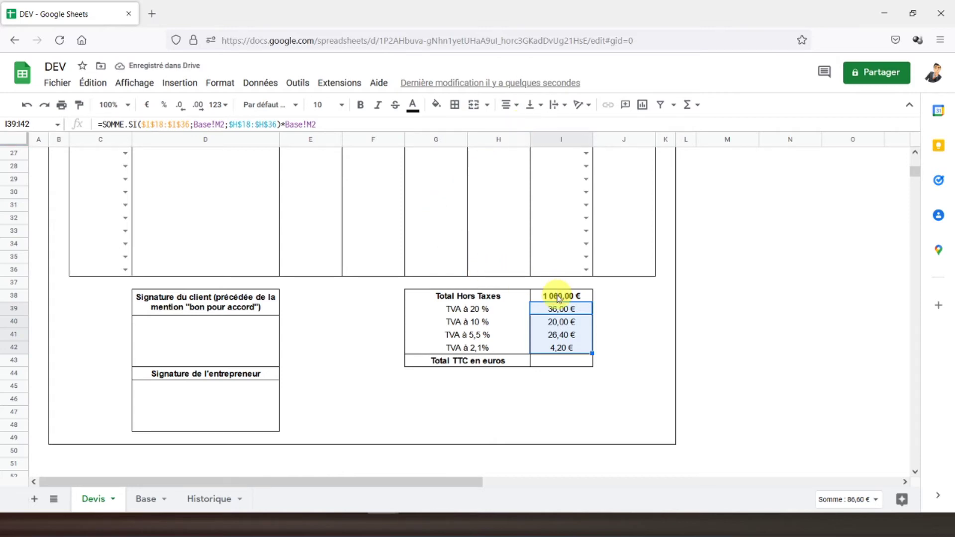
- Compare the sum of the summary amounts in I38:I42 with the line amounts in the Total TTC column
left_click_drag(561, 295, 561, 352)
scroll(695, 277, "up", 5)
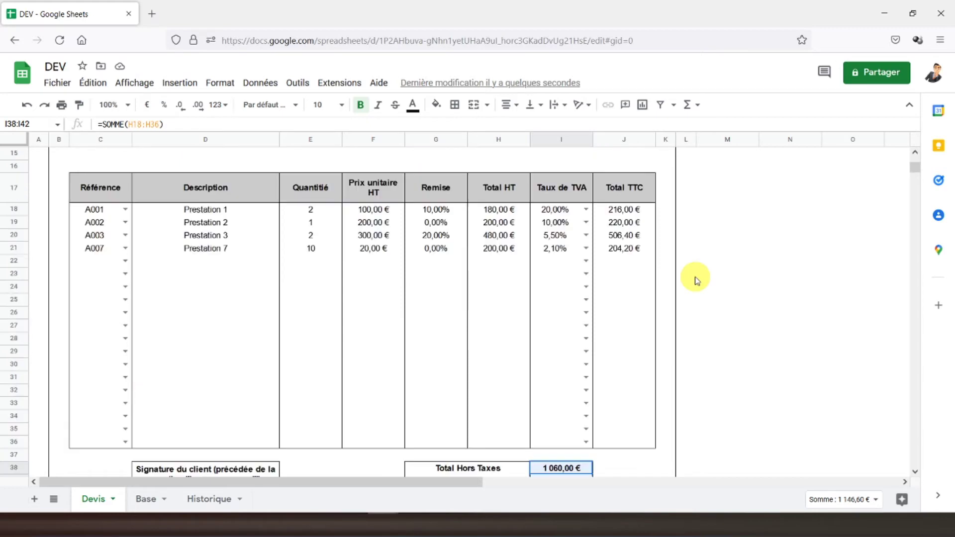
left_click_drag(621, 209, 633, 260)
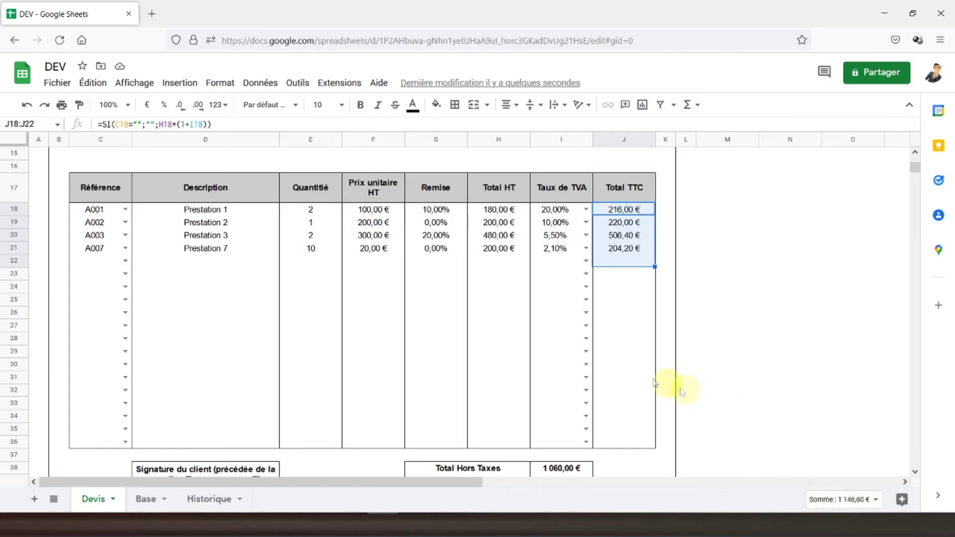
scroll(570, 341, "down", 4)
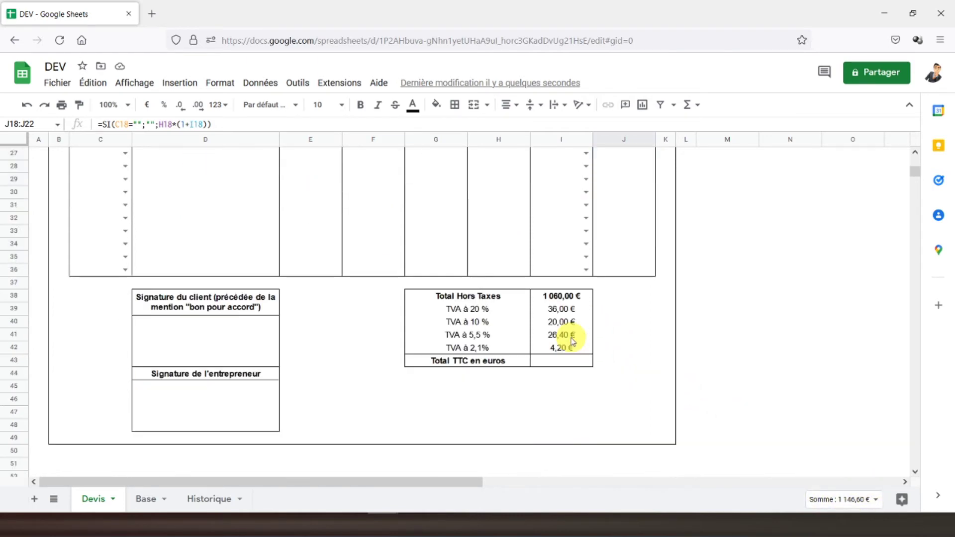
left_click(556, 312)
left_click_drag(559, 295, 559, 347)
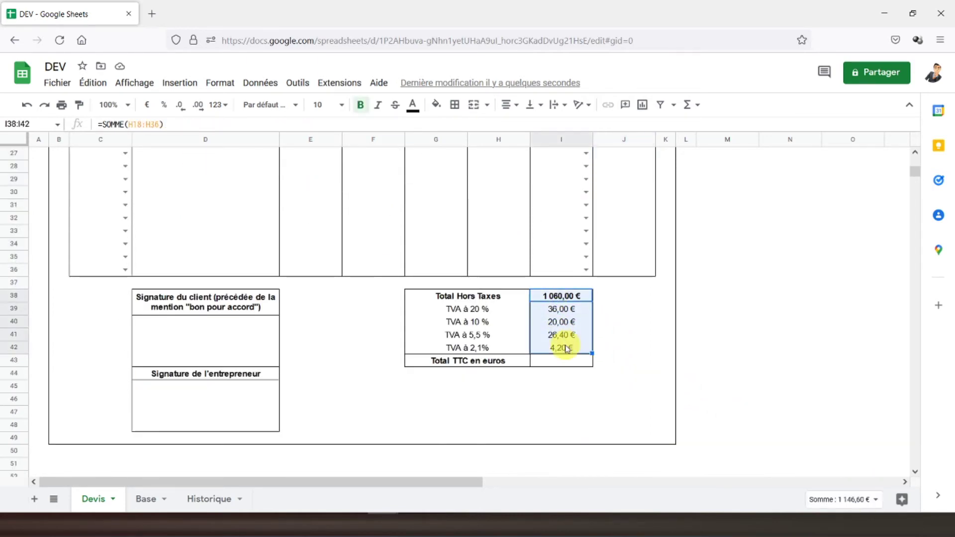
- Enter =SOMME(I38:I42) in I43 beside Total TTC en euros, and center the amount
left_click(565, 367)
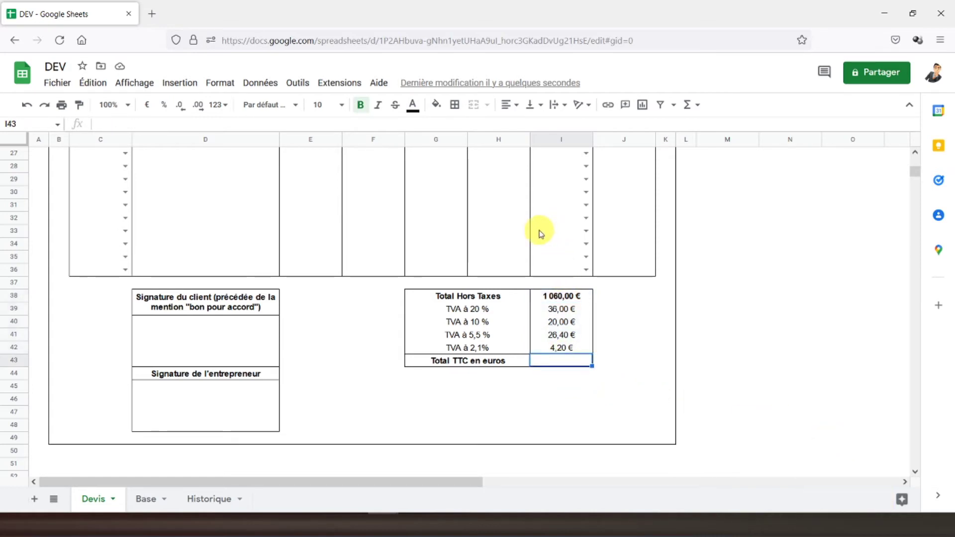
left_click(688, 110)
left_click(703, 126)
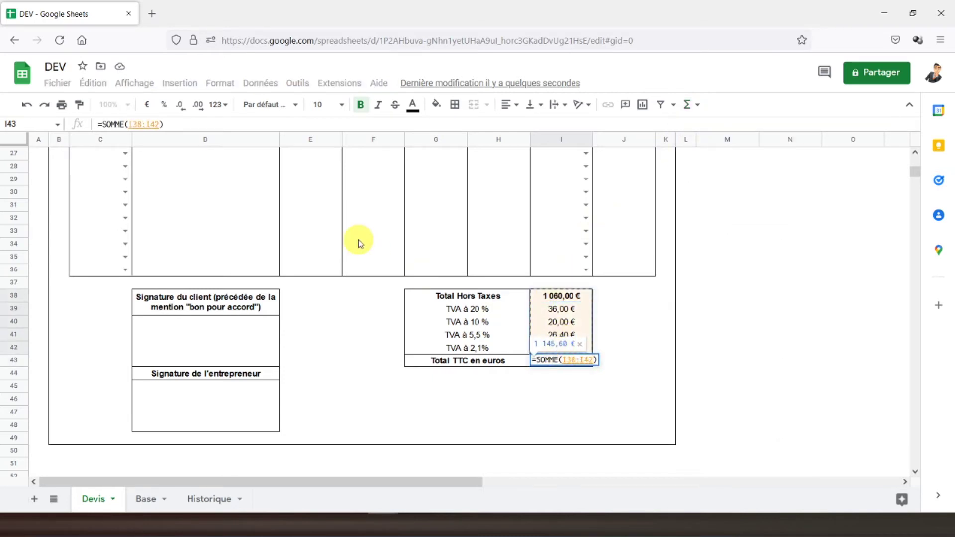
key("Return")
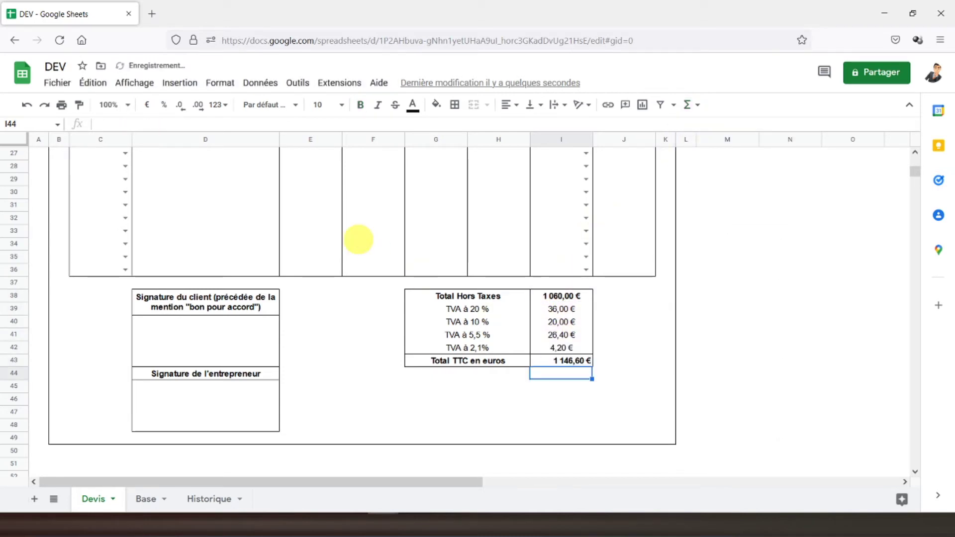
left_click(556, 360)
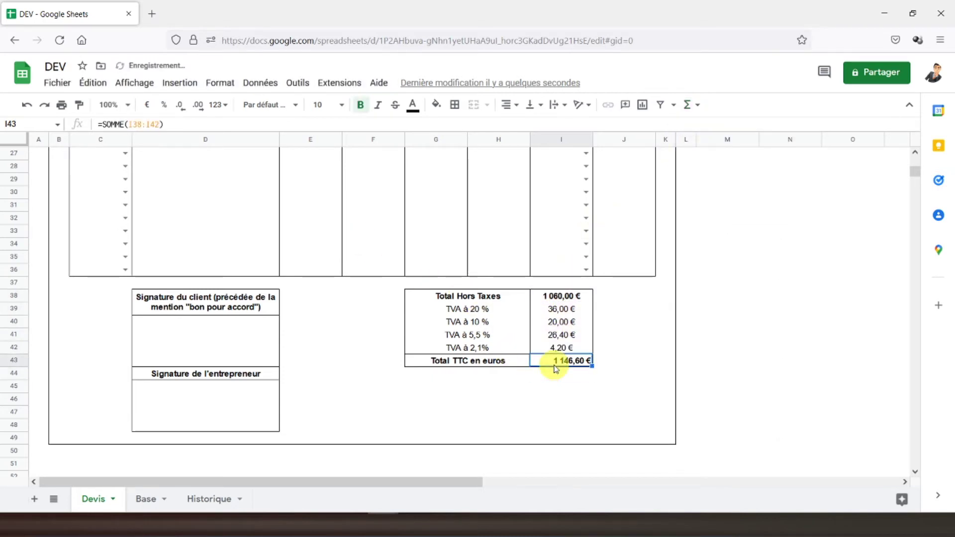
left_click(505, 104)
left_click(525, 125)
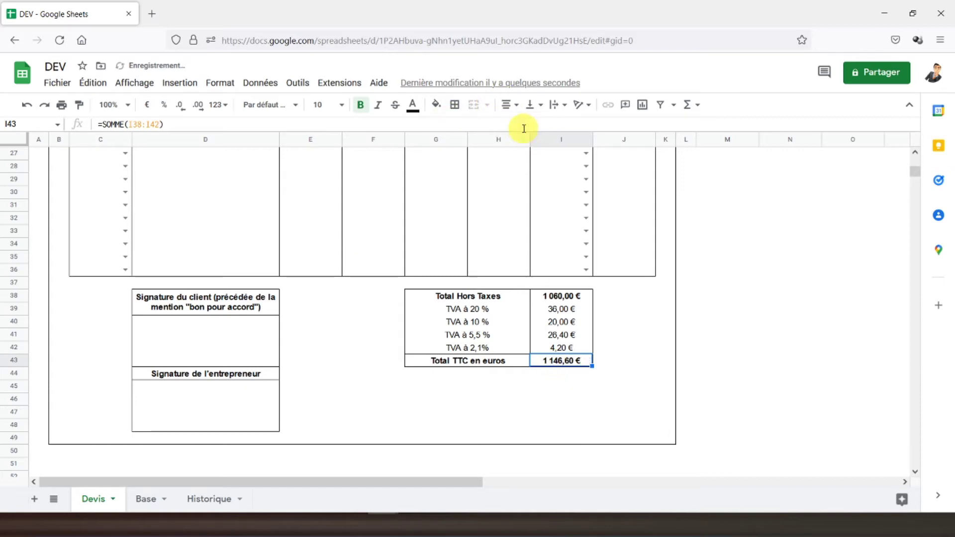
left_click(499, 274)
scroll(495, 348, "up", 7)
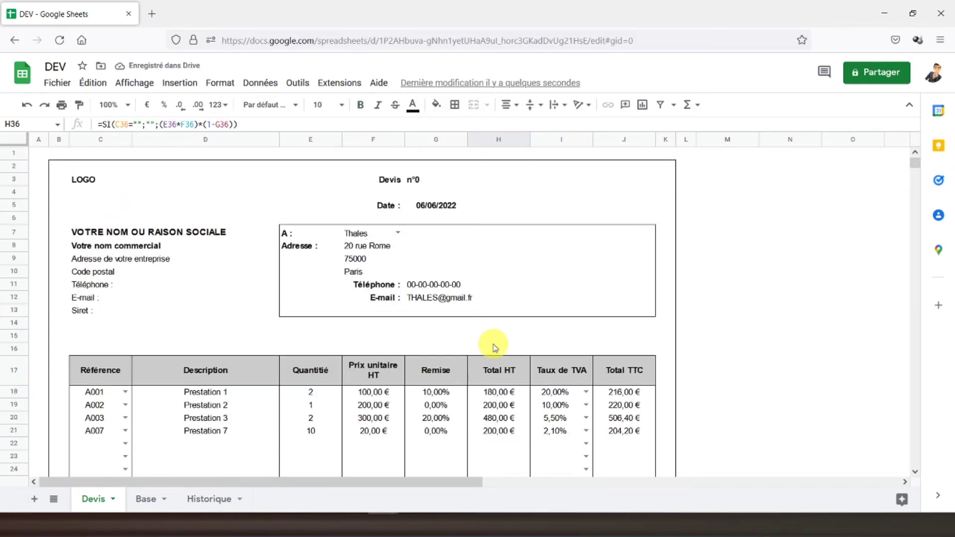
scroll(554, 396, "down", 5)
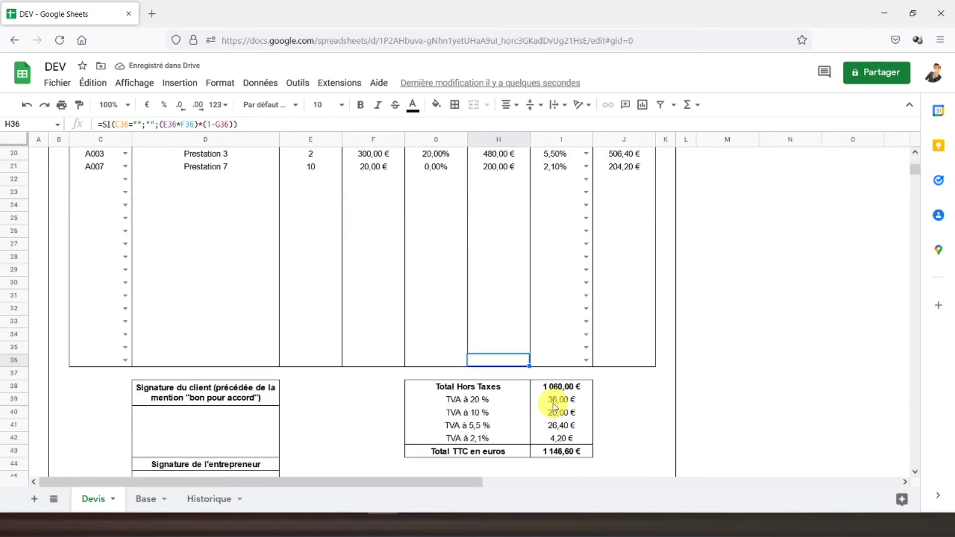
scroll(554, 400, "up", 5)
left_click(41, 154)
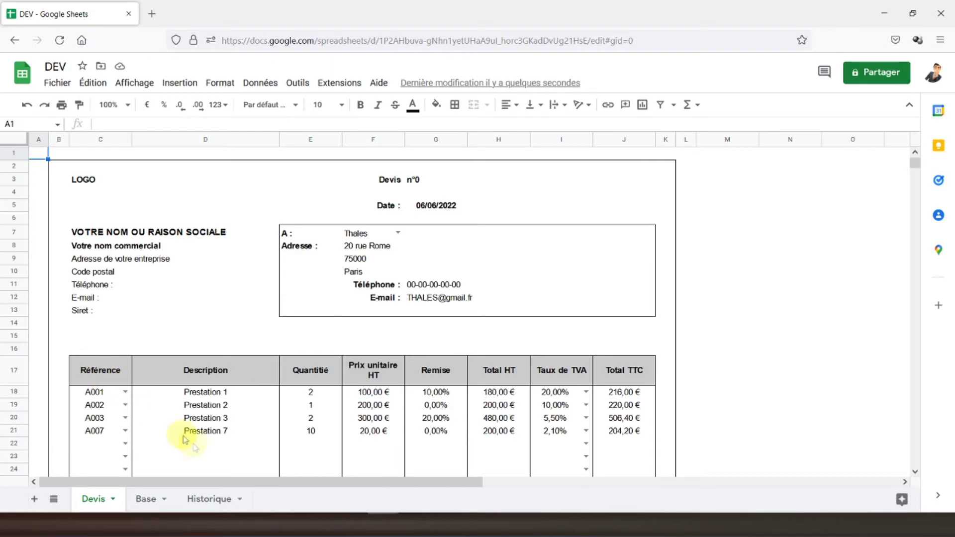
- Enter the AUJOURDHUI function in cell B1 of the Historique sheet, beside Date
left_click(207, 499)
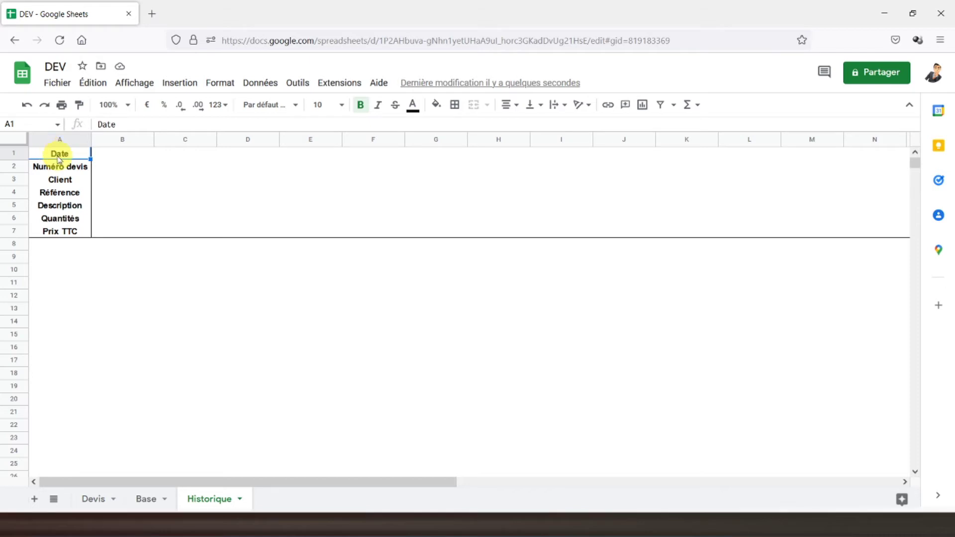
left_click(109, 162)
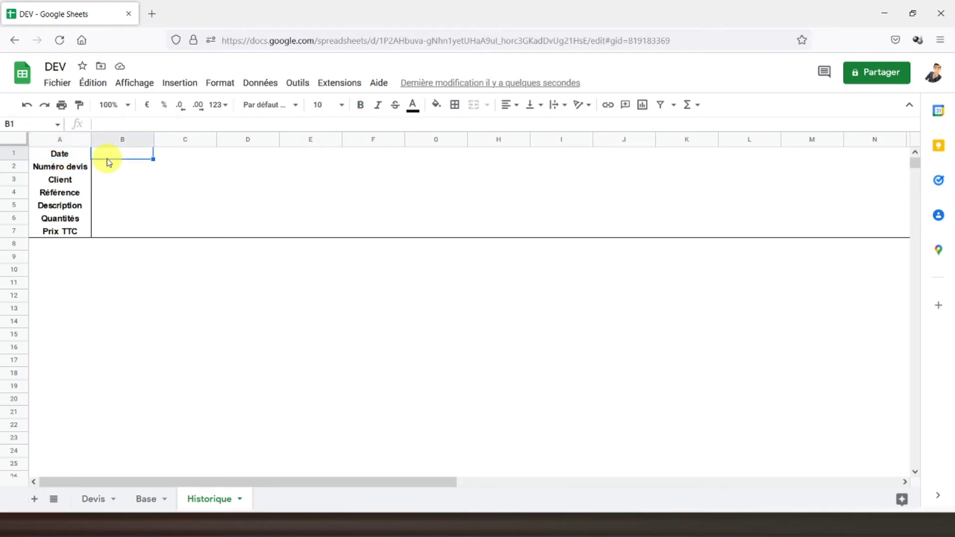
type("=aujo")
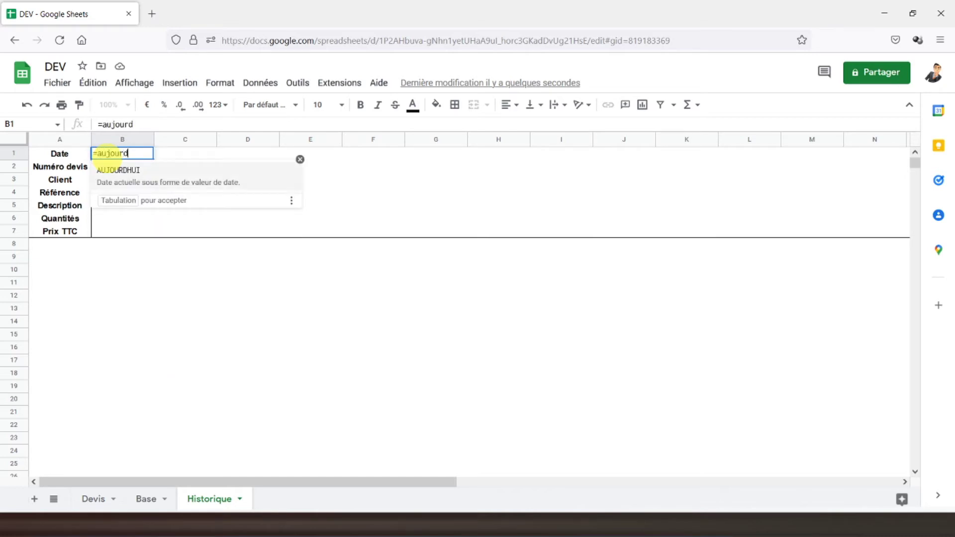
type("urd")
key("Tab")
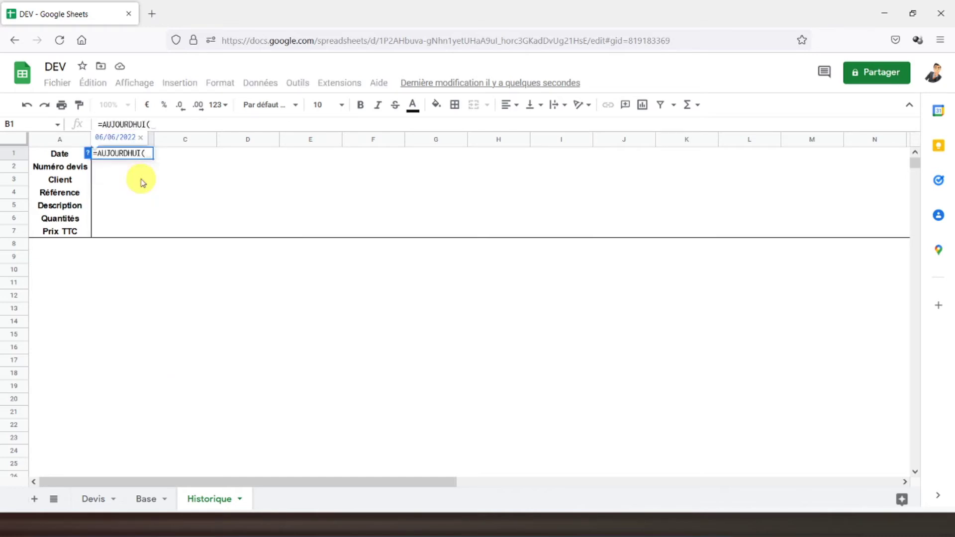
key("Return")
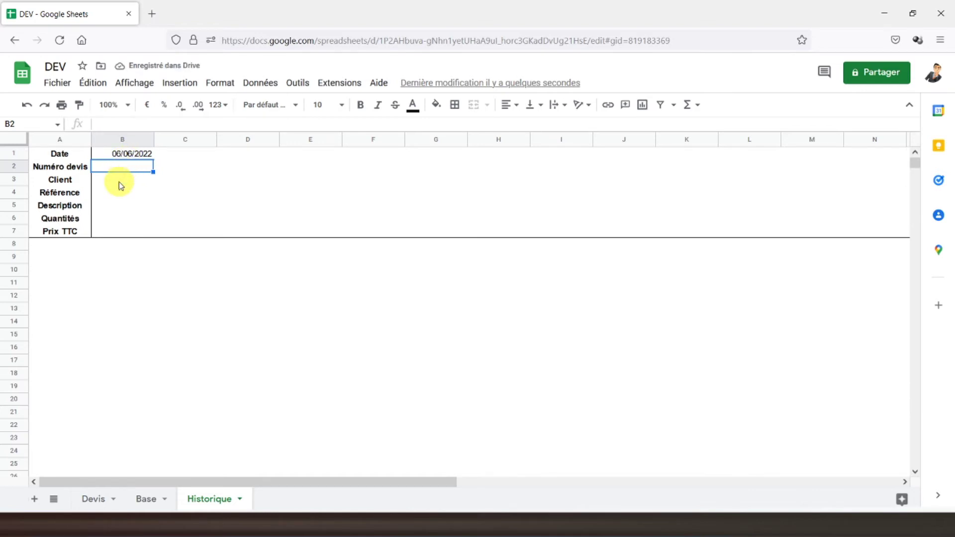
- Reference the quote number in Devis!G3 from cell B2 of Historique, beside Numéro devis
type("=")
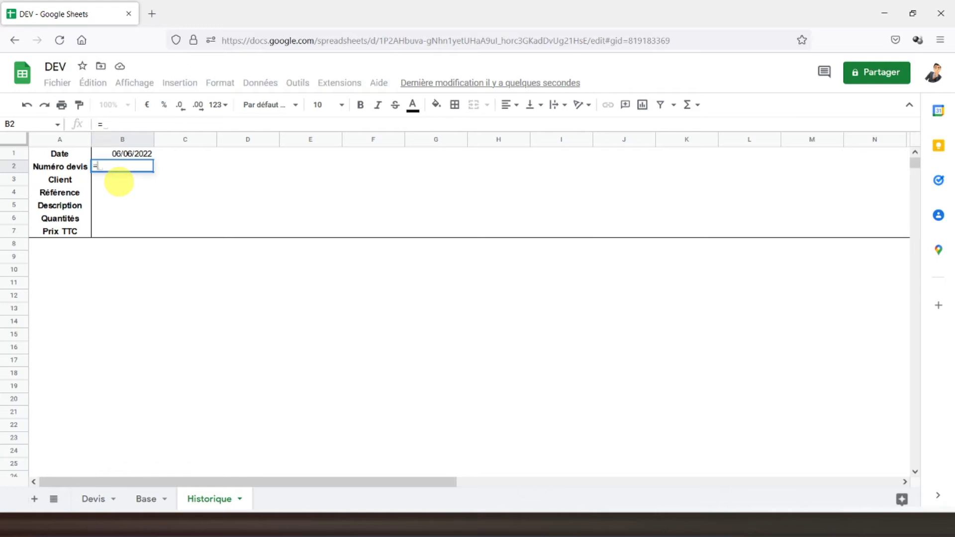
left_click(91, 501)
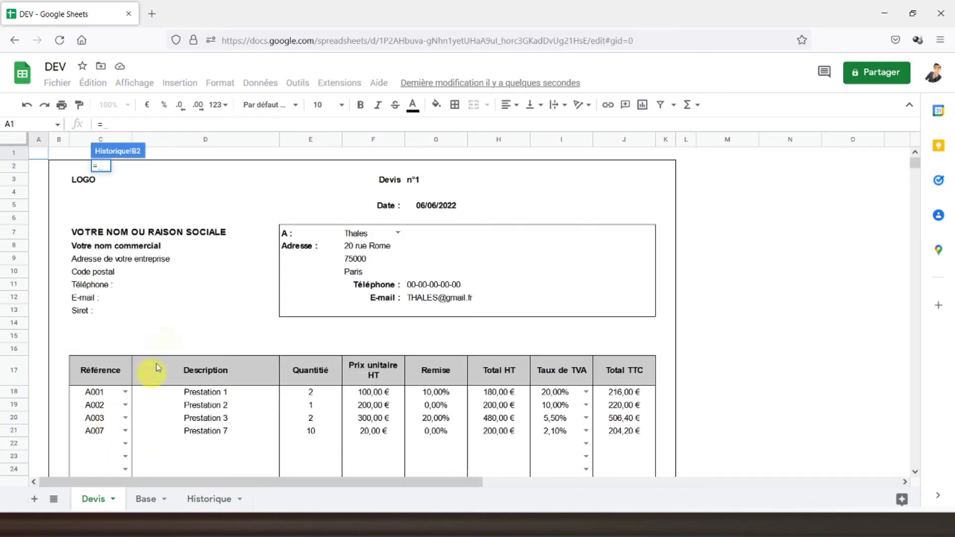
left_click(416, 182)
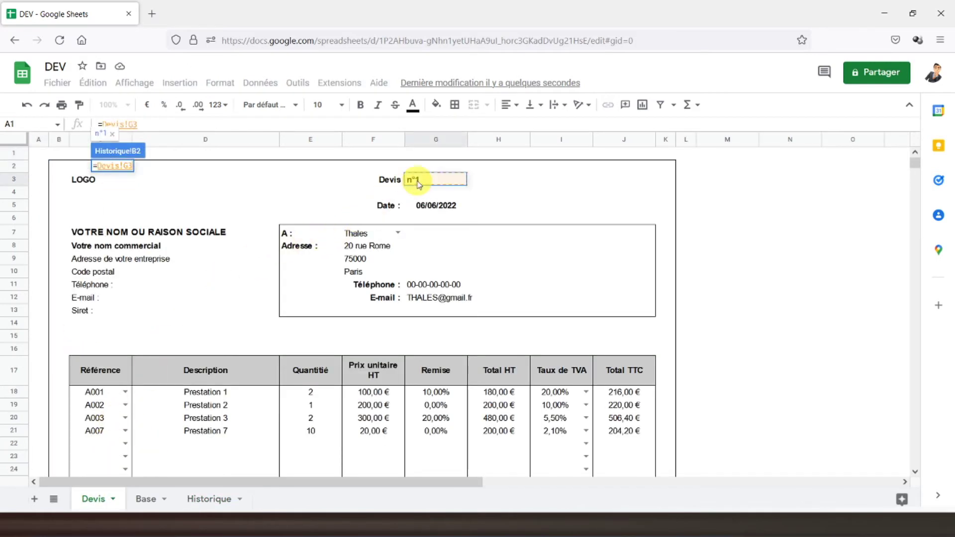
- Link the Numéro devis cell B2 of Historique to Devis!G3, and centre the quote number and date cells
key("Return")
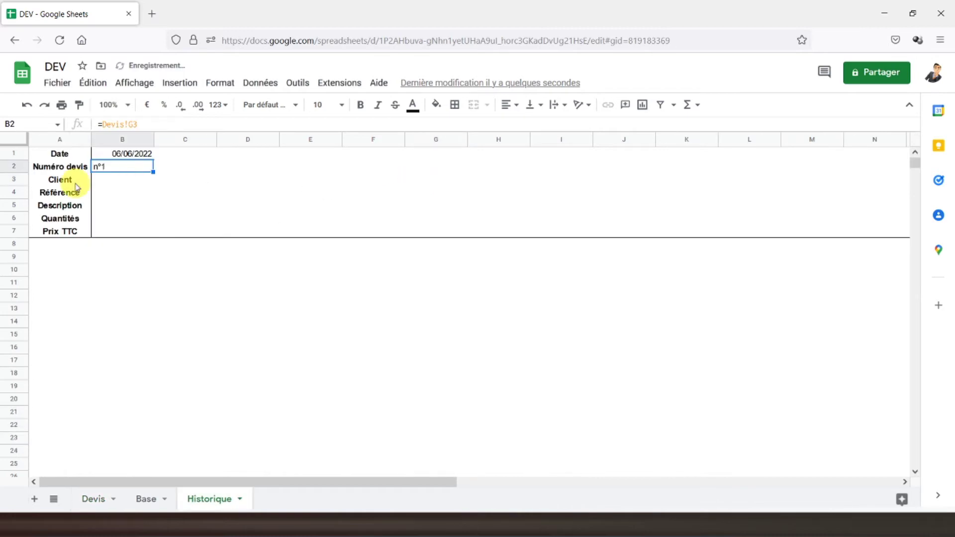
left_click(519, 107)
left_click(522, 126)
left_click(123, 152)
left_click(510, 106)
left_click(524, 132)
left_click(119, 184)
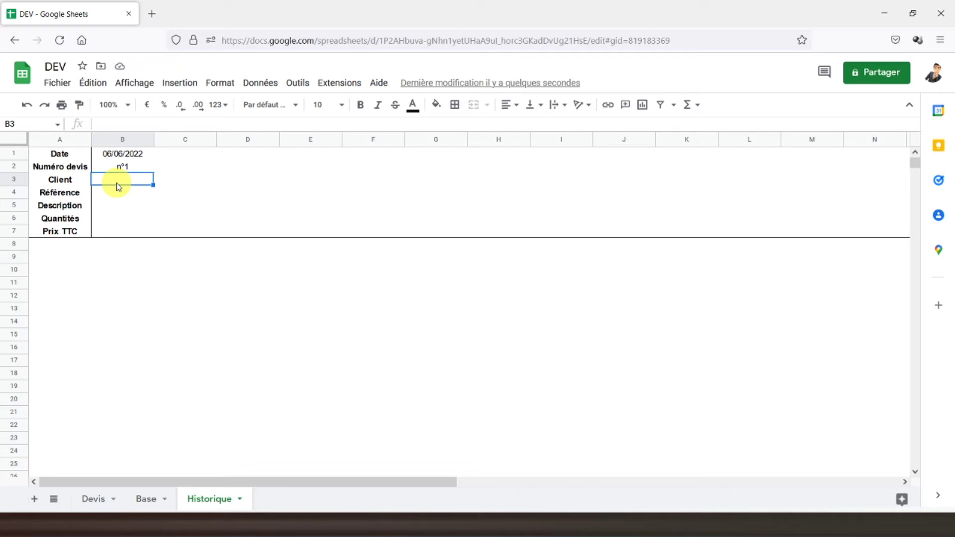
type("=")
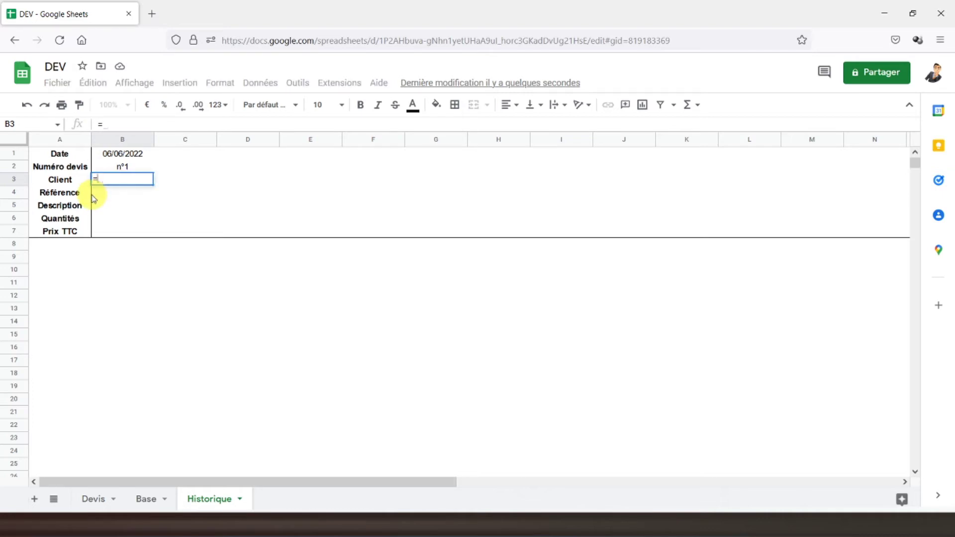
key("BackSpace")
left_click(148, 245)
- Add a drop-down list validation to the Client cell B3, using the client names in Base!B2:B18 as its source
left_click(117, 180)
left_click(260, 83)
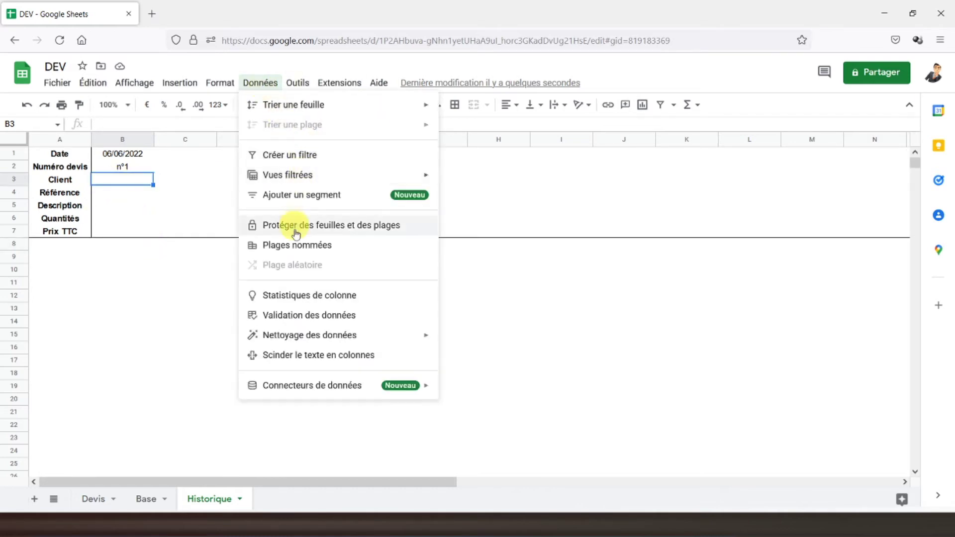
left_click(305, 315)
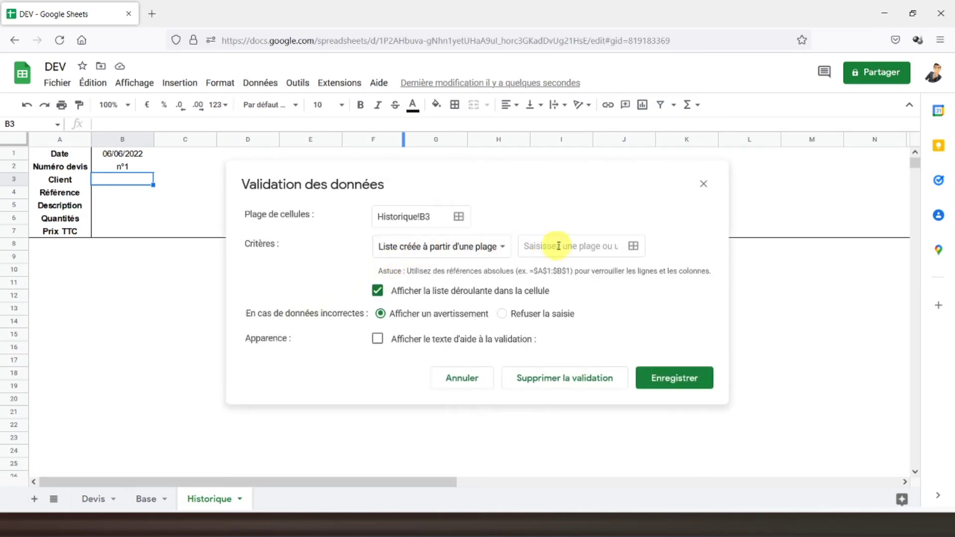
left_click(634, 246)
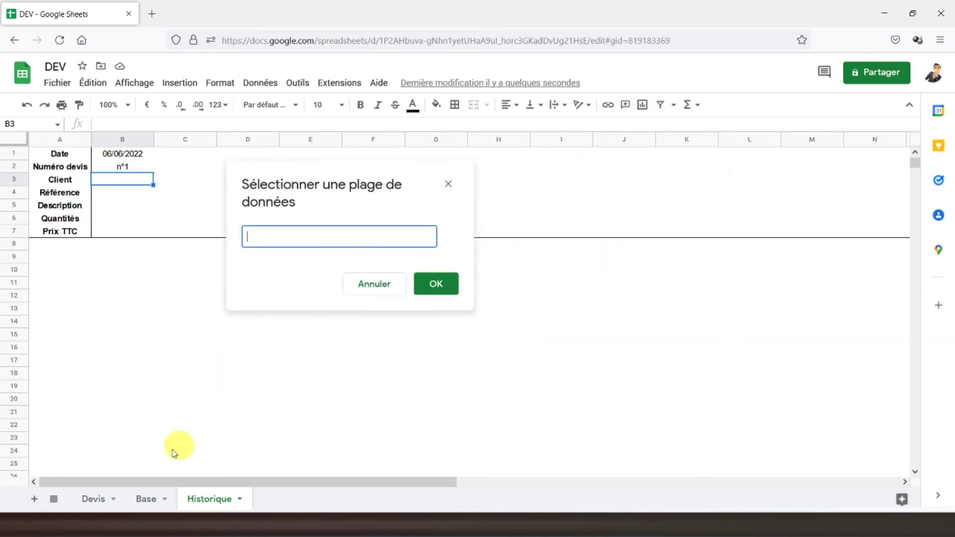
left_click(146, 499)
left_click_drag(116, 171, 123, 377)
left_click(437, 287)
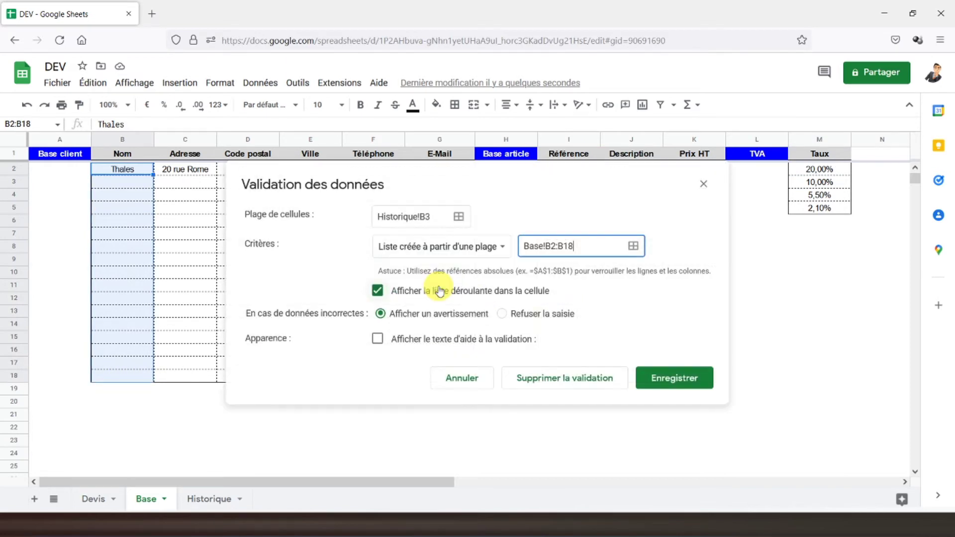
left_click(674, 378)
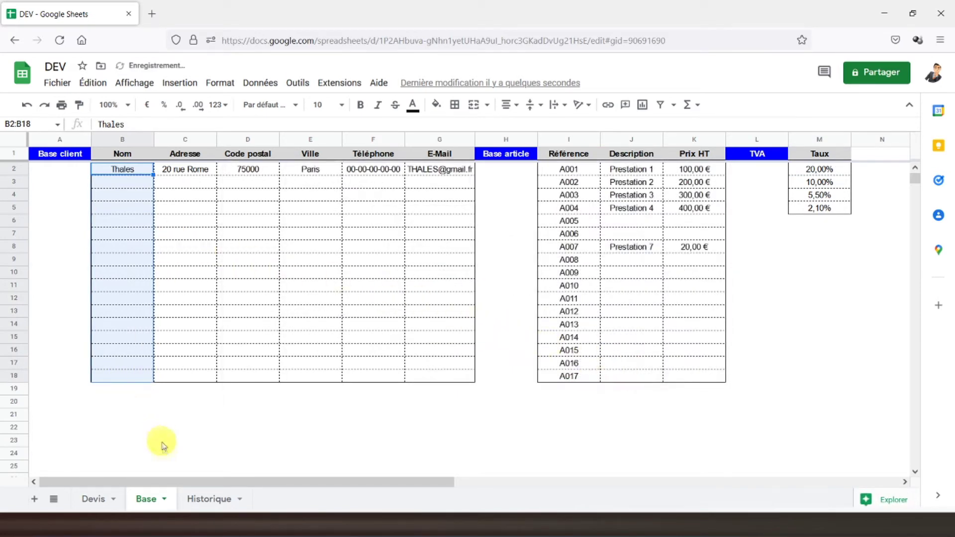
- Choose Thales as the client in B3 of the Historique sheet and centre the cell's text
left_click(201, 499)
left_click(147, 179)
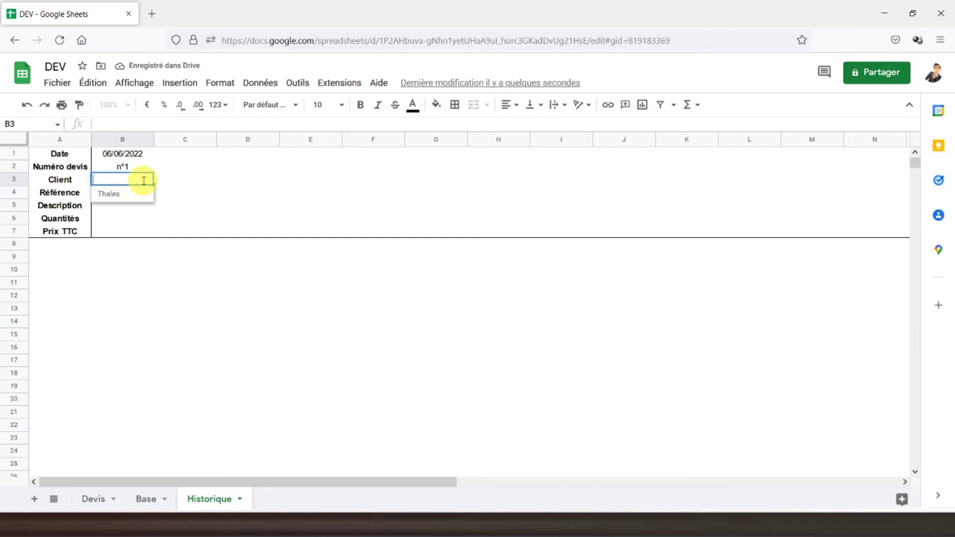
left_click(128, 194)
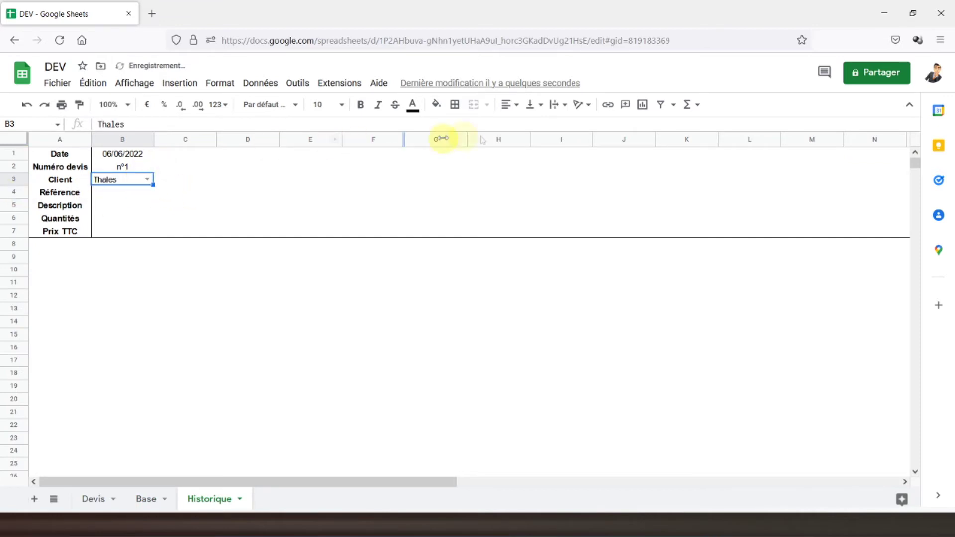
left_click(511, 106)
left_click(523, 128)
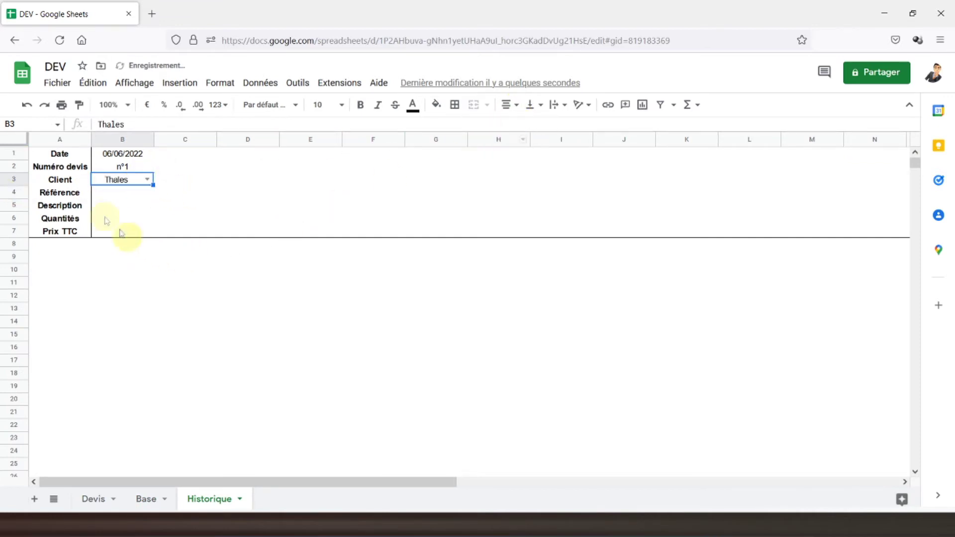
left_click(102, 195)
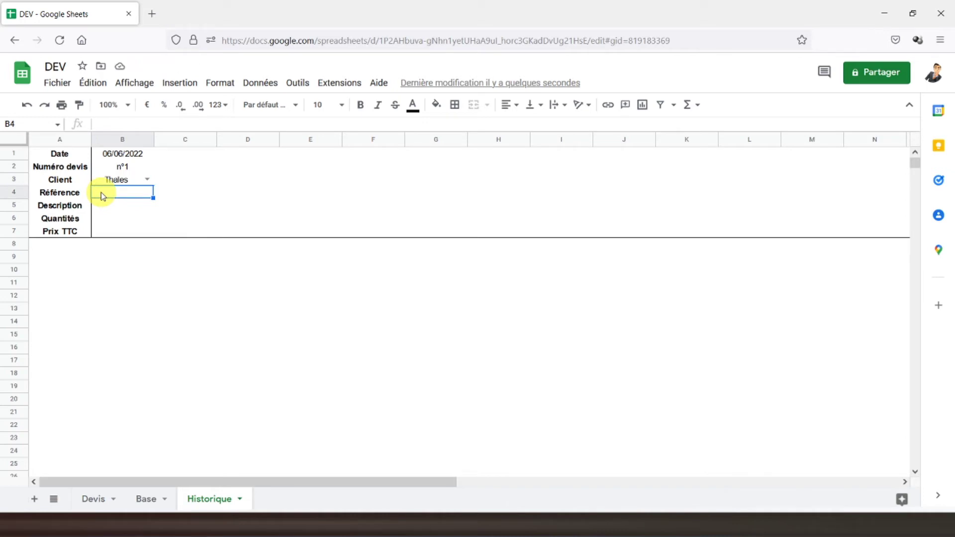
left_click_drag(80, 195, 75, 229)
left_click(111, 195)
- Make the date in B1 and the client name in B3 bold
left_click(130, 155)
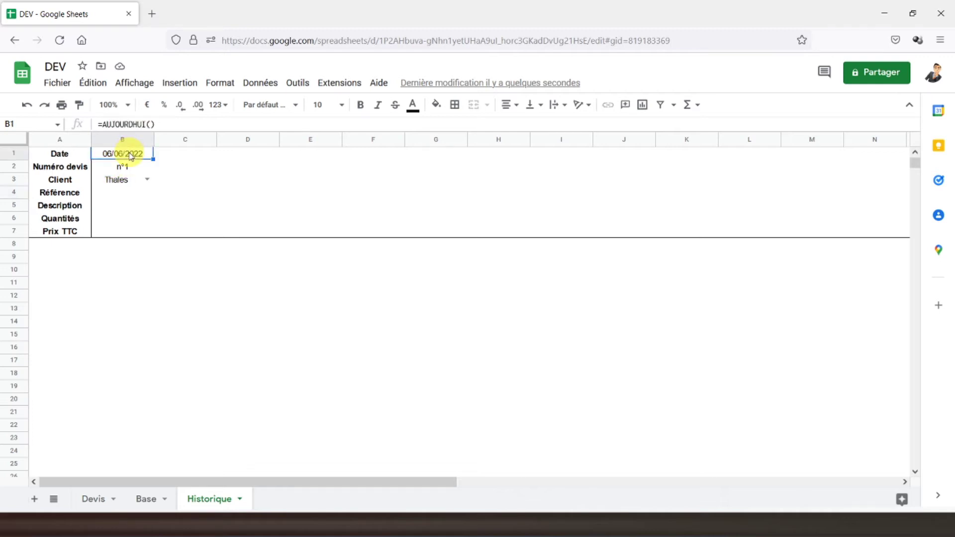
left_click(131, 182, "ctrl")
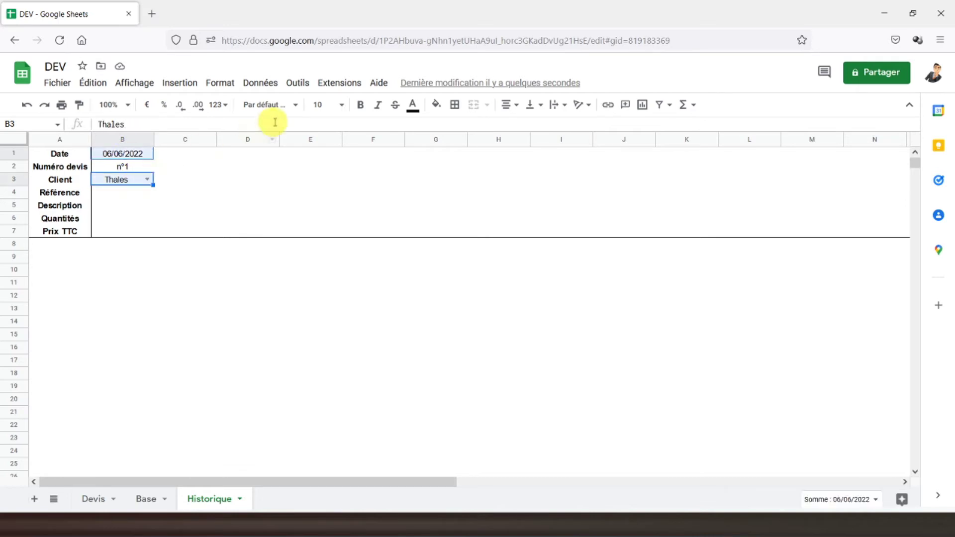
left_click(360, 105)
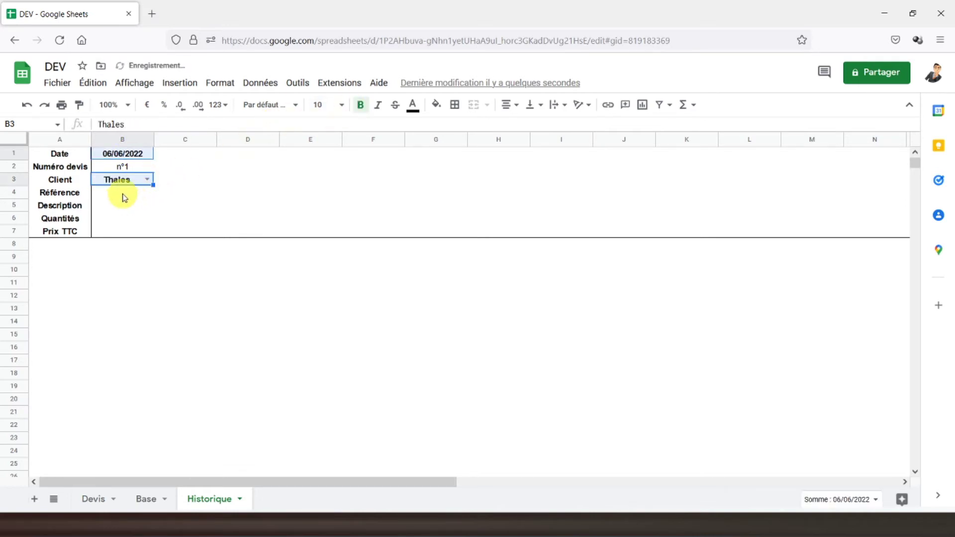
- Link the Référence cell B4 to the first article reference with =Base!I2, and centre it
left_click(124, 194)
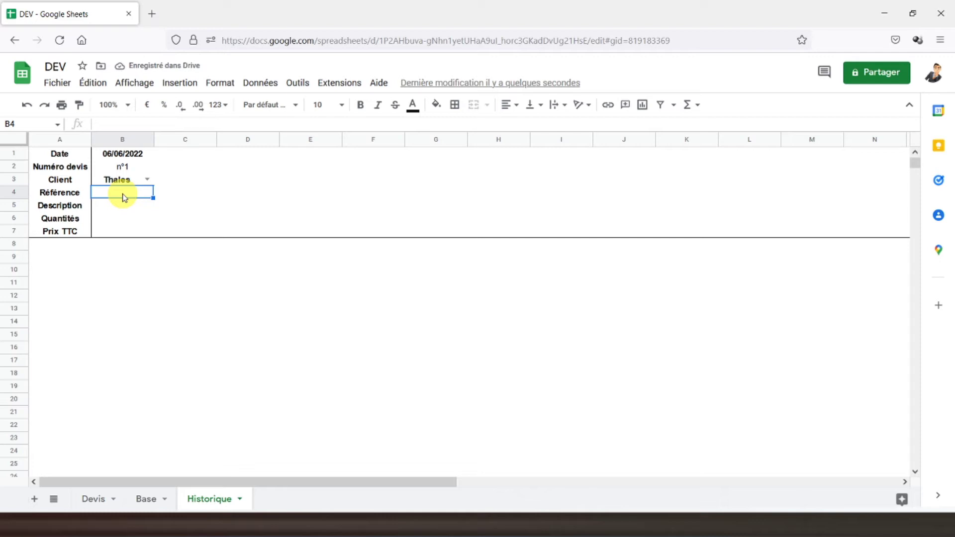
type("=")
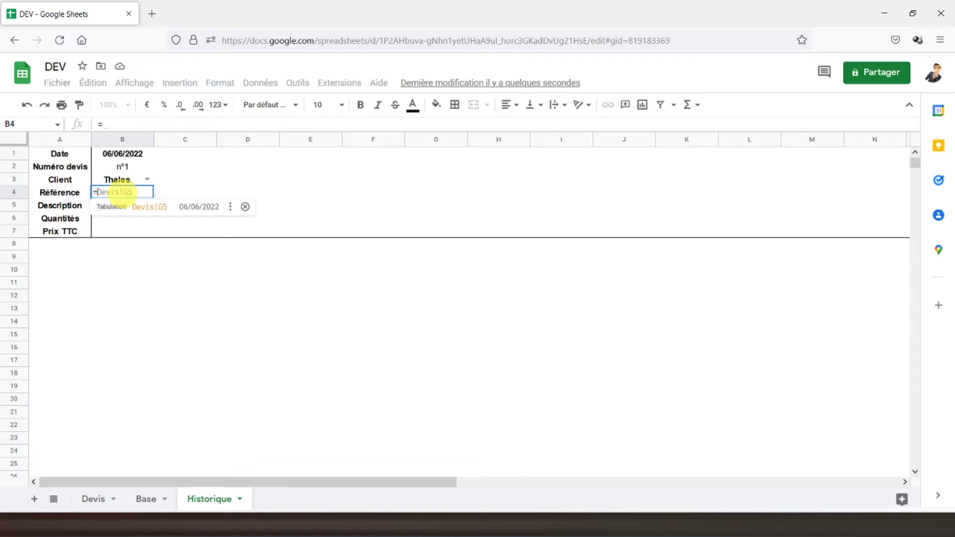
left_click(147, 499)
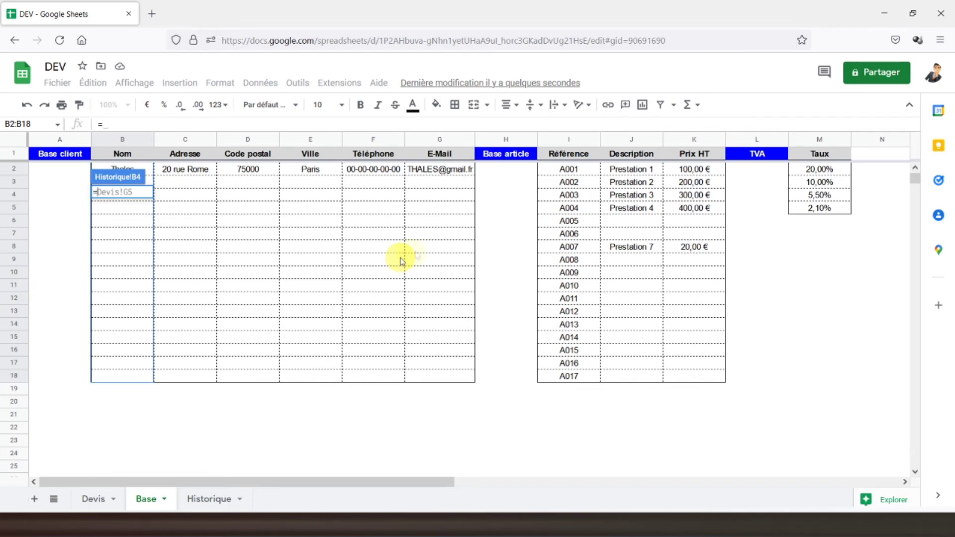
left_click(552, 175)
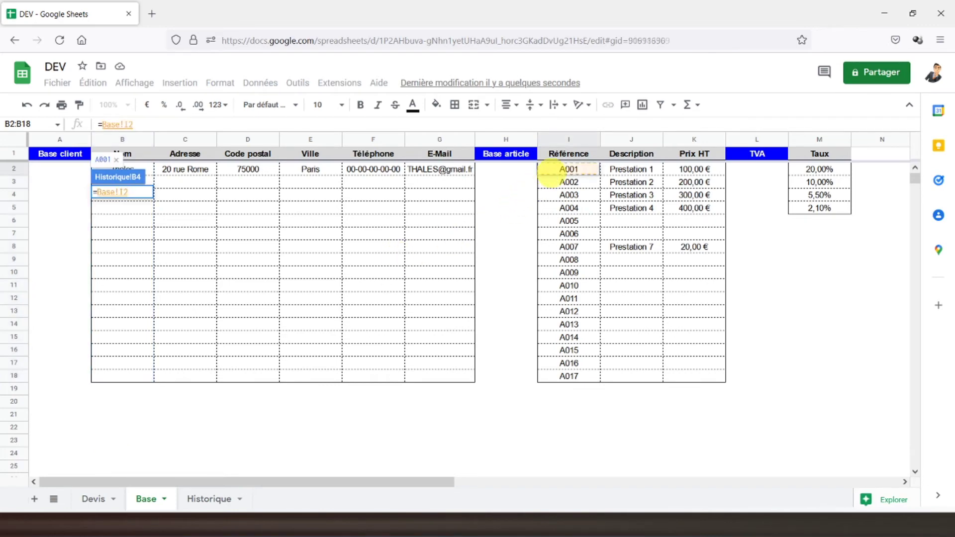
key("Return")
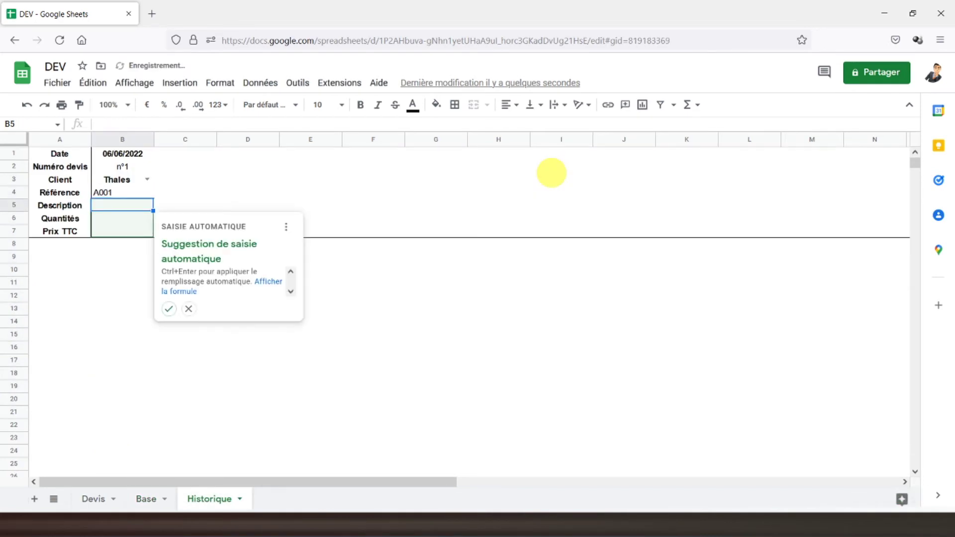
left_click(334, 198)
left_click(118, 192)
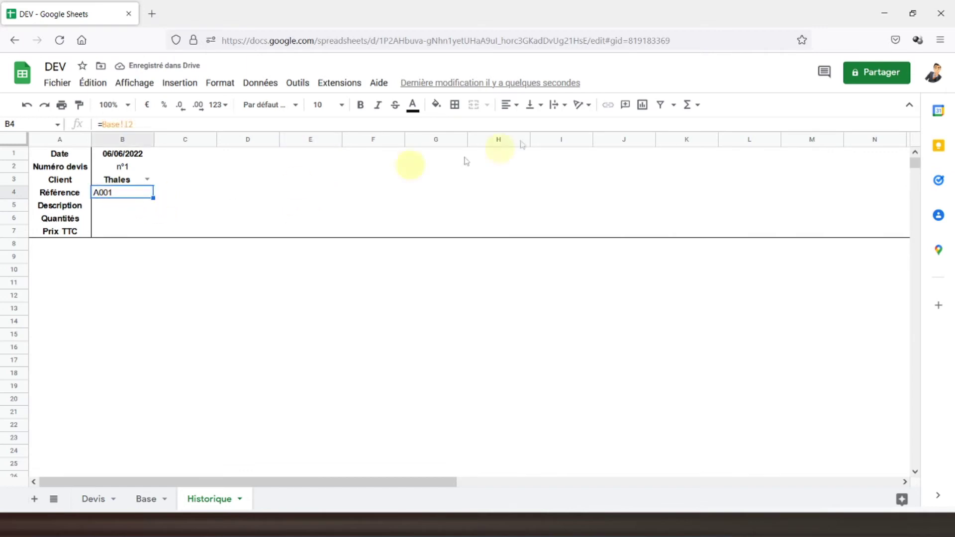
left_click(510, 104)
left_click(524, 124)
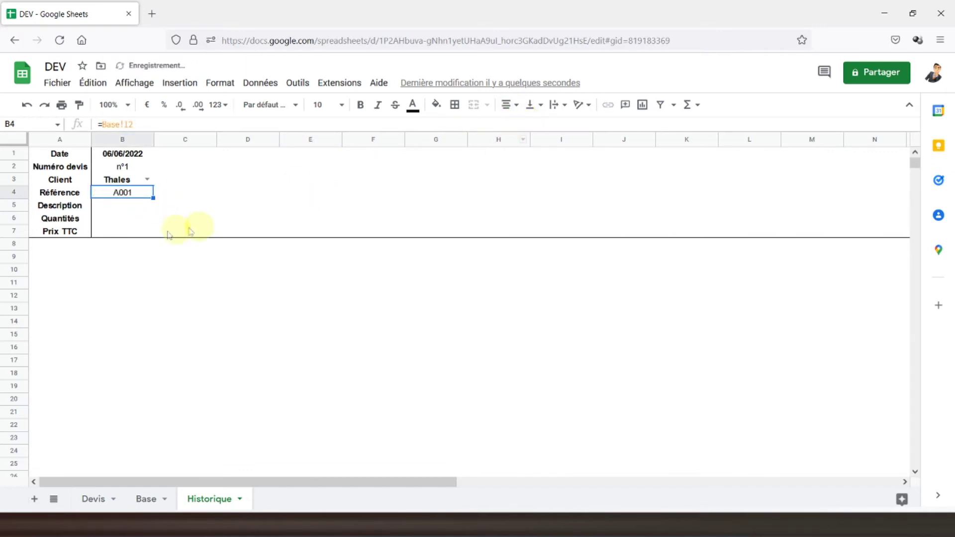
- Enter =SIERREUR(RECHERCHEV(B4;Base!I2:K18;2;FAUX);"") in the Description cell B5
left_click(107, 211)
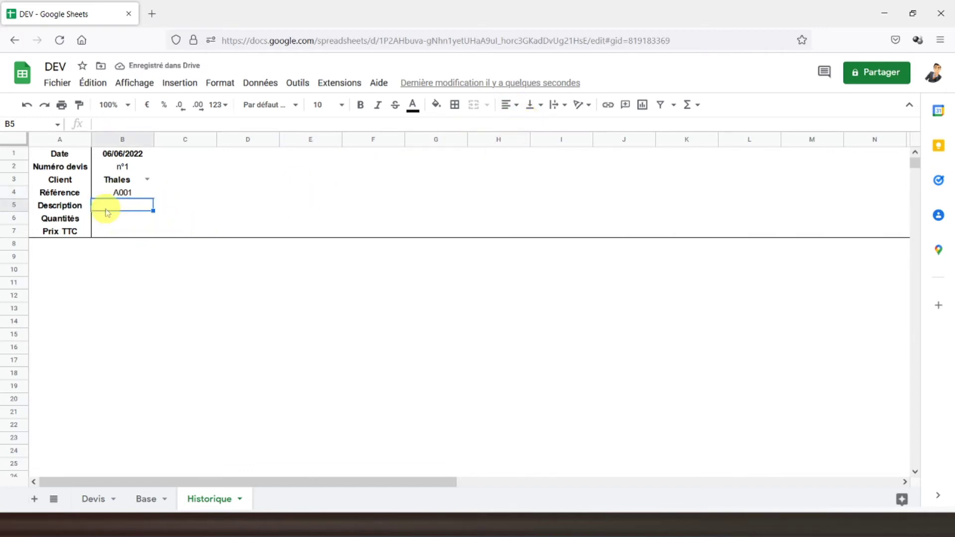
type("=sierreur(")
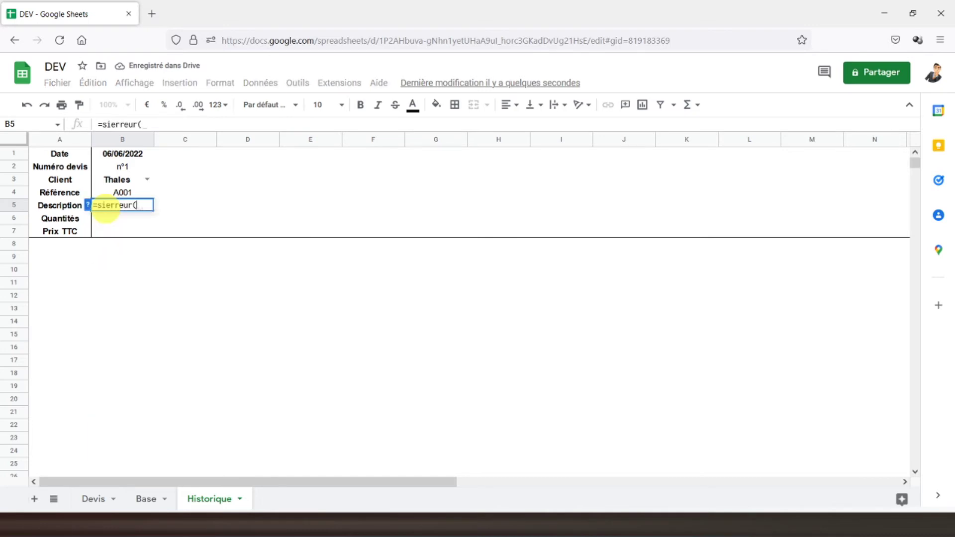
type("recher")
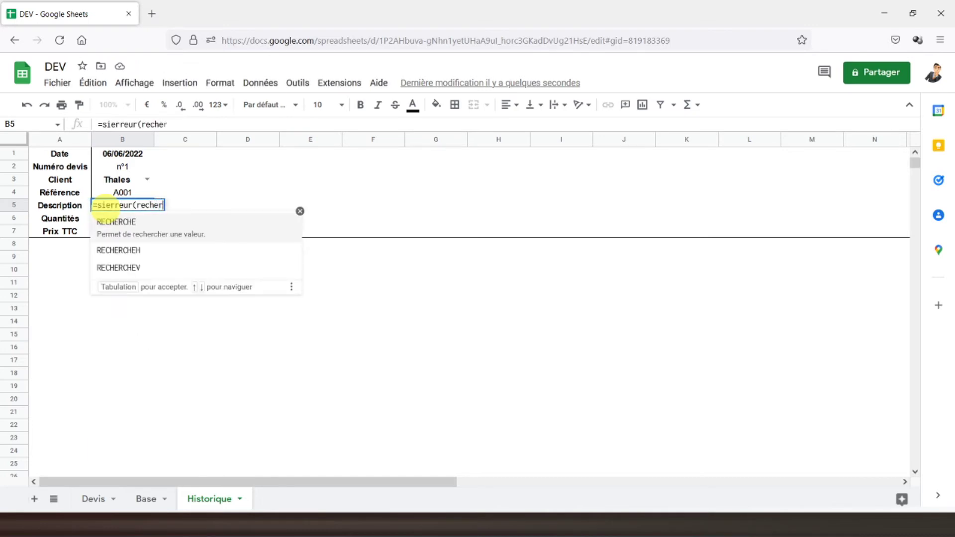
type("chev(")
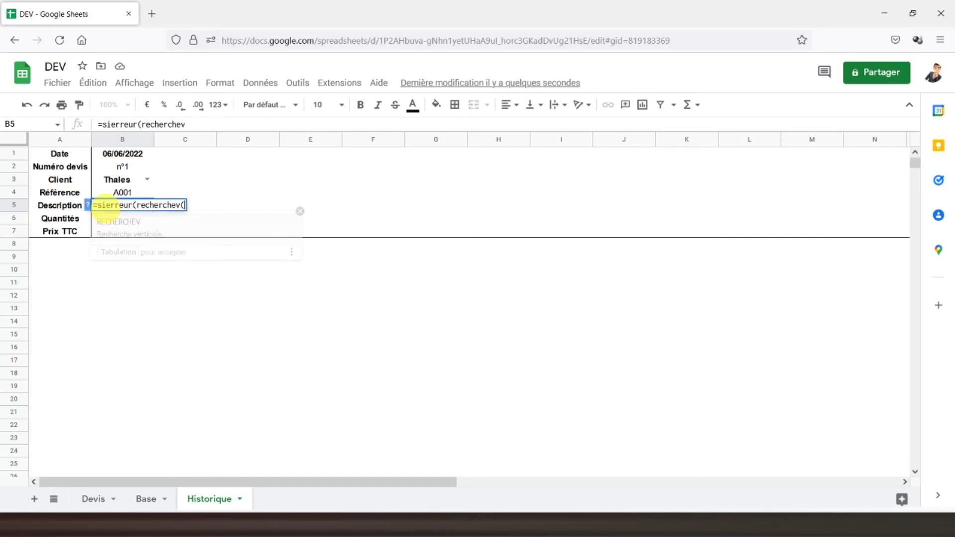
left_click(132, 193)
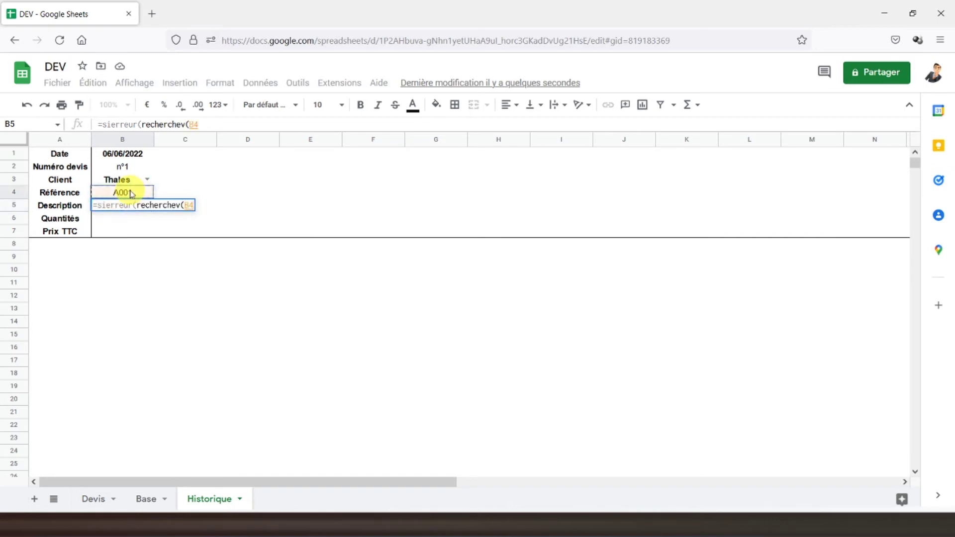
type(";")
left_click(149, 499)
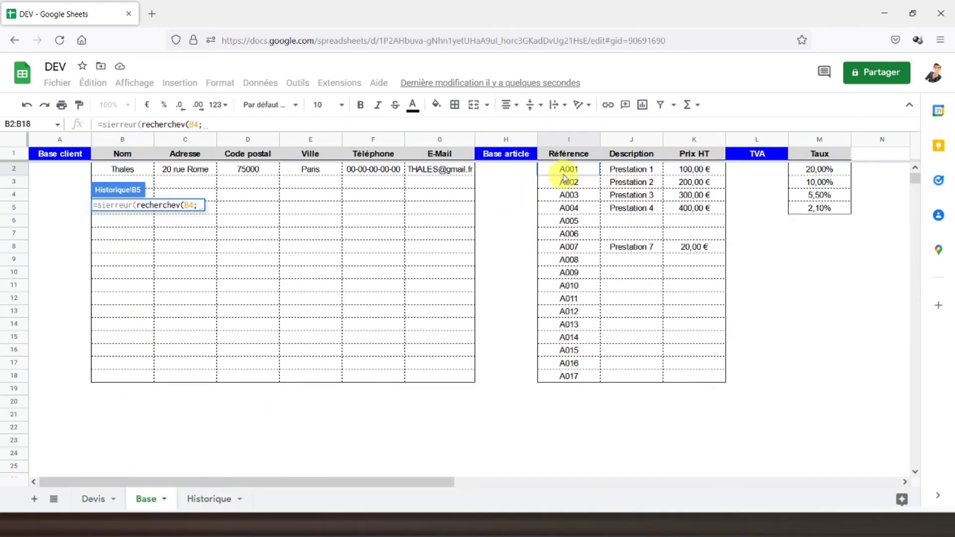
left_click_drag(568, 174, 693, 375)
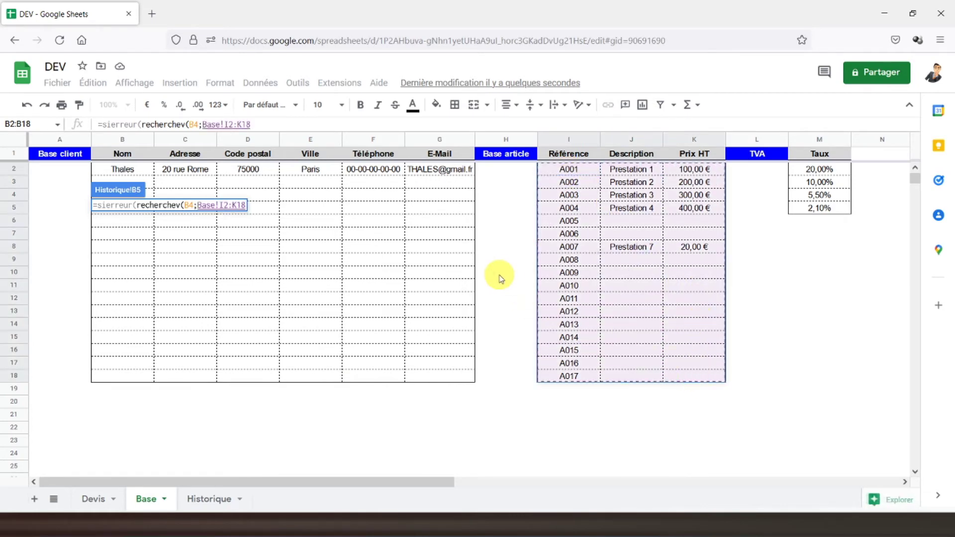
type(";2")
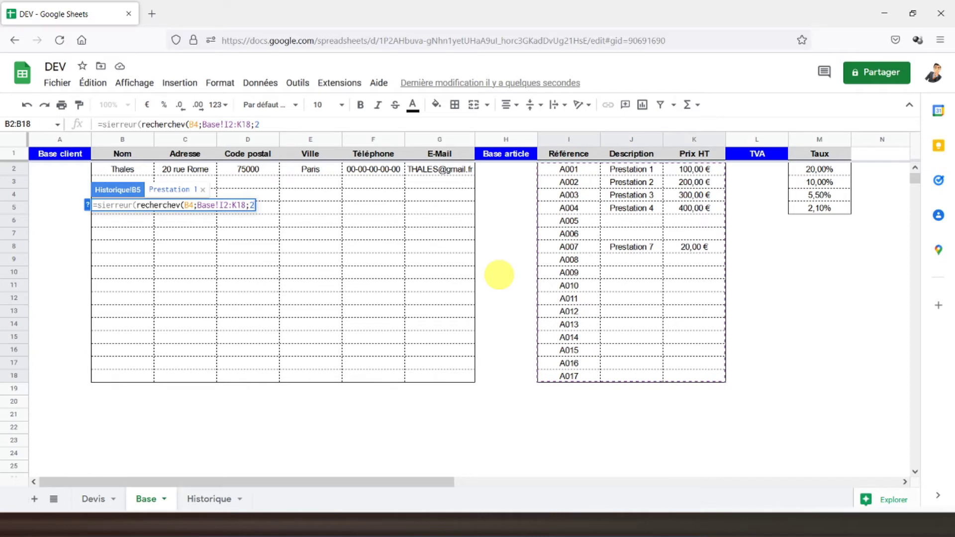
type(";faux)")
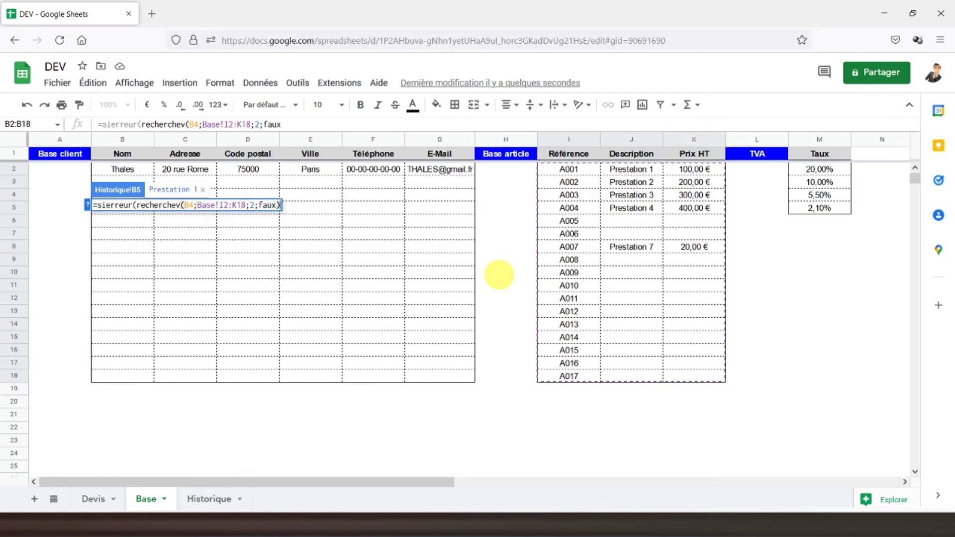
type(",")
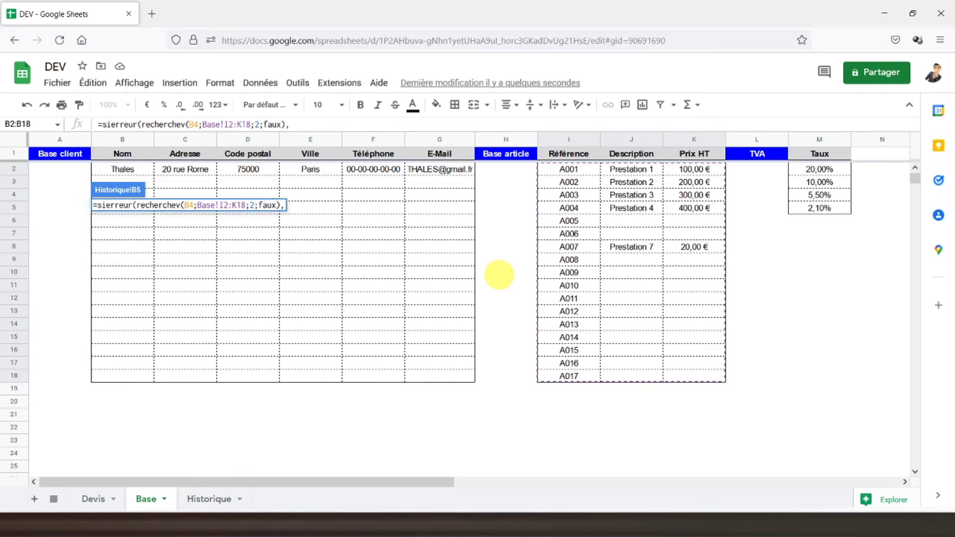
key("BackSpace")
type(";\"\"")
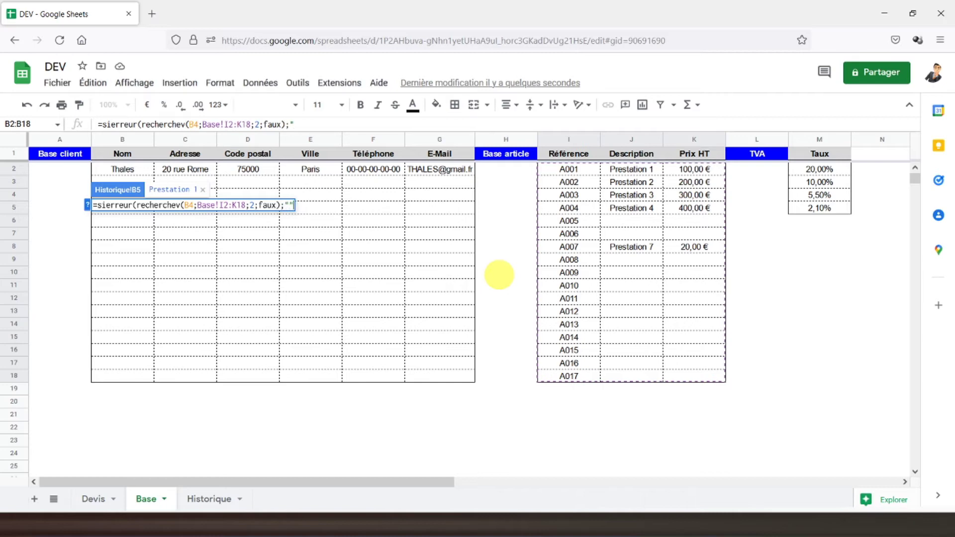
type(")")
key("Return")
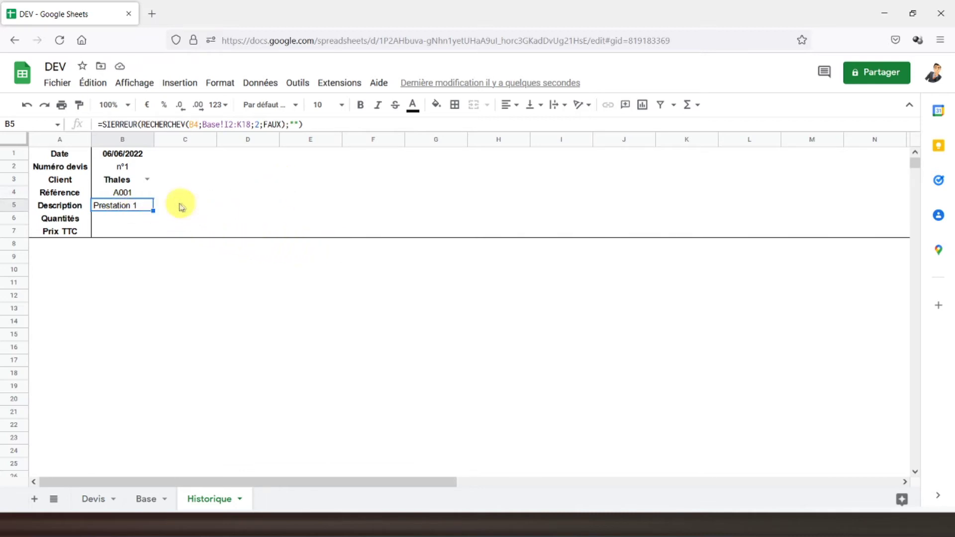
- Make the lookup range in the Description formula in B5 absolute, as Base!$I$2:$K$18
double_click(195, 124)
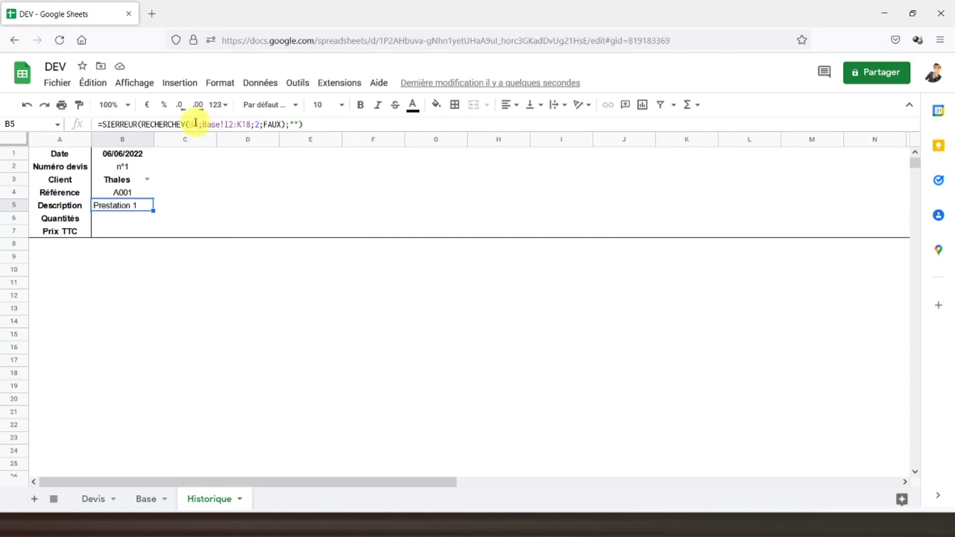
left_click(229, 125)
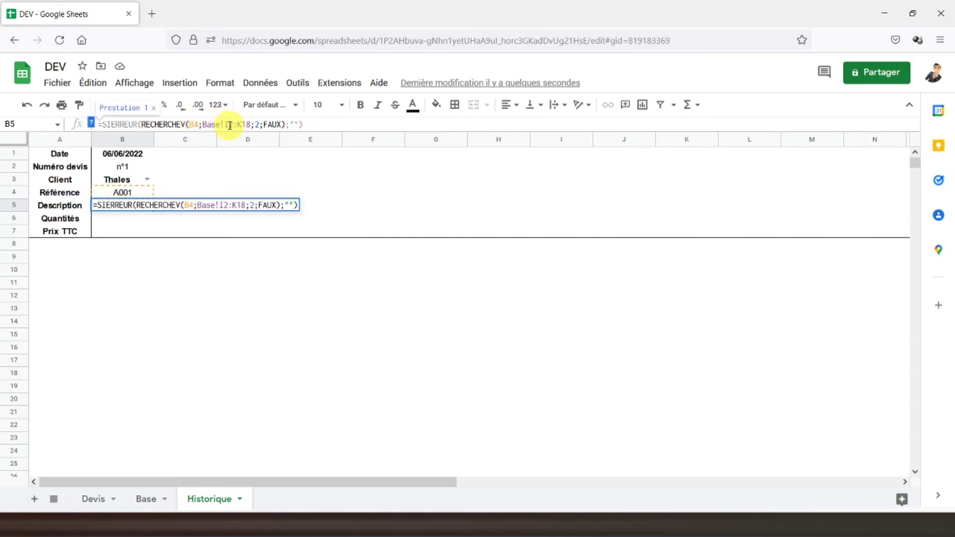
key("F4")
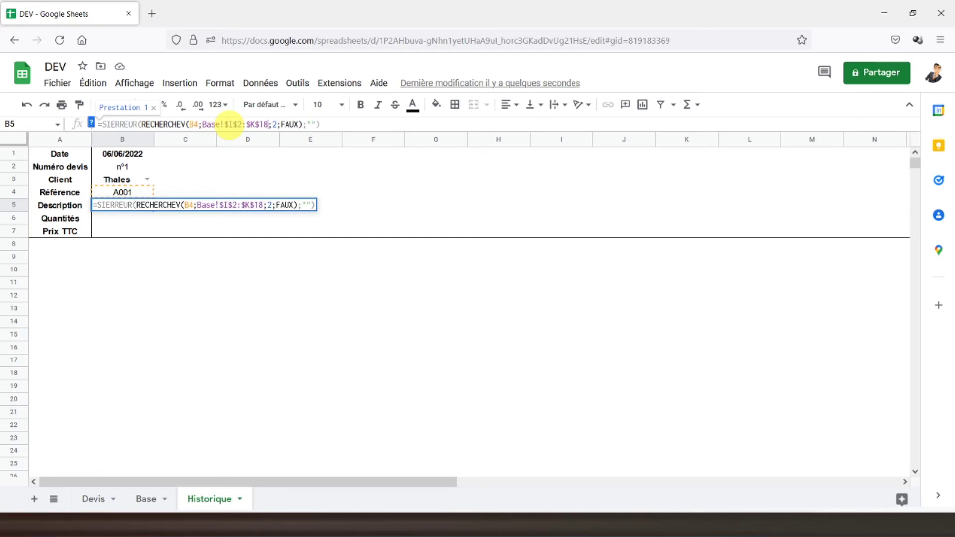
key("Return")
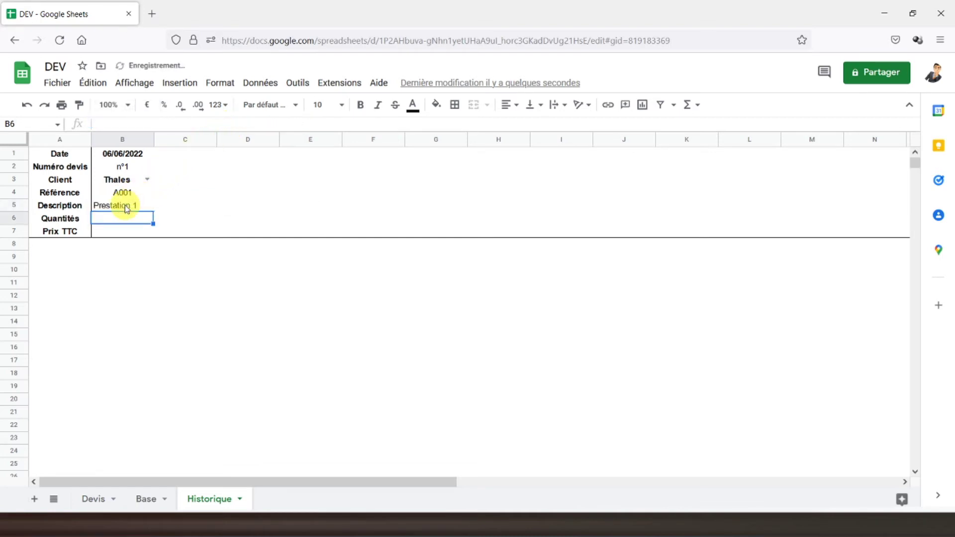
left_click(125, 207)
- Begin the Quantités formula in B6 as =sierreur(recherchev( with B3 as the search key and Devis!C18:F36 as the range
left_click(119, 221)
type("=sierreur(")
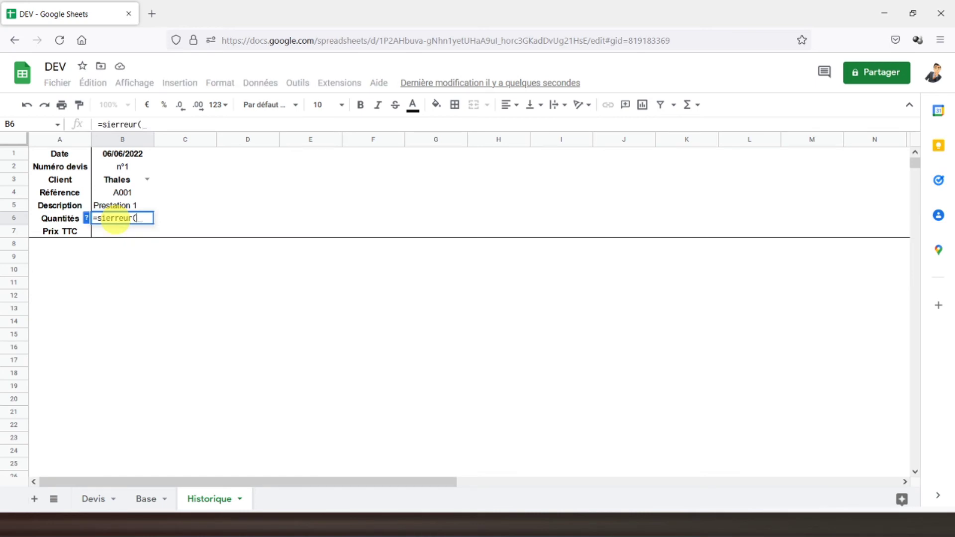
type("recherch")
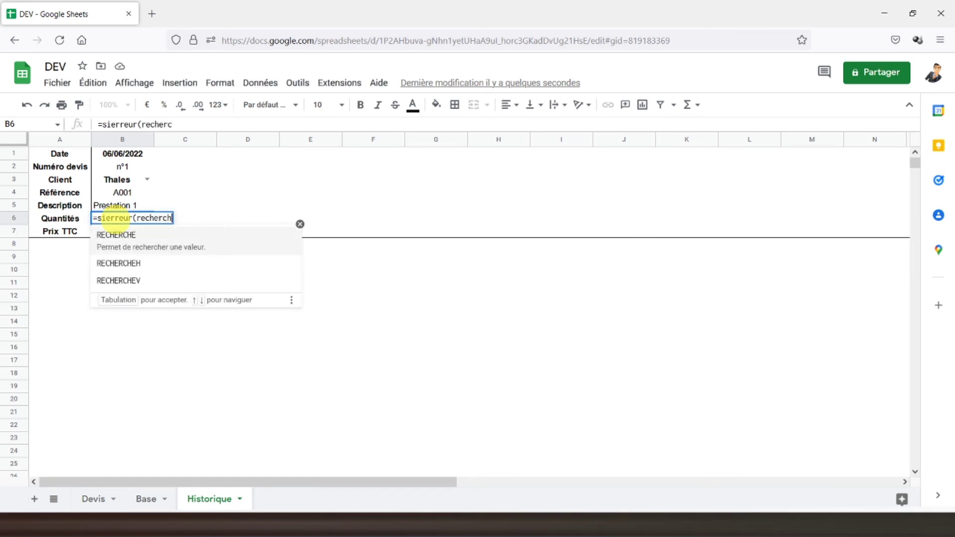
type("ev(")
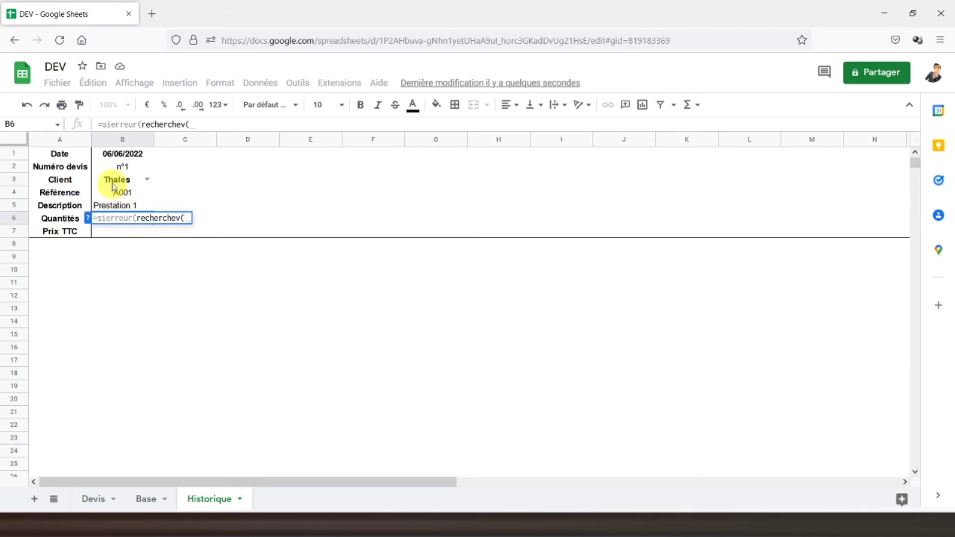
left_click(114, 186)
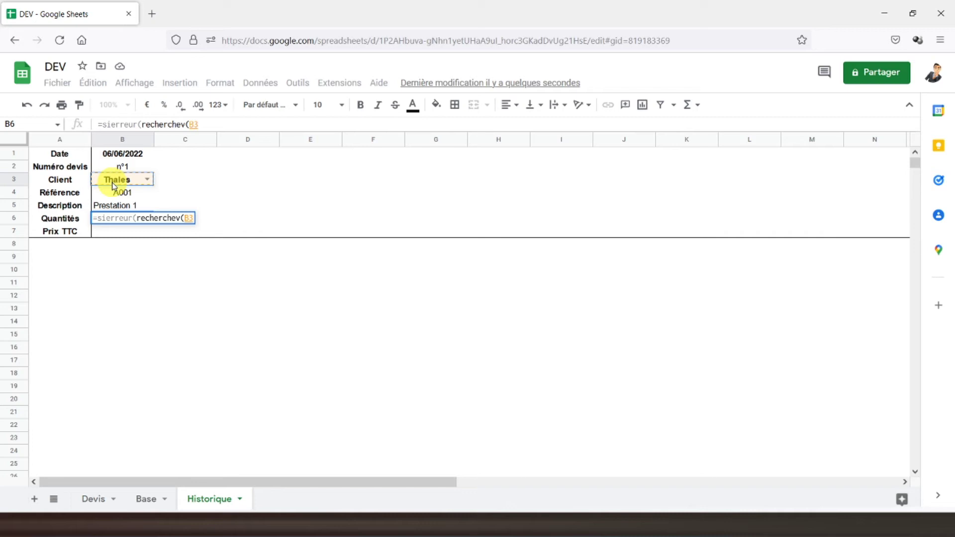
type(";")
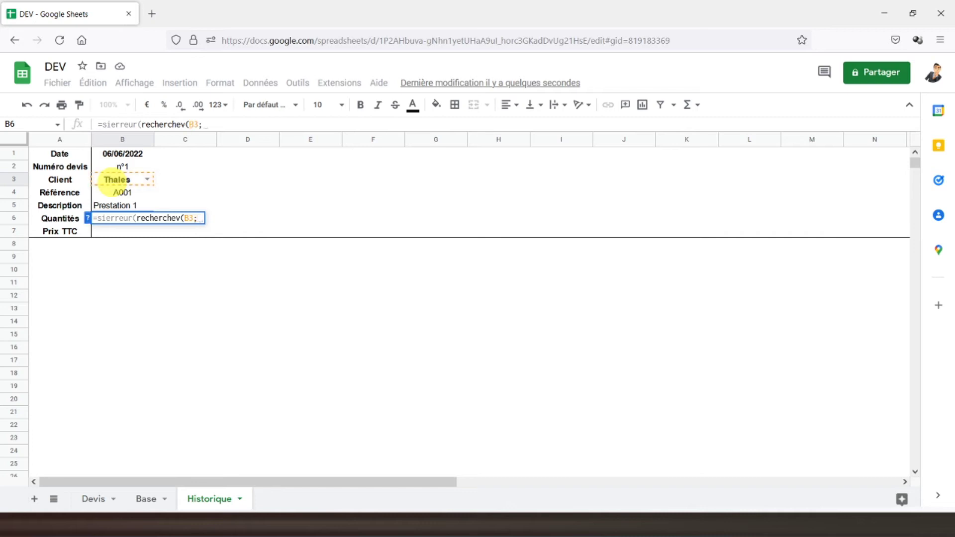
left_click(92, 500)
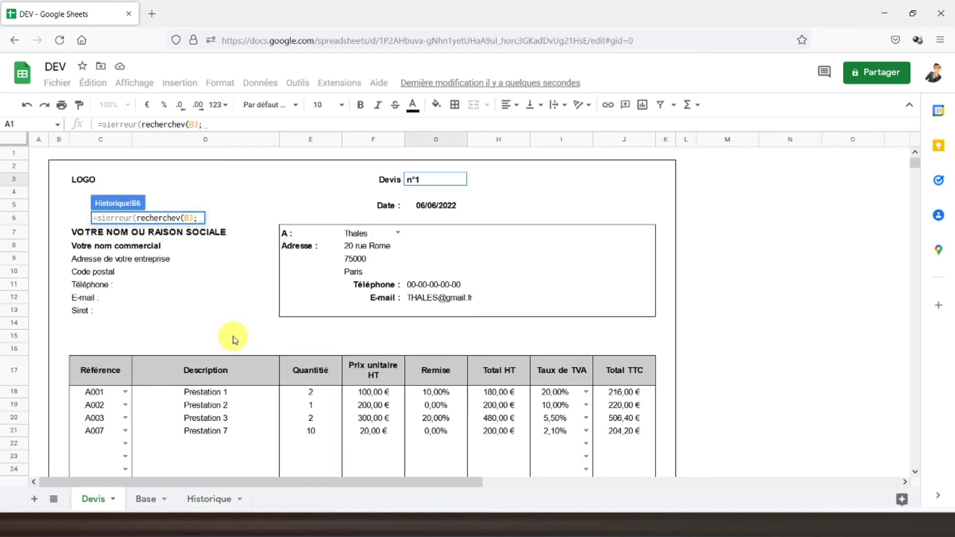
scroll(231, 338, "down", 2)
scroll(231, 338, "down", 2)
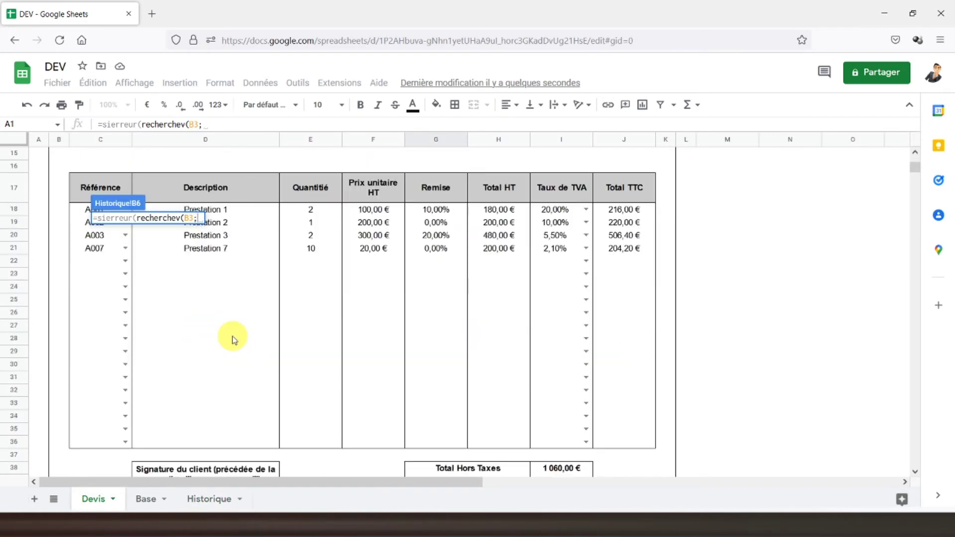
left_click(87, 211)
left_click_drag(87, 211, 388, 445)
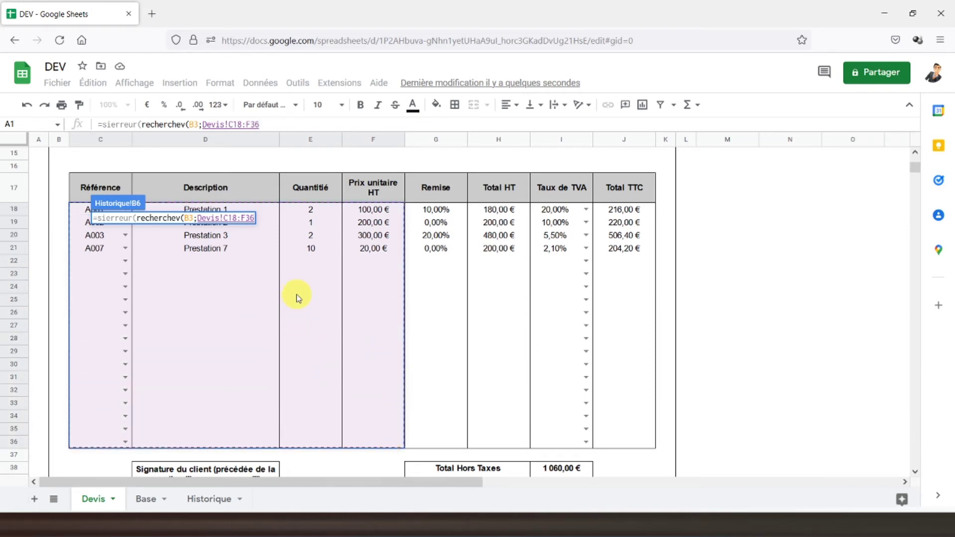
- Complete the Quantités formula in B6 with column index 3, exact match faux and "" as the error value
type(";")
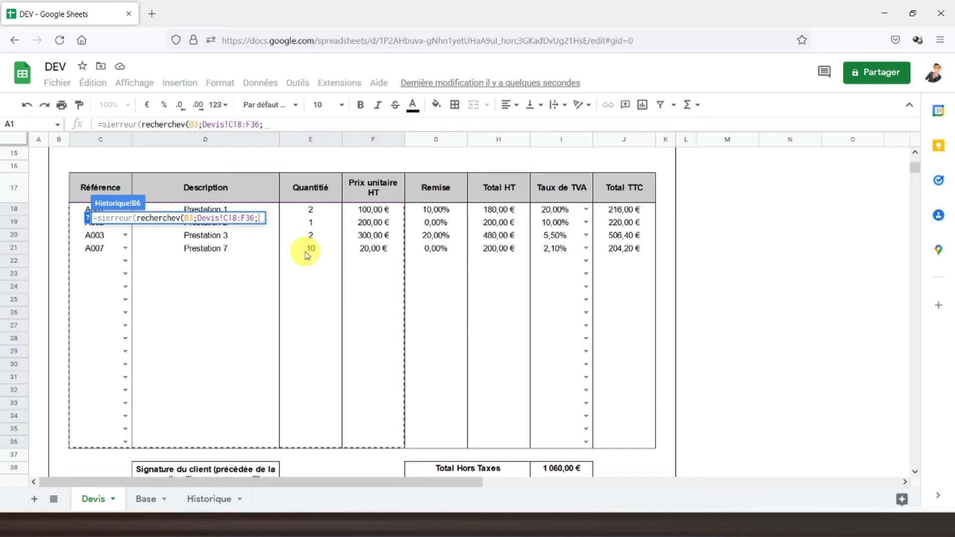
type("3;faux")
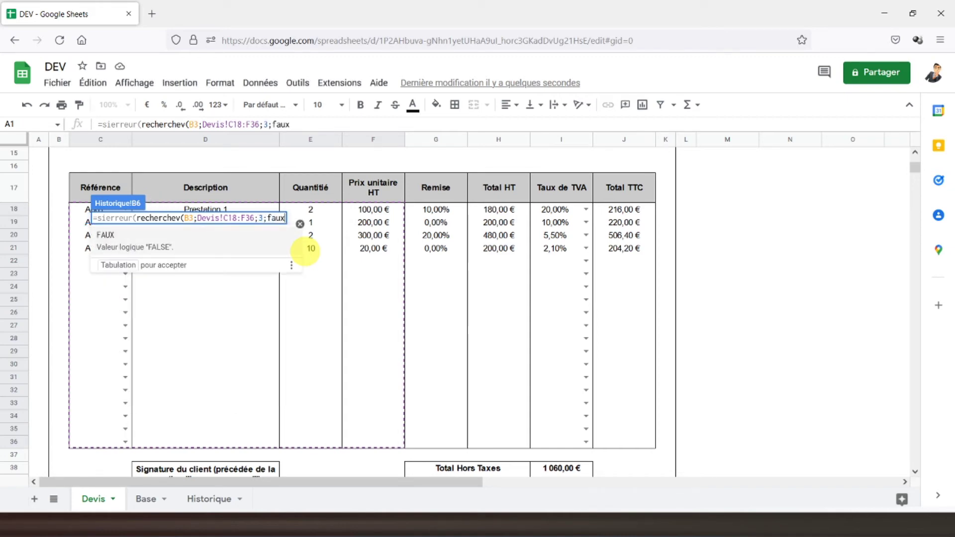
type(")")
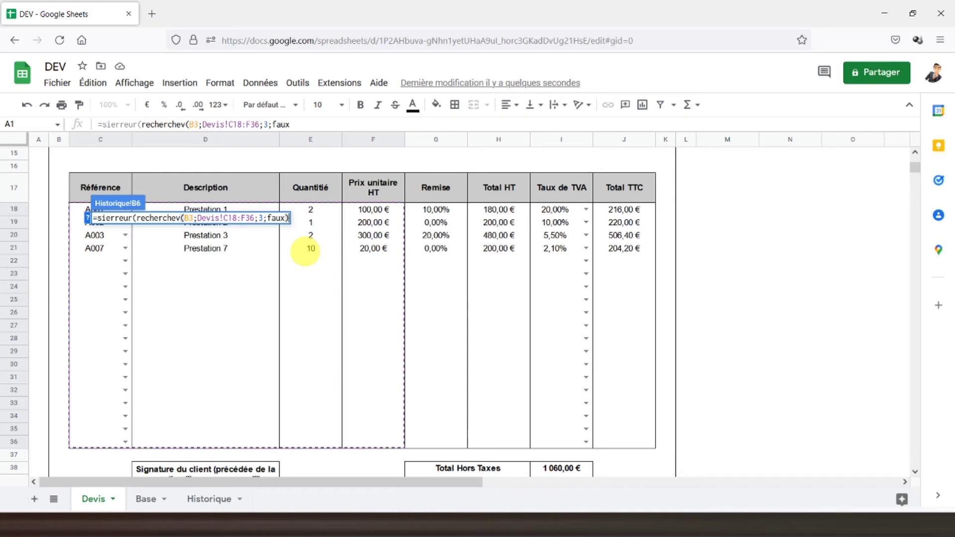
left_click(309, 121)
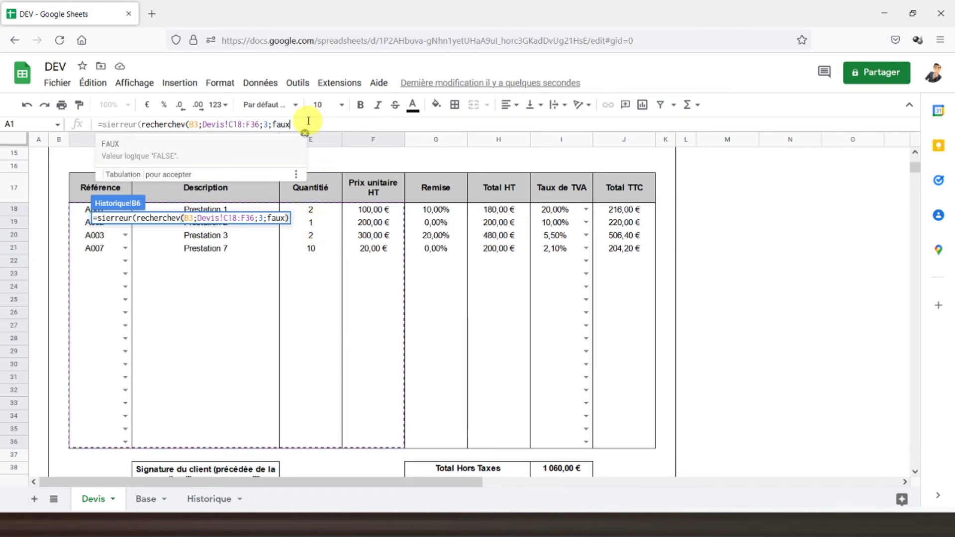
type(";")
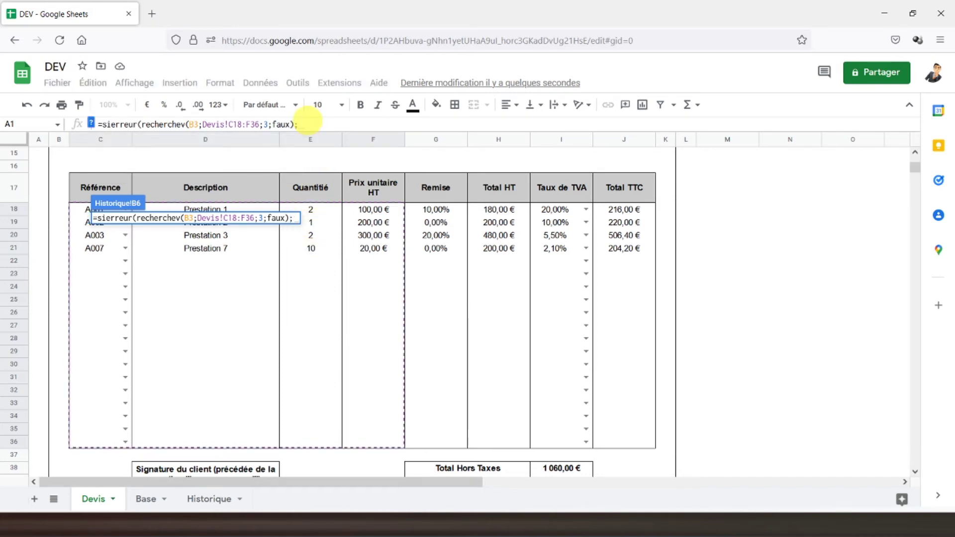
type("\"\")")
key("Return")
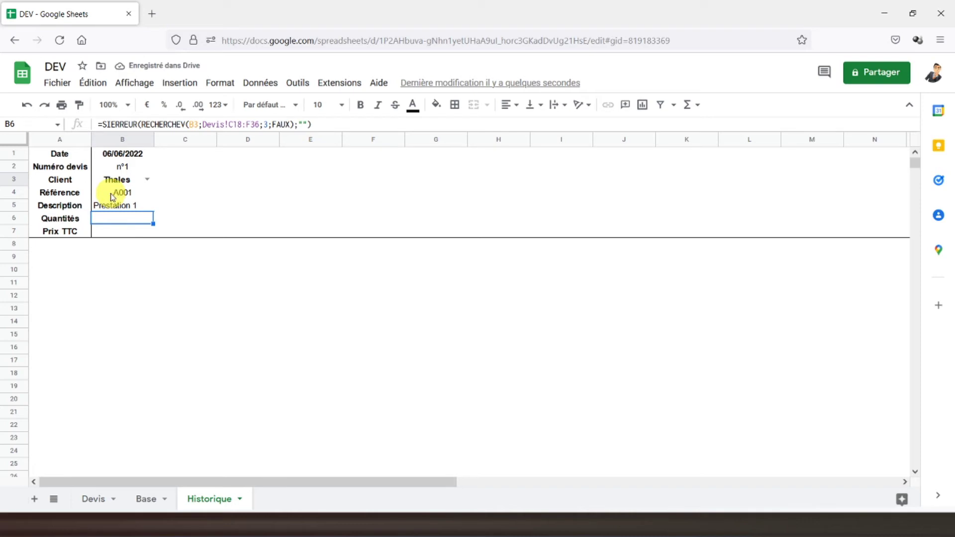
- Compare the Quantités formula in B6 with the Description formulas in Historique B5 and Devis D18
left_click(111, 208)
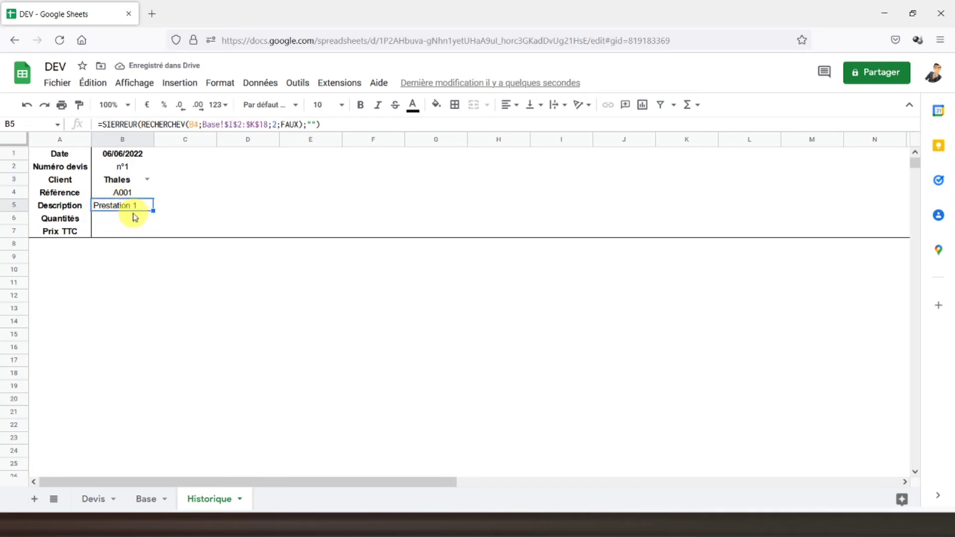
left_click(120, 223)
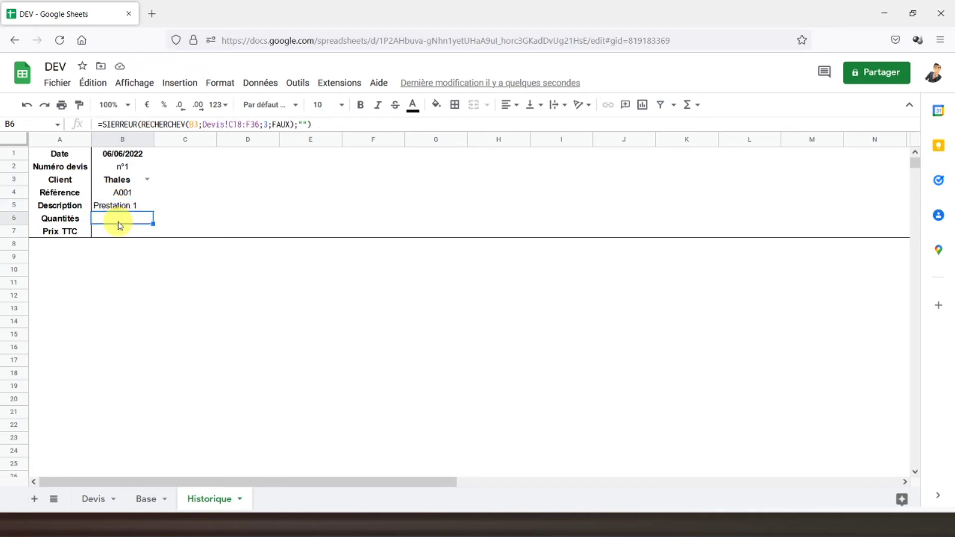
left_click(93, 499)
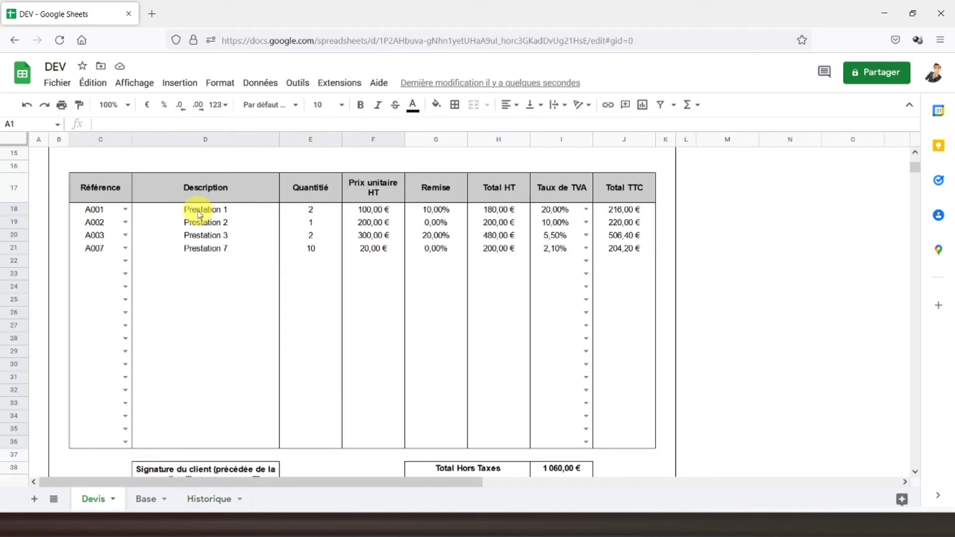
left_click(223, 209)
left_click(293, 215)
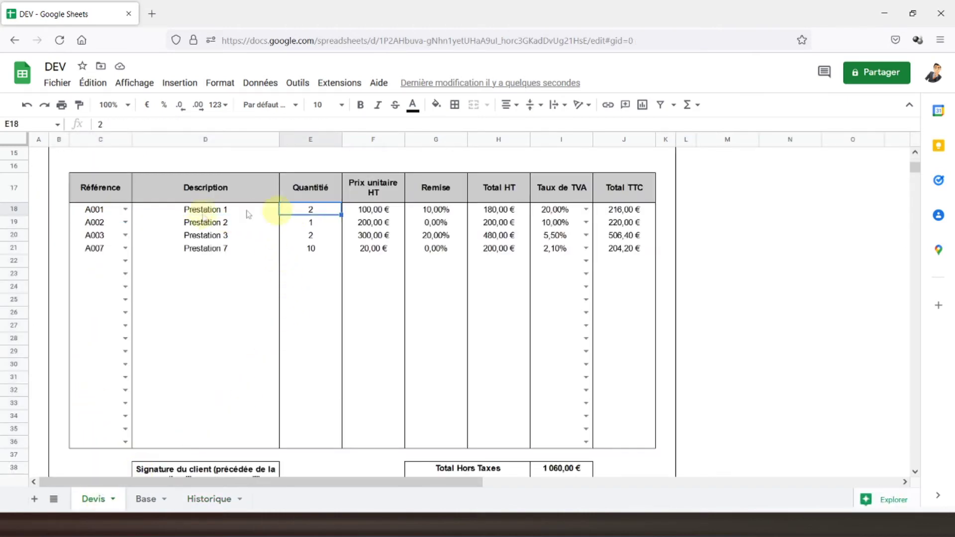
left_click(201, 211)
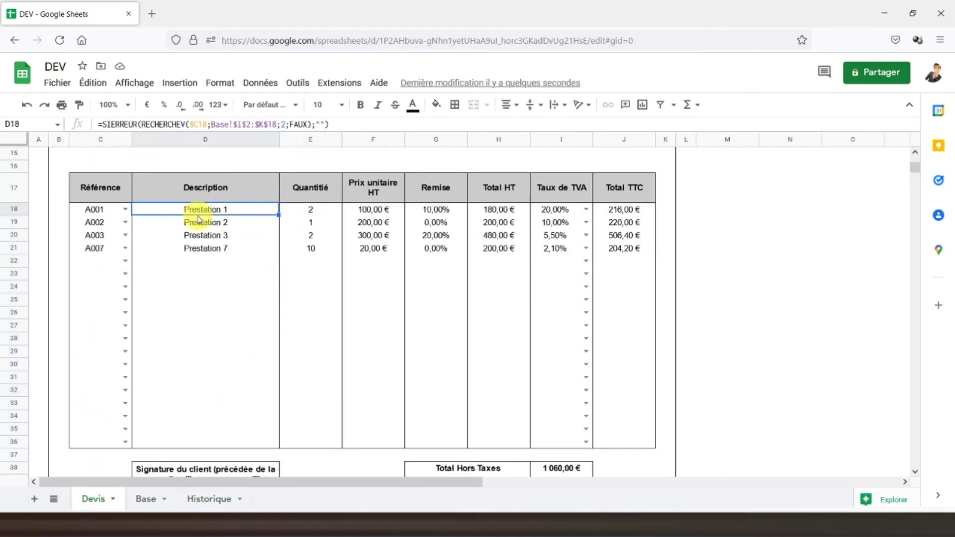
left_click(201, 499)
left_click(130, 206)
- Change the search key in the Quantités formula in B6 to the reference cell B4
left_click(129, 221)
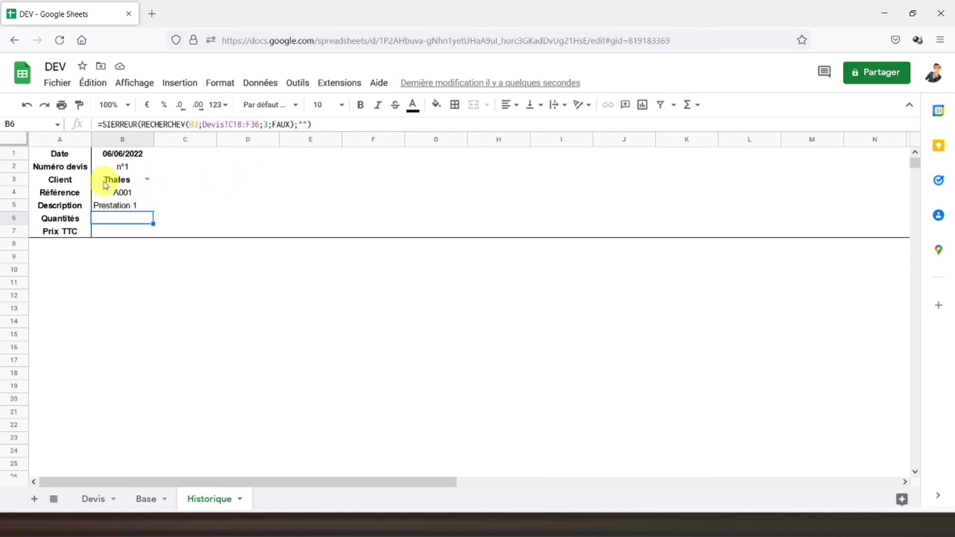
left_click(196, 123)
key("BackSpace")
type("4")
key("Return")
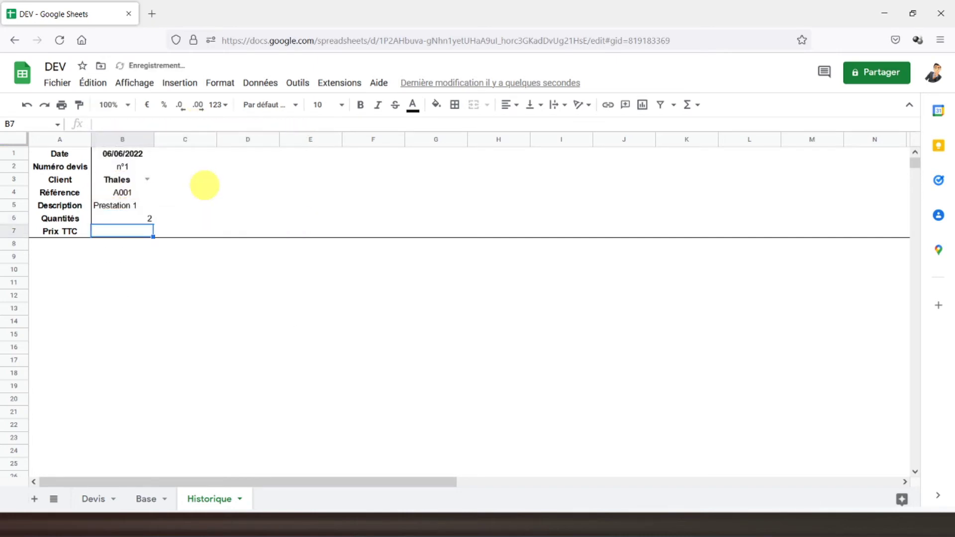
- Centre the quantity in B6 horizontally
left_click(122, 215)
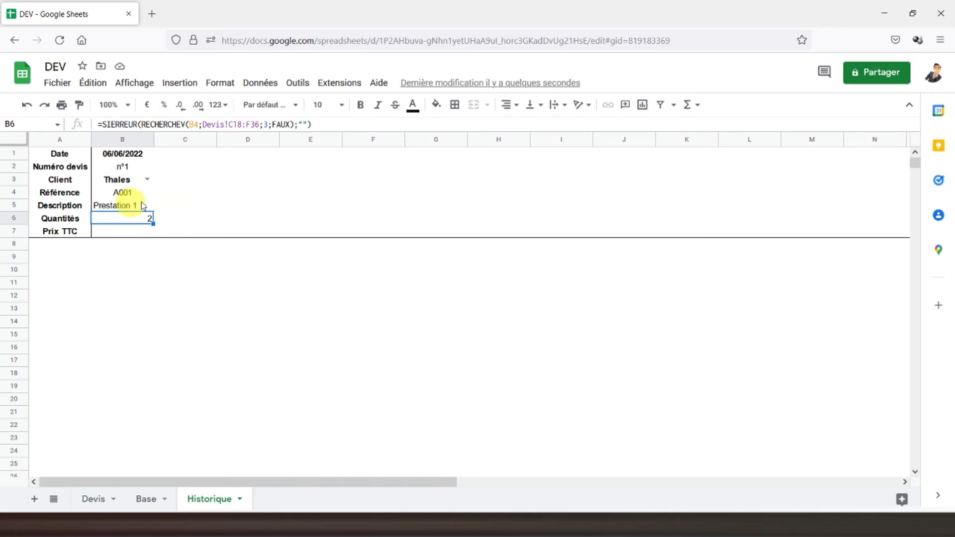
left_click(502, 108)
left_click(522, 126)
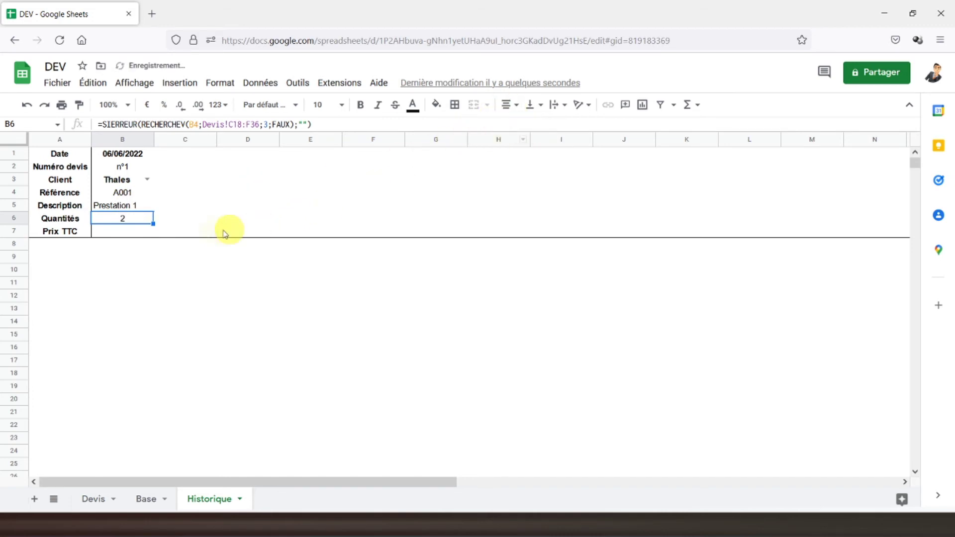
- Make the lookup range in the Quantités formula in B6 absolute, as Devis!$C$18:$F$36
left_click(125, 233)
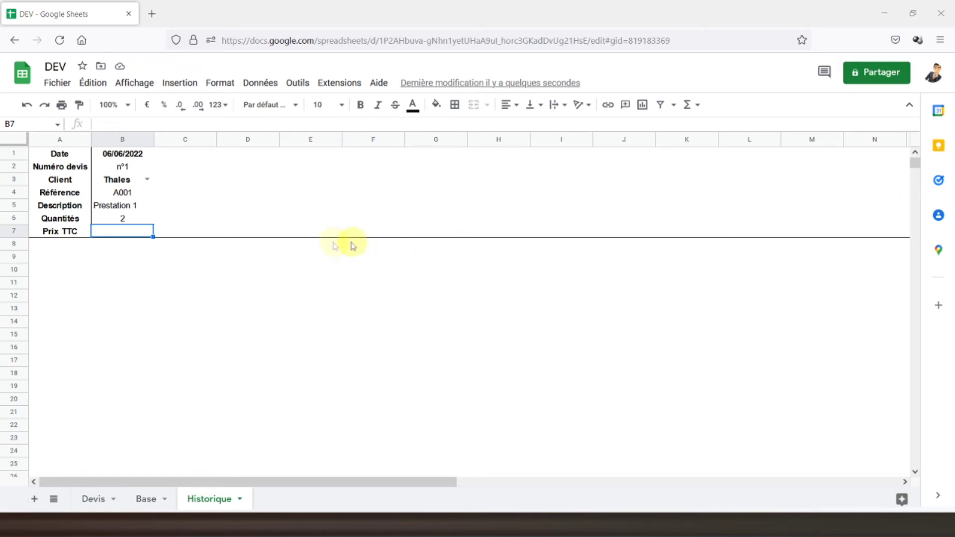
left_click(139, 222)
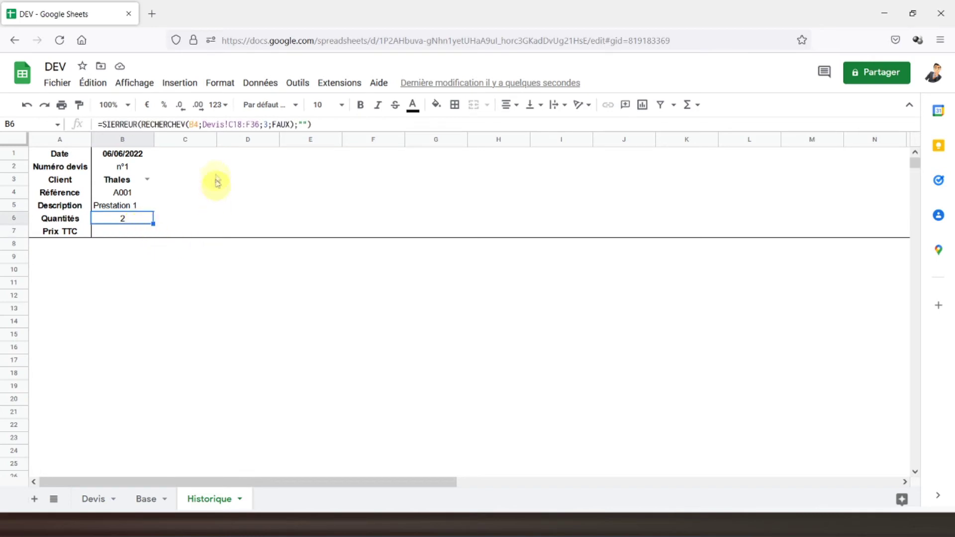
left_click(234, 124)
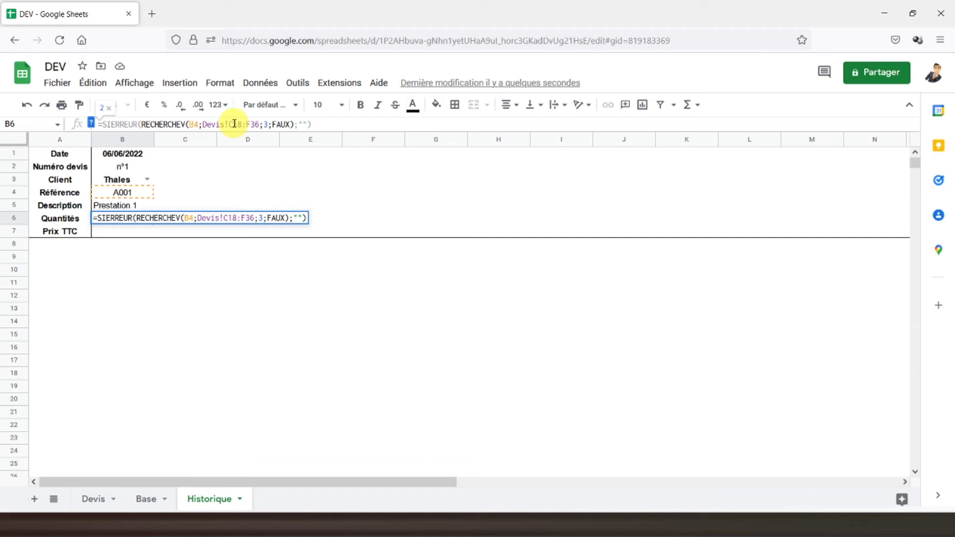
key("F4")
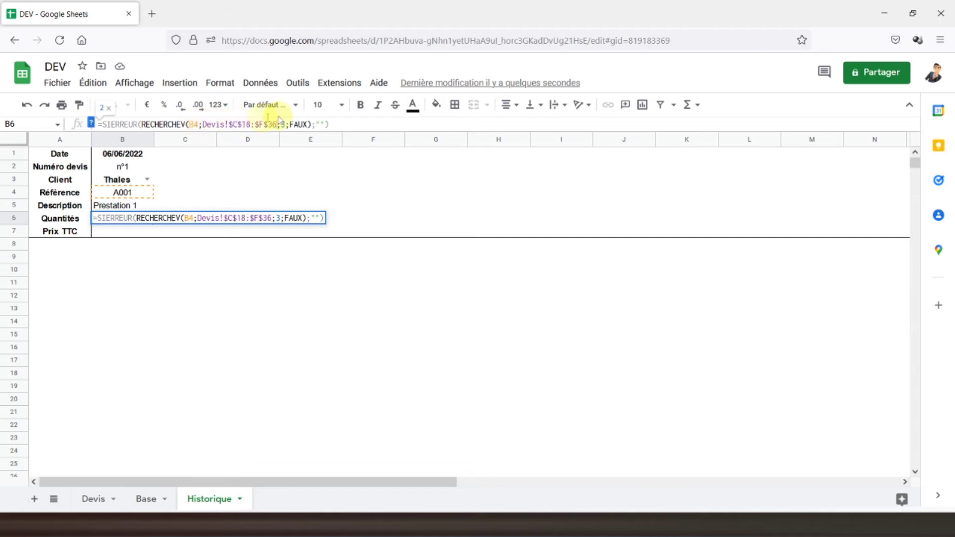
key("Return")
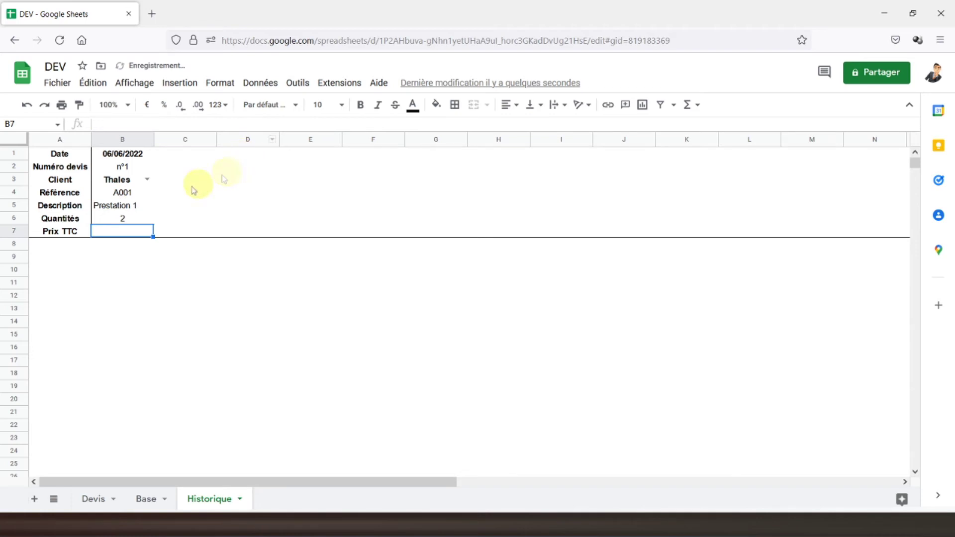
- Replace the empty-text error value in the Quantités formula in B6 with 0
left_click(115, 224)
left_click(324, 125)
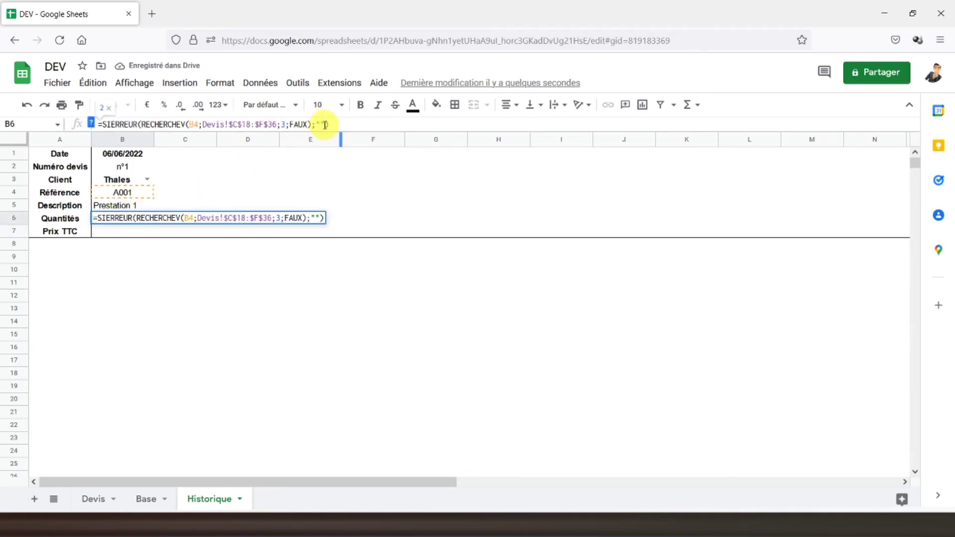
key("BackSpace")
key("BackSpace")
type("0")
key("Return")
- Copy the Quantités formula from B6 into the Prix TTC cell B7
left_click(129, 223)
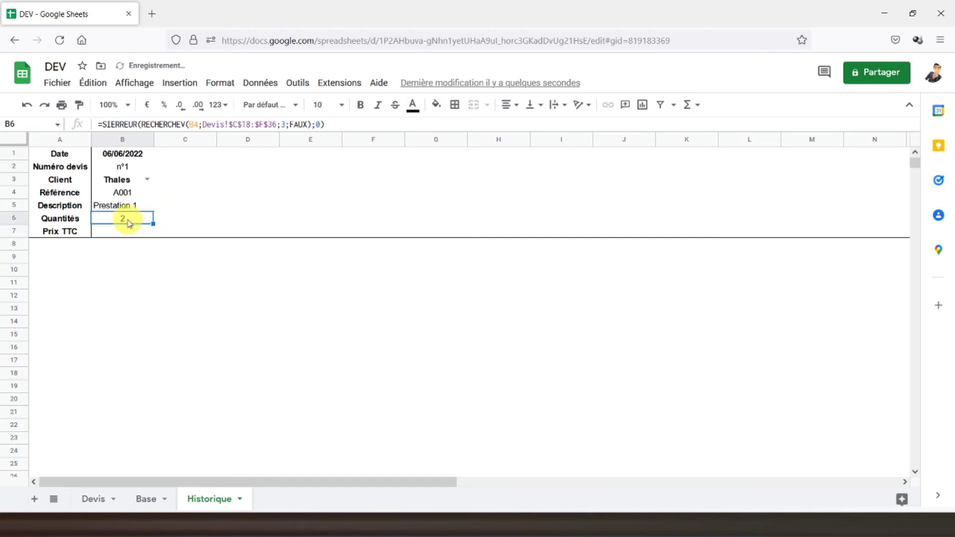
key("ctrl+c")
left_click(127, 233)
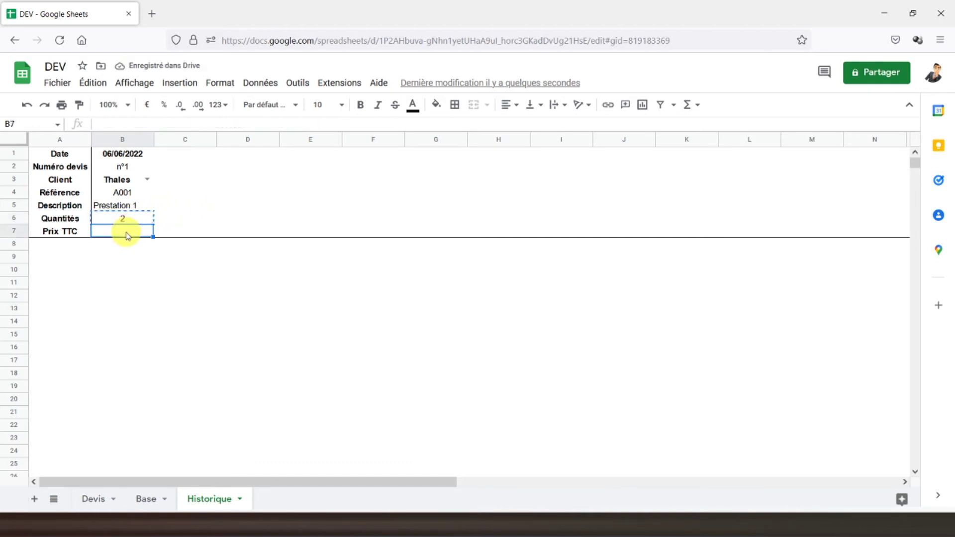
key("ctrl+v")
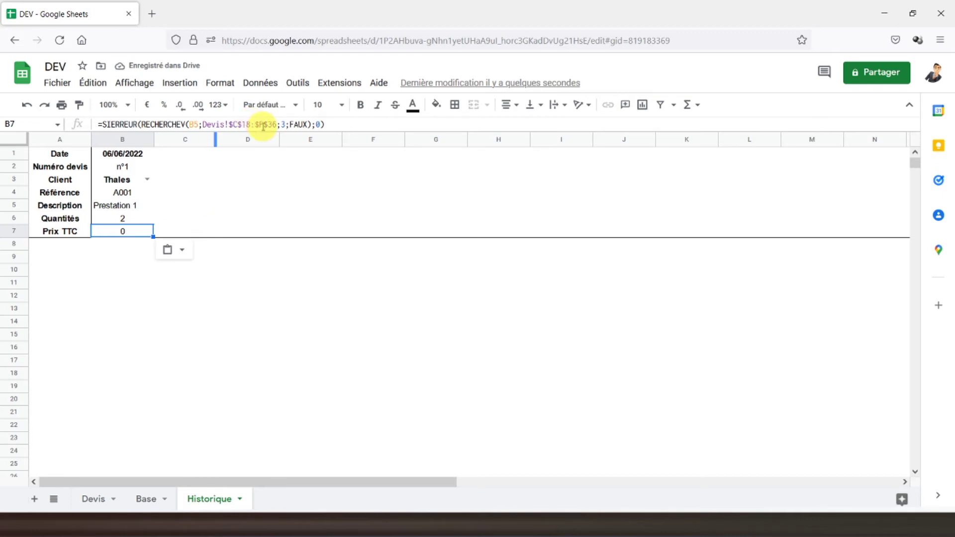
- Extend the lookup range in the Prix TTC formula in B7 to Devis!$C$18:$J$36, taking in the Total TTC column
left_click(92, 499)
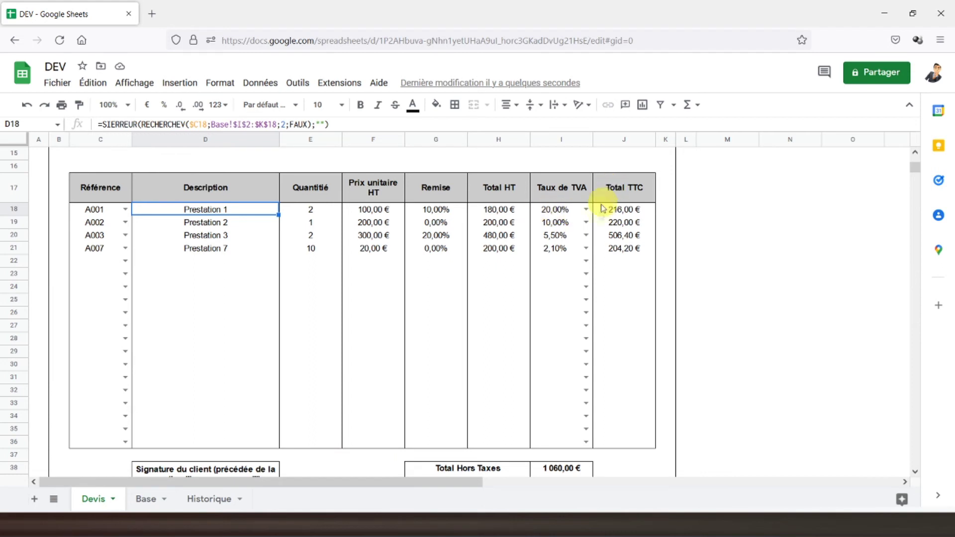
left_click(208, 499)
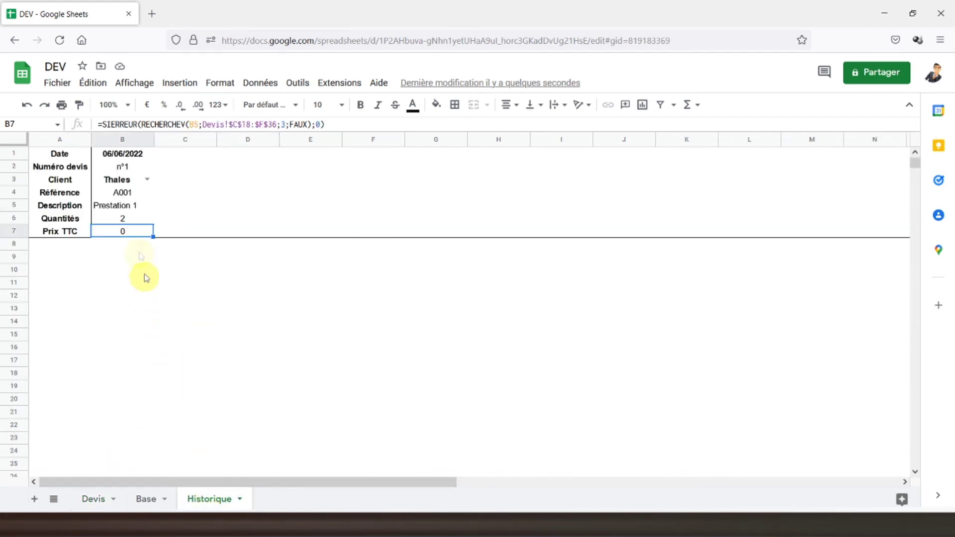
left_click(264, 125)
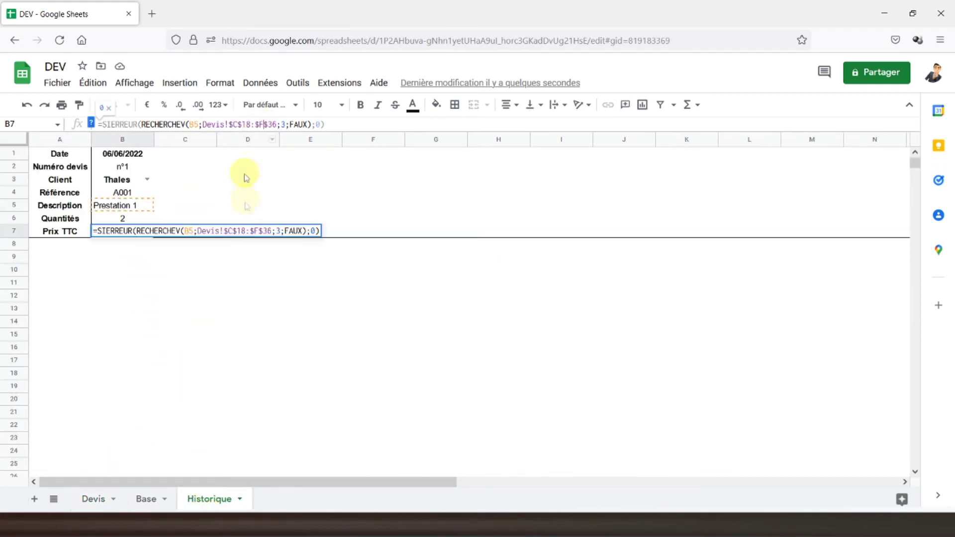
key("BackSpace")
type("j")
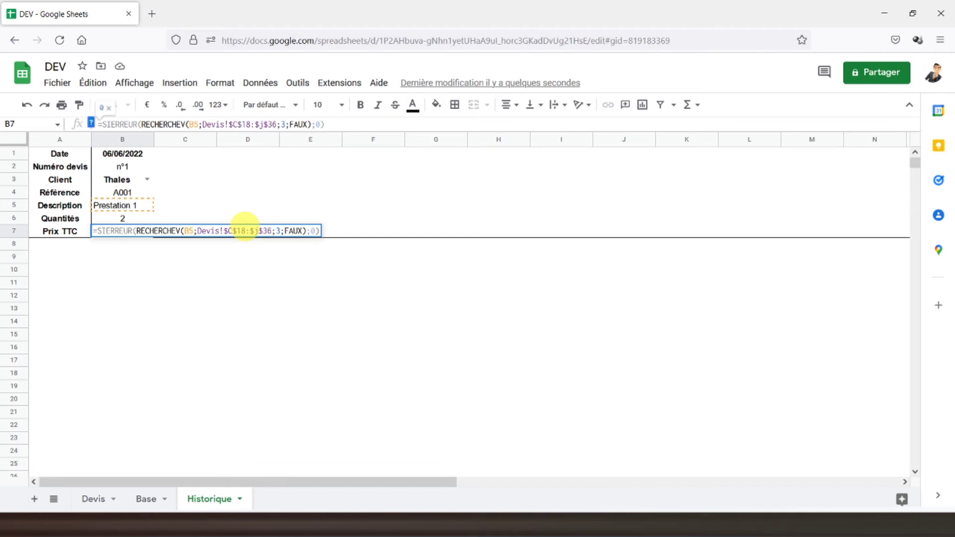
key("Return")
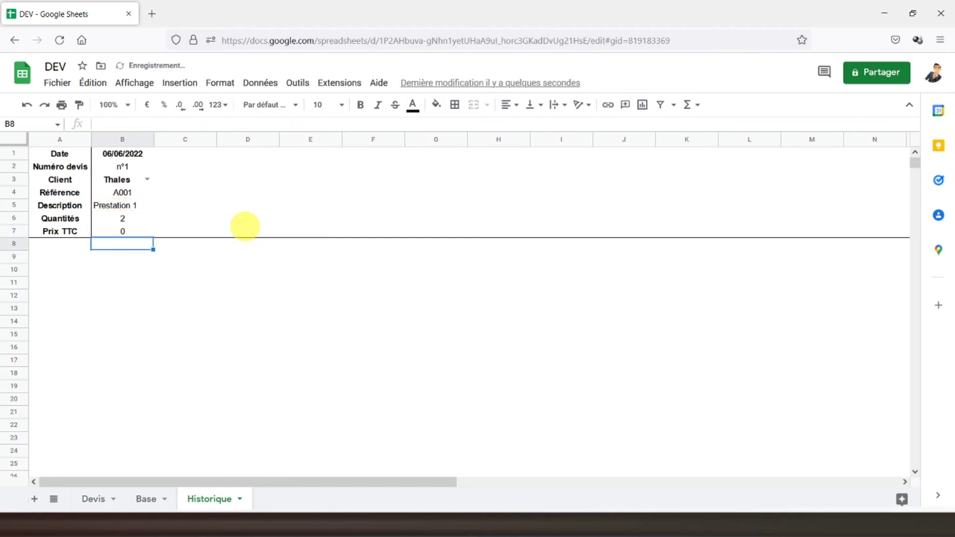
- Set the column index in the Prix TTC formula in B7 to 8, the position of Total TTC in Devis
left_click(98, 499)
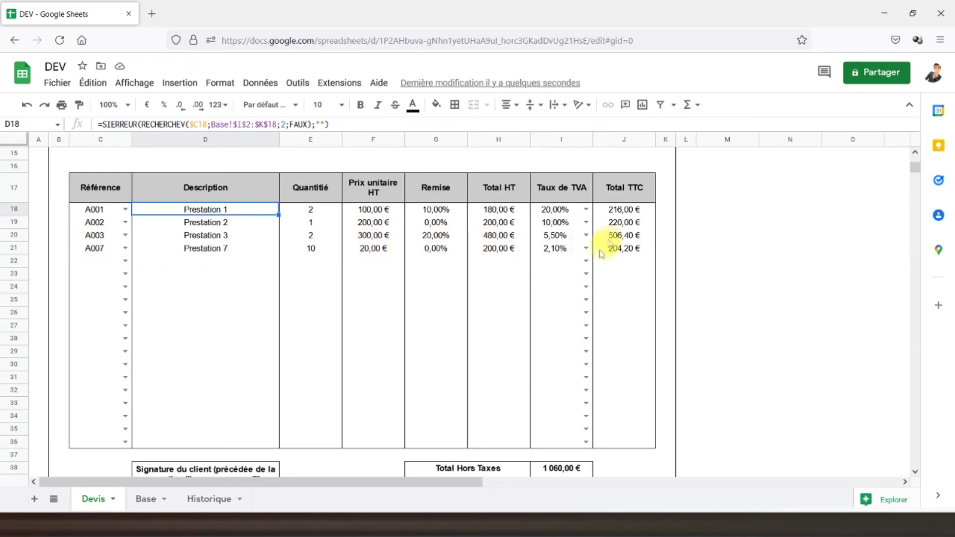
left_click(207, 499)
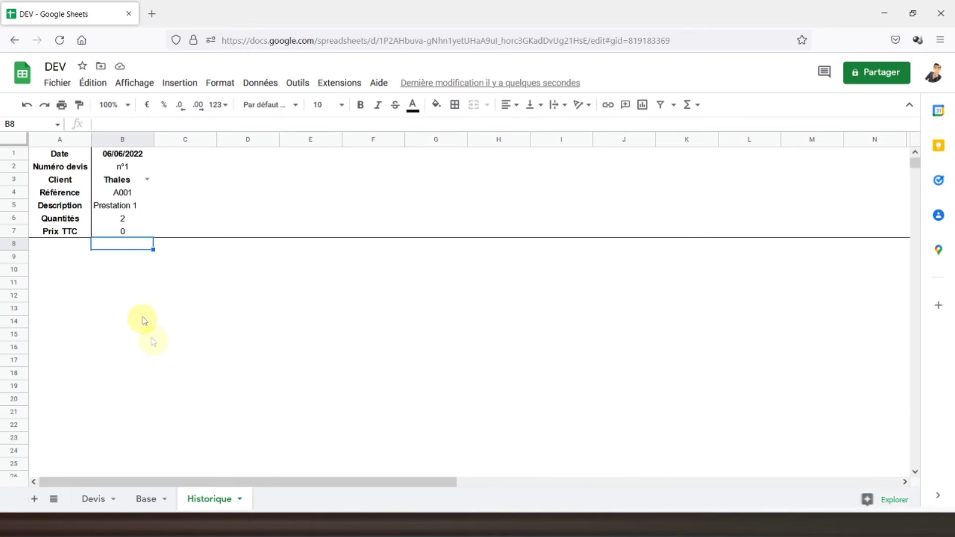
left_click(114, 232)
left_click(285, 124)
type("36;3;FAUX);0)")
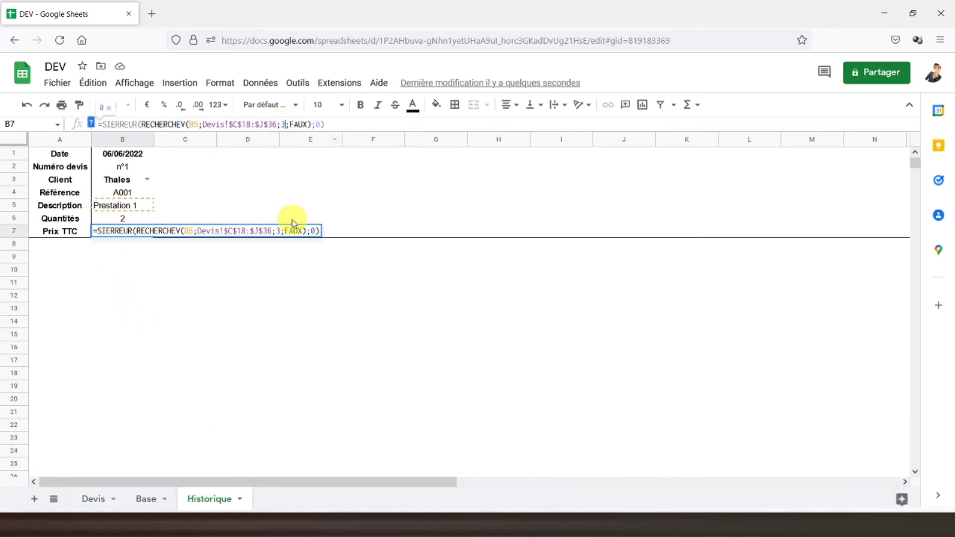
key("BackSpace")
type("8")
key("Return")
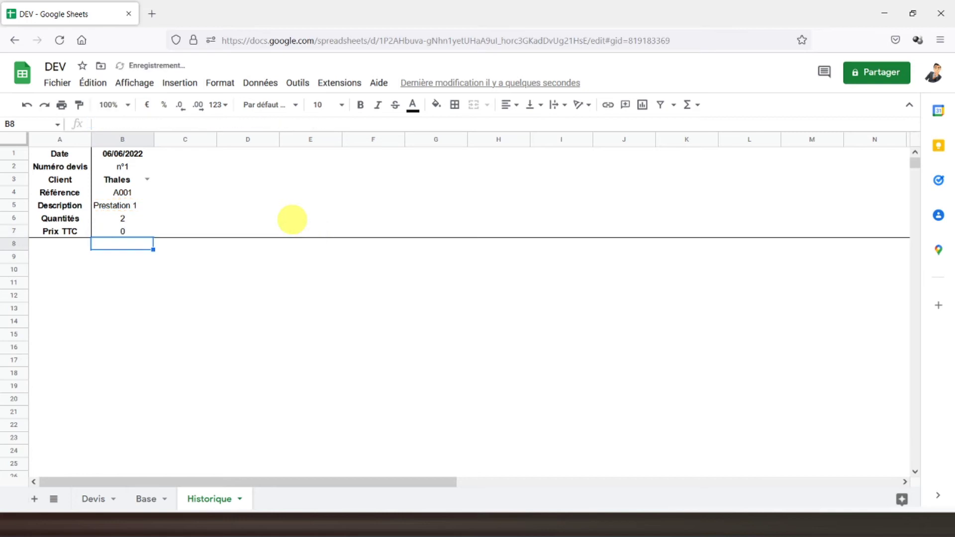
- Change the search key in the Prix TTC formula in B7 to the reference cell B4
left_click(120, 232)
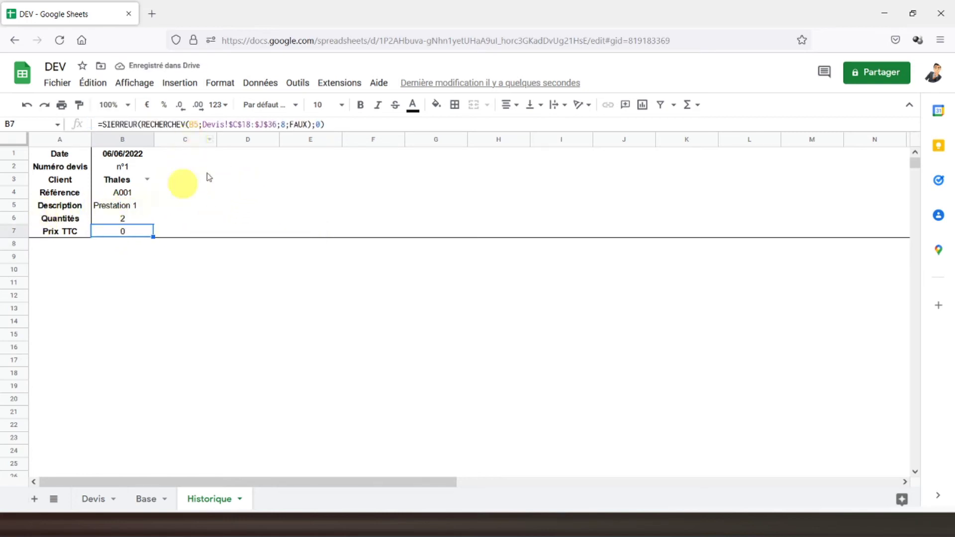
left_click(199, 124)
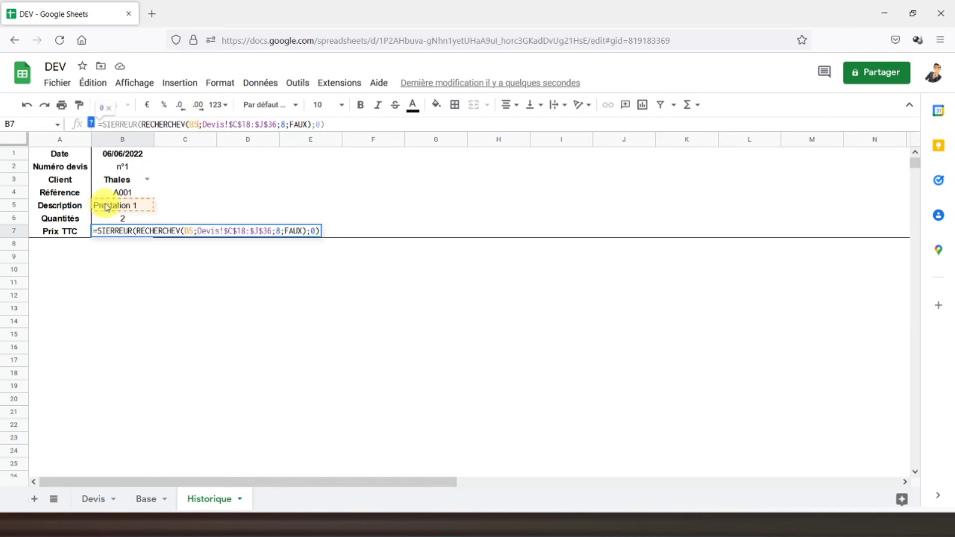
left_click(156, 235)
key("Return")
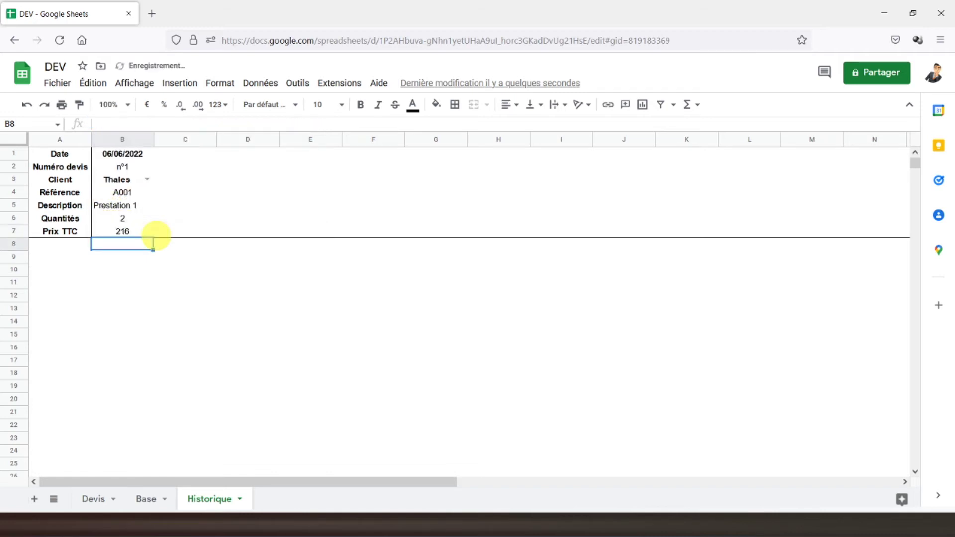
- Format the Prix TTC in B7 as euro currency and add a bottom border to the cell
left_click(127, 232)
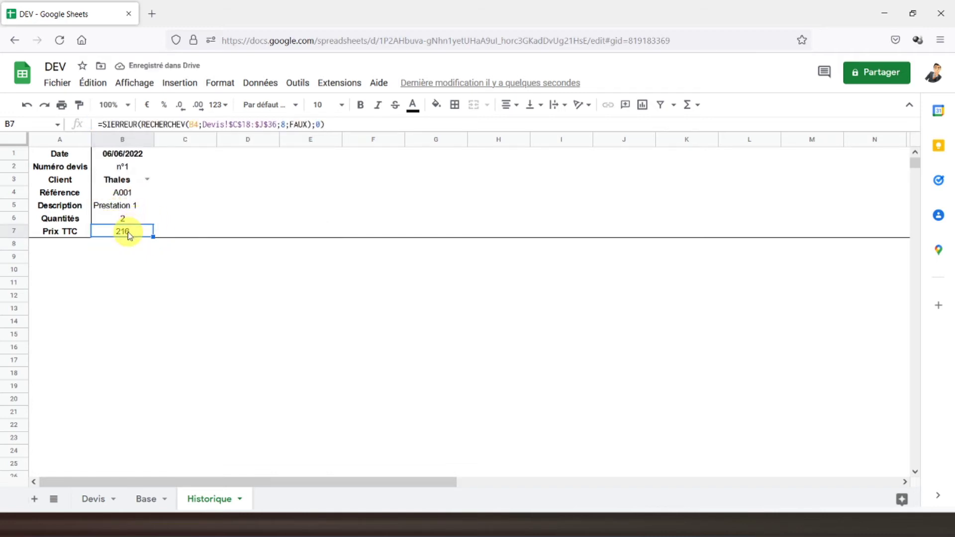
left_click(147, 105)
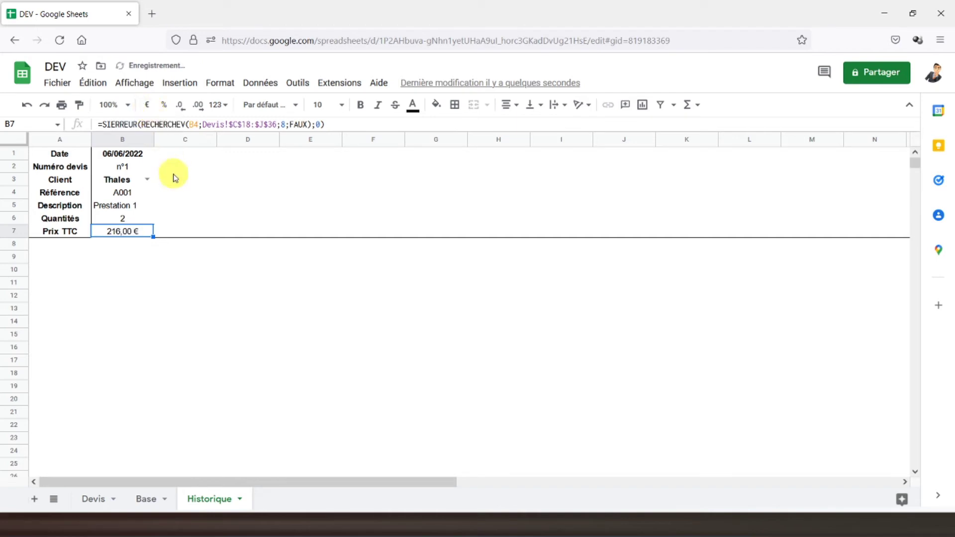
left_click(124, 192)
left_click(121, 208)
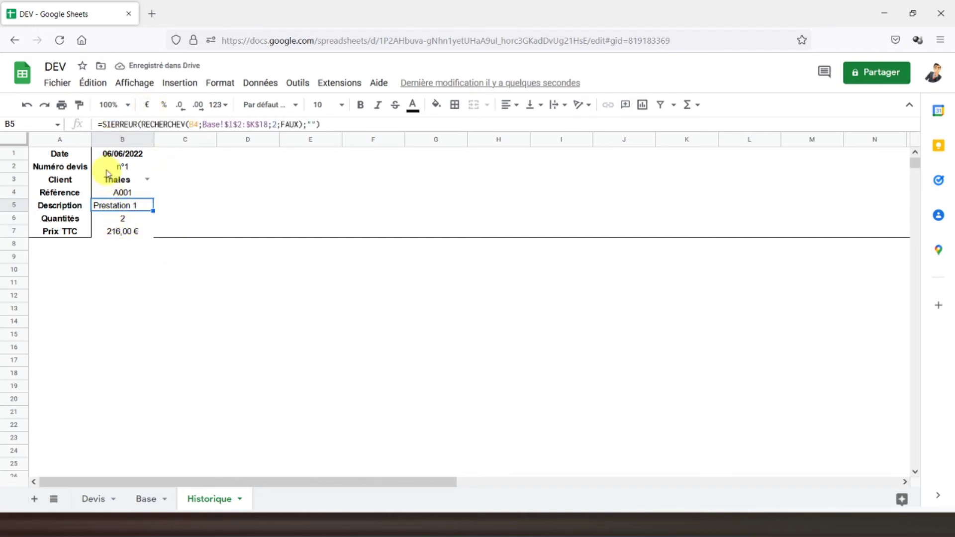
left_click(122, 233)
left_click(455, 106)
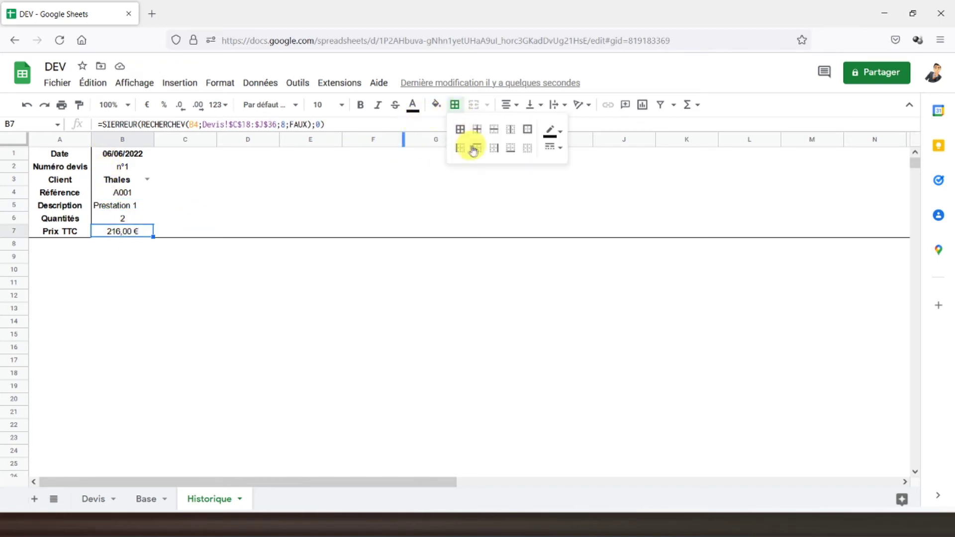
left_click(511, 147)
left_click(210, 228)
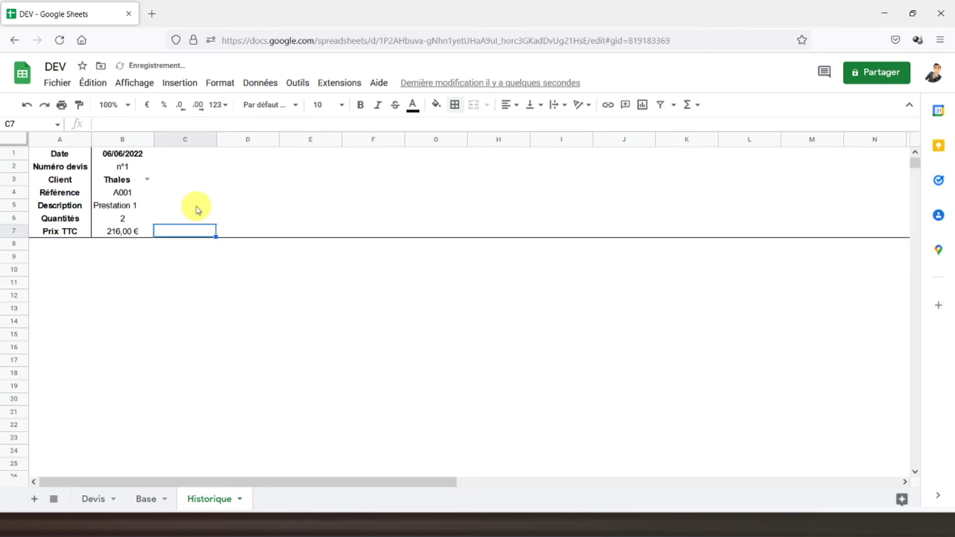
- Copy the article block in rows 4 to 7 and paste it directly below, starting at row 8
left_click(148, 499)
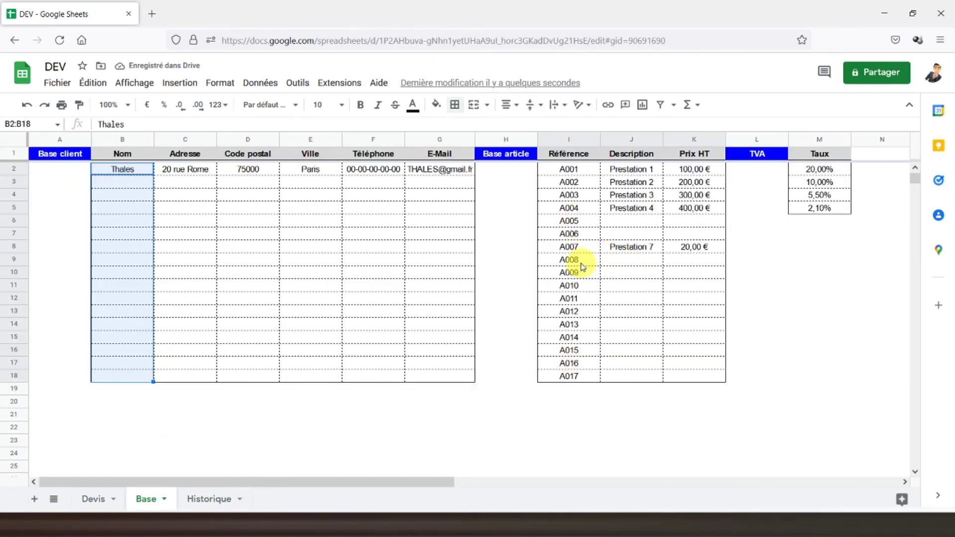
left_click(205, 497)
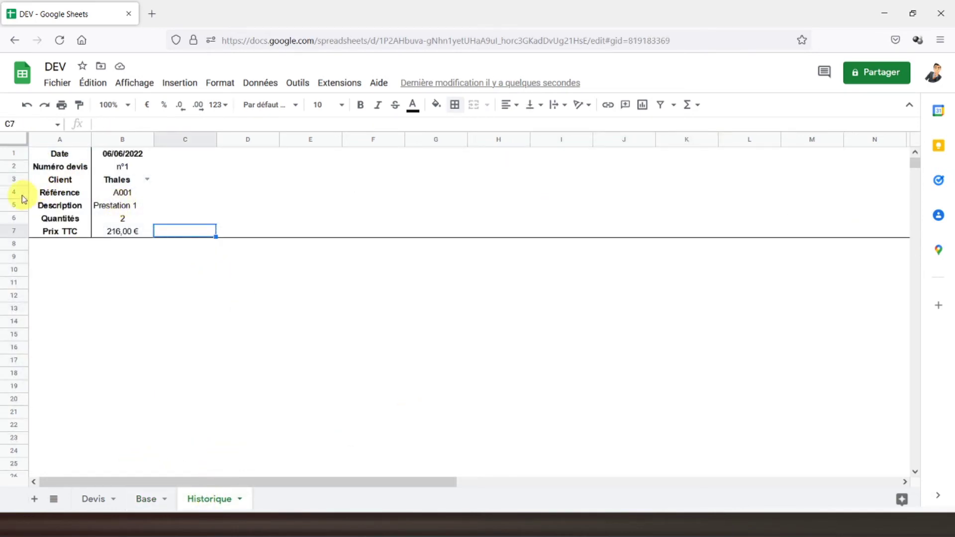
left_click_drag(20, 196, 47, 234)
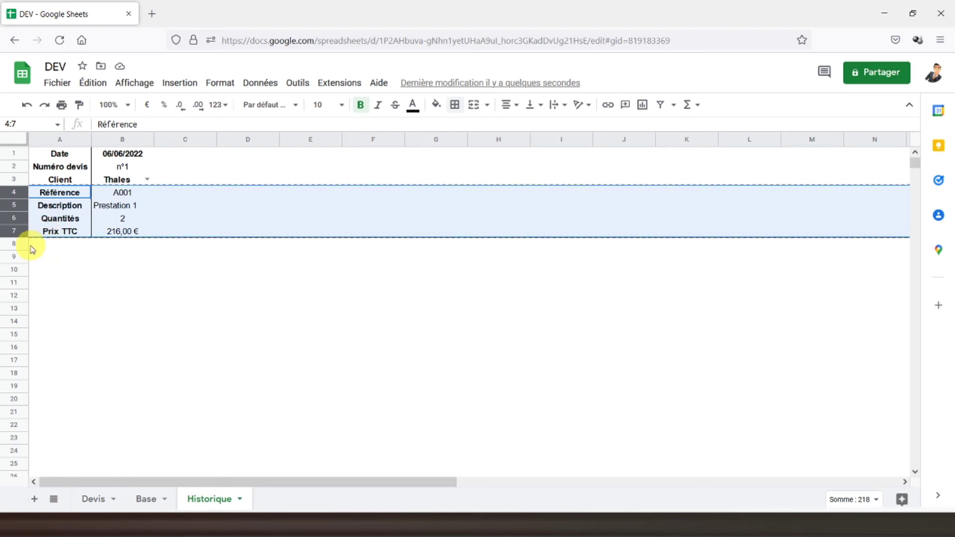
left_click(32, 249)
key("ctrl+v")
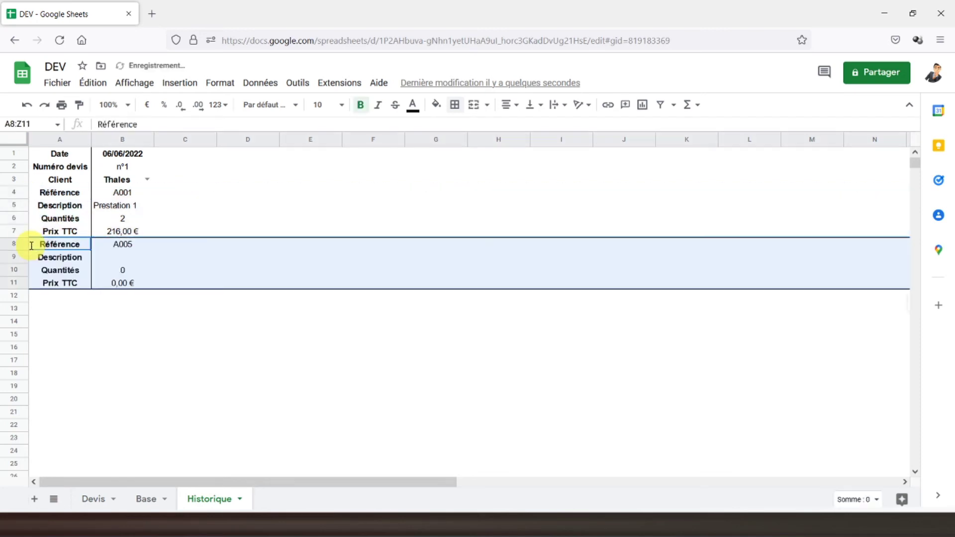
- Link the Référence of the second article block in B8 to Base!I2
left_click(120, 247)
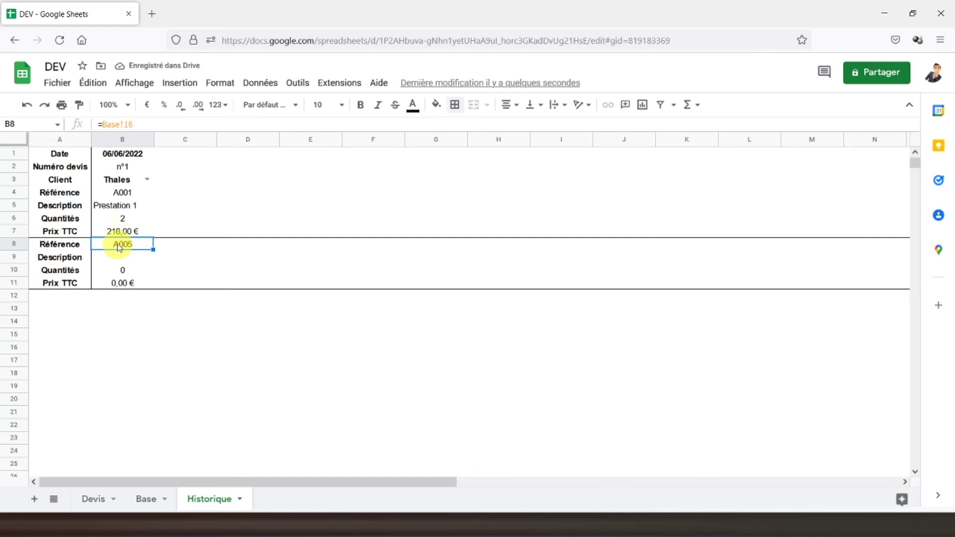
left_click(135, 125)
key("BackSpace")
key("Return")
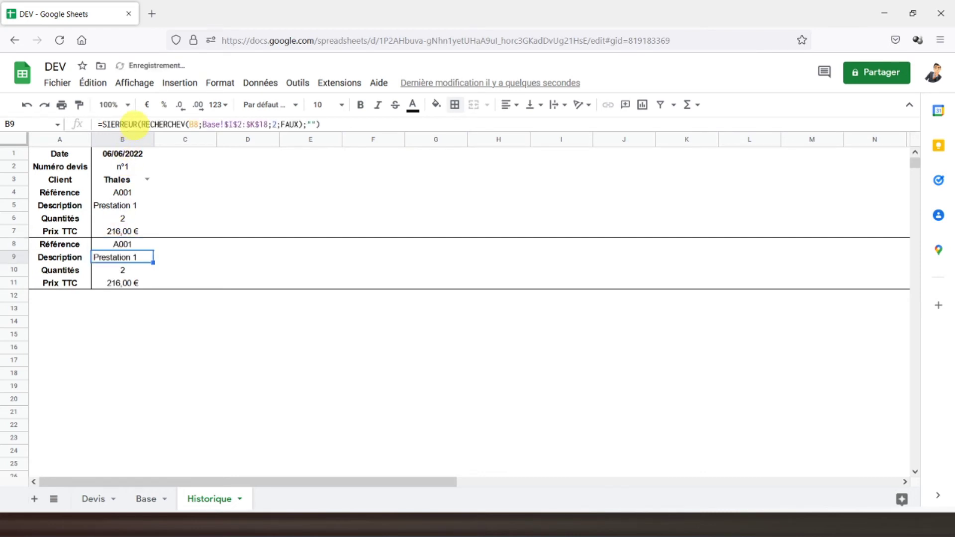
- Change the Référence link of the second article block in B8 to =Base!I3
left_click(115, 245)
left_click(143, 124)
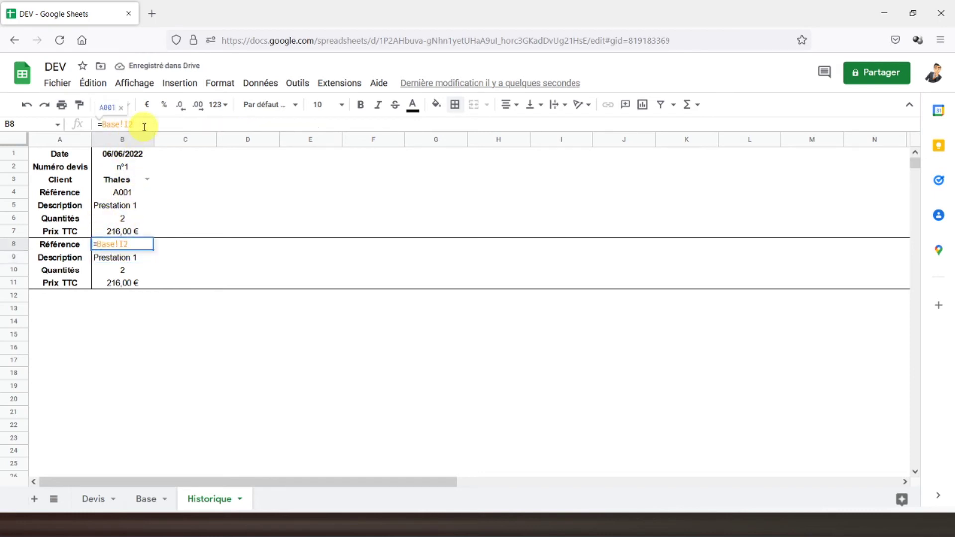
type("3")
key("Return")
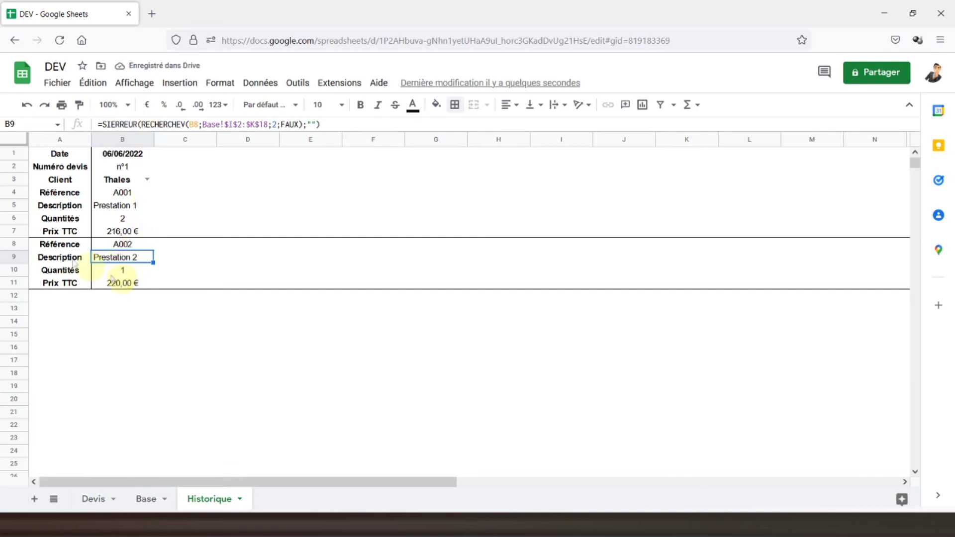
- Examine the formulas of the second article block in B8:B11 and compare its Référence link with the one in B4
left_click(121, 270)
left_click(119, 284)
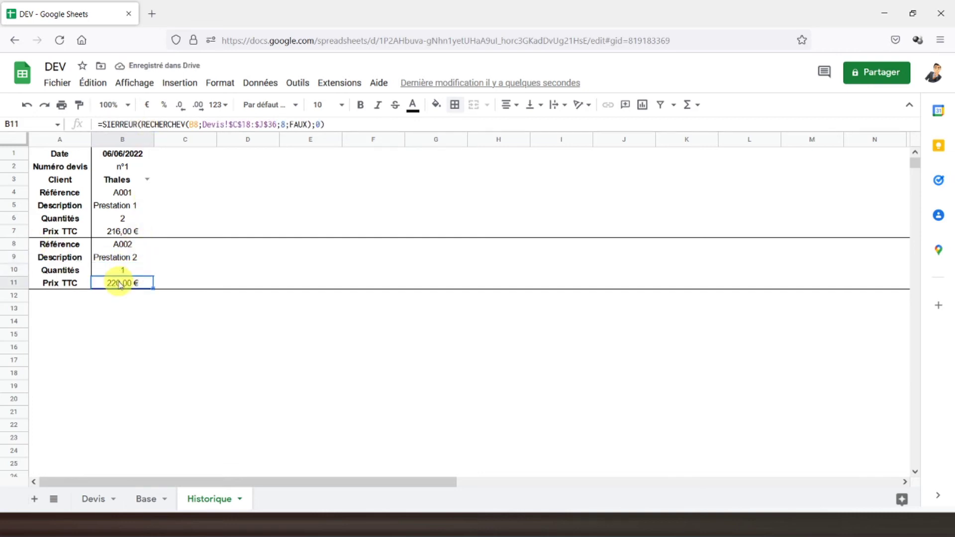
left_click(121, 245)
left_click(117, 258)
left_click(116, 271)
left_click(112, 284)
left_click(112, 244)
left_click(113, 258)
left_click(119, 271)
left_click(118, 281)
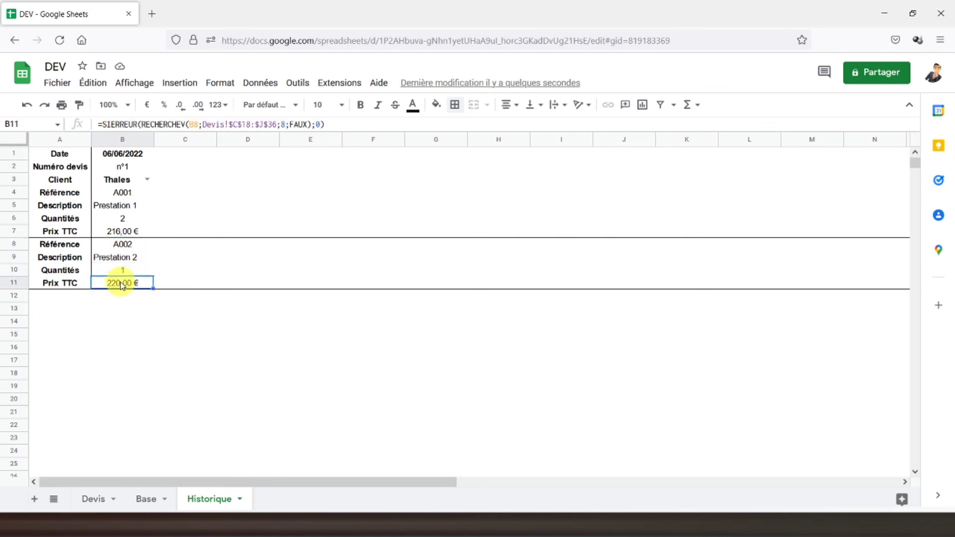
left_click(115, 249)
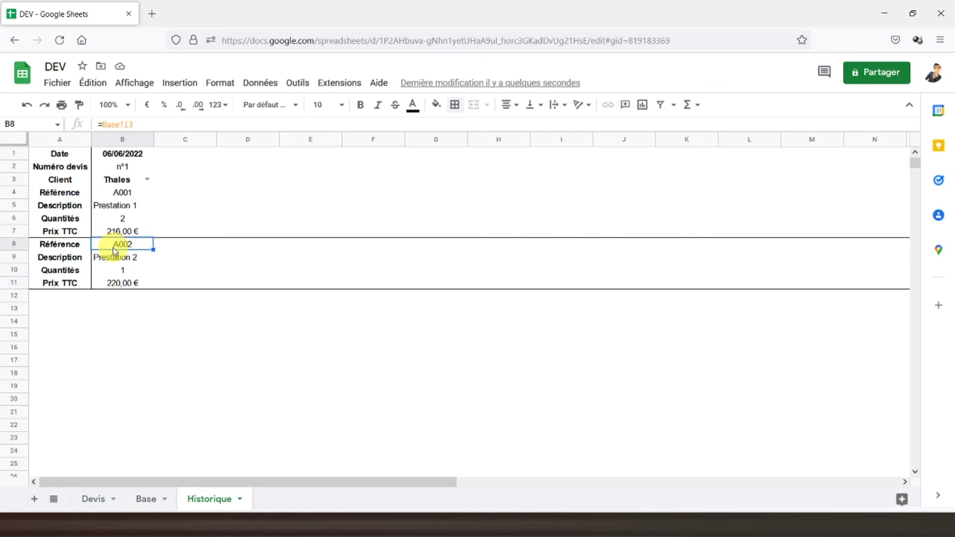
left_click(114, 194)
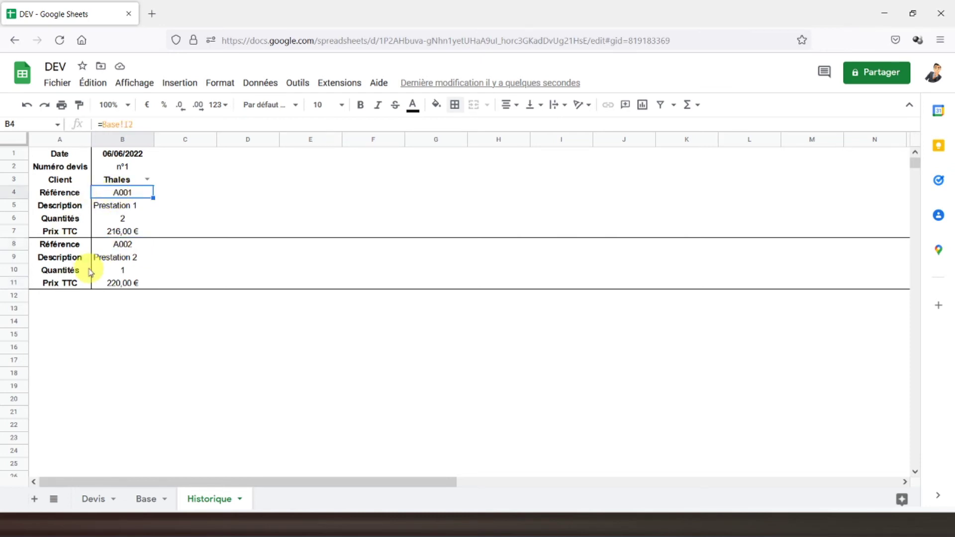
- Copy the second article block in rows 8 to 11 and paste it three times below, starting at rows 12, 16 and 20
left_click_drag(15, 244, 23, 280)
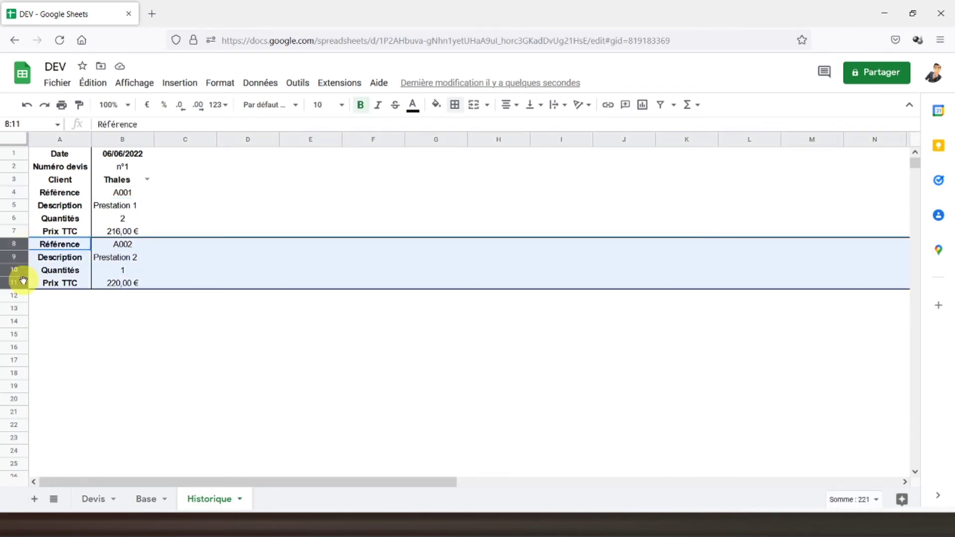
key("ctrl+c")
left_click(38, 298)
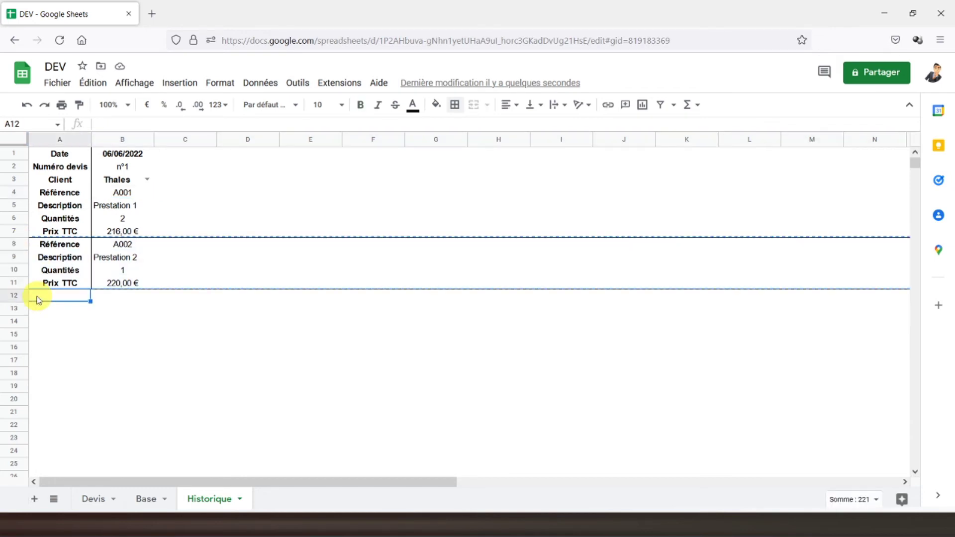
key("ctrl+v")
left_click(45, 351)
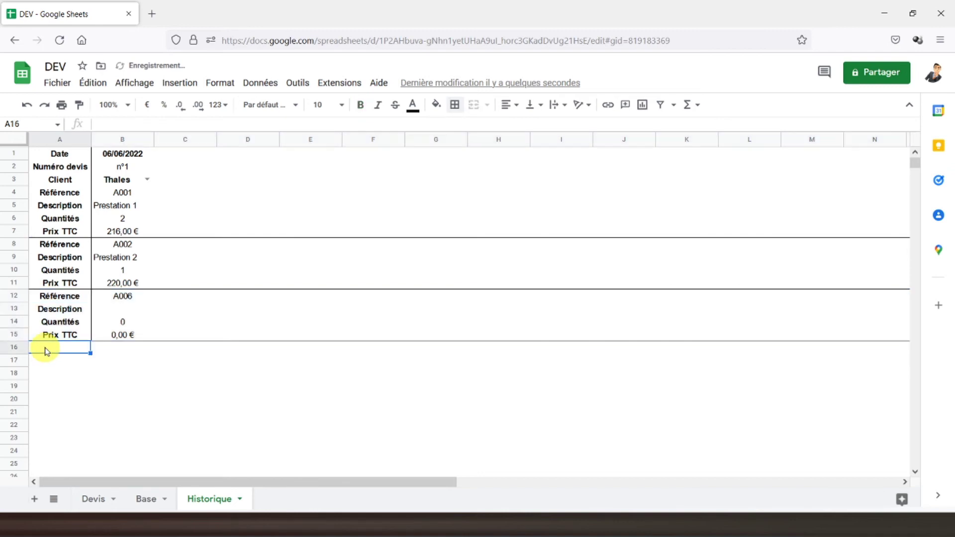
key("ctrl+v")
left_click(52, 398)
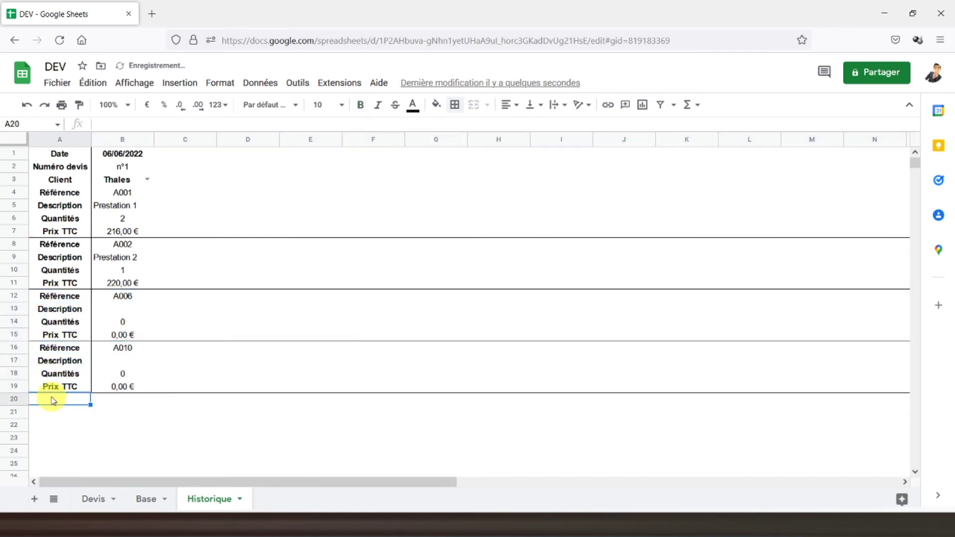
key("ctrl+v")
- Relink the Référence cells B12, B16 and B20 to Base!I4, Base!I5 and Base!I6 respectively
left_click(123, 246)
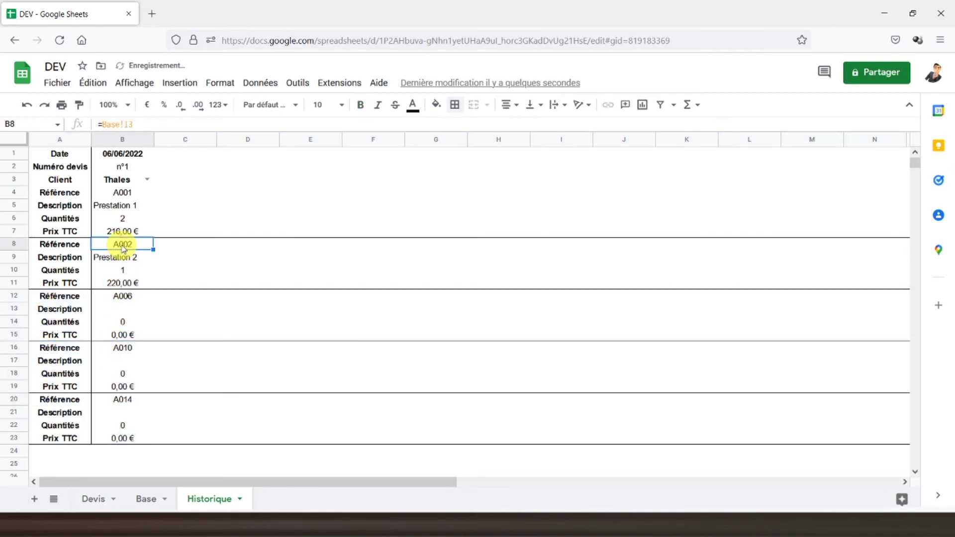
left_click(123, 296)
left_click(146, 125)
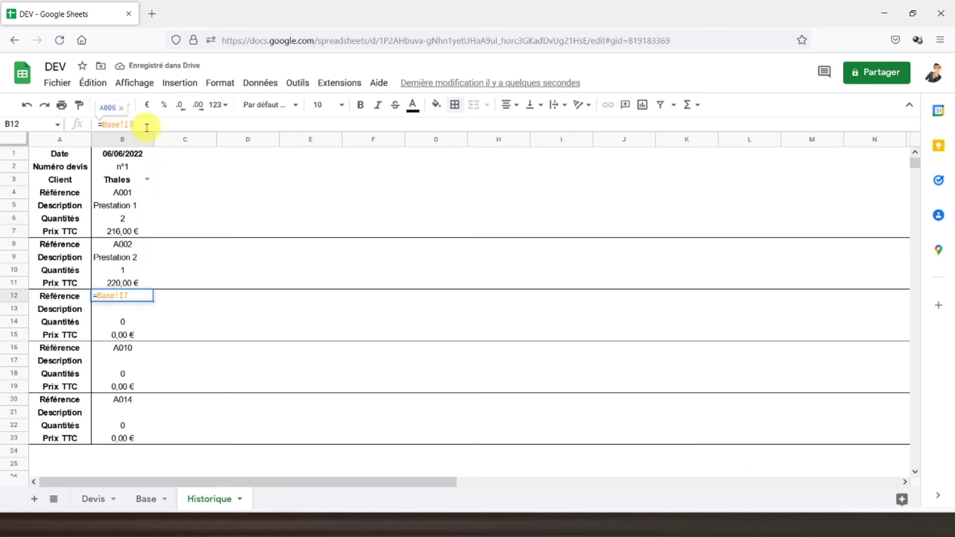
key("Return")
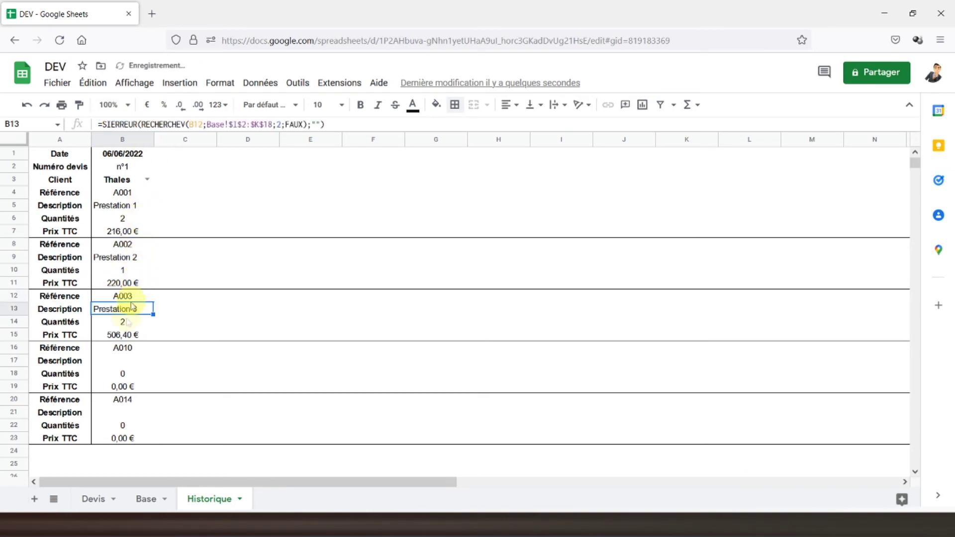
left_click(122, 347)
left_click(148, 123)
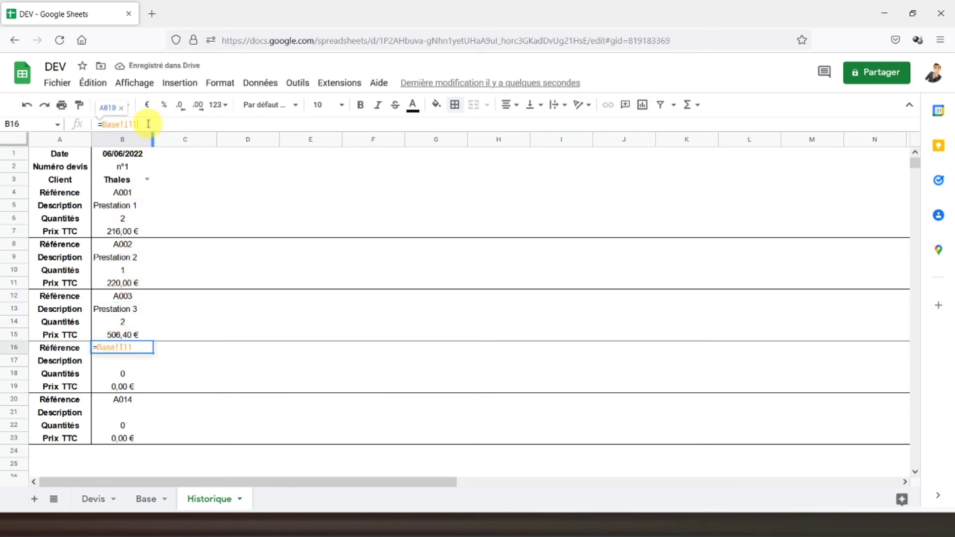
type("5")
key("Return")
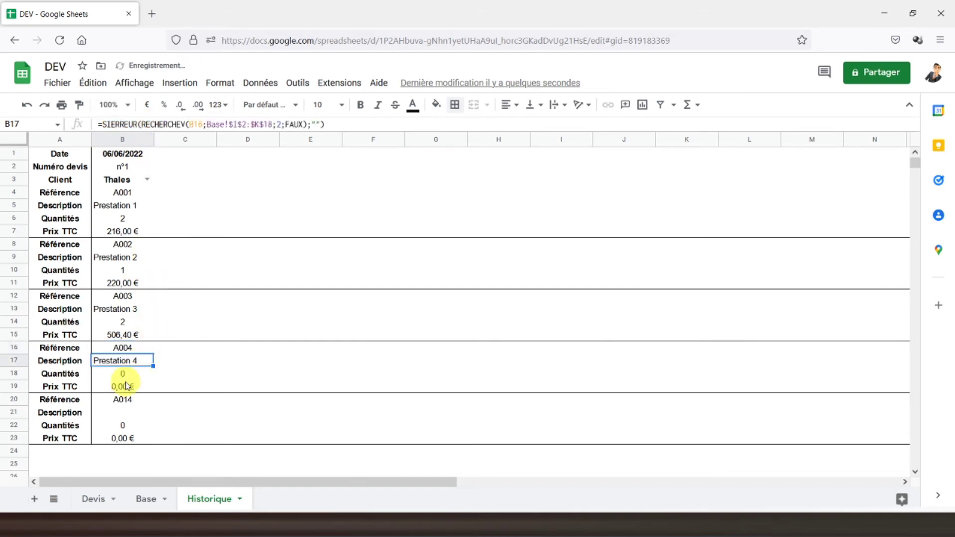
left_click(124, 399)
left_click(152, 122)
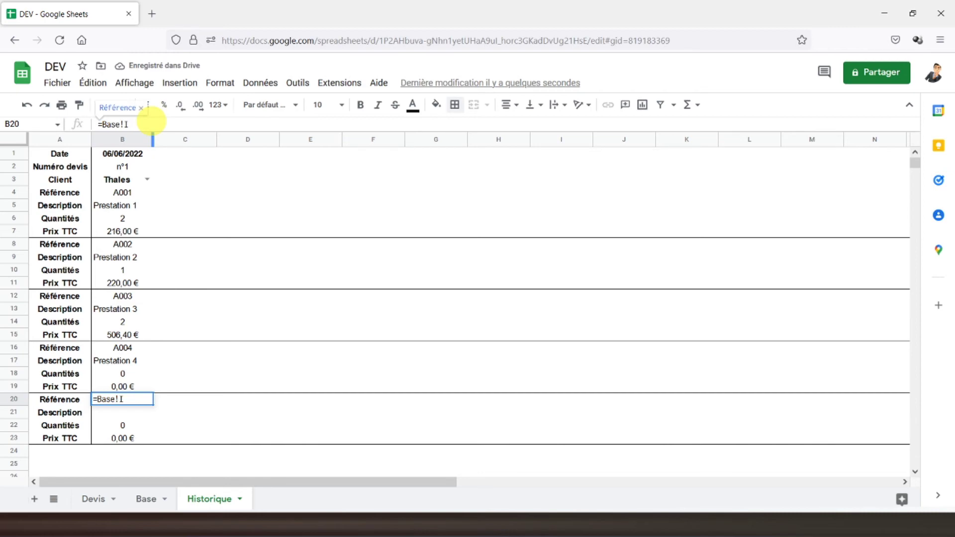
key("Return")
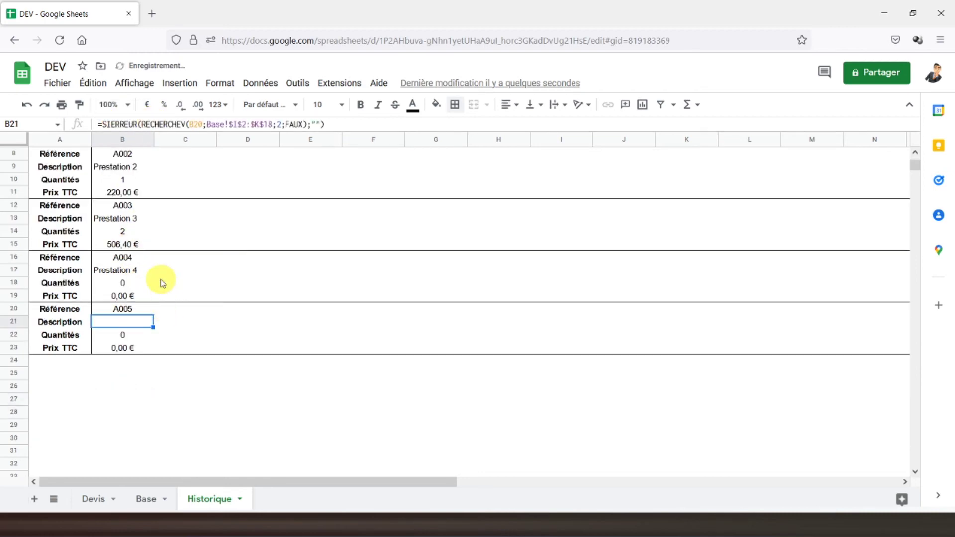
- Copy the four article blocks in rows 8 to 23 and paste them directly below, starting at row 24
left_click_drag(21, 244, 39, 444)
scroll(196, 341, "down", 5)
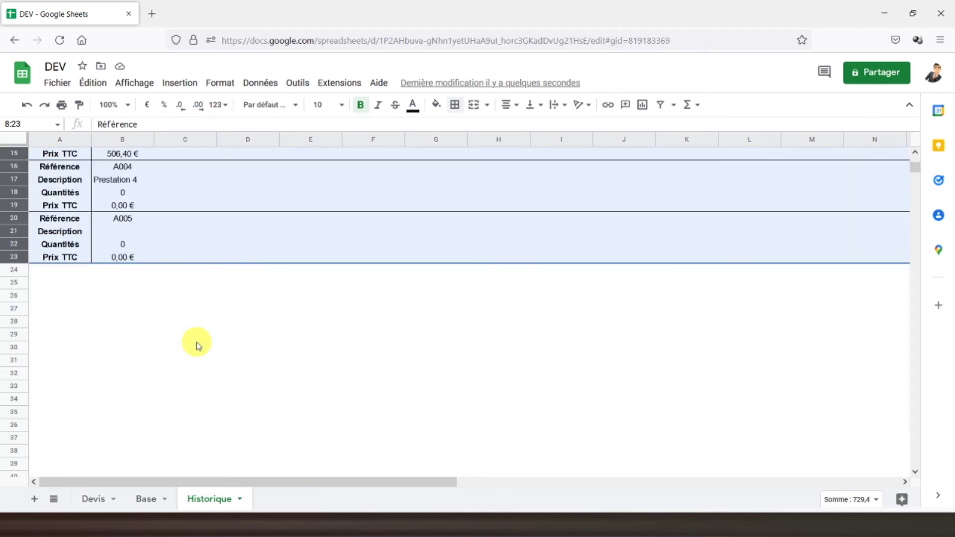
key("ctrl+c")
left_click(46, 273)
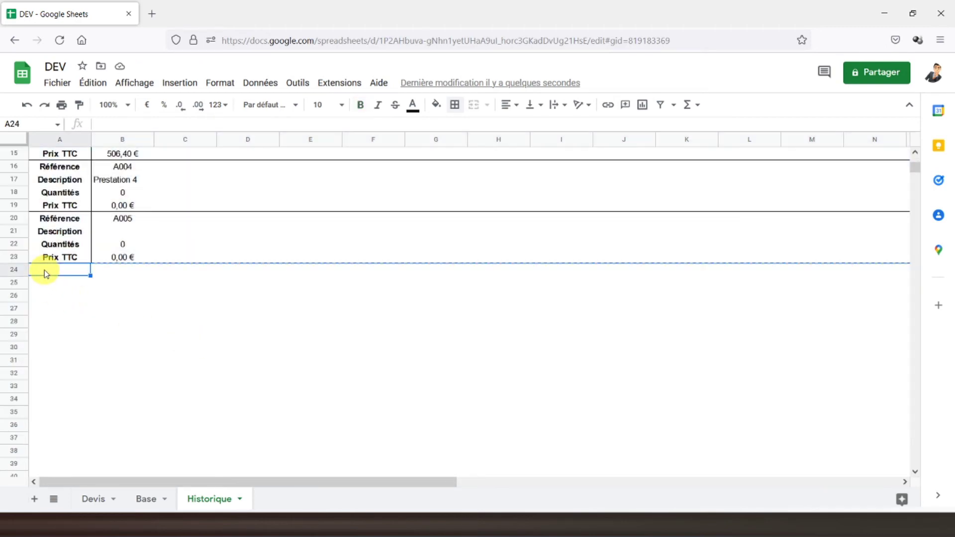
key("ctrl+v")
- Link the Référence cells B24 and B28 to Base!I7 and Base!I8
left_click(122, 219)
left_click(119, 274)
left_click(148, 125)
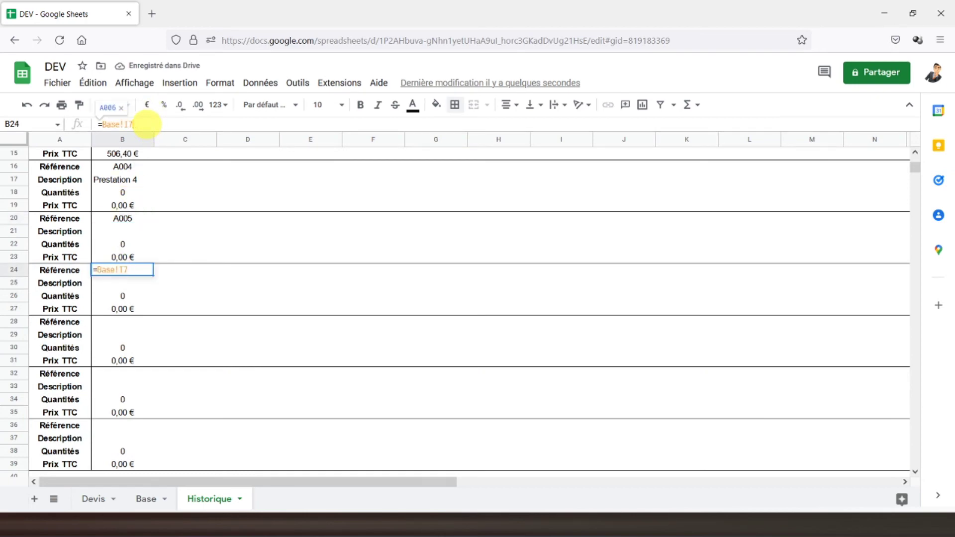
key("Return")
left_click(124, 324)
left_click(151, 128)
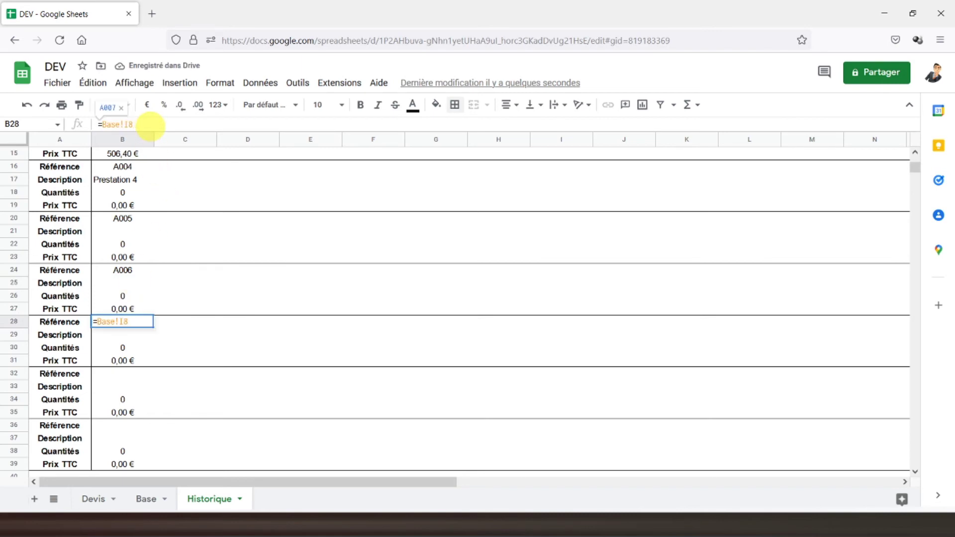
key("Return")
- Link the Référence cells B32 and B36 to Base!I9 and Base!I10
left_click(122, 376)
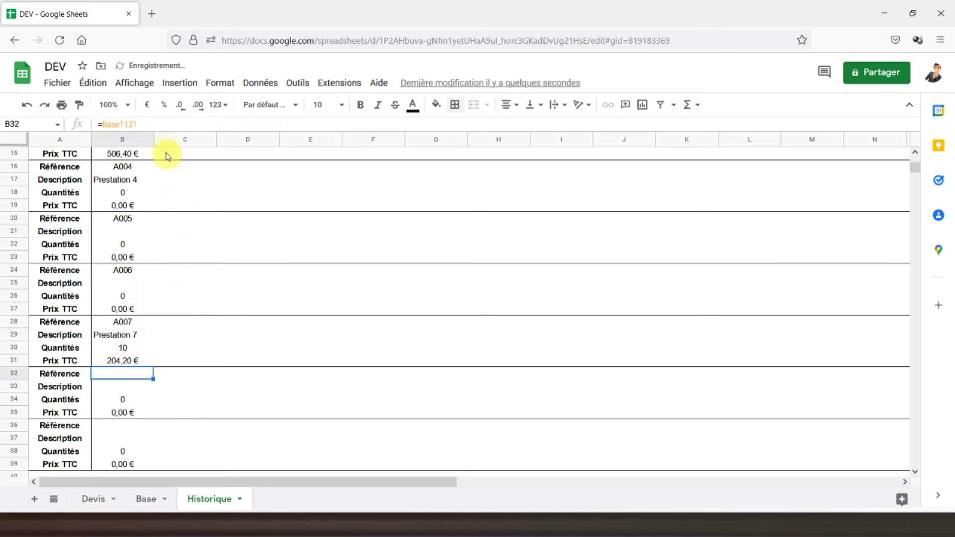
double_click(157, 125)
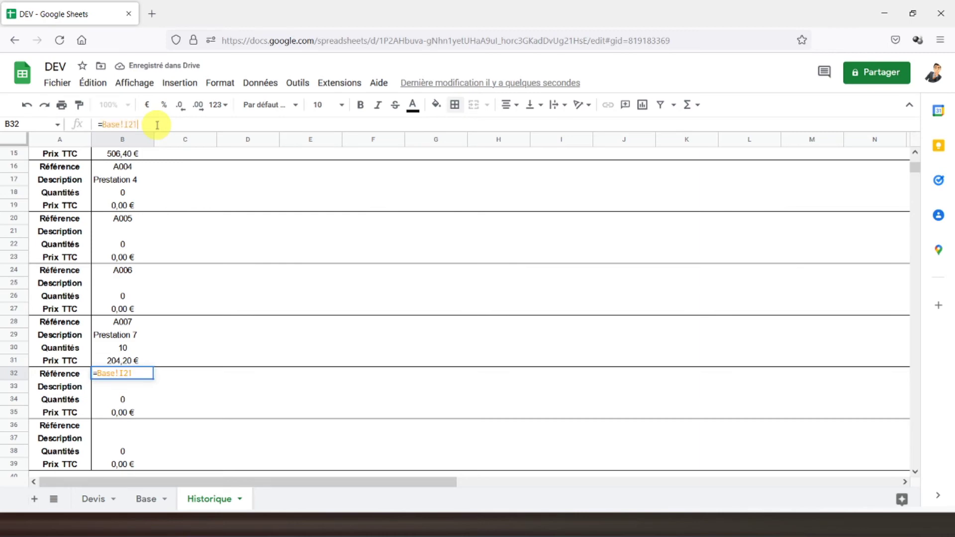
key("BackSpace")
key("BackSpace")
key("Return")
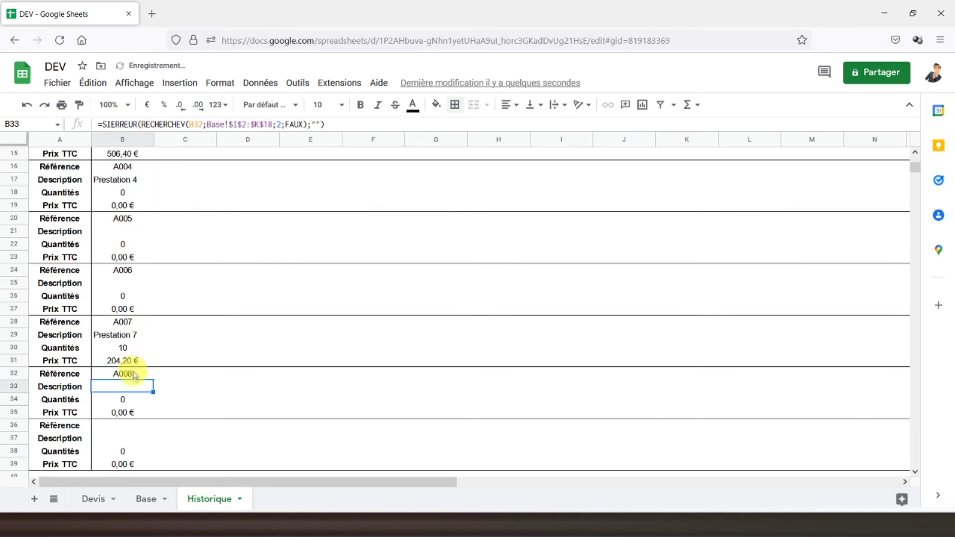
left_click(128, 426)
left_click(149, 127)
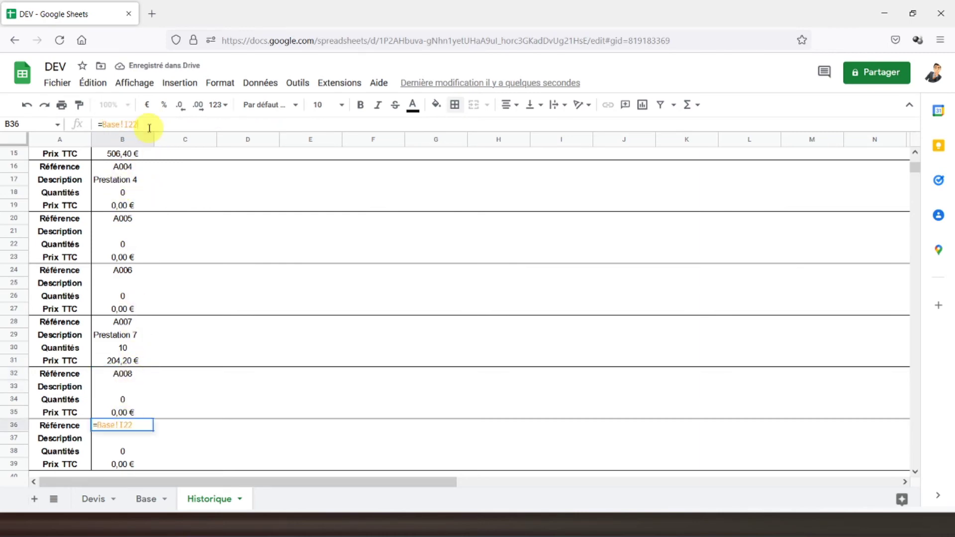
key("BackSpace")
type("1")
key("Return")
- Check the article references in the Base sheet, and copy Historique rows 16 to 39 to directly below, starting at row 40
scroll(159, 367, "down", 5)
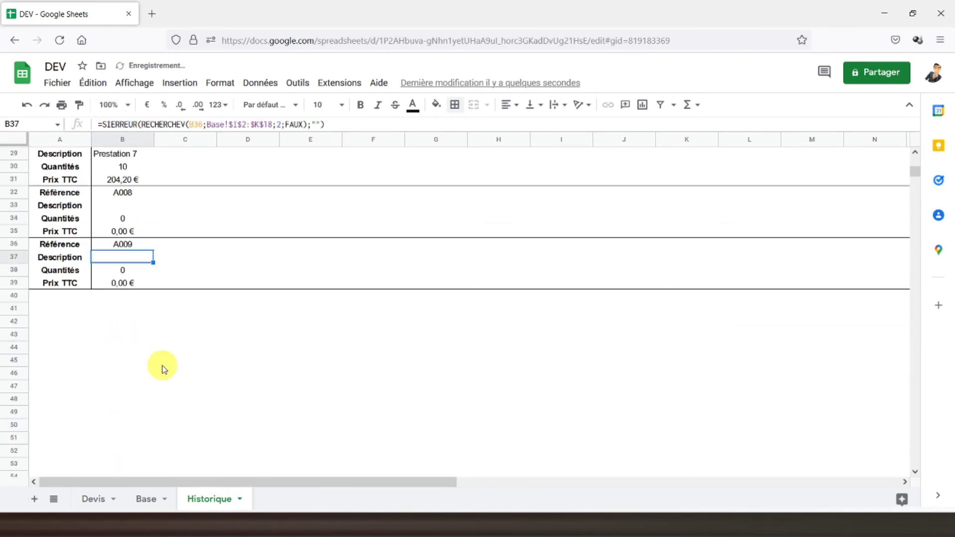
left_click(151, 502)
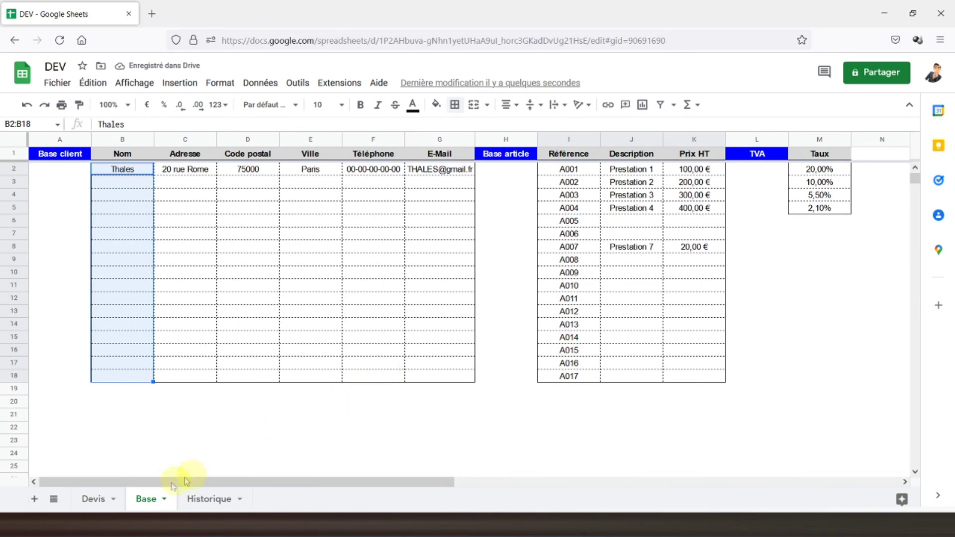
left_click(200, 501)
scroll(188, 277, "up", 5)
scroll(192, 281, "down", 2)
scroll(192, 281, "up", 2)
left_click_drag(20, 166, 36, 498)
scroll(36, 447, "down", 2)
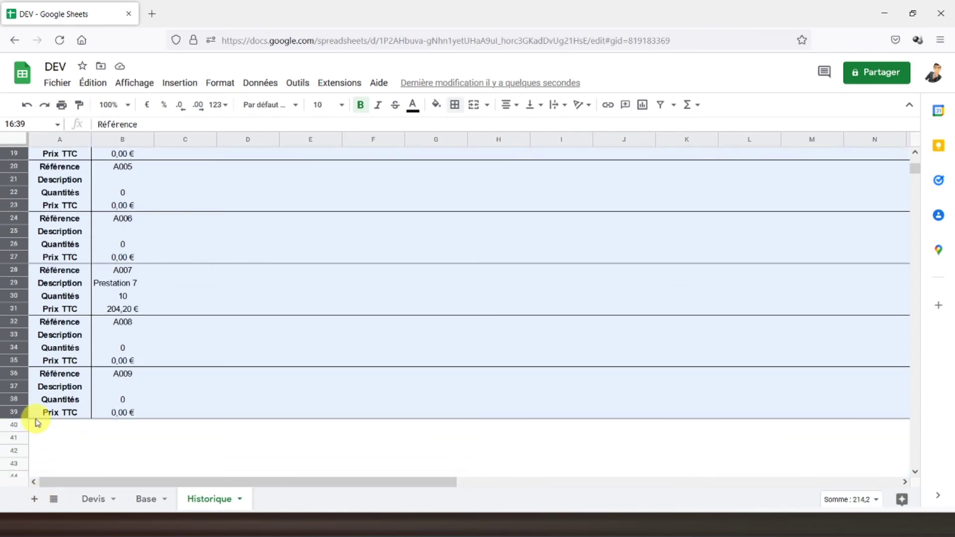
key("ctrl+c")
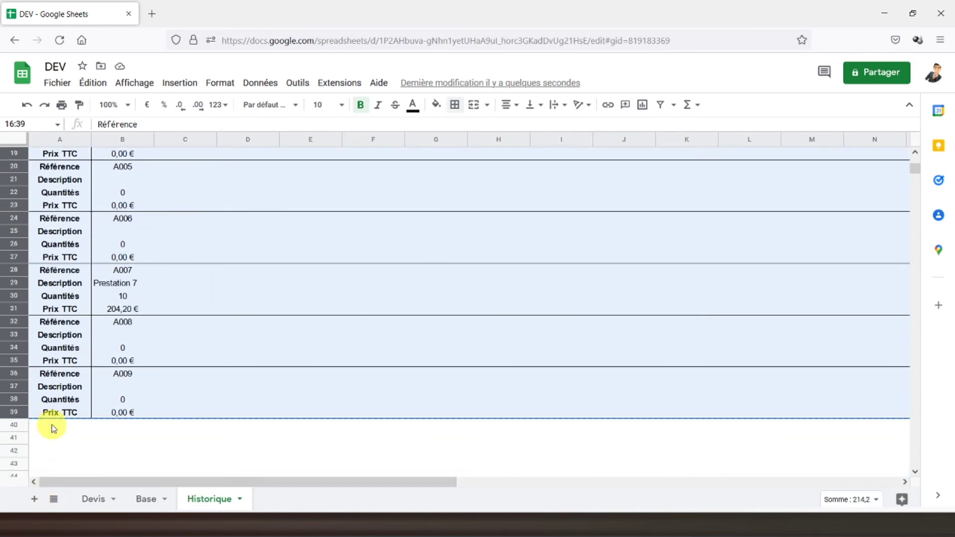
left_click(47, 426)
key("ctrl+v")
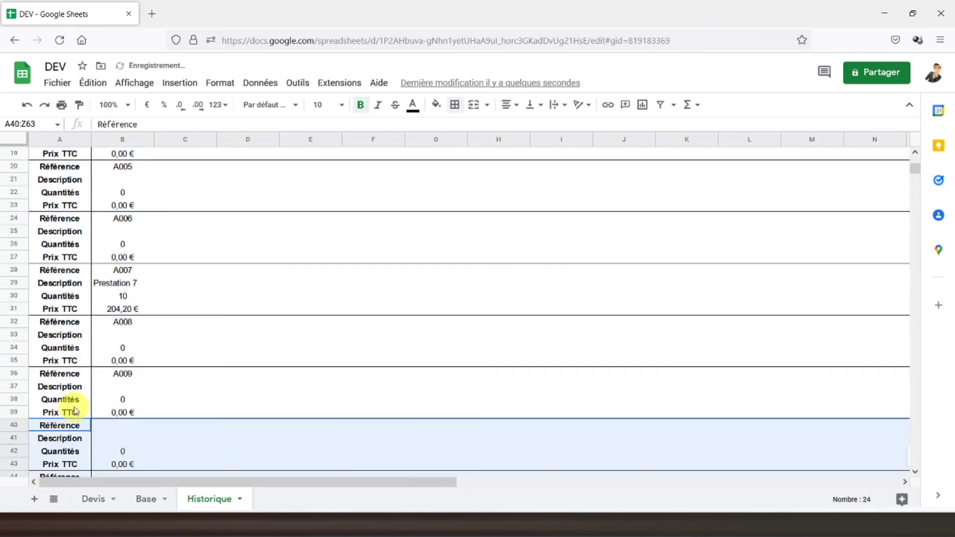
- Link the Référence cells B40 and B44 to Base!I11 and Base!I12
scroll(75, 412, "down", 5)
left_click(121, 197)
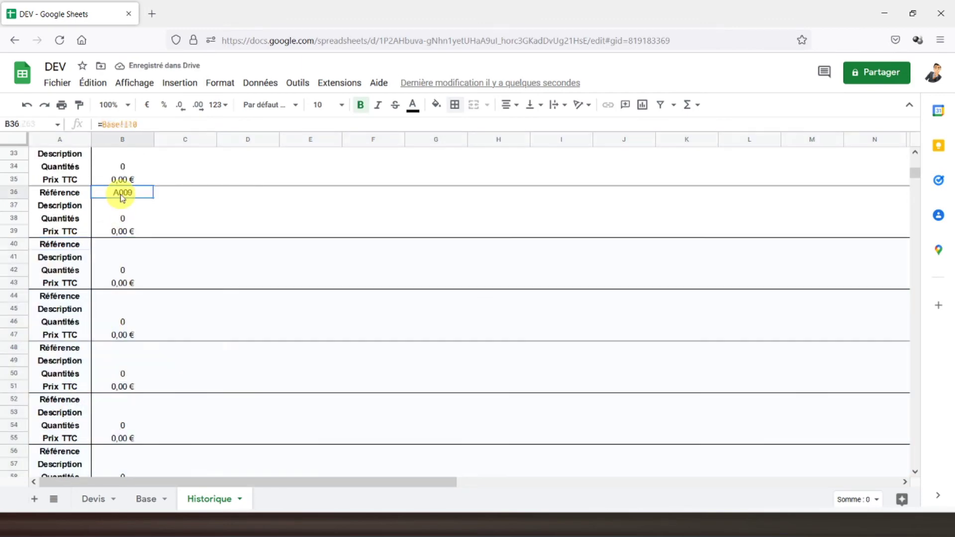
left_click(112, 244)
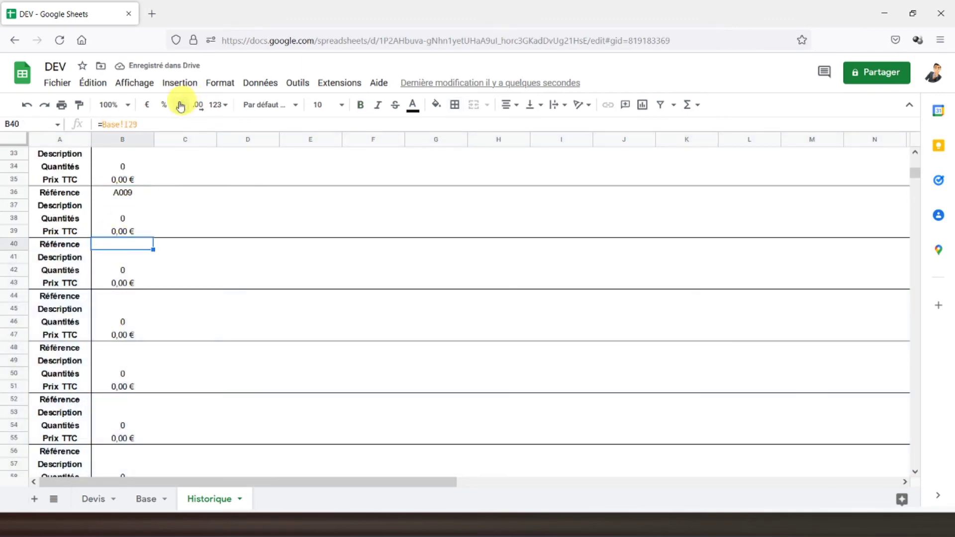
left_click(146, 125)
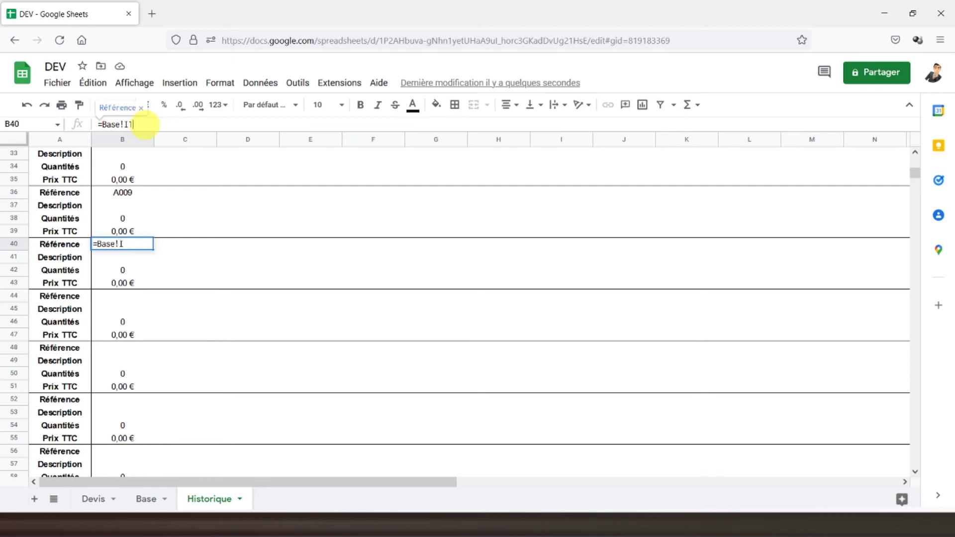
key("Return")
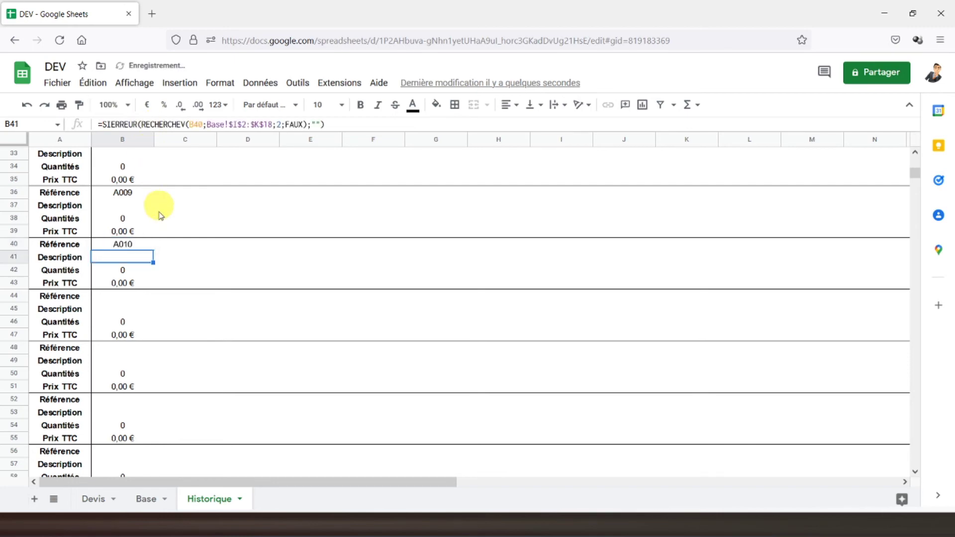
left_click(124, 297)
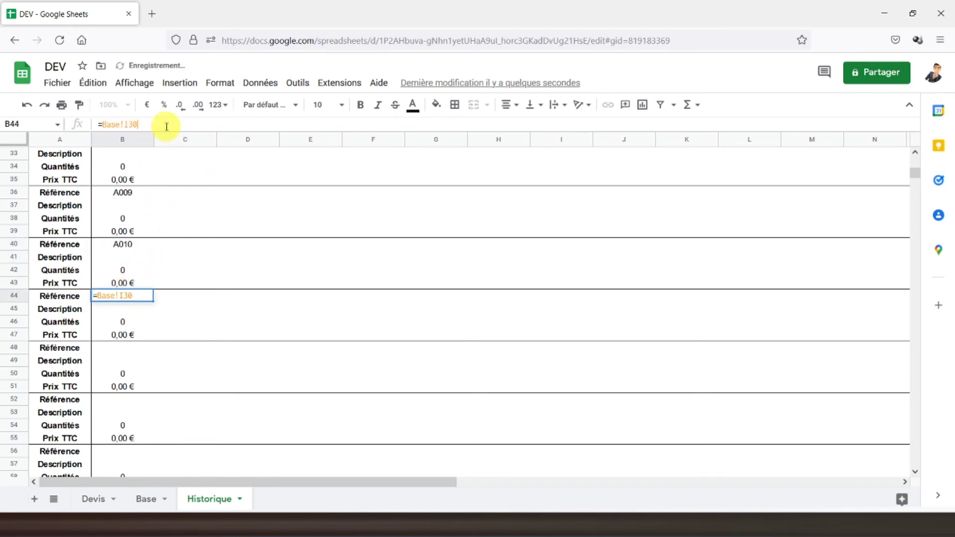
key("BackSpace")
key("BackSpace")
type("1")
key("Return")
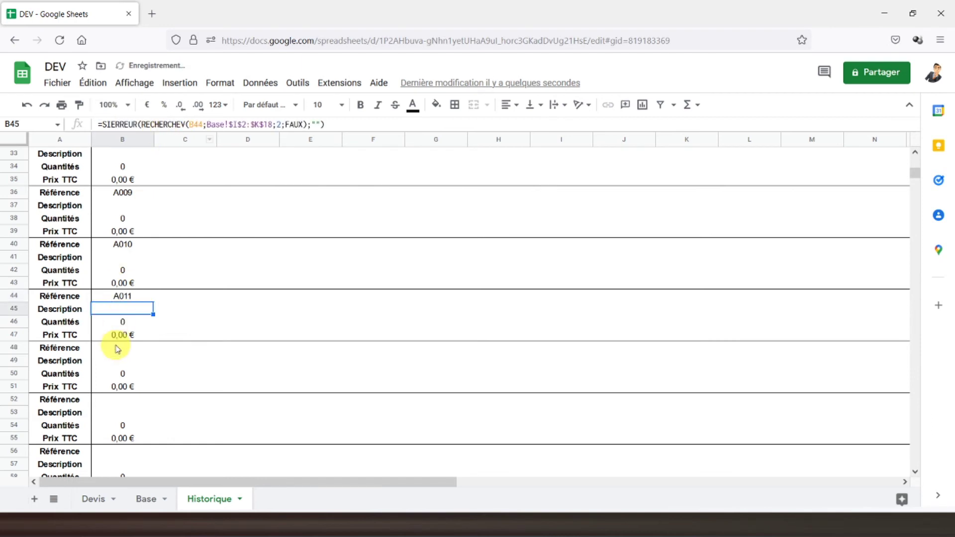
- Link the Référence cells B48 and B52 to Base!I13 and Base!I14
left_click(118, 351)
left_click(159, 123)
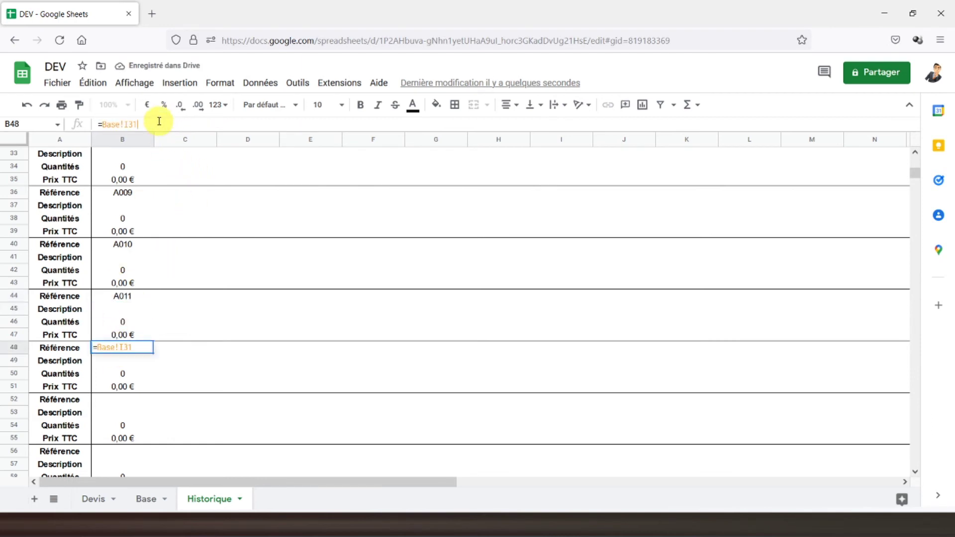
key("Return")
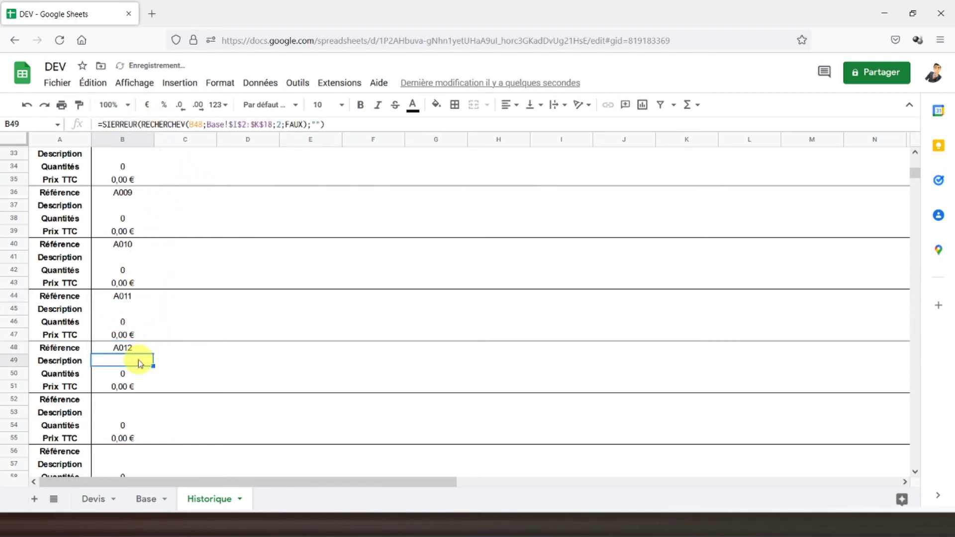
left_click(112, 400)
left_click(159, 122)
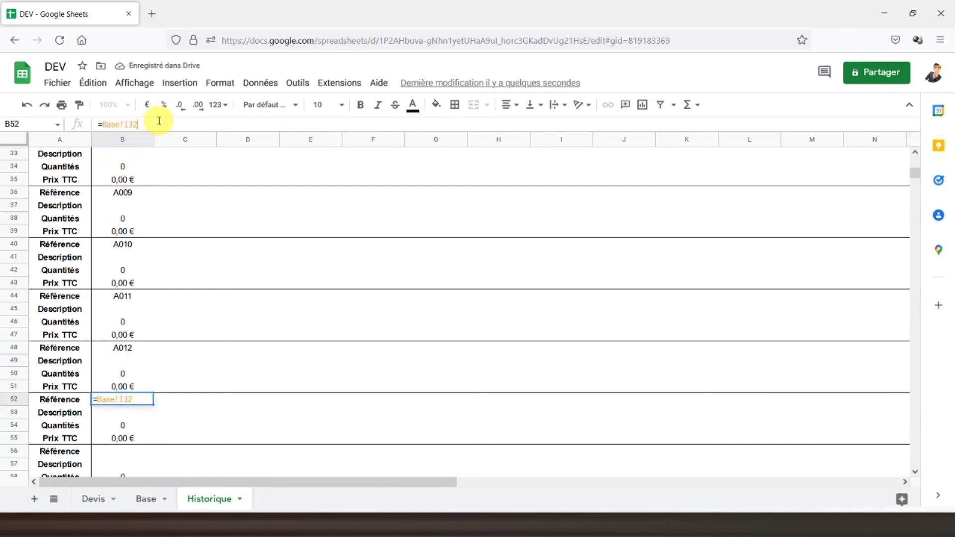
key("Return")
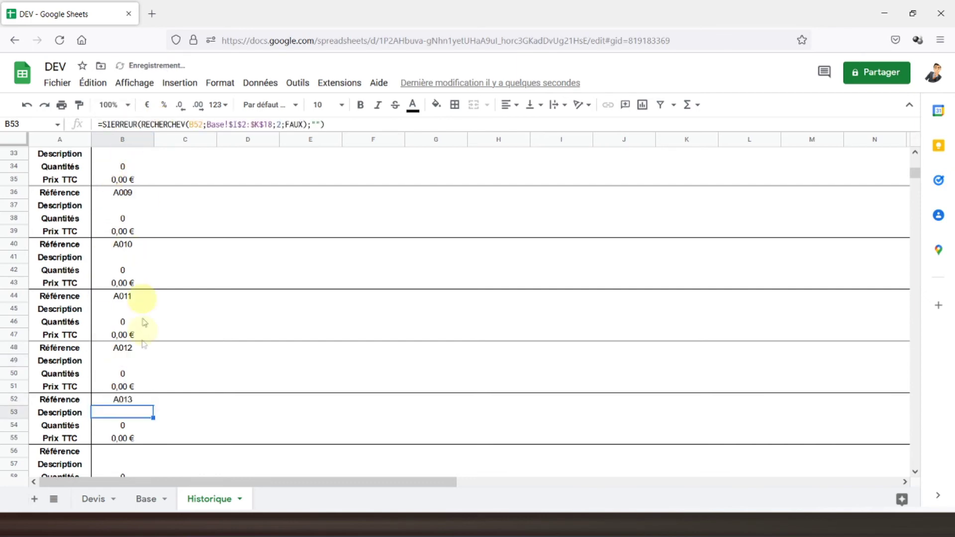
- Link the Référence of the article block in B56 to Base!I15
left_click(125, 452)
type("33")
key("Return")
scroll(189, 359, "down", 5)
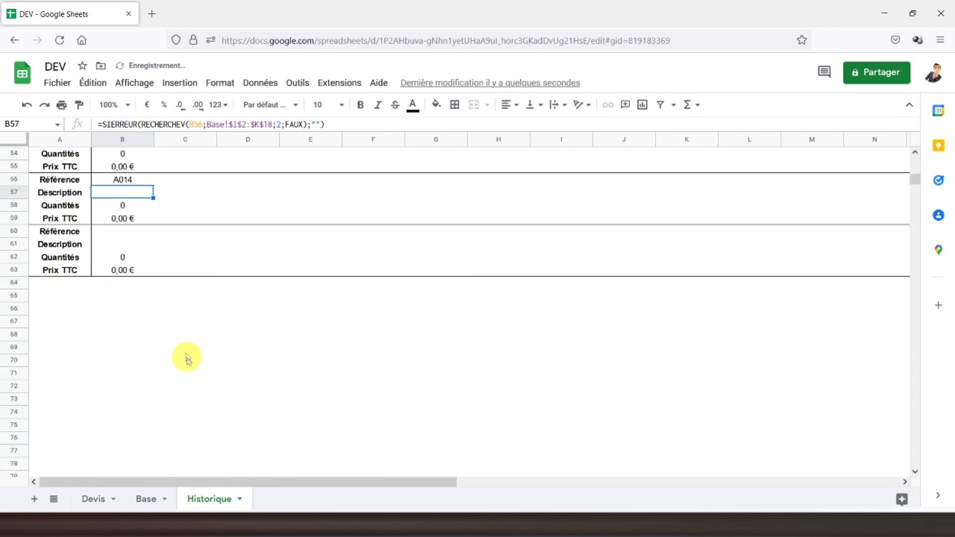
- Link the Référence cell B60 to article A015 in the Base sheet
left_click(122, 231)
left_click(191, 122)
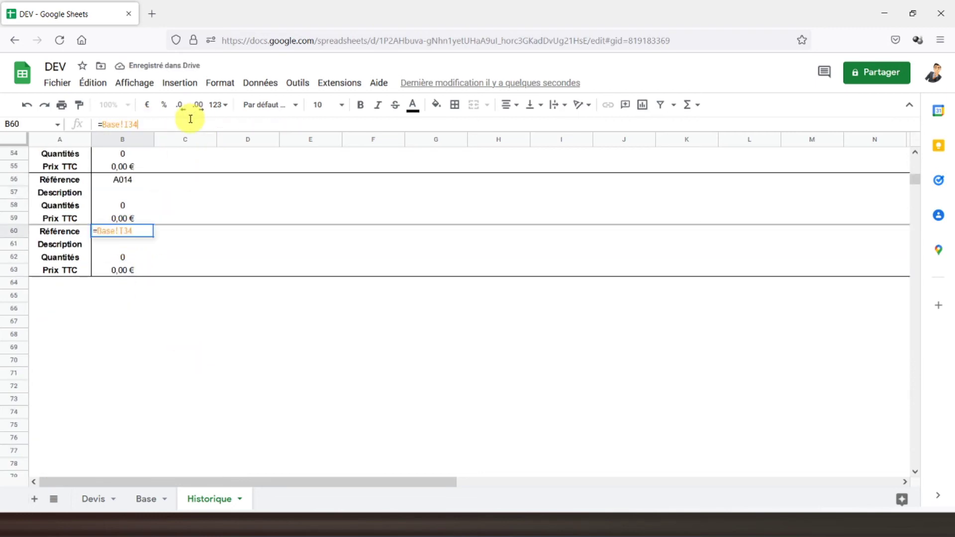
type("35")
key("Return")
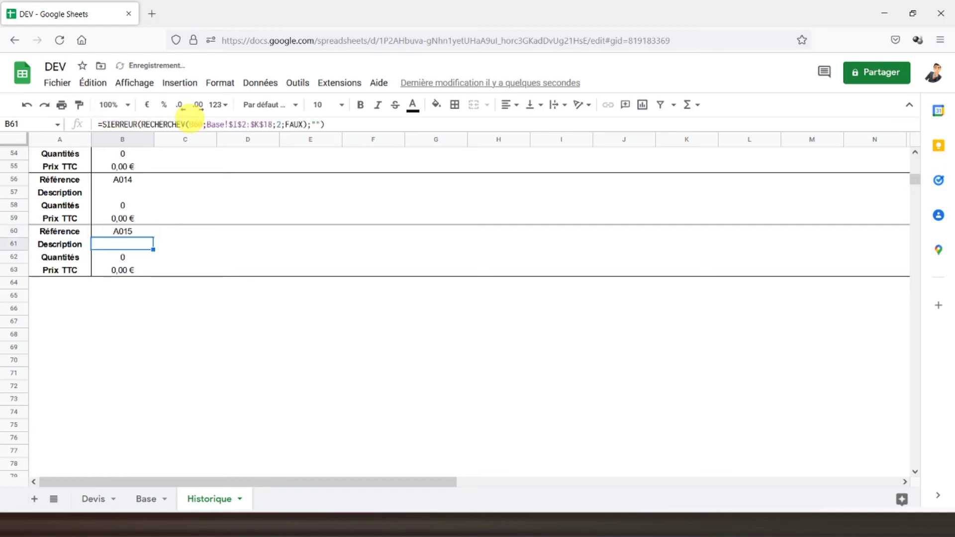
- Copy Historique rows 56 to 63 directly below, starting at row 64
left_click_drag(18, 181, 25, 266)
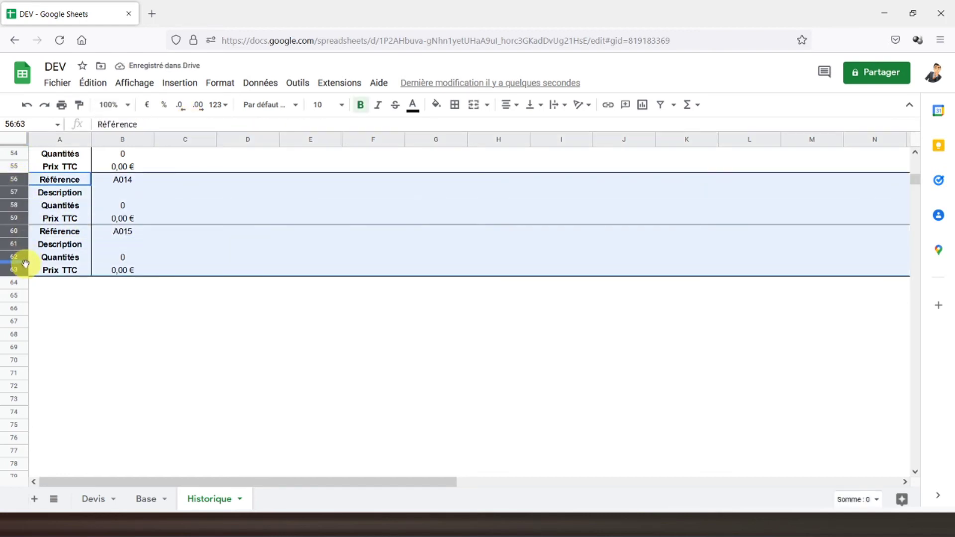
left_click(34, 288)
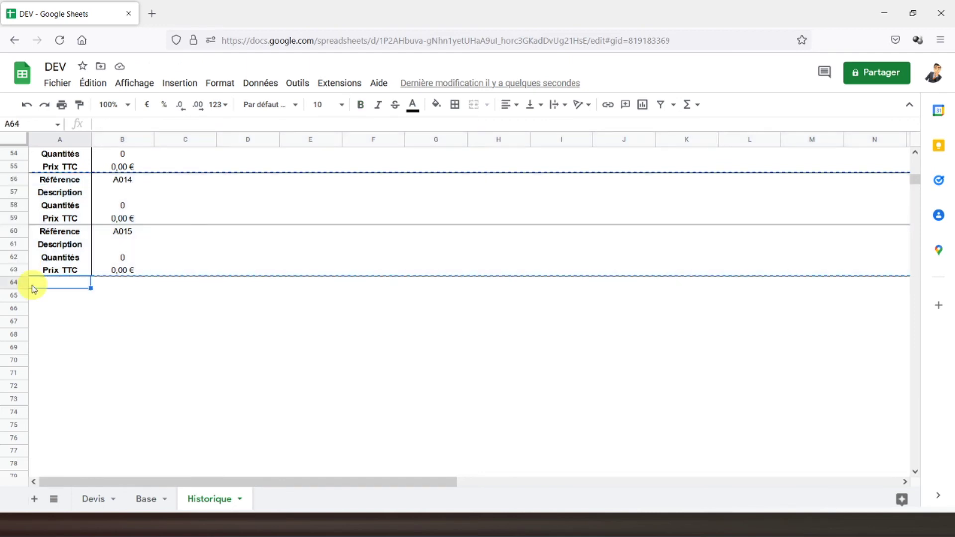
key("ctrl+v")
- Link the Référence cells B64 and B68 to articles A016 and A017 in the Base sheet, using Base!I18 for B68
left_click(122, 281)
left_click(150, 125)
type("=Base!123")
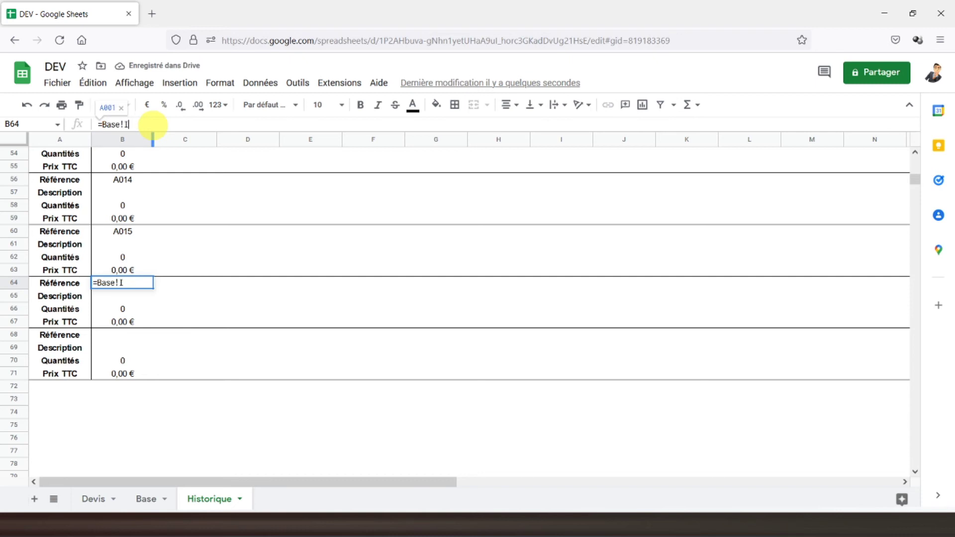
key("Return")
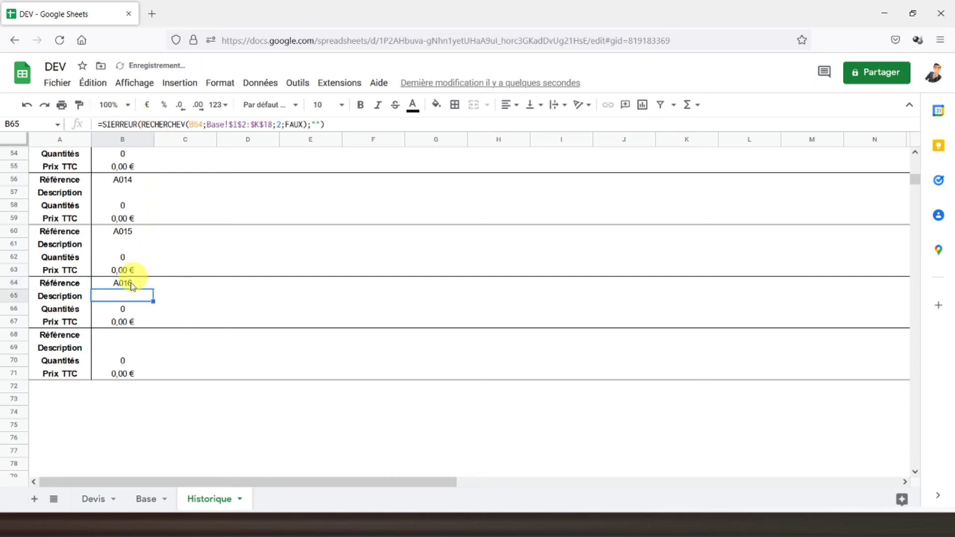
left_click(122, 334)
left_click(146, 125)
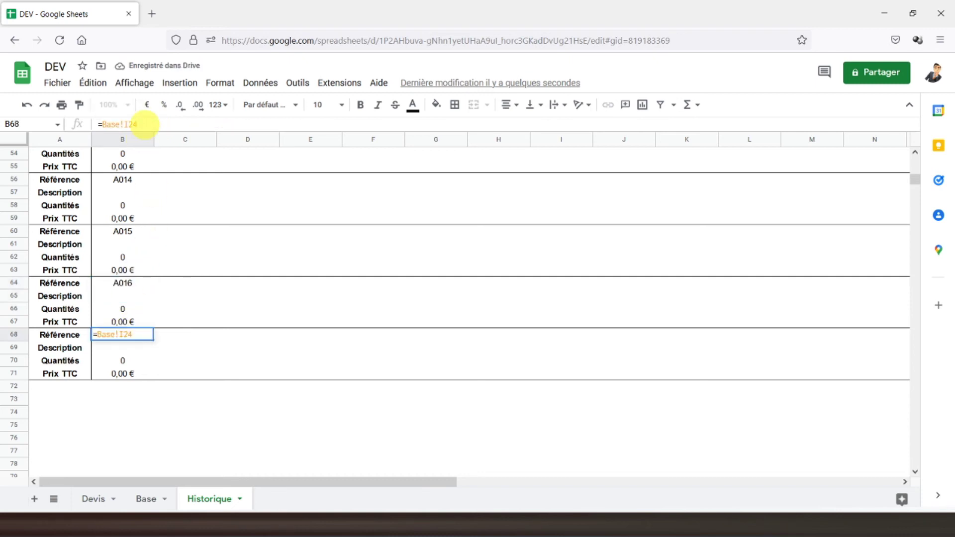
type("18")
key("Return")
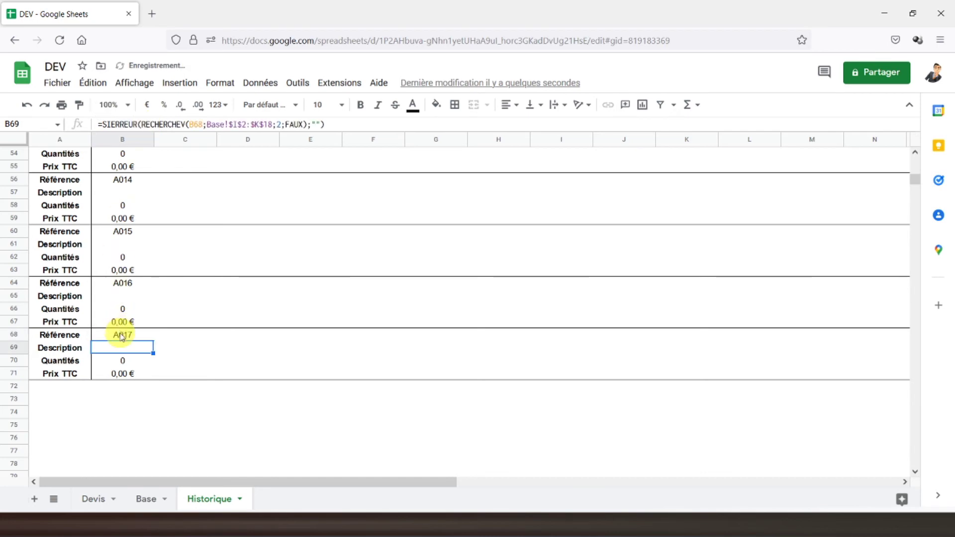
- Review the article blocks in Historique column B, checking the Quantités formulas in B18 and B26
scroll(143, 211, "up", 15)
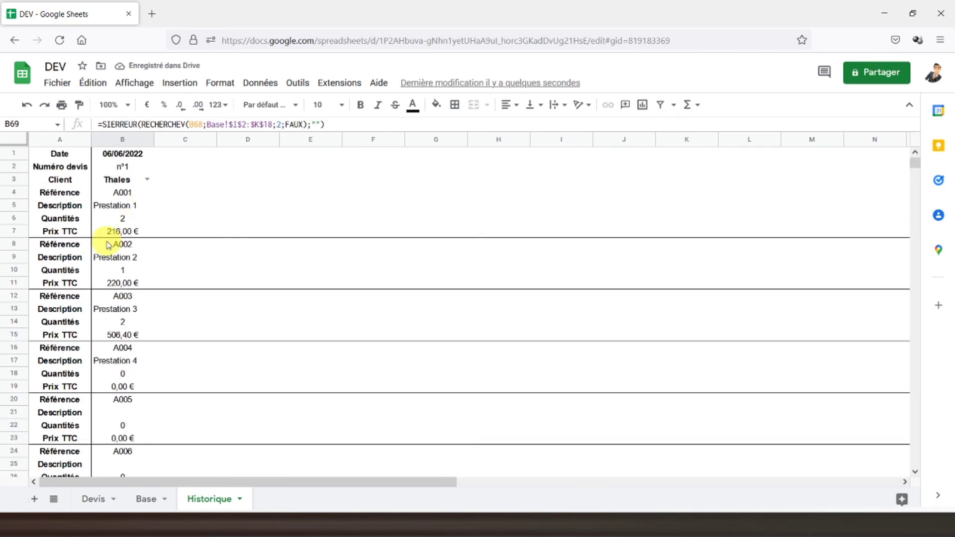
left_click(121, 376)
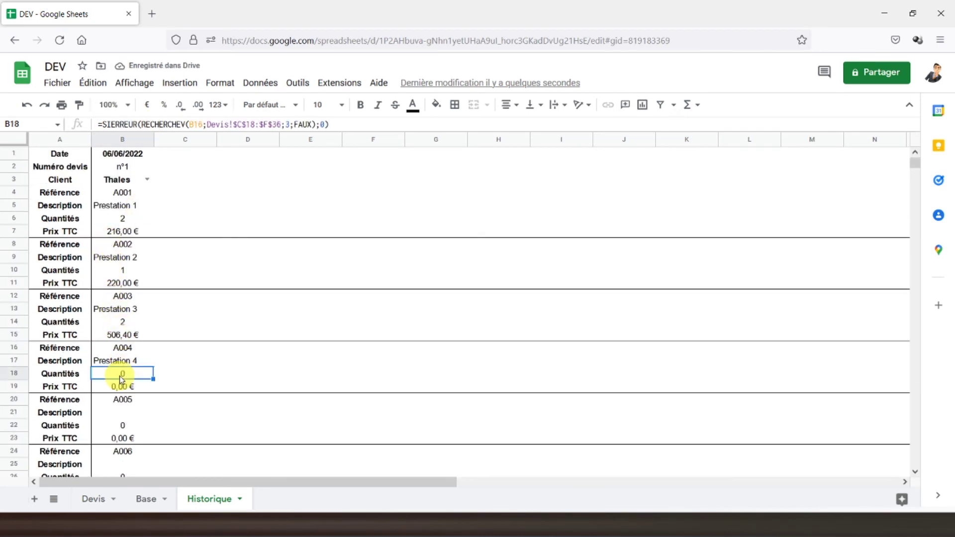
scroll(121, 379, "down", 5)
left_click(119, 204)
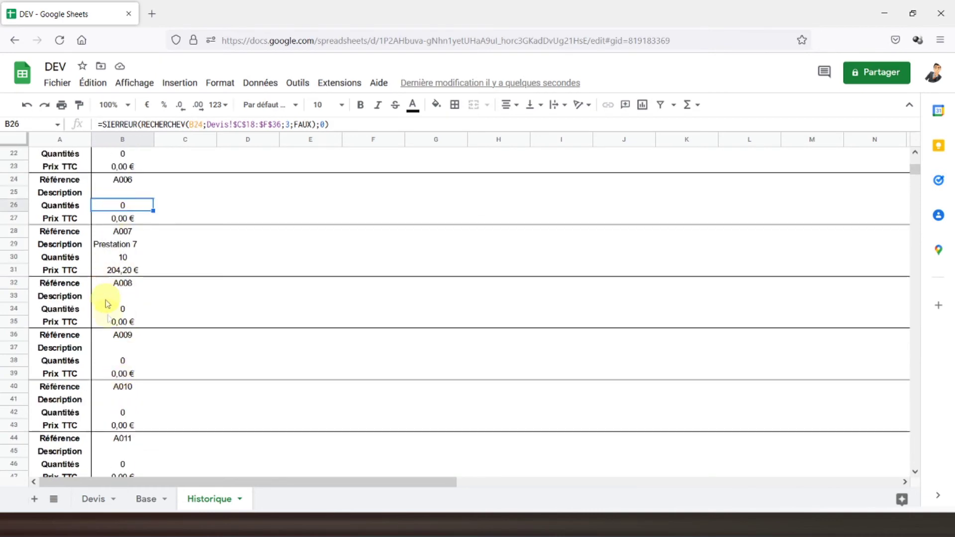
scroll(106, 314, "down", 10)
scroll(122, 258, "up", 16)
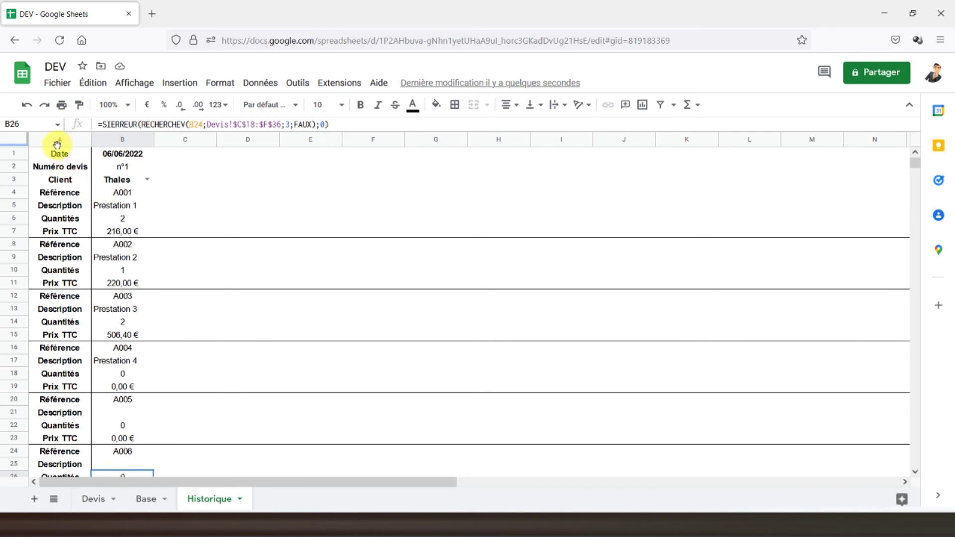
- Compare the date, quote number and client in the Historique header with the Devis sheet, inspecting the quote number formula in G3
left_click(56, 158)
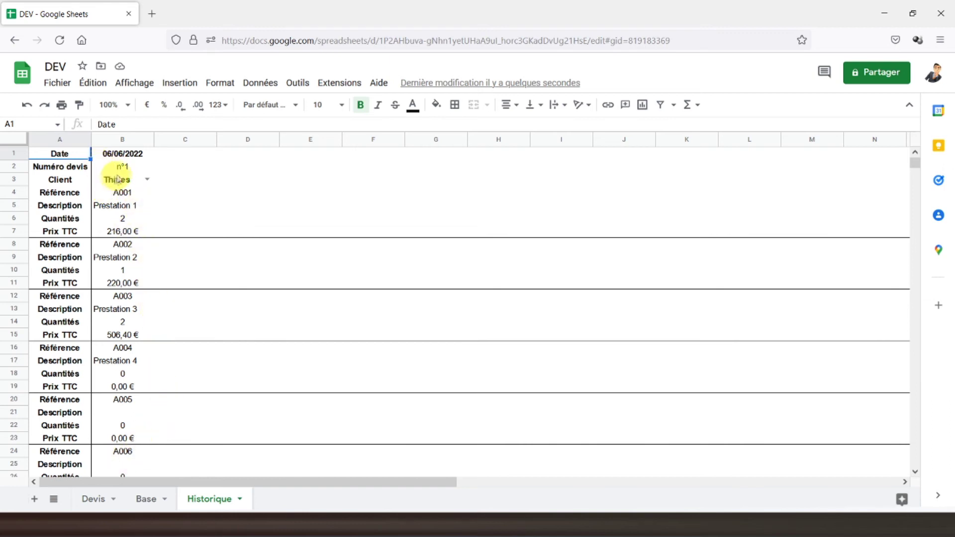
left_click(93, 498)
scroll(335, 216, "up", 5)
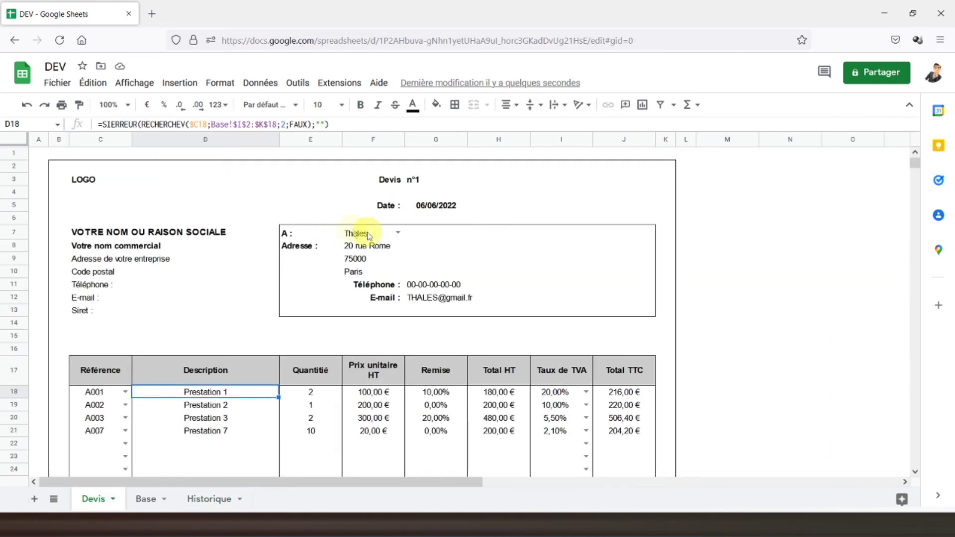
left_click(420, 180)
left_click(209, 498)
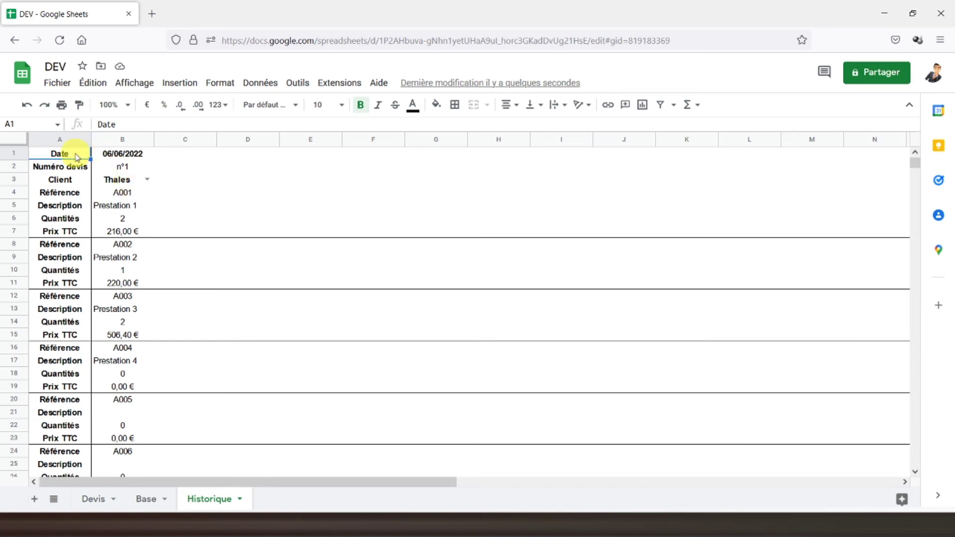
- Start a new drawing on the Devis sheet and draw a rectangle about 5.5 cm wide and 2.4 cm high
left_click(95, 499)
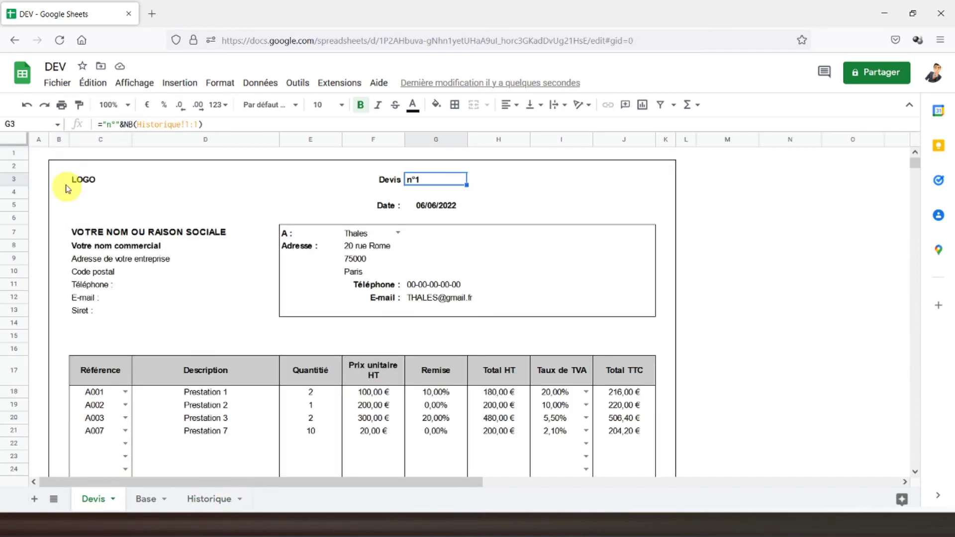
left_click(40, 157)
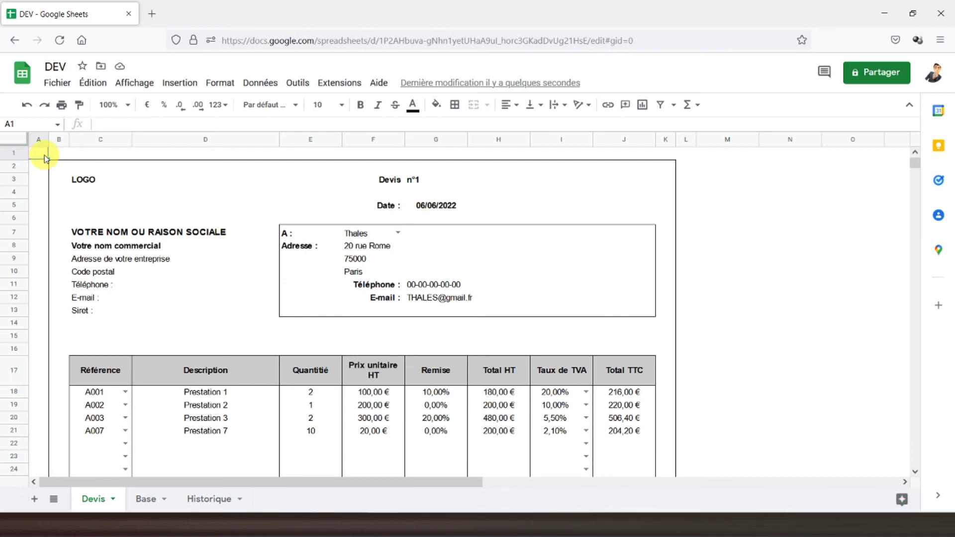
left_click(177, 86)
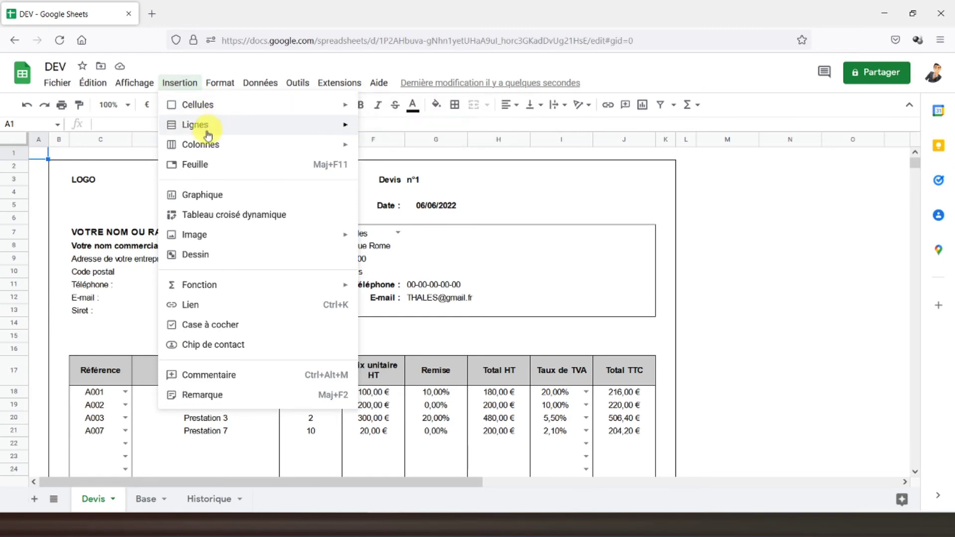
left_click(221, 256)
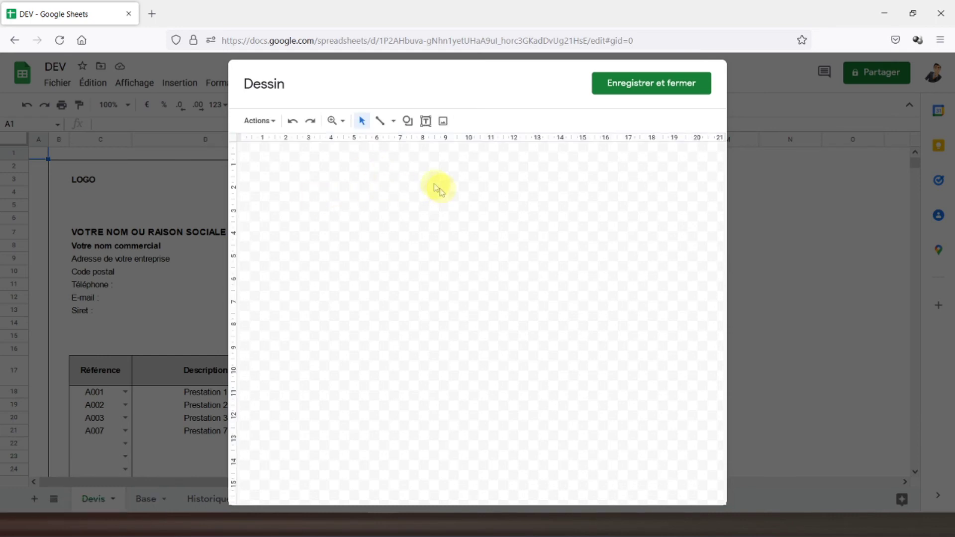
left_click(406, 122)
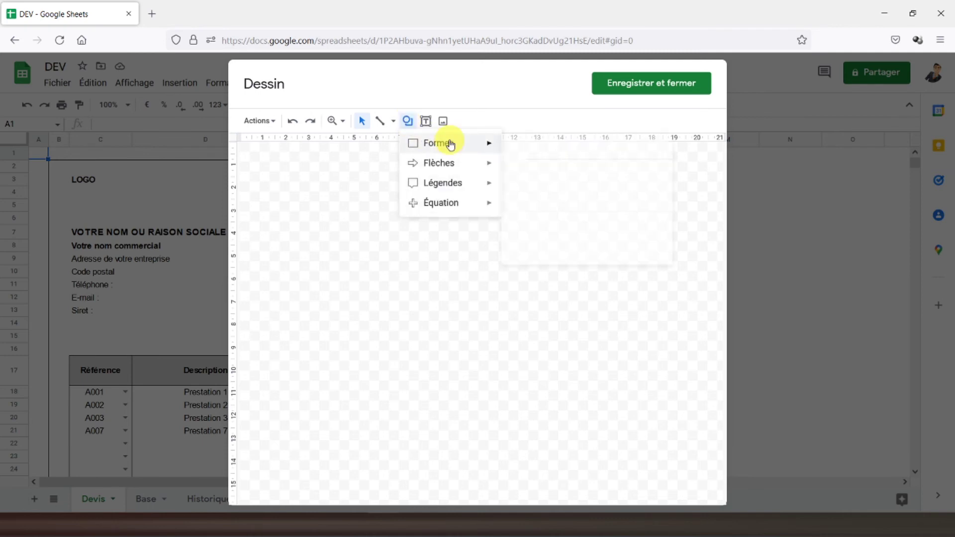
mouse_move(447, 143)
left_click(510, 148)
left_click_drag(391, 163, 517, 215)
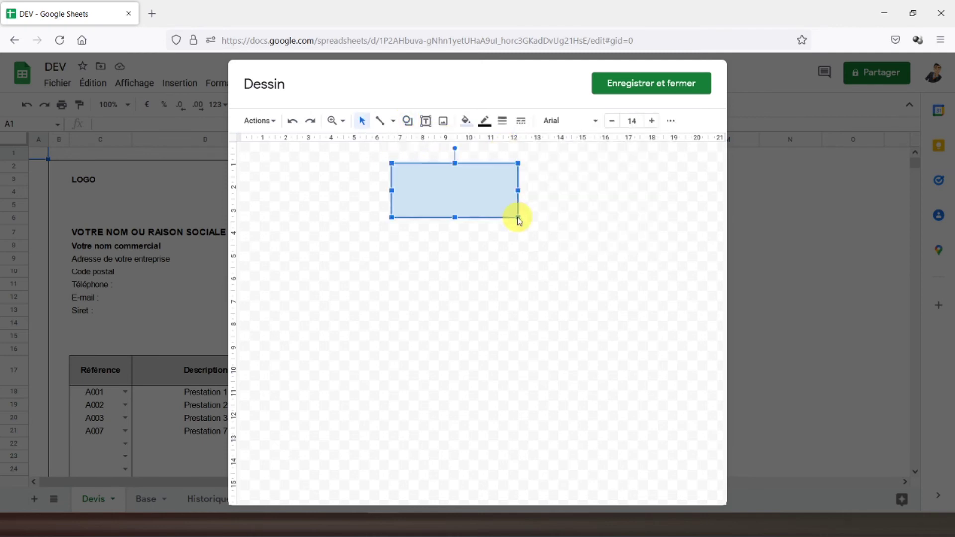
- Fill the rectangle with bright green and set its border to dark green
left_click(466, 121)
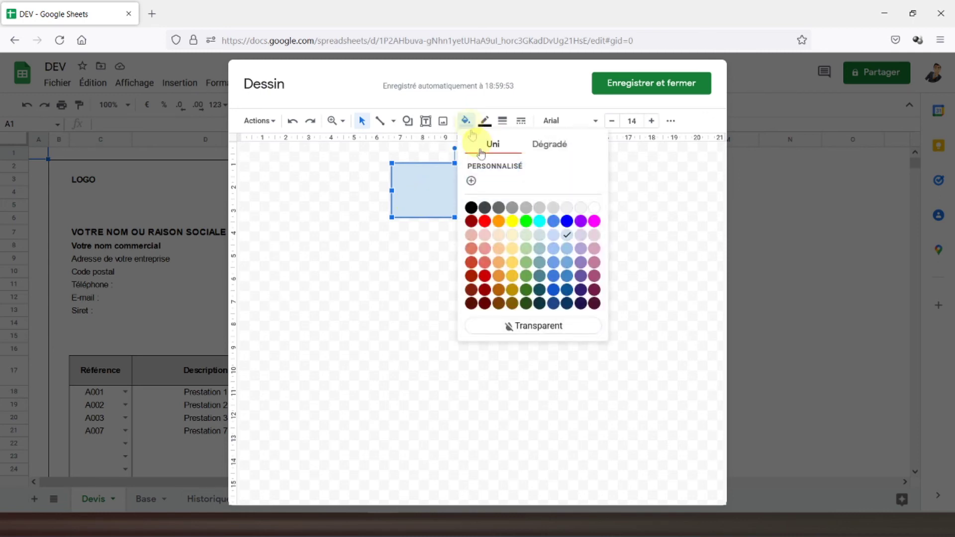
left_click(511, 222)
left_click(484, 120)
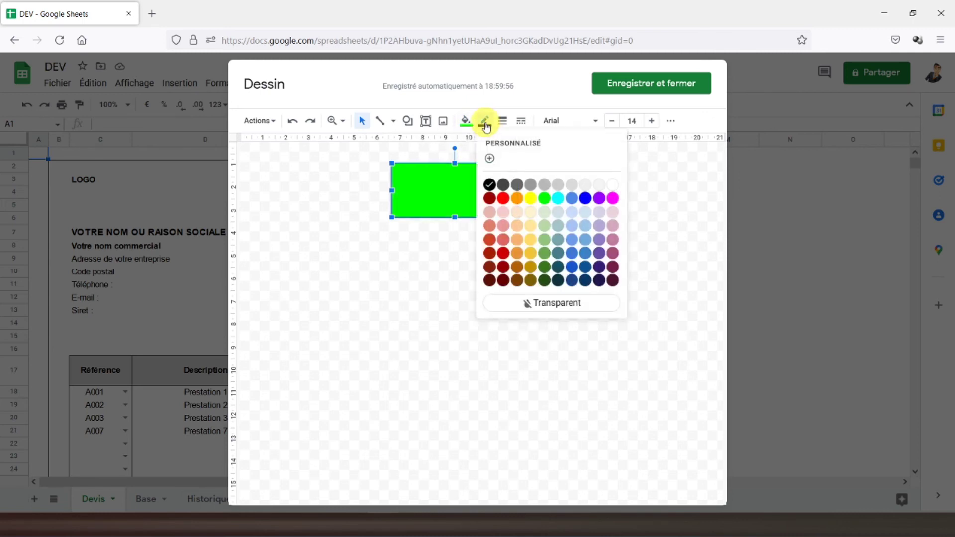
left_click(545, 268)
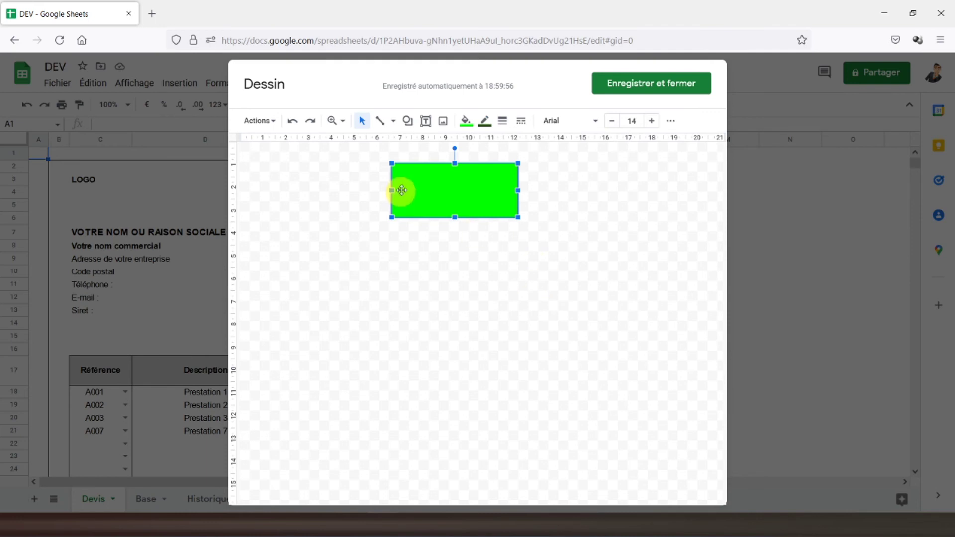
- Add a text box reading "Valider" over the green rectangle and centre its text
left_click(425, 124)
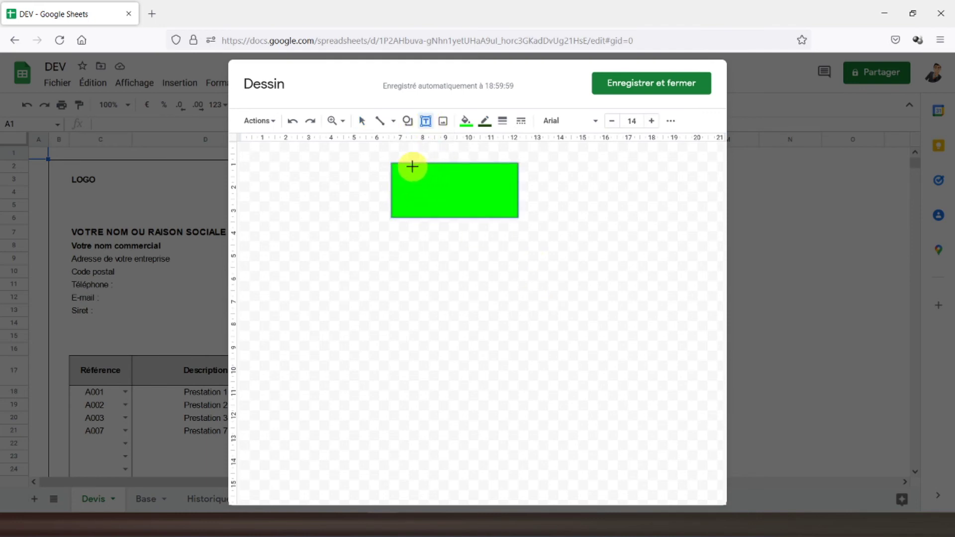
left_click_drag(393, 164, 515, 214)
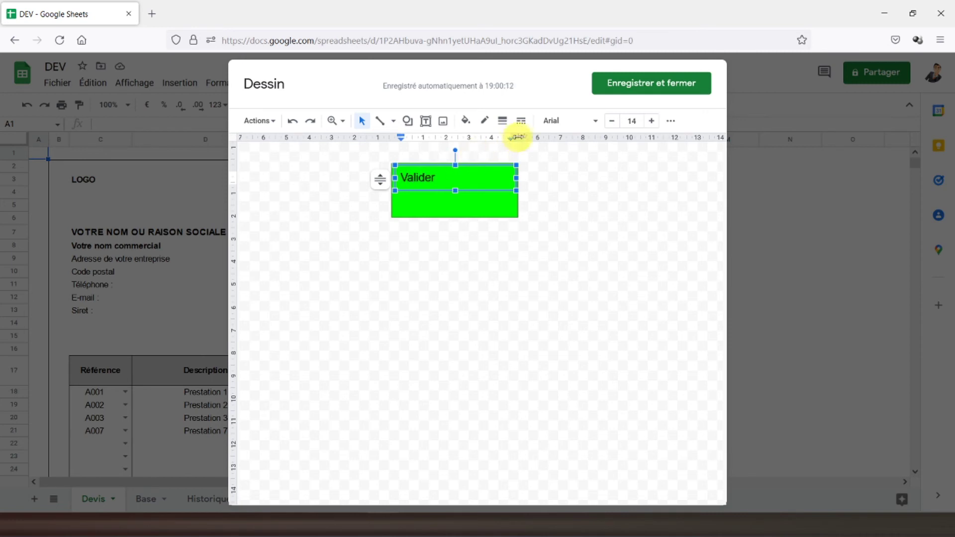
left_click(672, 122)
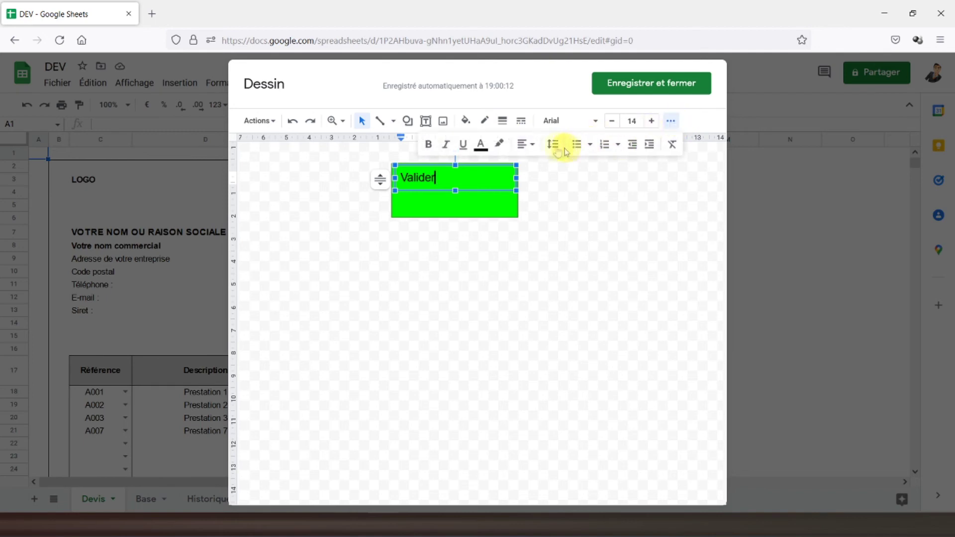
left_click(526, 145)
left_click(543, 165)
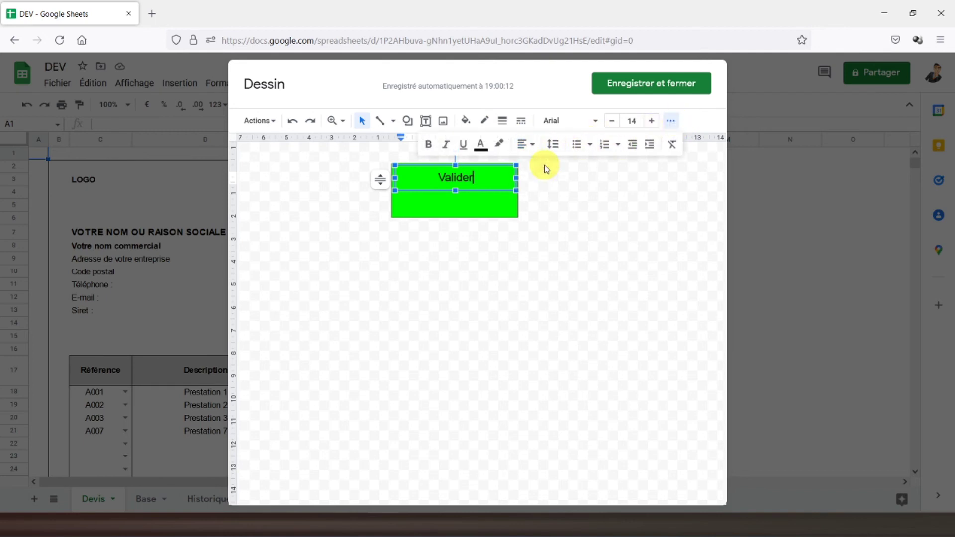
- Move the "Valider" text box down to the middle of the rectangle and make its text bold
left_click(475, 187)
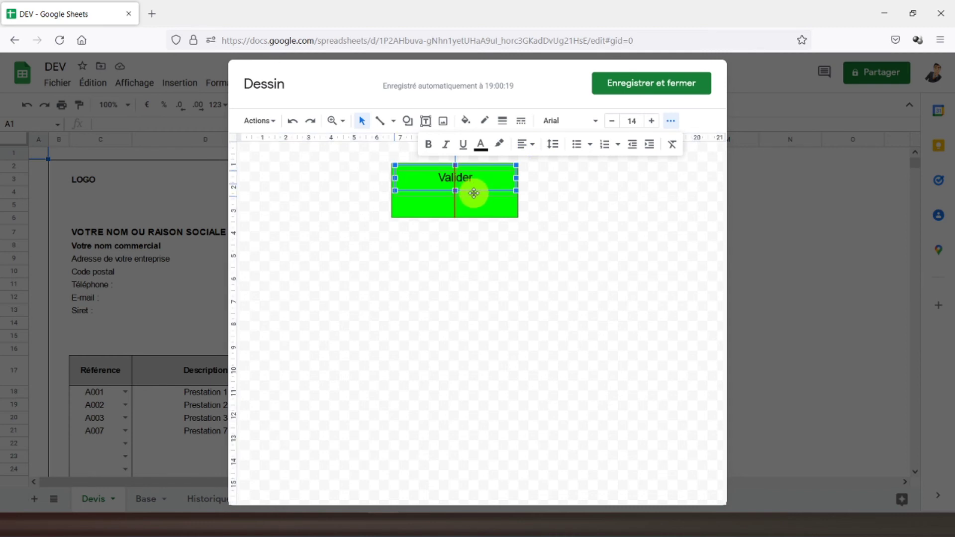
left_click_drag(473, 197, 475, 201)
left_click(428, 144)
- Save the drawing and place the "Valider" button beside the client box, over columns M and N from row 7
left_click(651, 92)
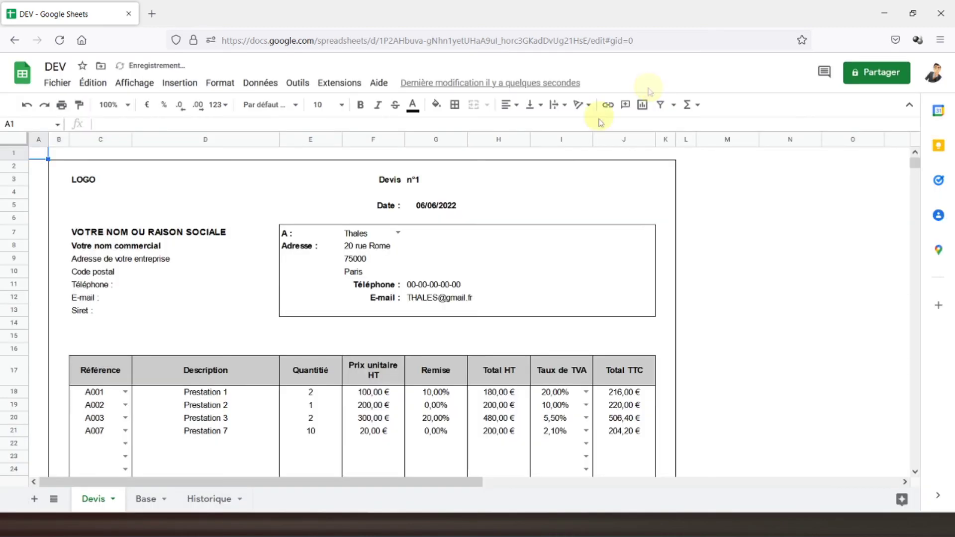
left_click(167, 196)
mouse_move(167, 197)
left_mouse_down()
mouse_move(254, 215)
mouse_move(824, 270)
left_mouse_up()
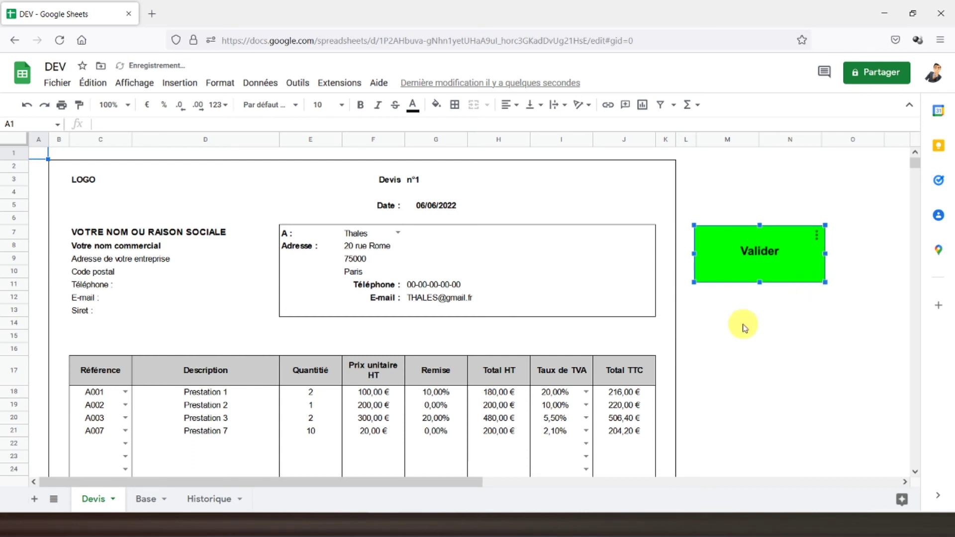
- Insert a new drawing and draw a rectangle about 4.5 cm wide and 2 cm high in it
left_click(179, 84)
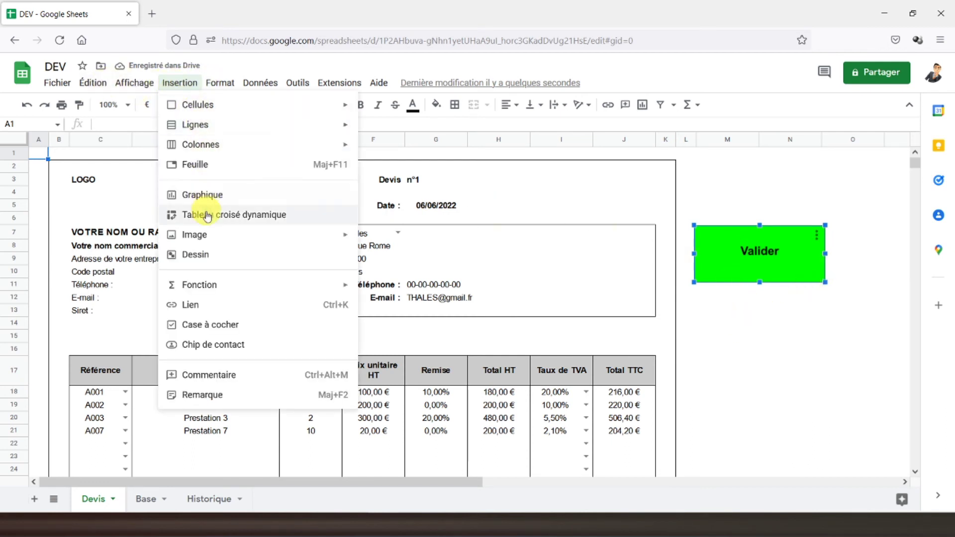
left_click(219, 257)
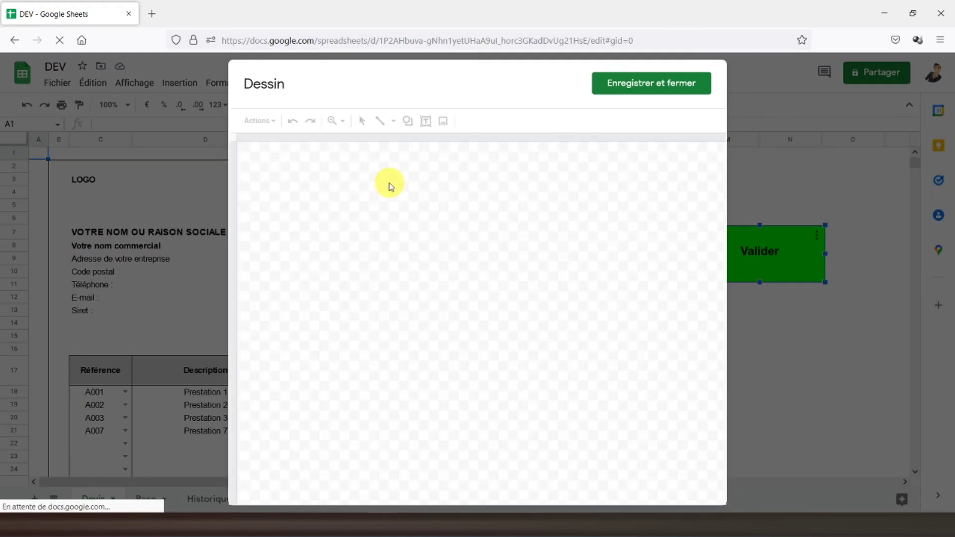
left_click(407, 121)
mouse_move(471, 145)
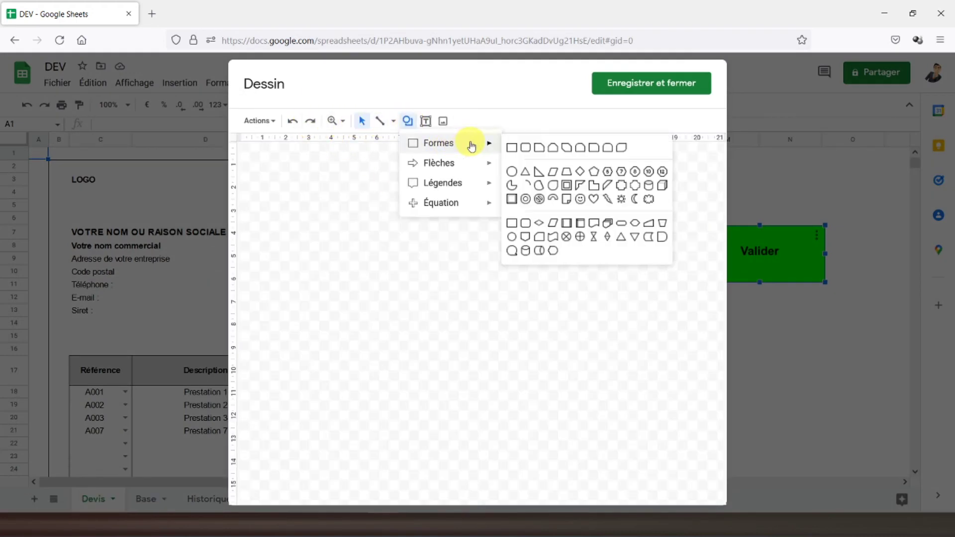
left_click(511, 148)
left_click_drag(393, 177, 496, 225)
- Fill the rectangle with bright red and set its border to dark red
left_click(469, 126)
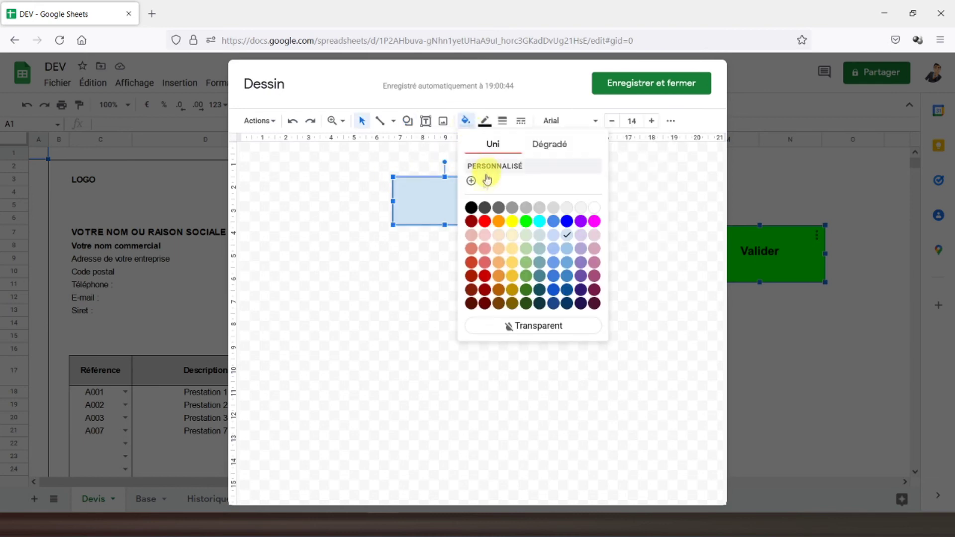
left_click(483, 220)
left_click(485, 127)
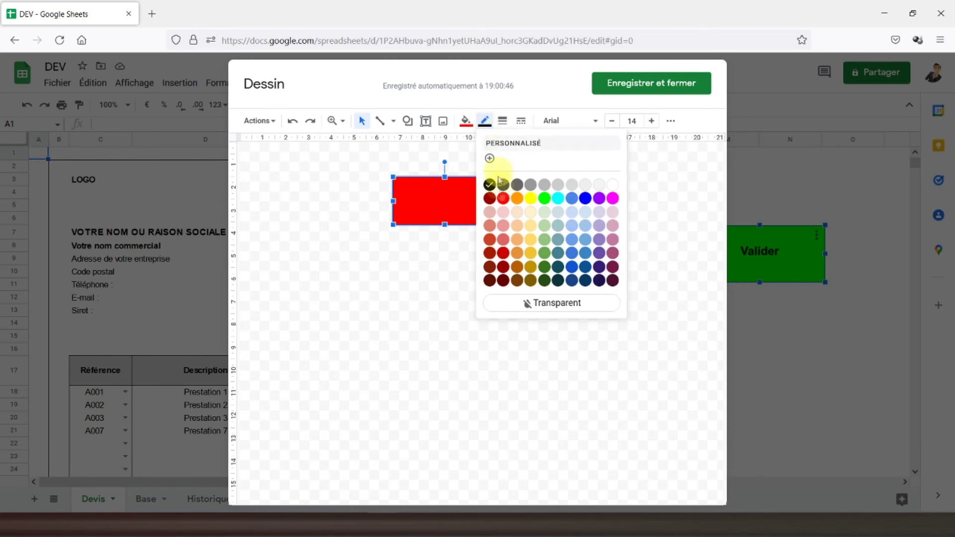
left_click(487, 260)
- Add a text box reading "Supprimer" across the middle of the red rectangle and centre its text
left_click(425, 121)
left_click_drag(393, 187, 494, 213)
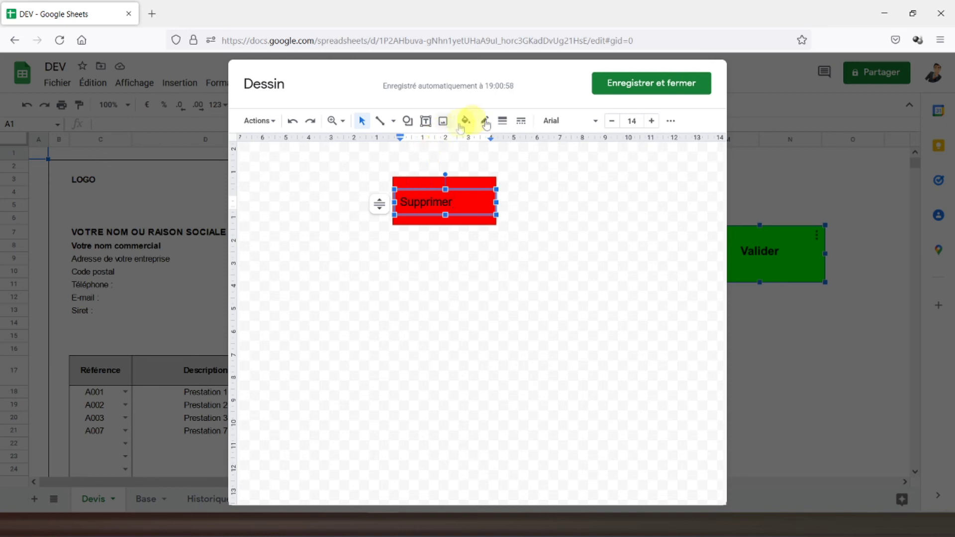
left_click(670, 121)
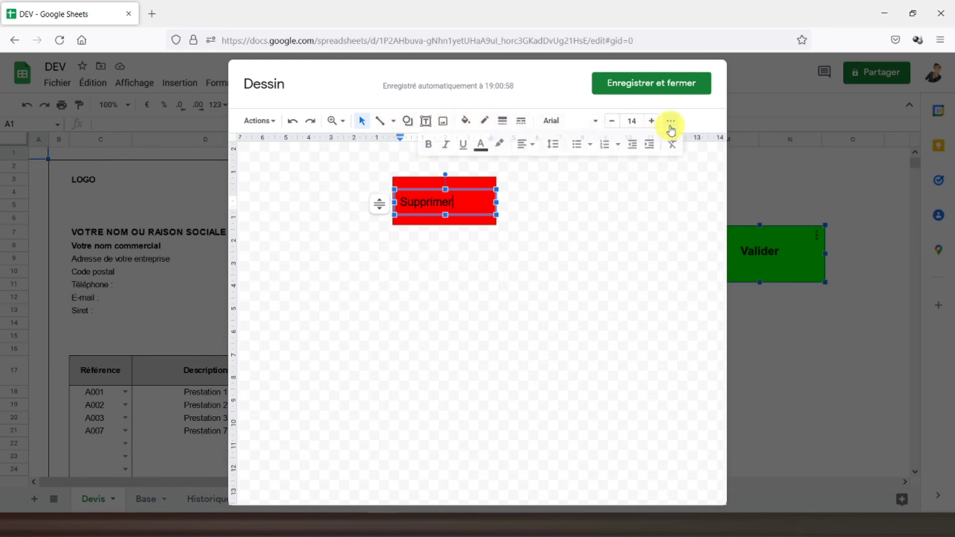
left_click(524, 144)
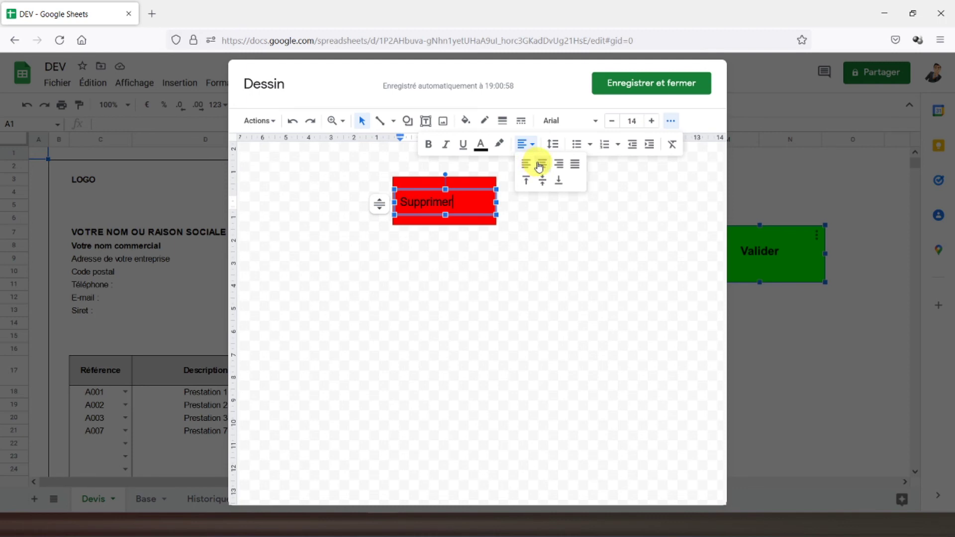
left_click(541, 164)
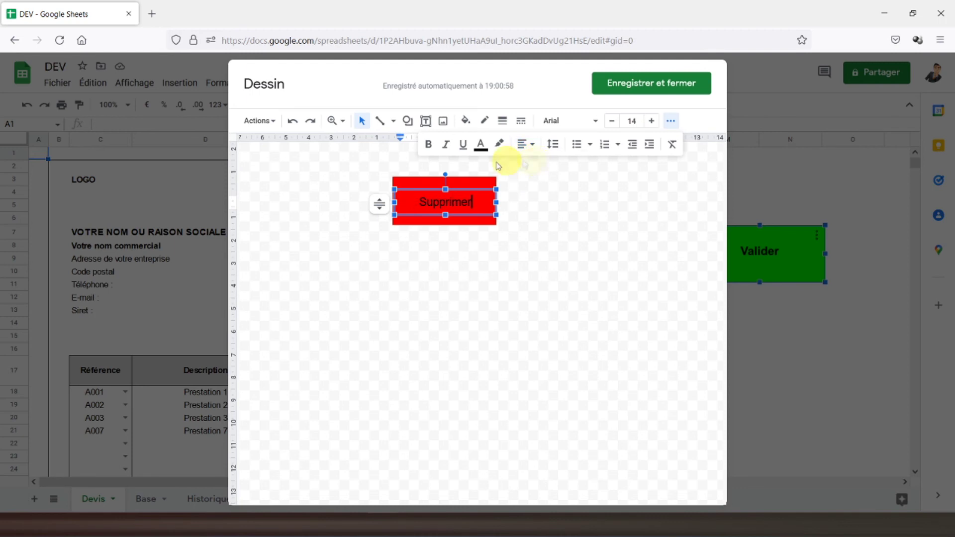
left_click(428, 144)
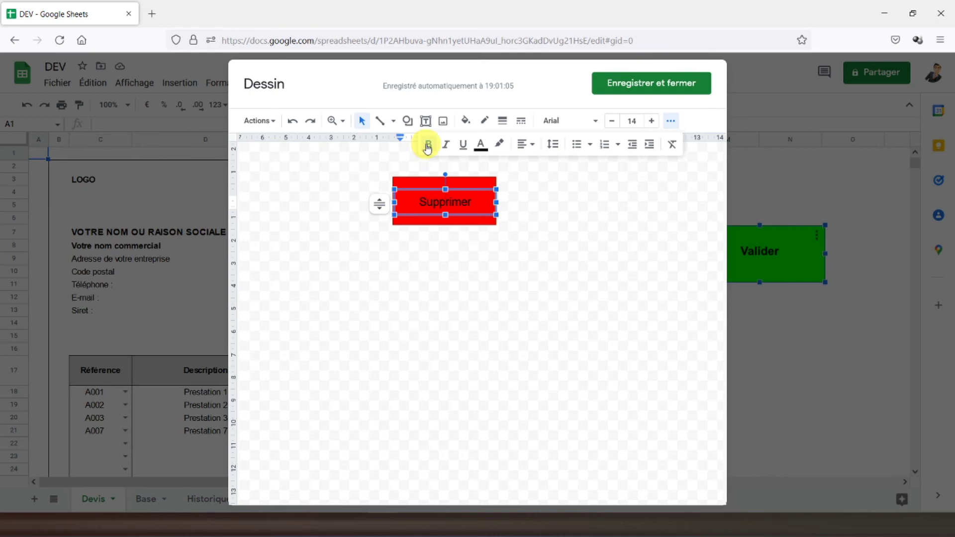
left_click(579, 204)
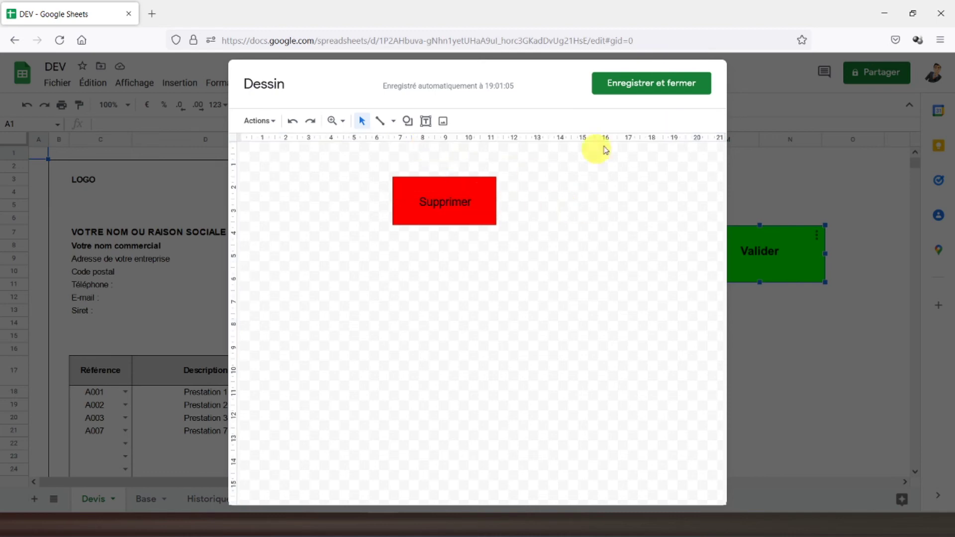
- Save the drawing and place the "Supprimer" button just below the "Valider" button, over columns M and N from row 12
left_click(658, 85)
left_click(140, 204)
left_click_drag(143, 201, 813, 342)
left_click(741, 375)
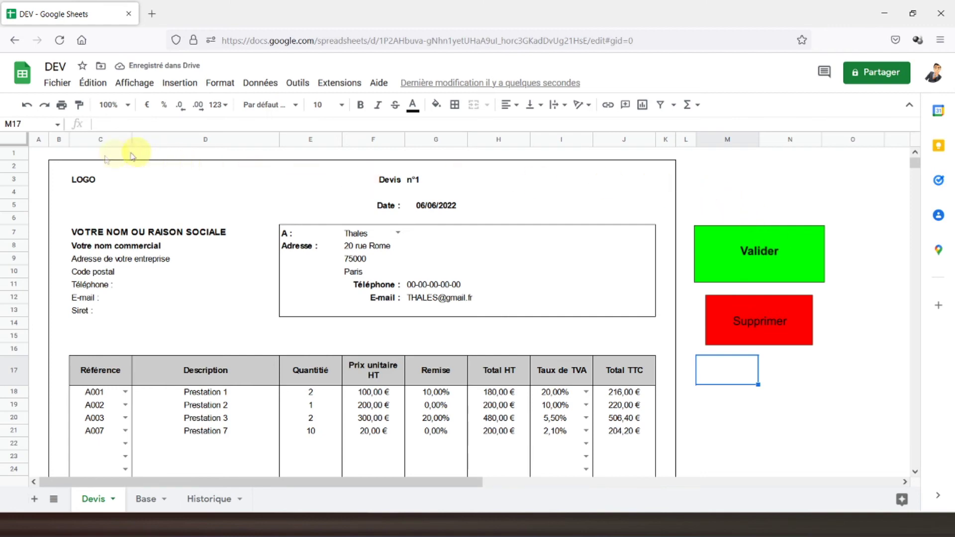
- Select cell A1 and start recording a new macro with absolute references
left_click(47, 157)
left_click(300, 84)
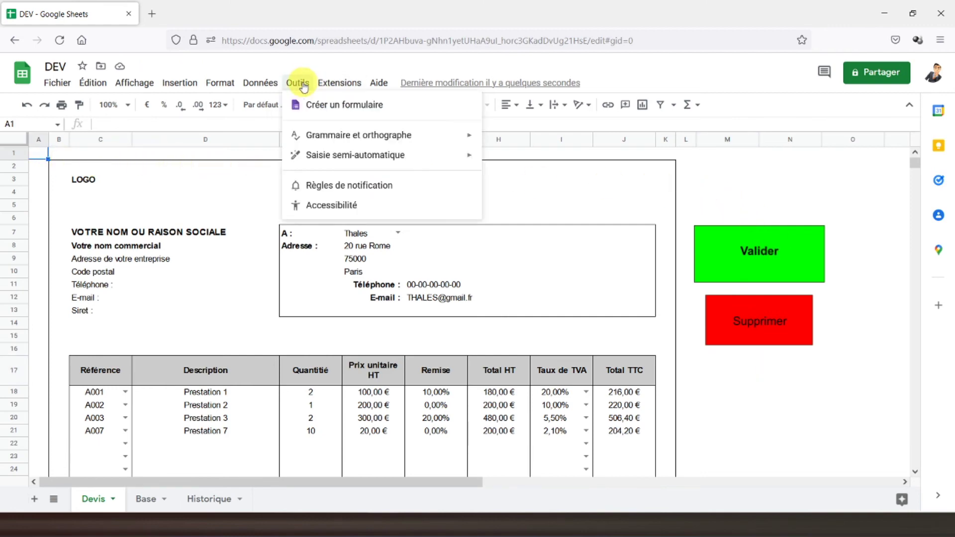
mouse_move(329, 87)
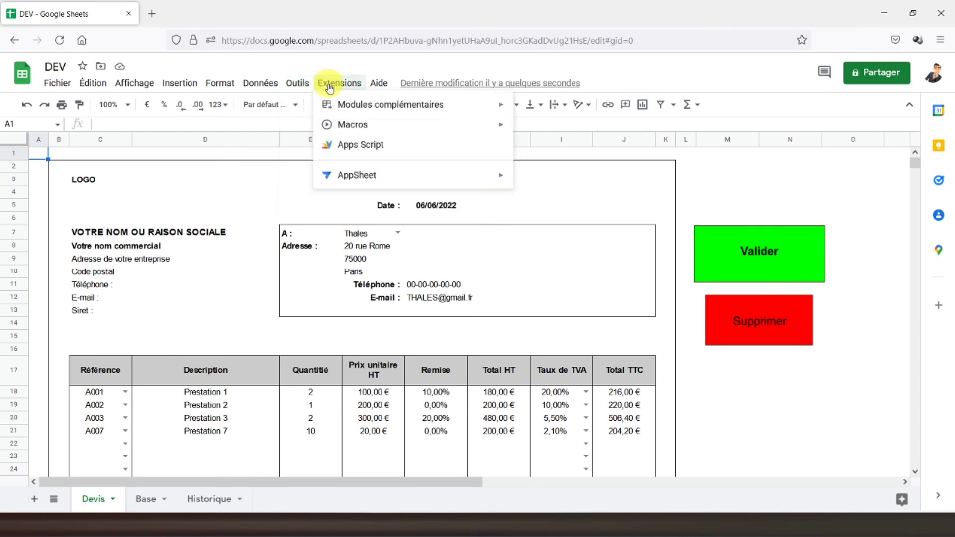
mouse_move(372, 128)
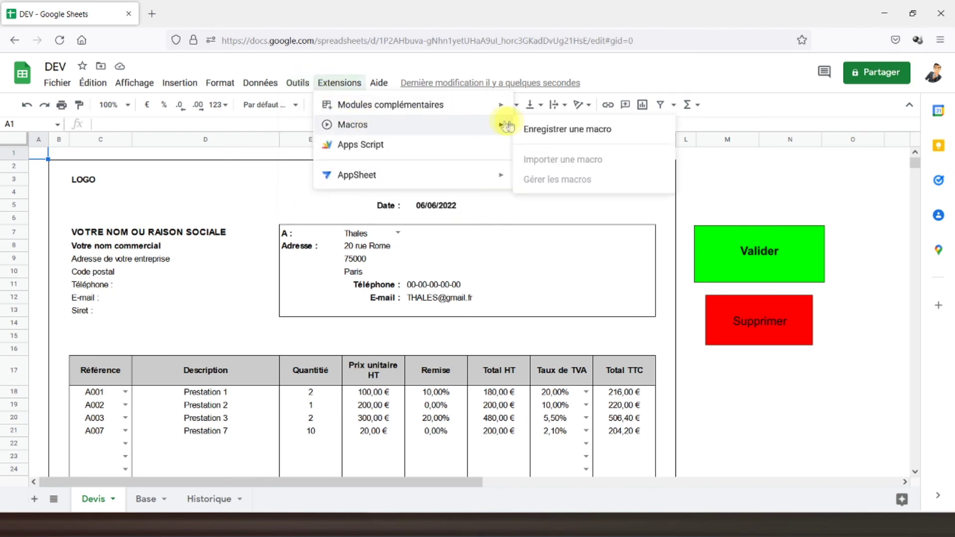
left_click(566, 130)
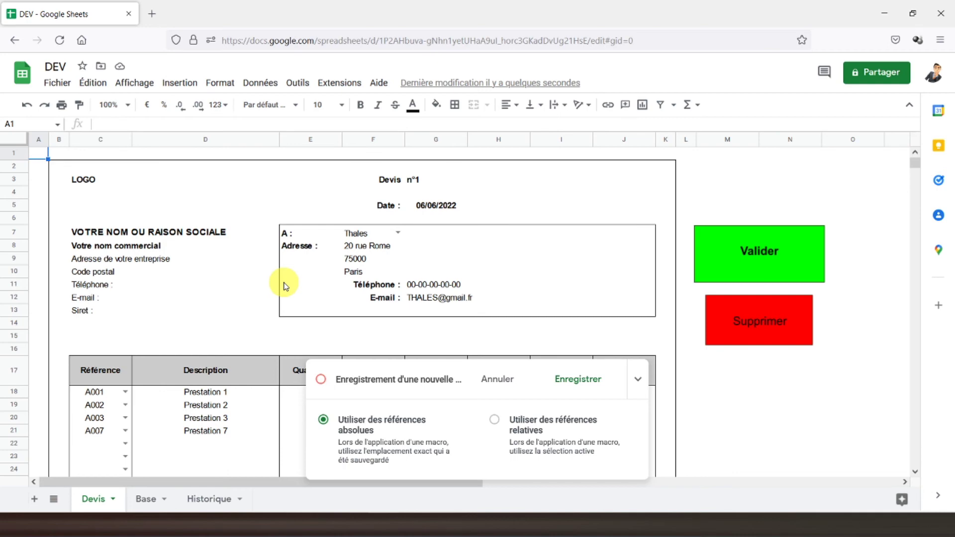
scroll(264, 237, "down", 2)
scroll(264, 237, "up", 2)
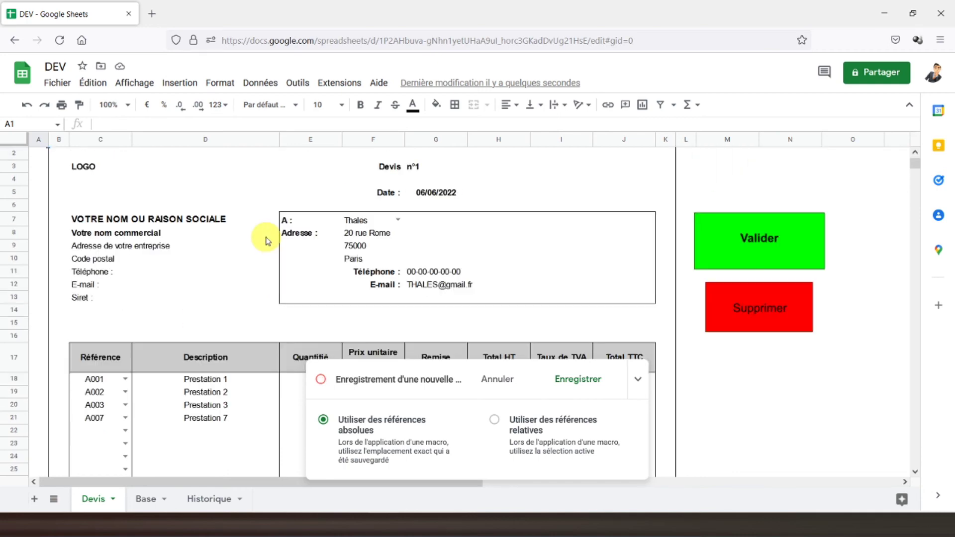
- Clear the client in F7 together with the Référence, Quantité, Remise and Taux de TVA entries in C18:C36, E18:E36, G18:G36 and I18:I36
left_click(368, 223)
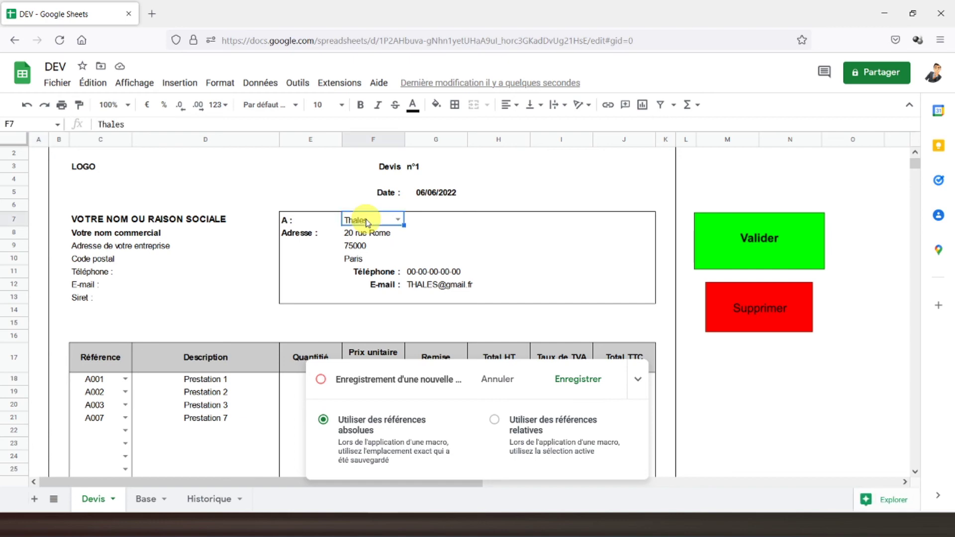
scroll(368, 223, "down", 5)
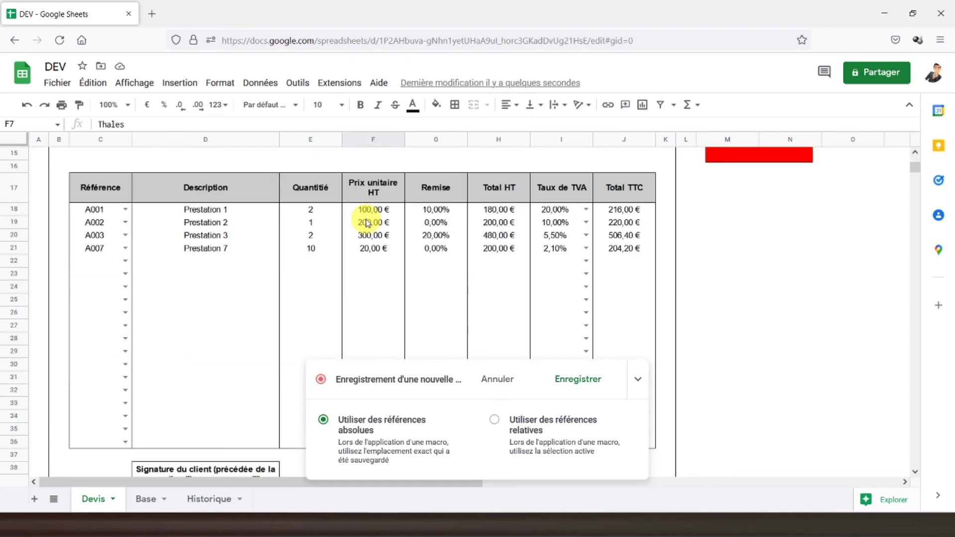
left_click_drag(99, 211, 102, 441)
left_click_drag(304, 209, 294, 440)
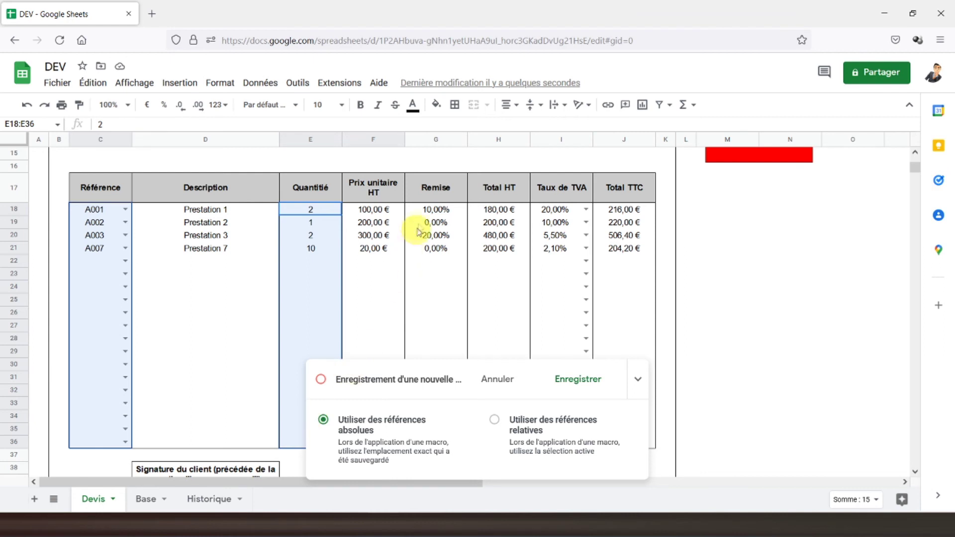
left_click_drag(433, 209, 431, 447)
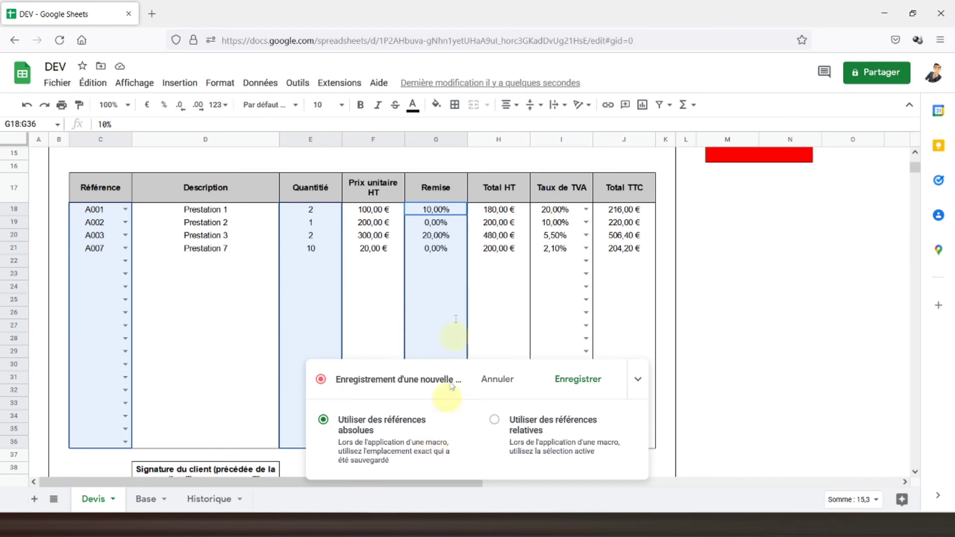
scroll(447, 267, "down", 5)
scroll(447, 267, "up", 5)
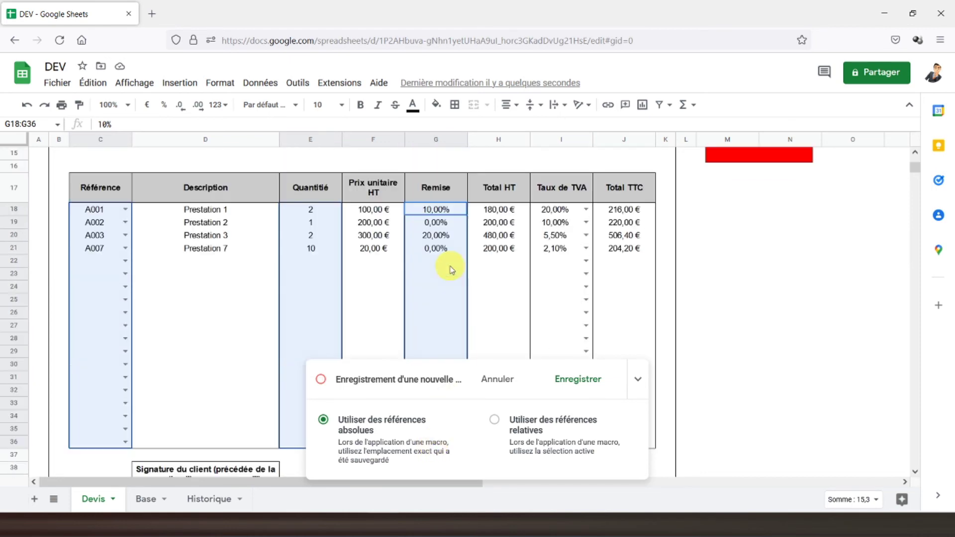
left_click_drag(557, 214, 564, 448)
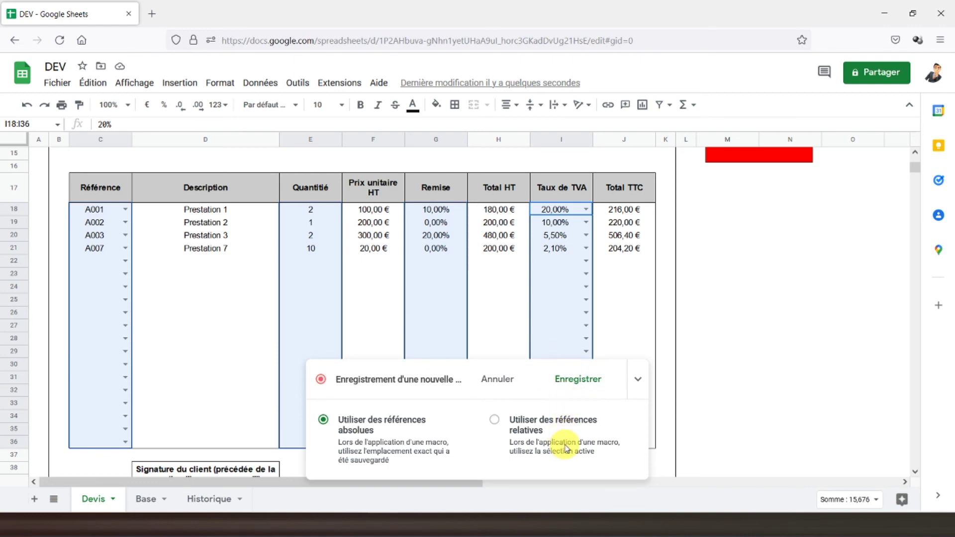
scroll(550, 270, "down", 3)
scroll(494, 255, "up", 3)
scroll(495, 259, "up", 5)
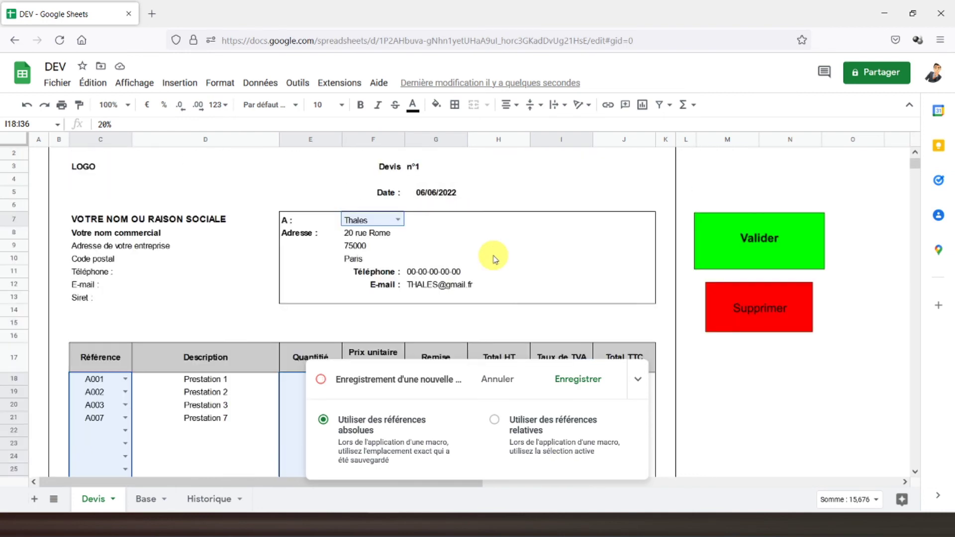
key("Delete")
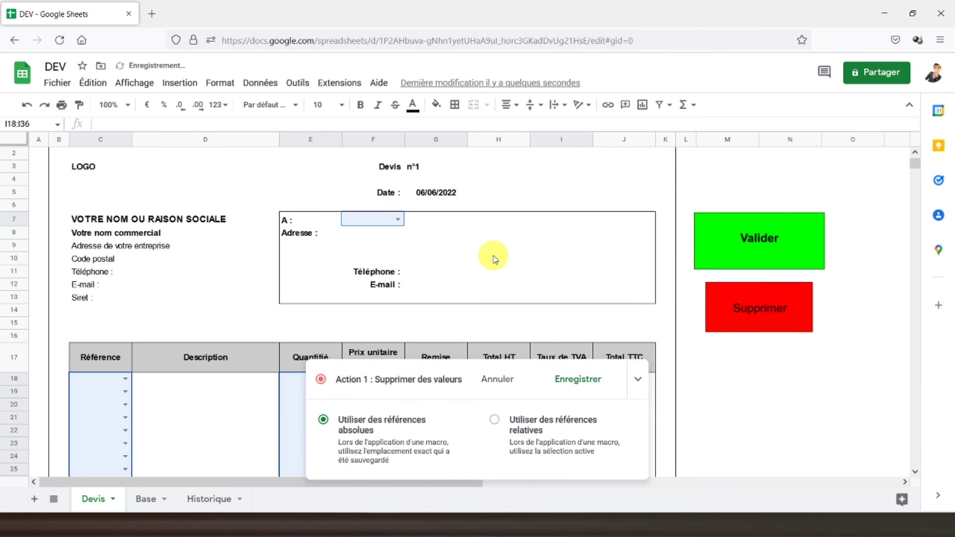
scroll(494, 259, "down", 9)
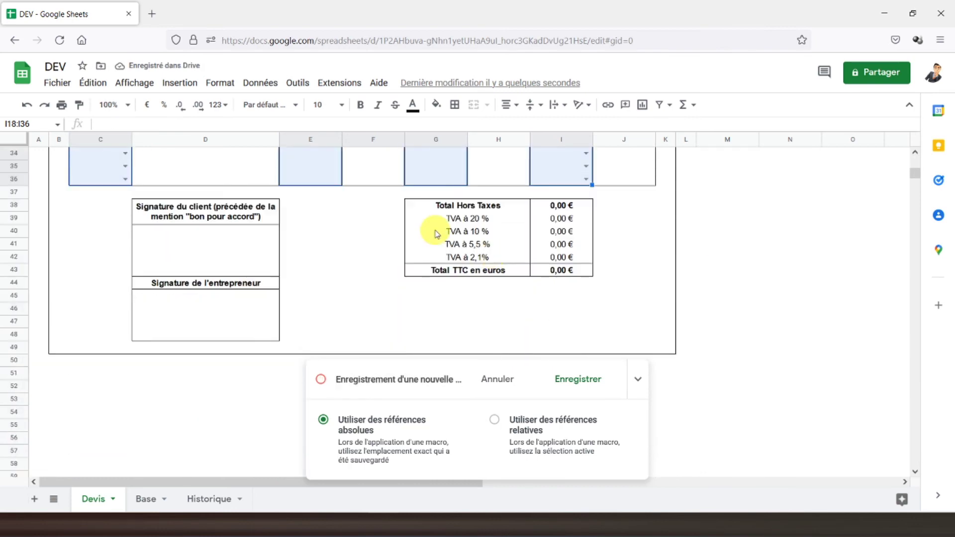
scroll(437, 233, "up", 10)
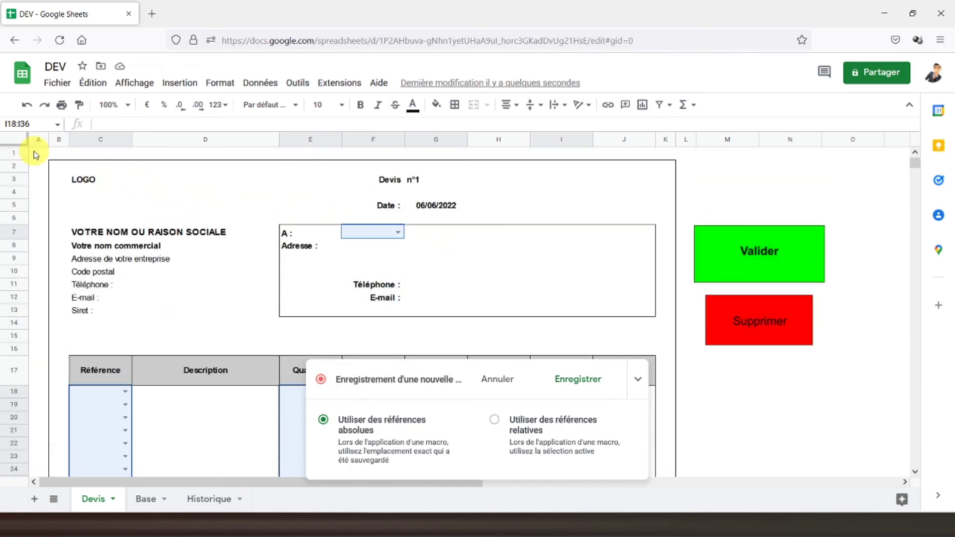
- Return to cell A1, end the recording and save the macro as "suppression"
left_click(35, 155)
left_click(578, 380)
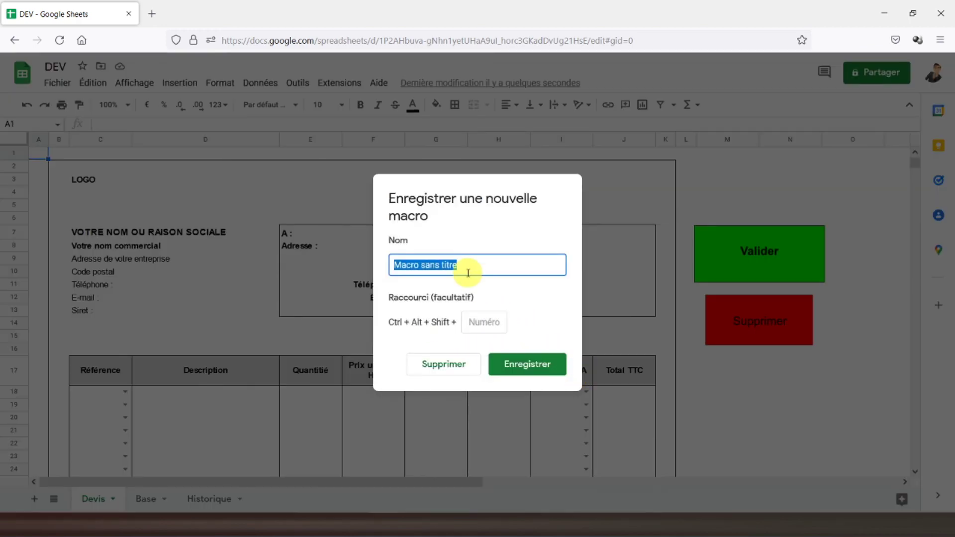
type("suppression")
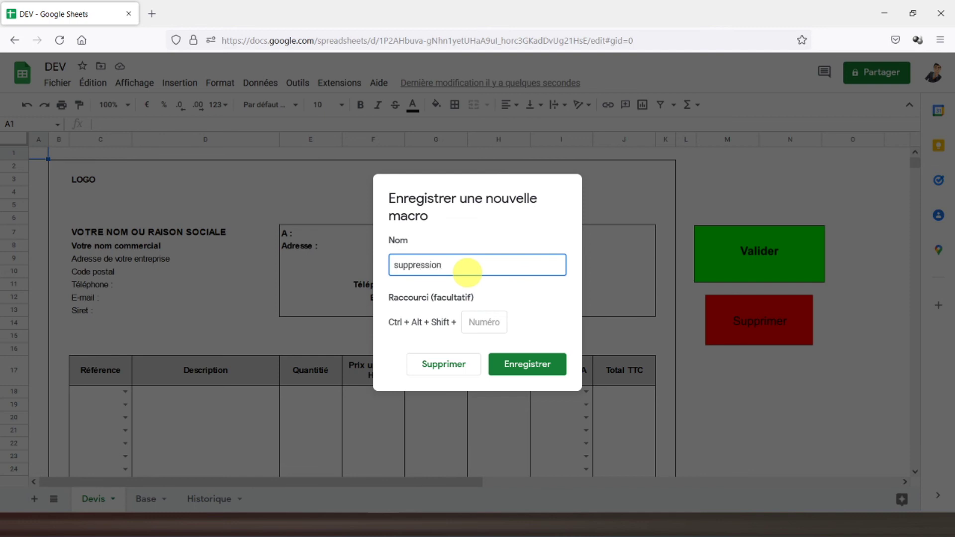
left_click(537, 366)
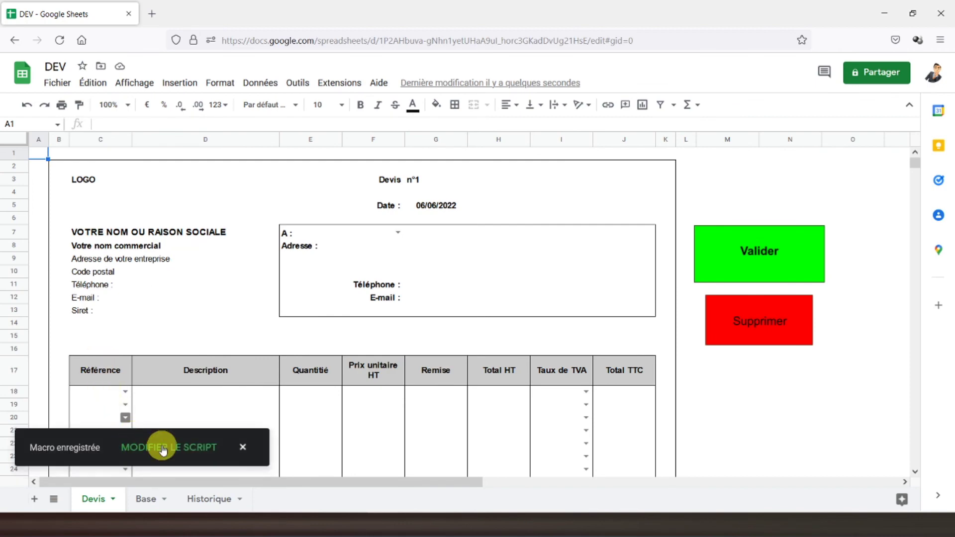
- Assign the "suppression" script to the red "Supprimer" button
left_click(802, 315)
left_click(806, 311)
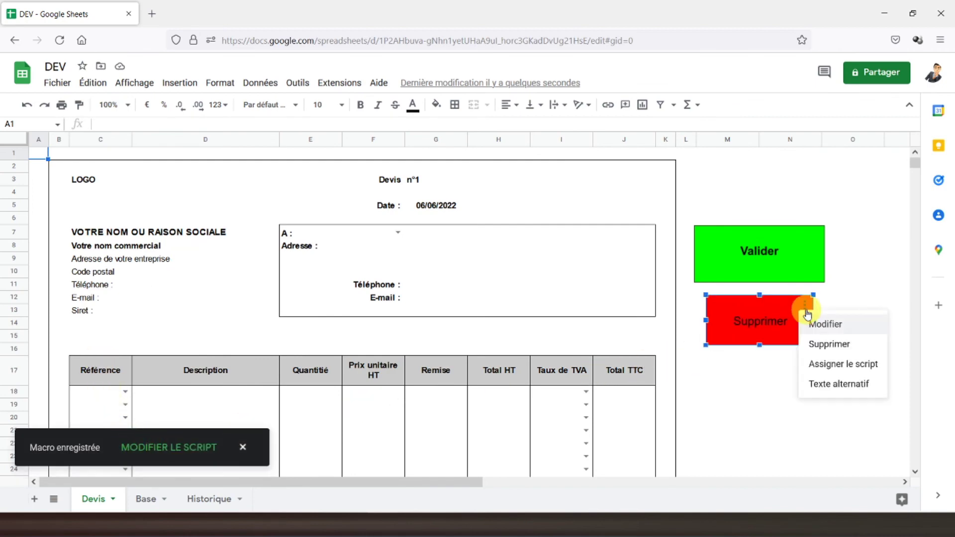
left_click(815, 363)
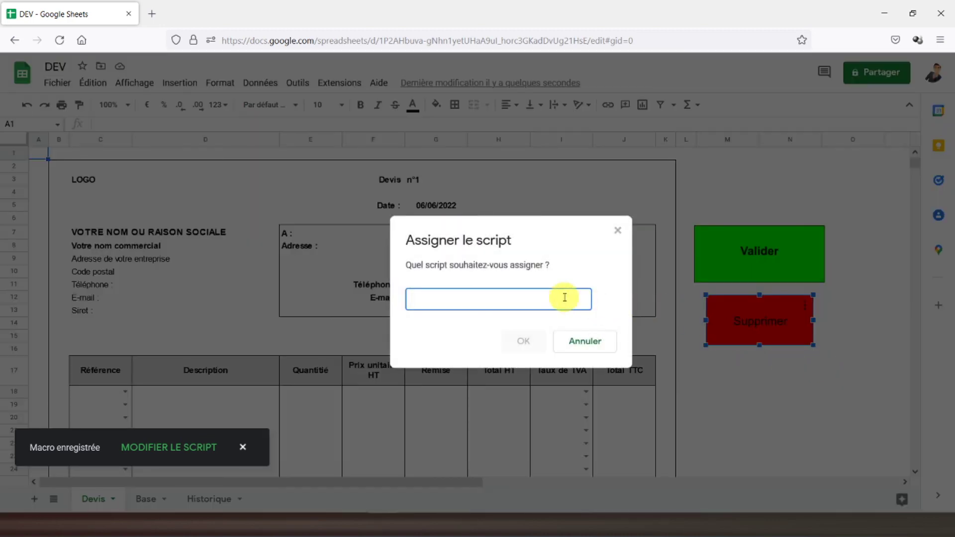
type("suppr")
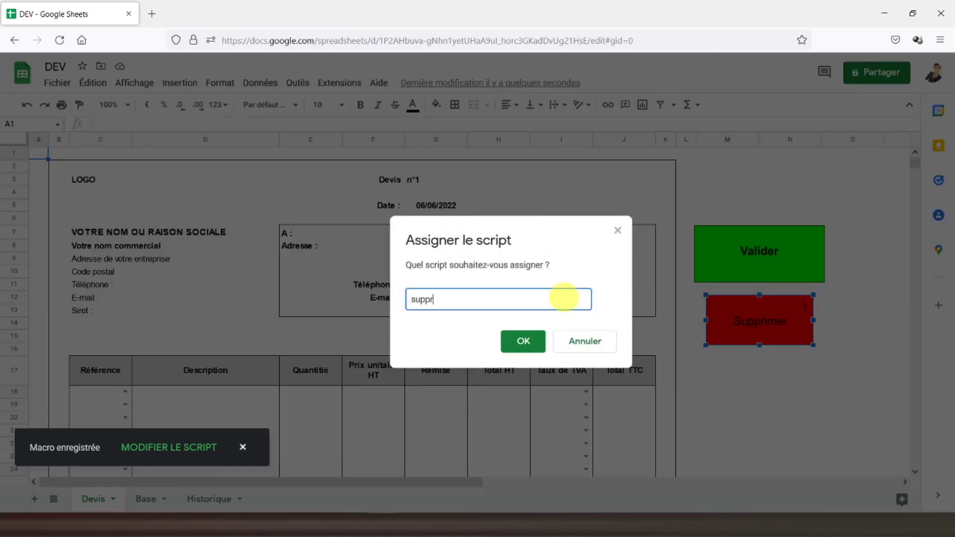
type("ession")
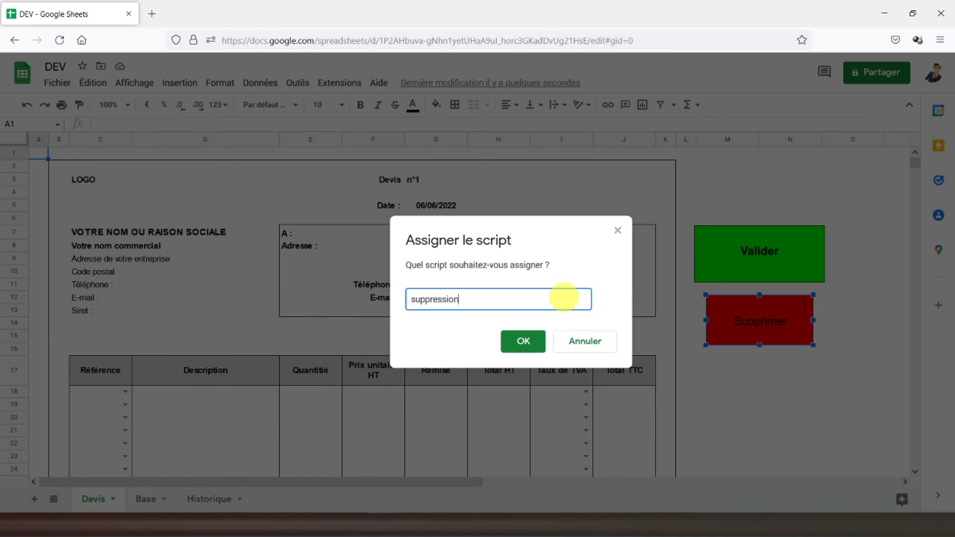
left_click(523, 341)
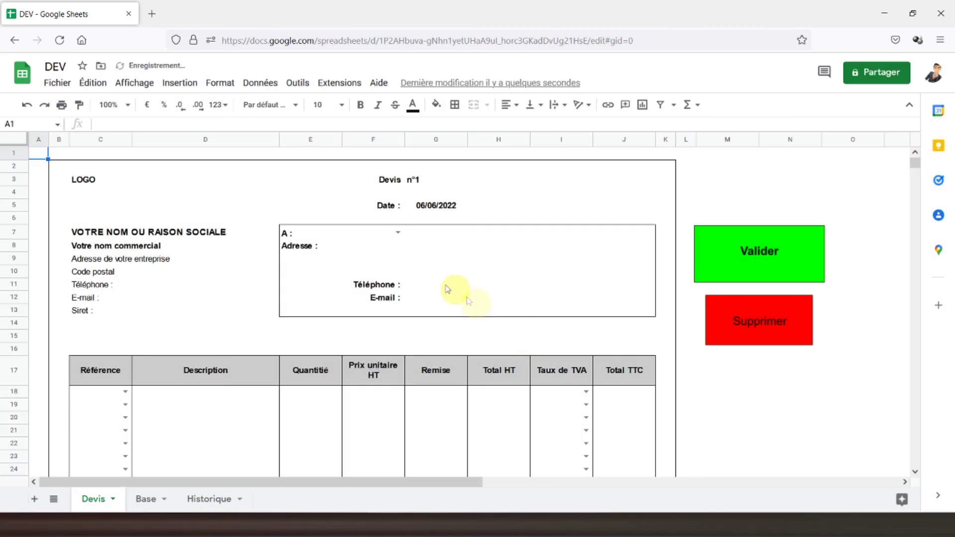
- Set the client in F7 to Thales and test the red "Supprimer" button, granting its script the required authorization
left_click(398, 232)
left_click(382, 245)
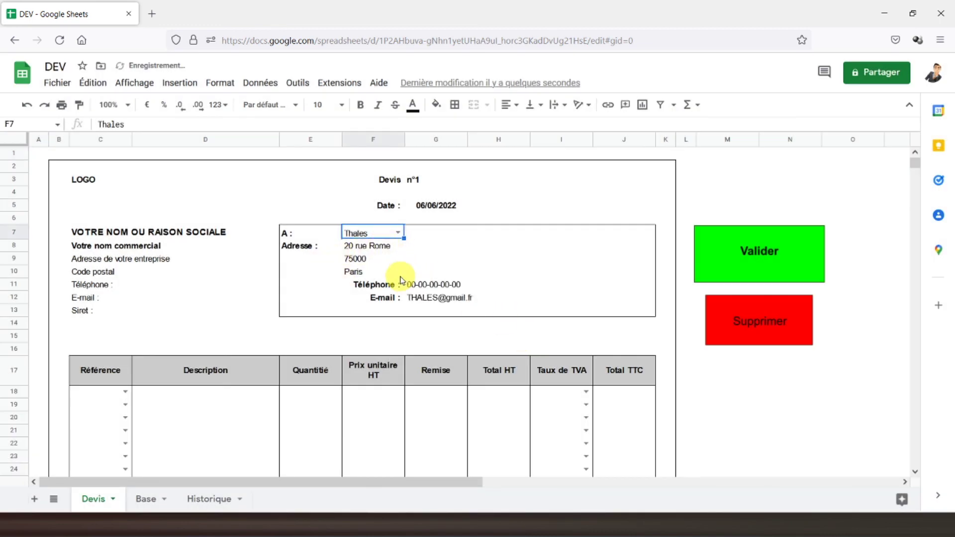
left_click(787, 317)
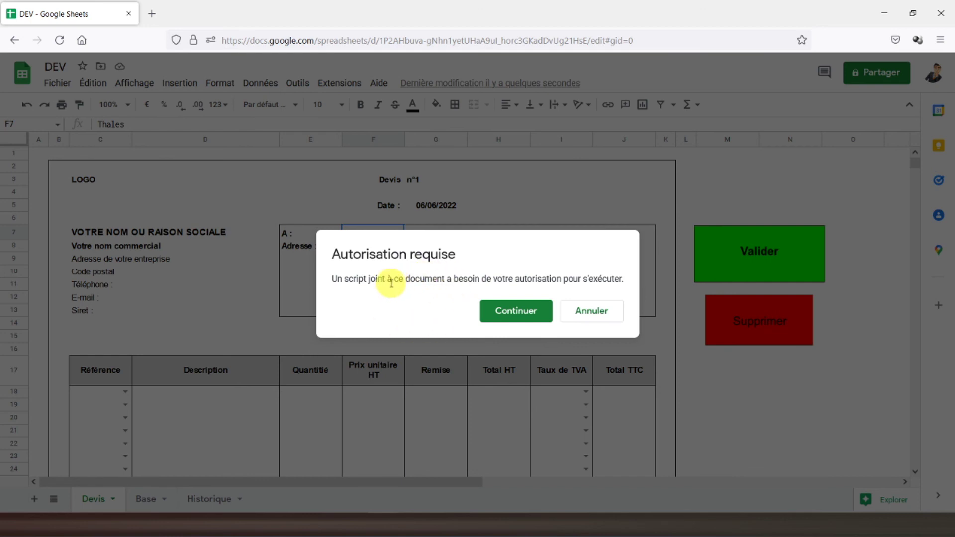
left_click(517, 314)
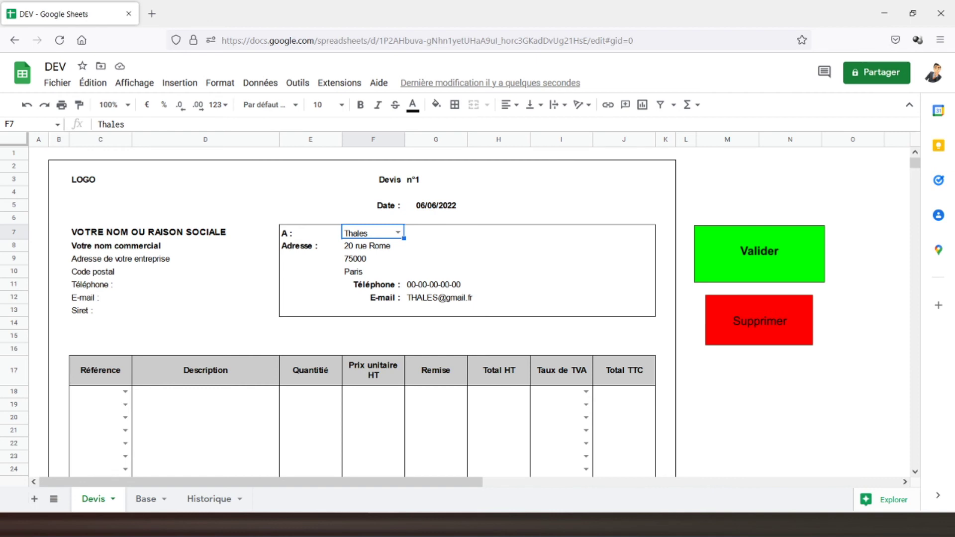
left_click(687, 335)
left_click(731, 318)
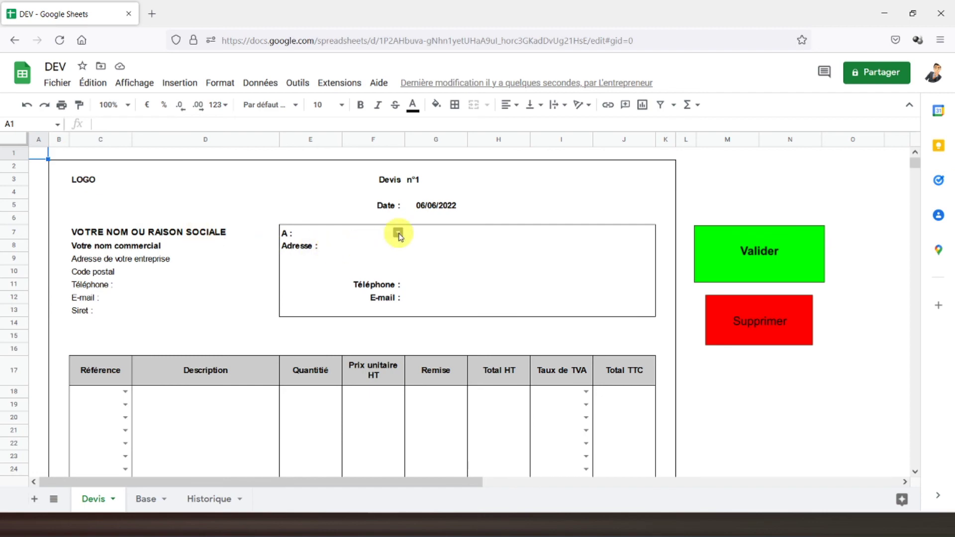
- Set the client in F7 to Thales and the first line's Référence in C18 to A001
left_click(398, 234)
left_click(367, 246)
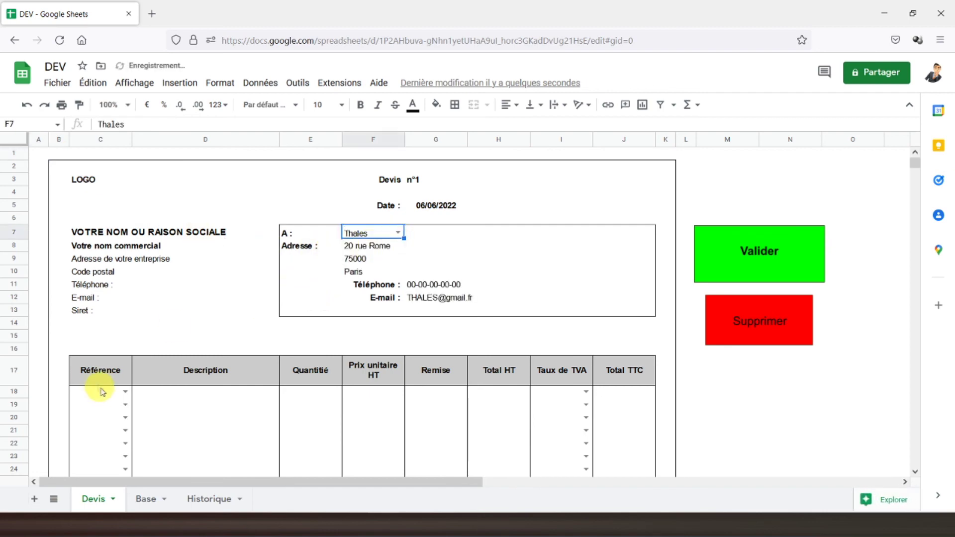
left_click(125, 391)
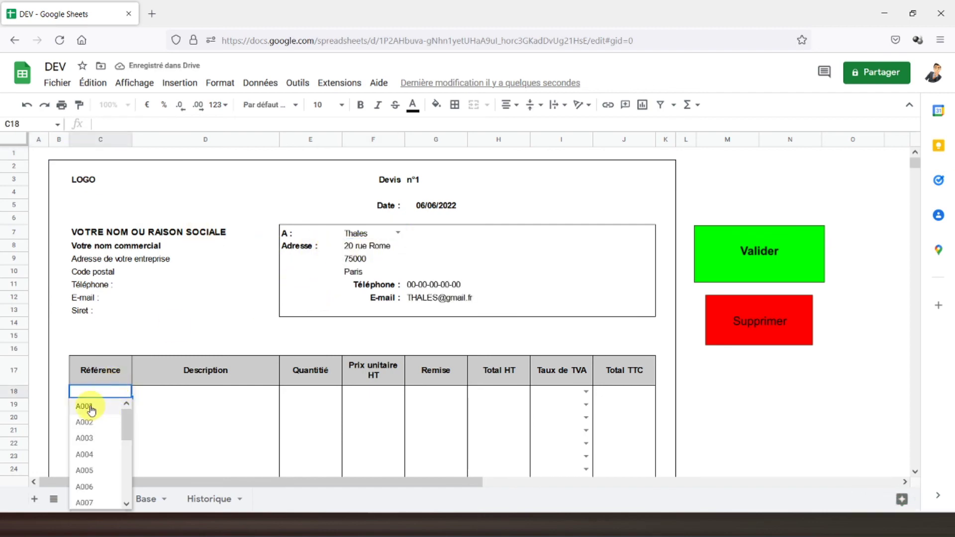
left_click(85, 406)
- Enter a Quantité of 1 and a Taux de TVA of 20% on the A001 line
scroll(219, 398, "down", 4)
left_click(315, 214)
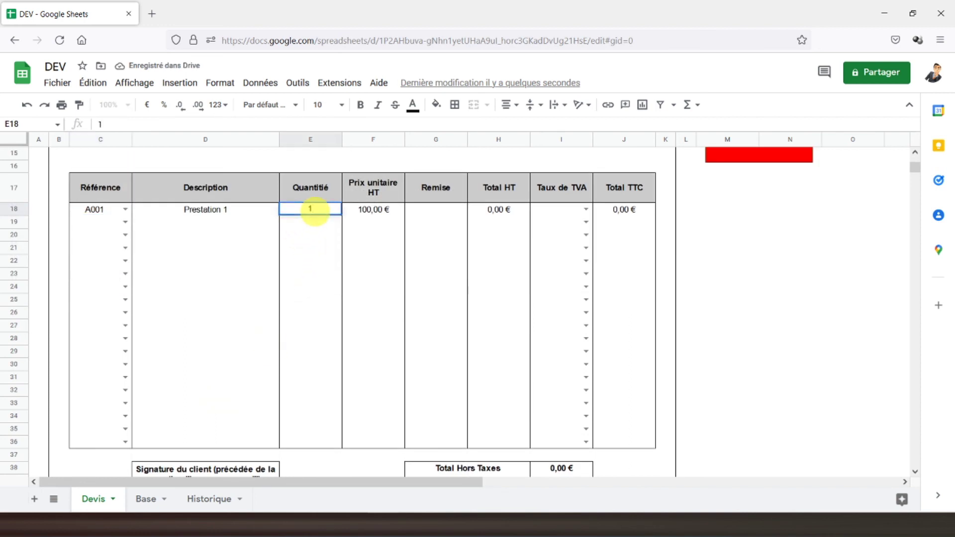
key("Return")
left_click(437, 212)
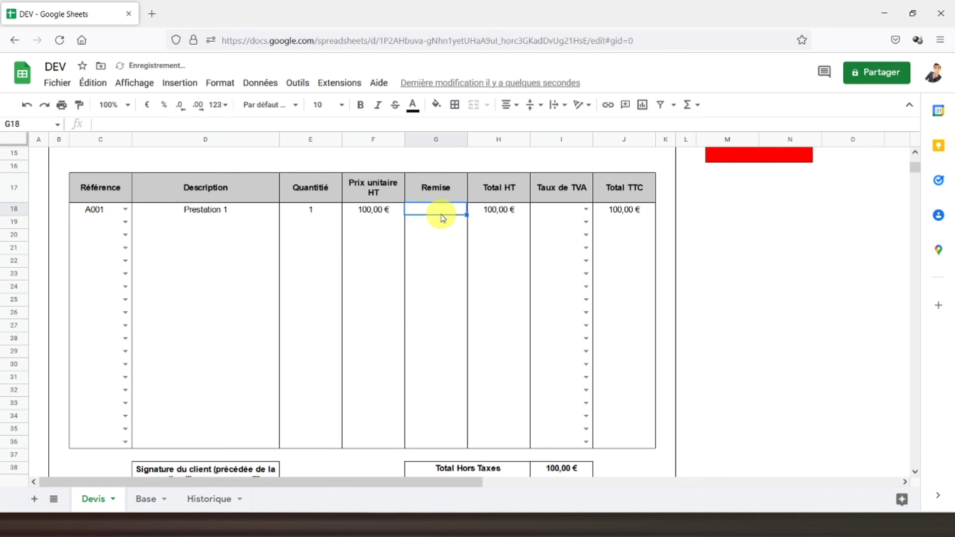
left_click(585, 209)
left_click(552, 224)
left_click(363, 236)
- Check the quote on the Historique sheet, then start recording a macro with absolute references from Devis cell A1
left_click(205, 498)
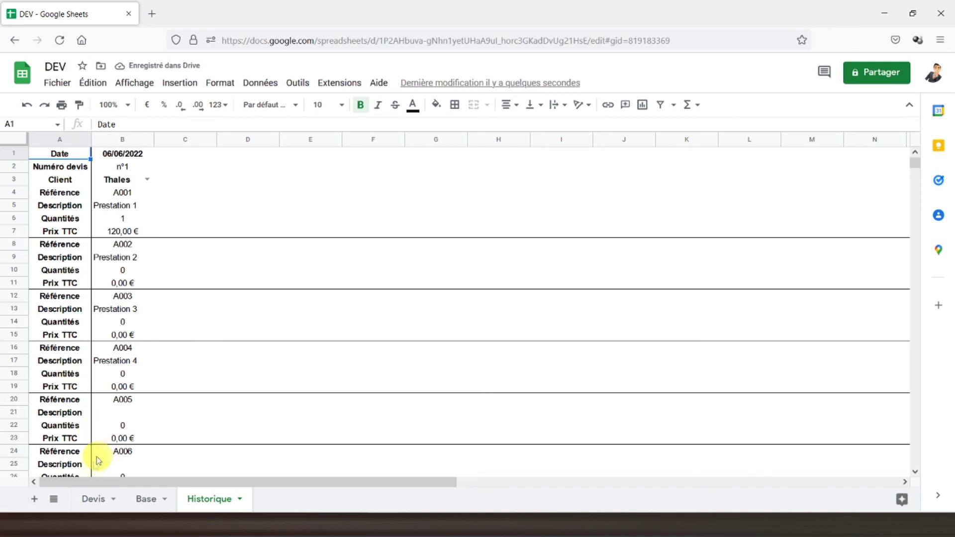
left_click(96, 499)
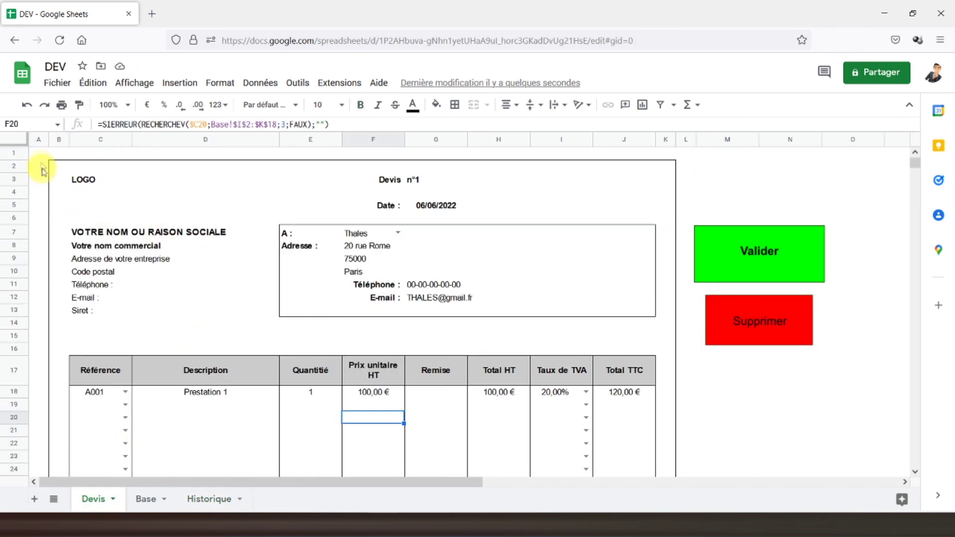
left_click(42, 152)
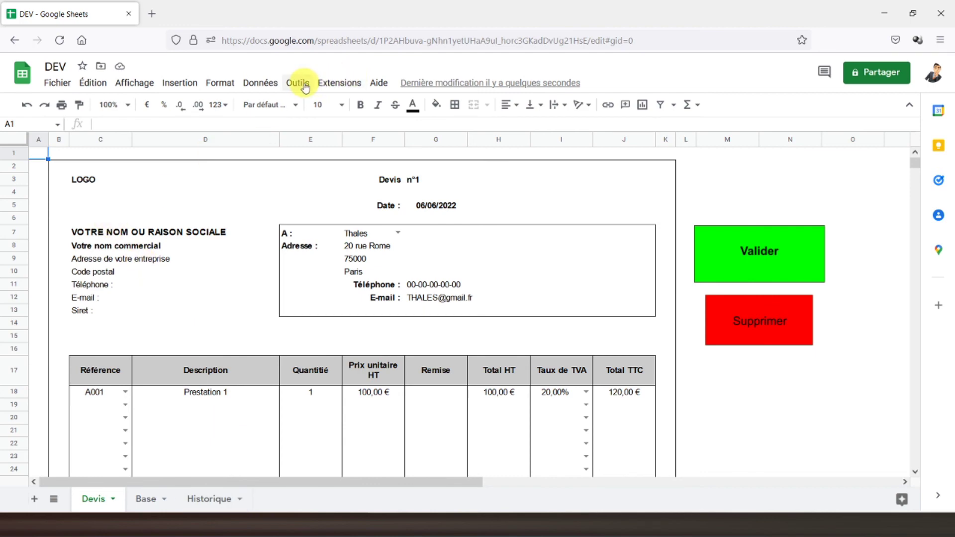
left_click(339, 83)
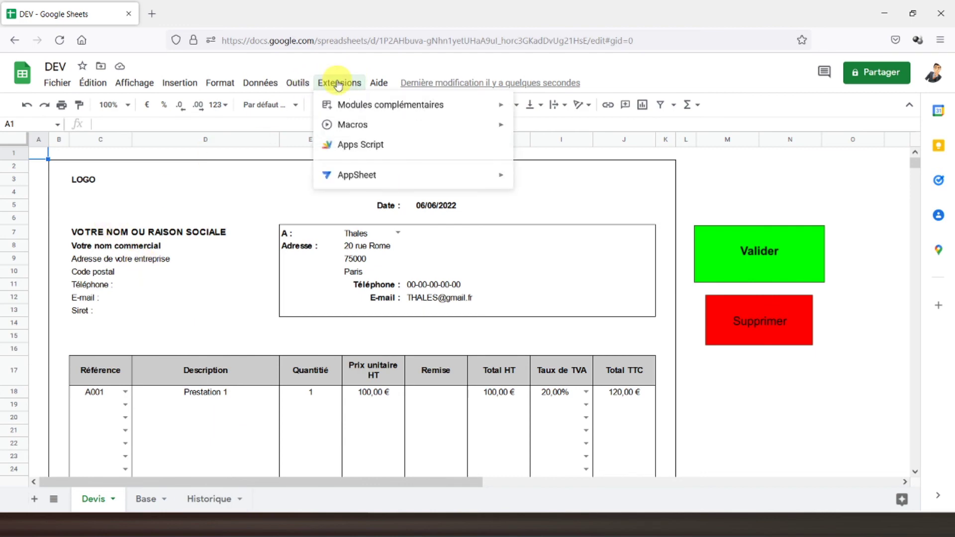
mouse_move(363, 124)
left_click(537, 132)
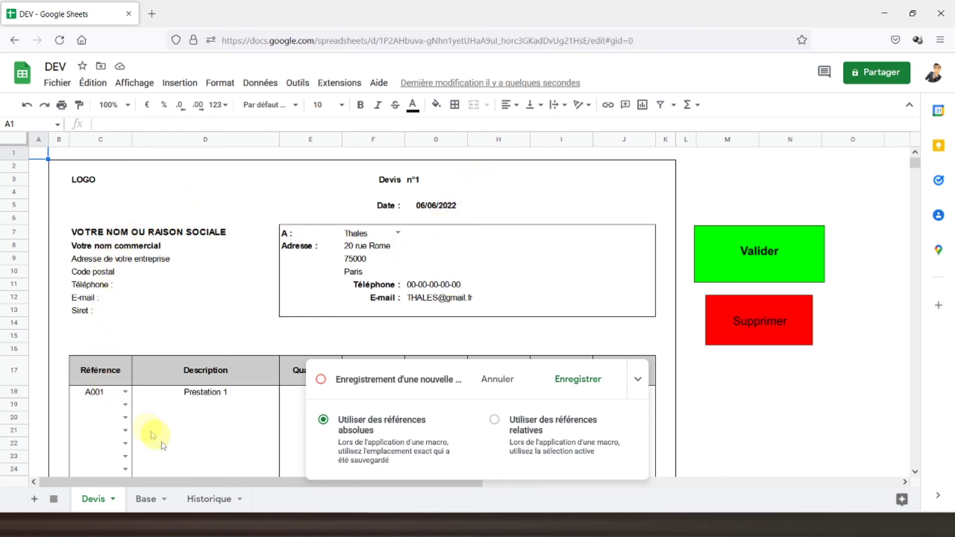
- Insert an empty column to the left of column C on the Historique sheet
left_click(207, 495)
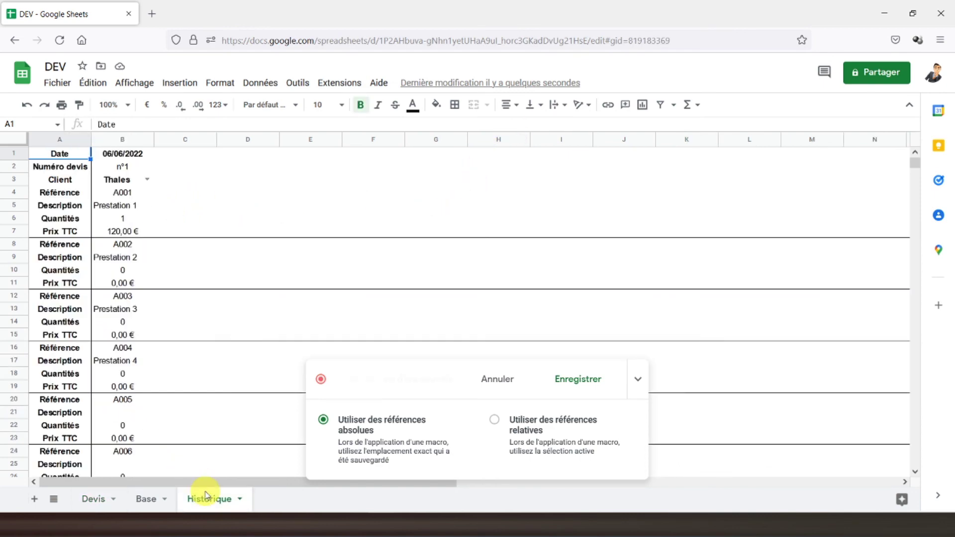
left_click(185, 144)
right_click(185, 144)
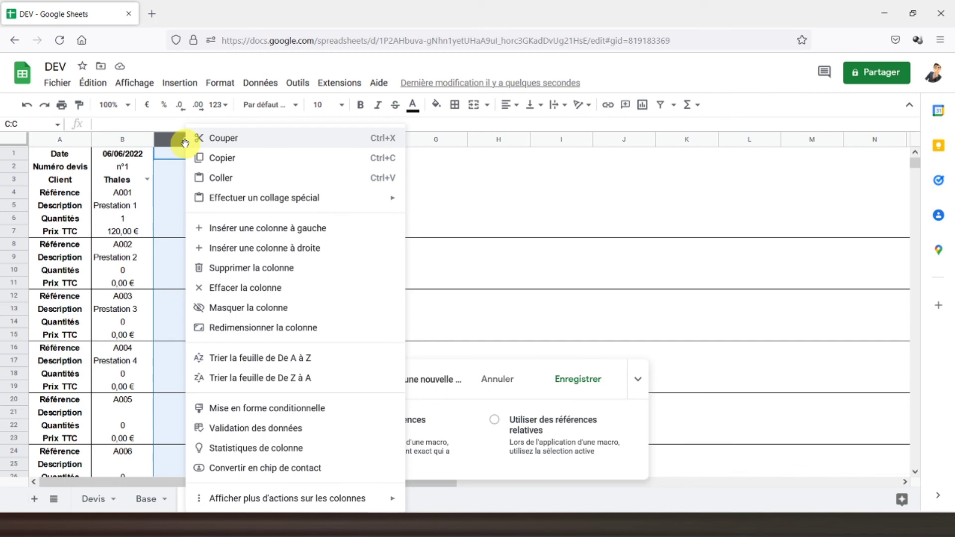
left_click(226, 229)
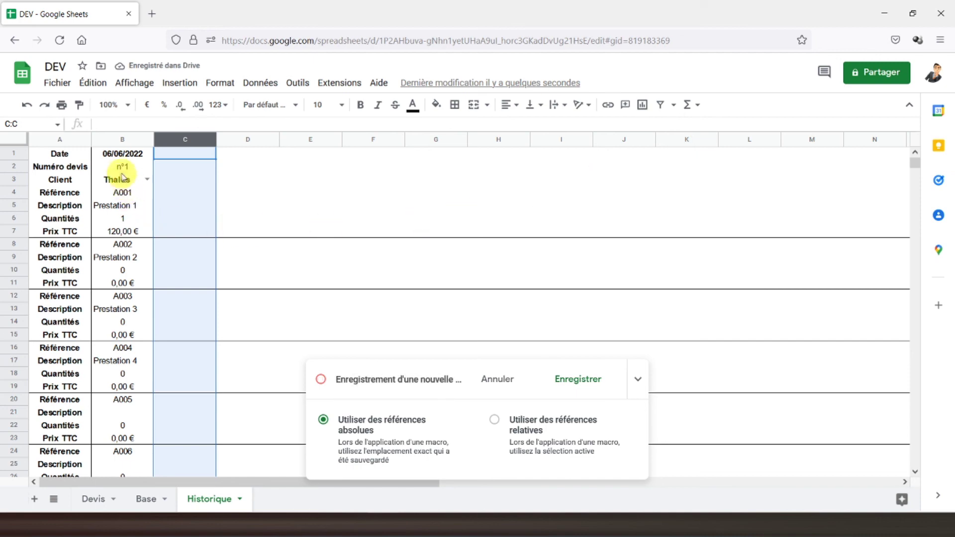
- Copy column B of the Historique sheet and paste only its values into column C
left_click(123, 139)
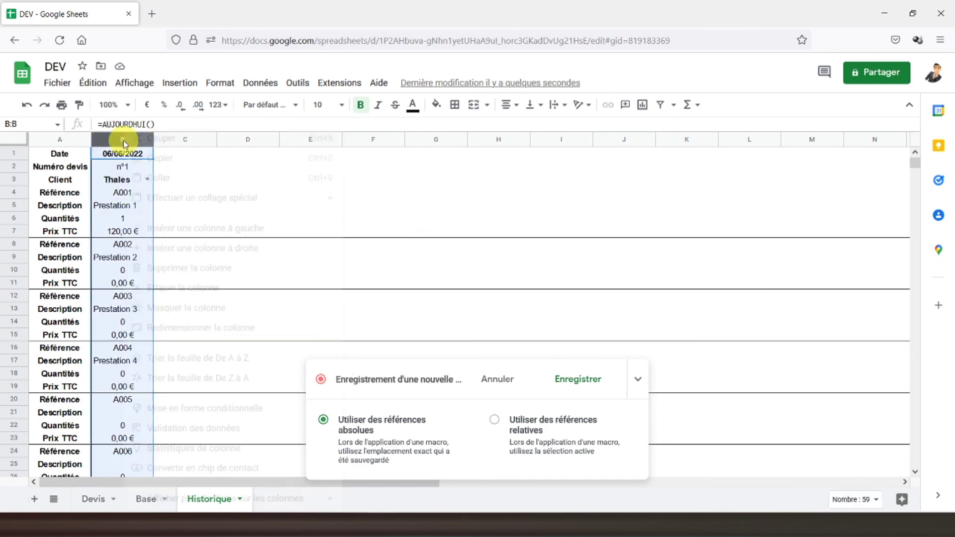
right_click(124, 140)
left_click(164, 158)
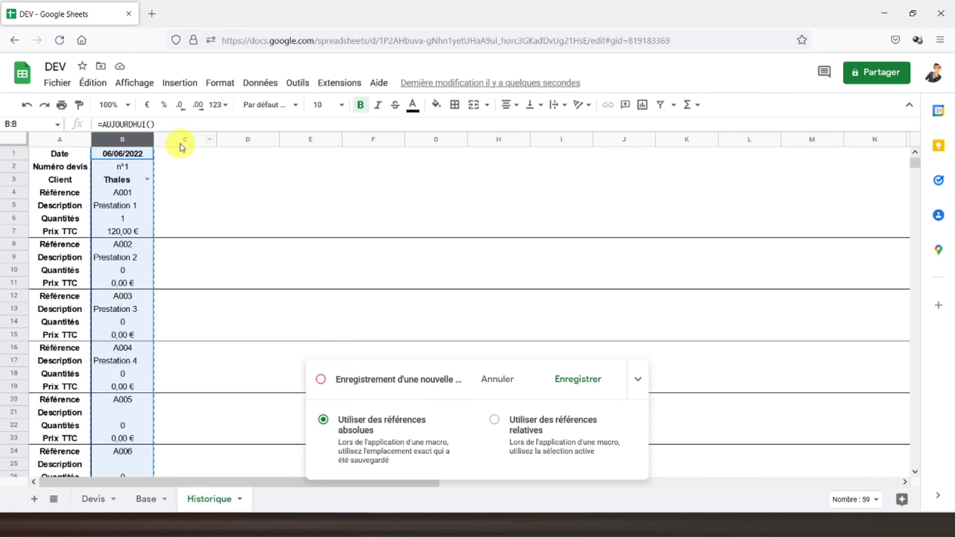
left_click(180, 142)
right_click(179, 142)
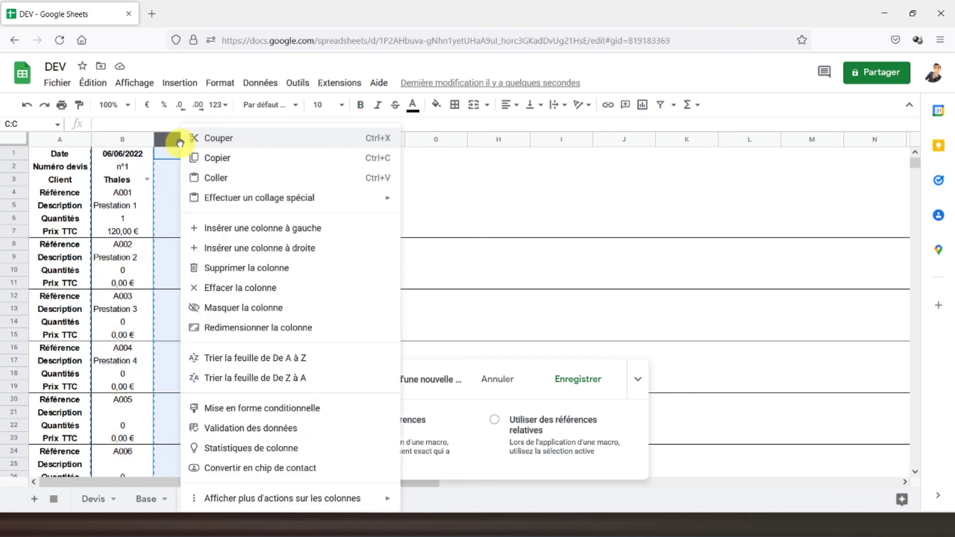
mouse_move(249, 197)
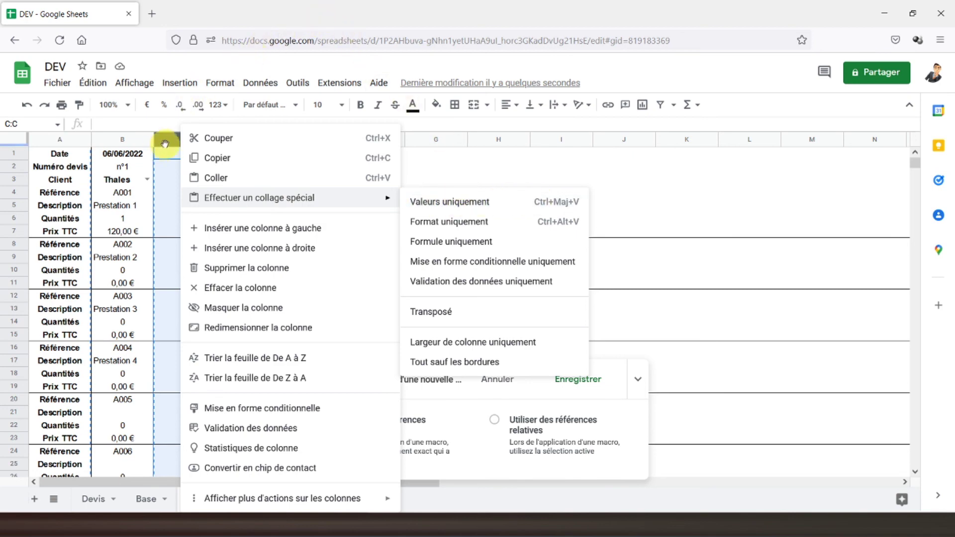
left_click(170, 141)
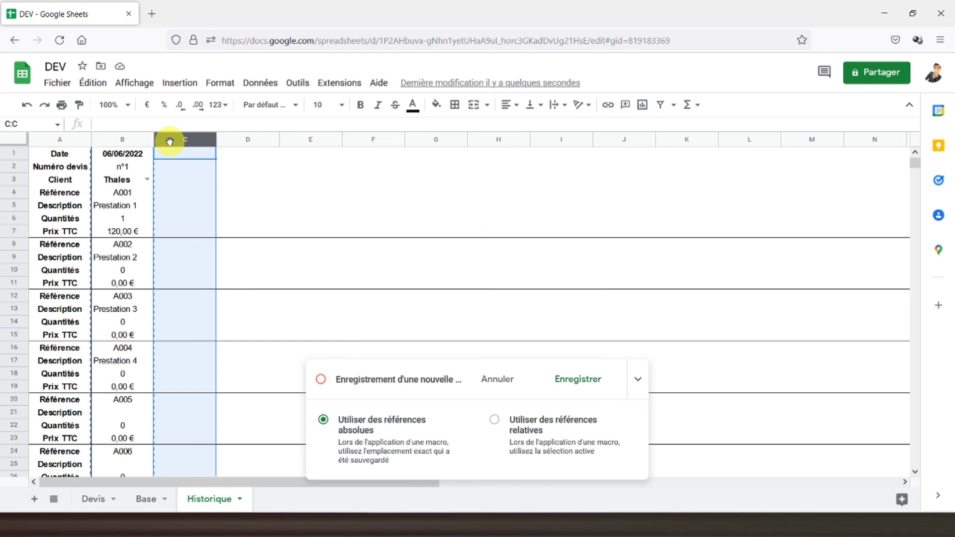
key("ctrl+shift+v")
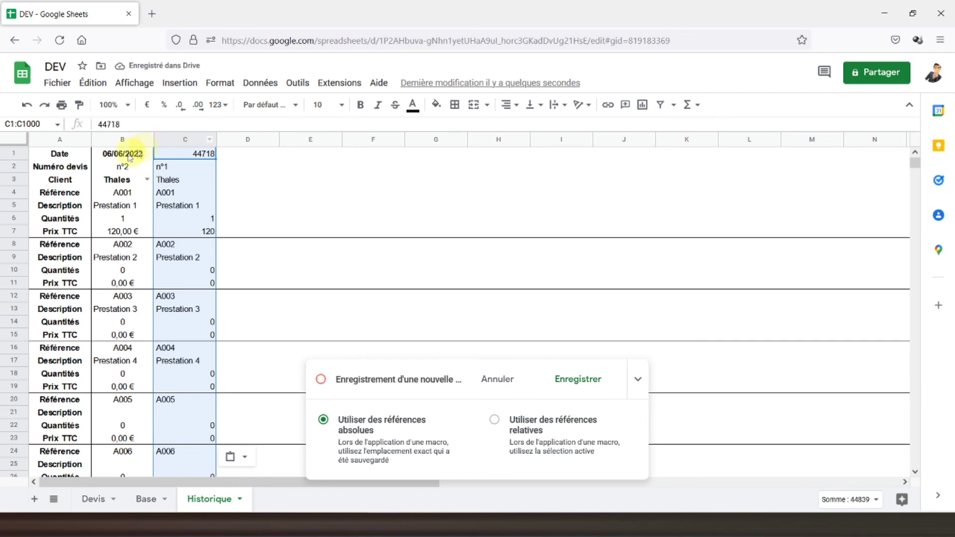
- Select A1 on Historique, return to the Devis sheet and save the recorded macro as "valider"
left_click(53, 153)
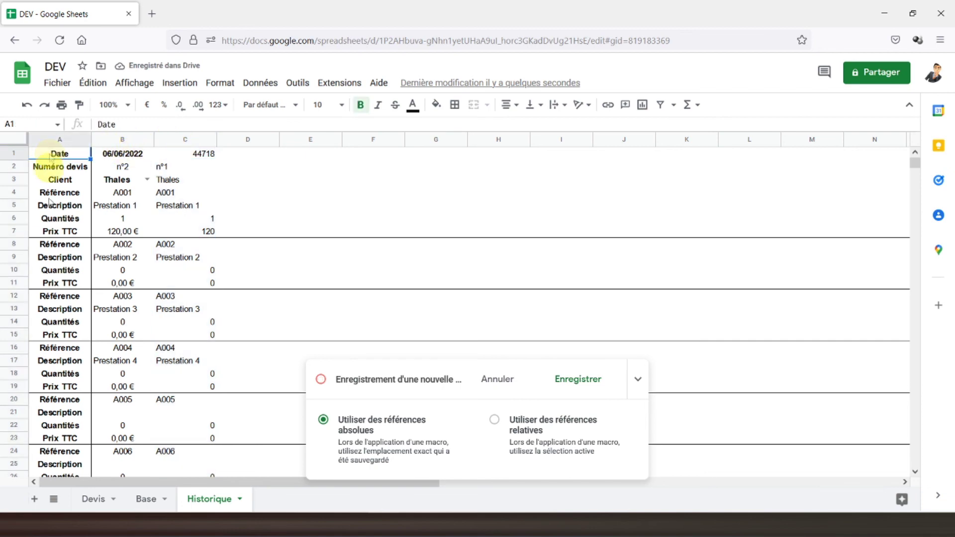
left_click(92, 503)
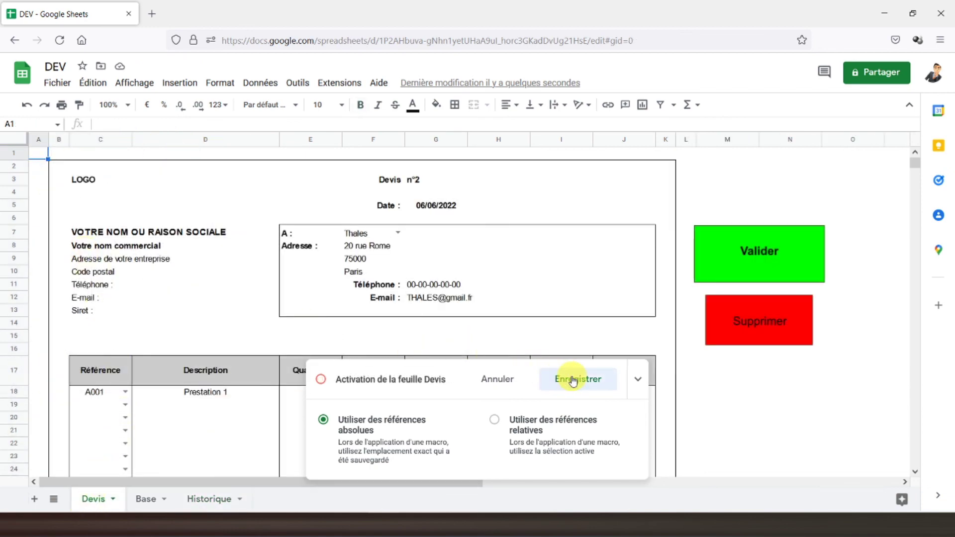
left_click(571, 379)
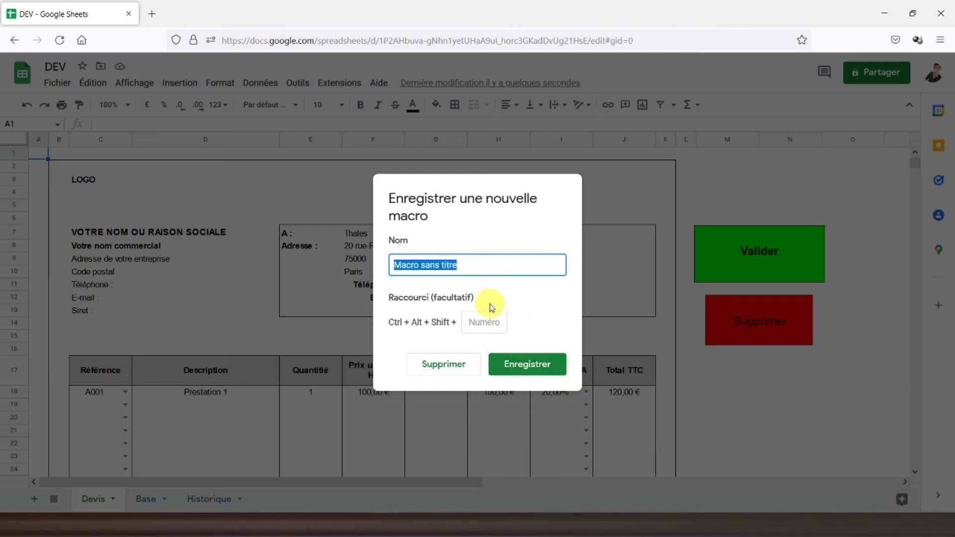
type("valider")
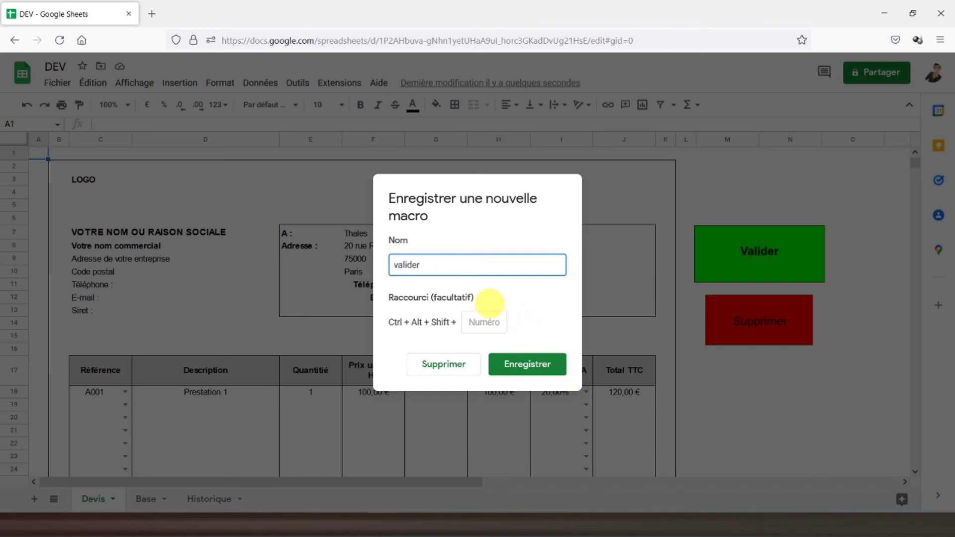
left_click(505, 363)
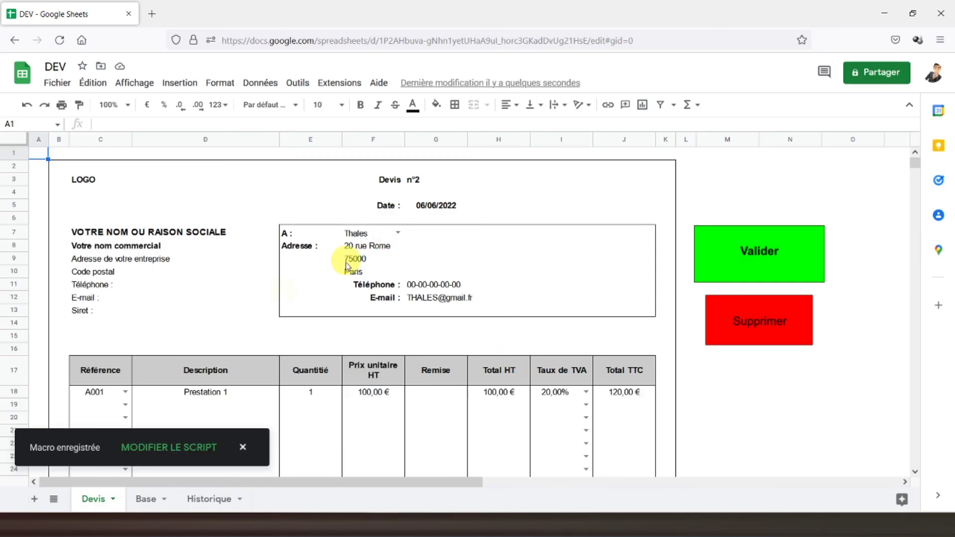
left_click(199, 500)
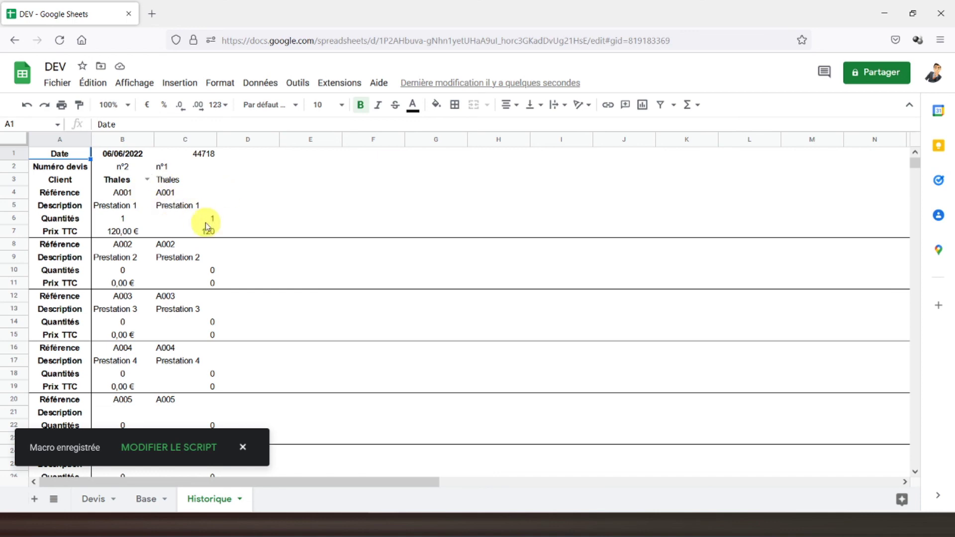
left_click(91, 500)
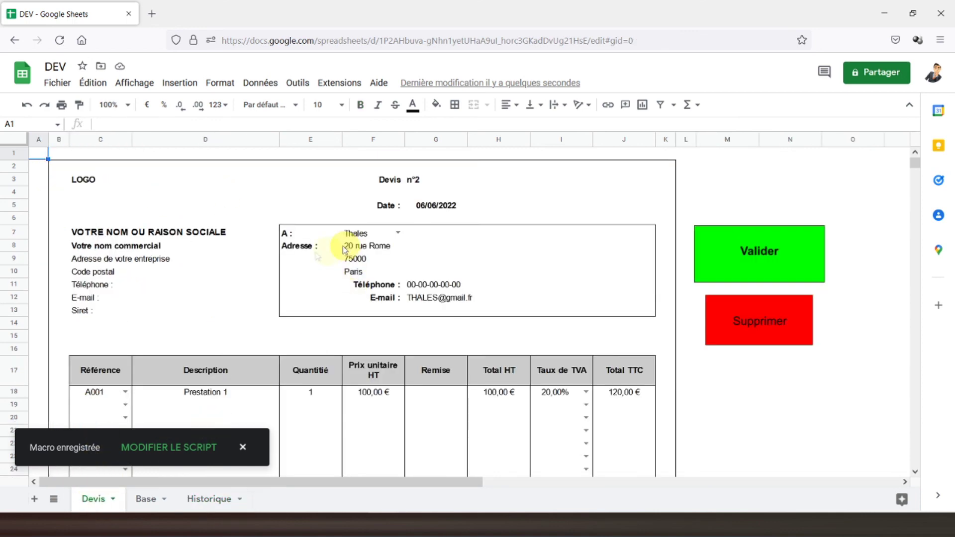
- Assign the "valider" script to the green "Valider" button and run it
left_click(731, 255)
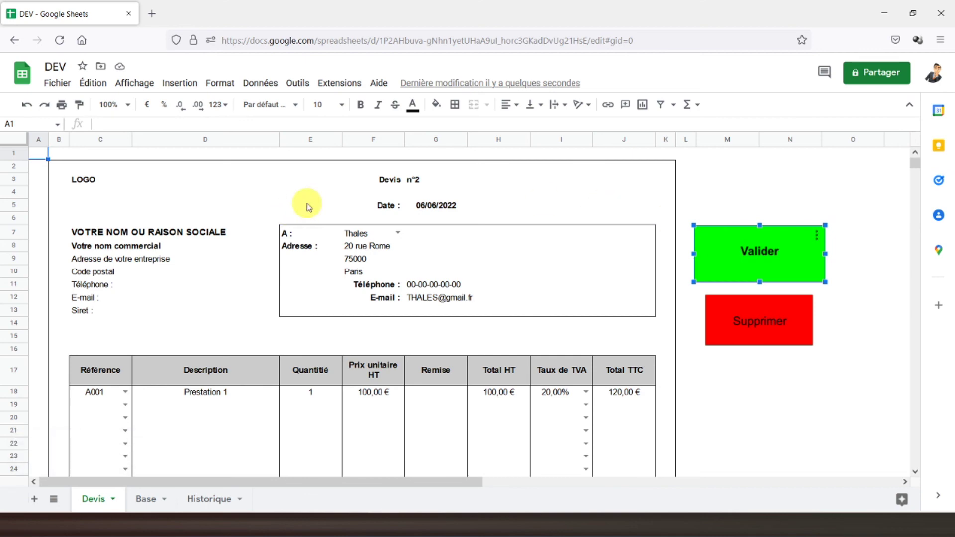
left_click(816, 234)
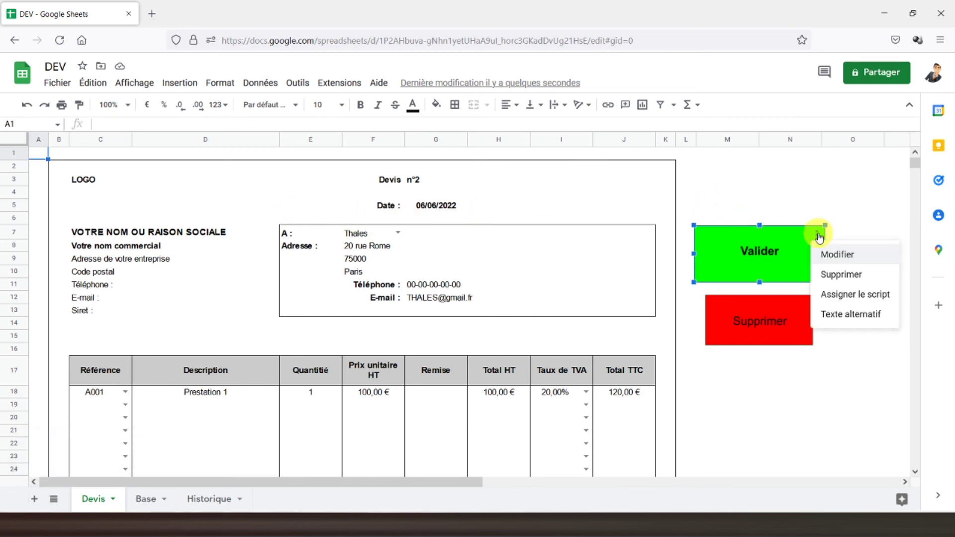
left_click(840, 296)
type("v")
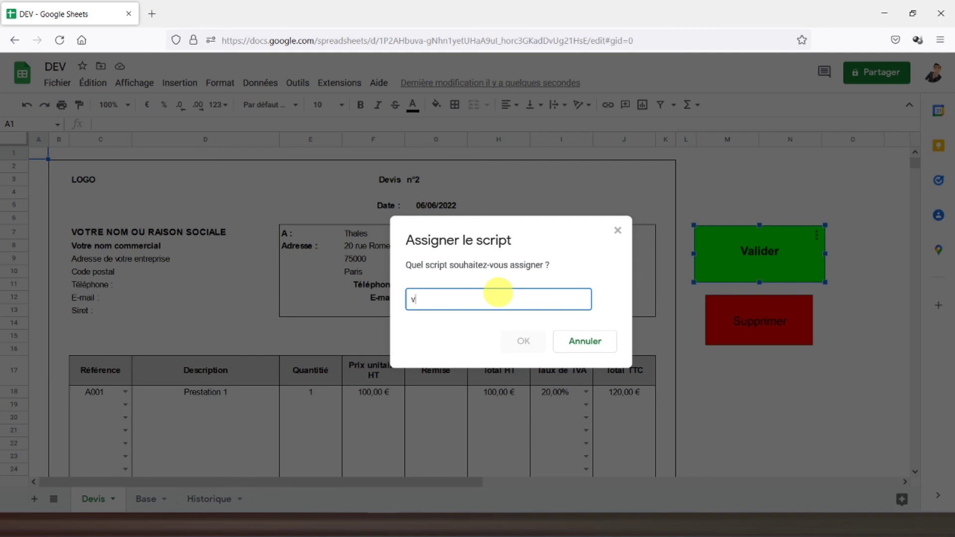
type("alider")
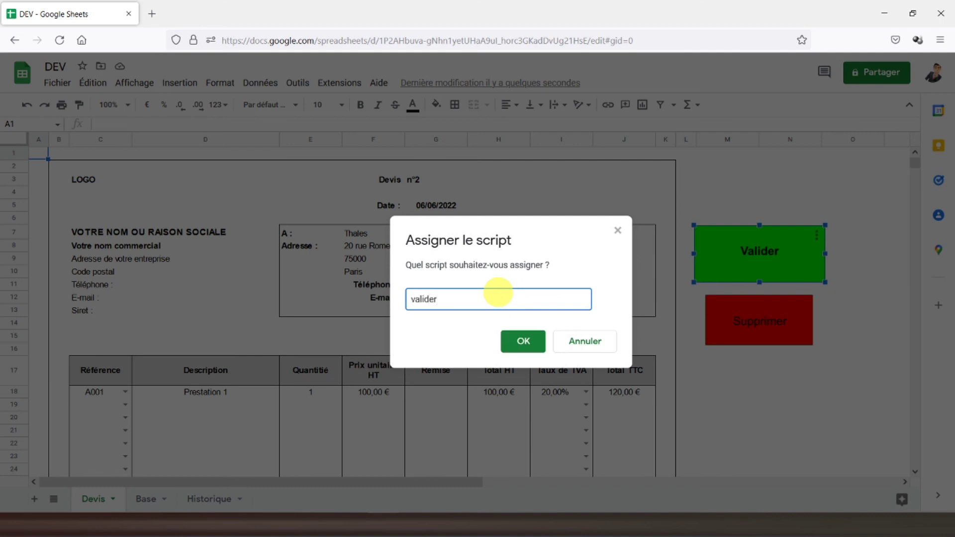
left_click(517, 344)
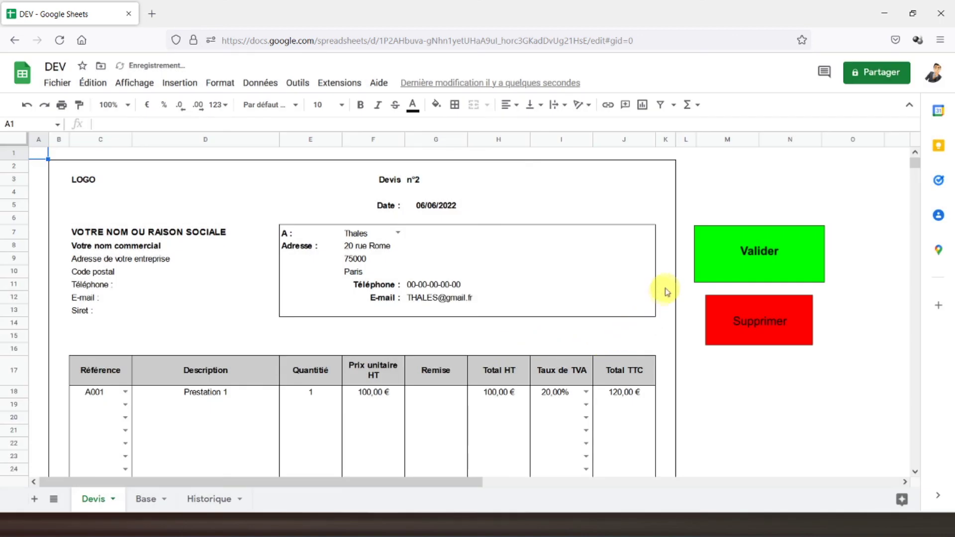
left_click(728, 256)
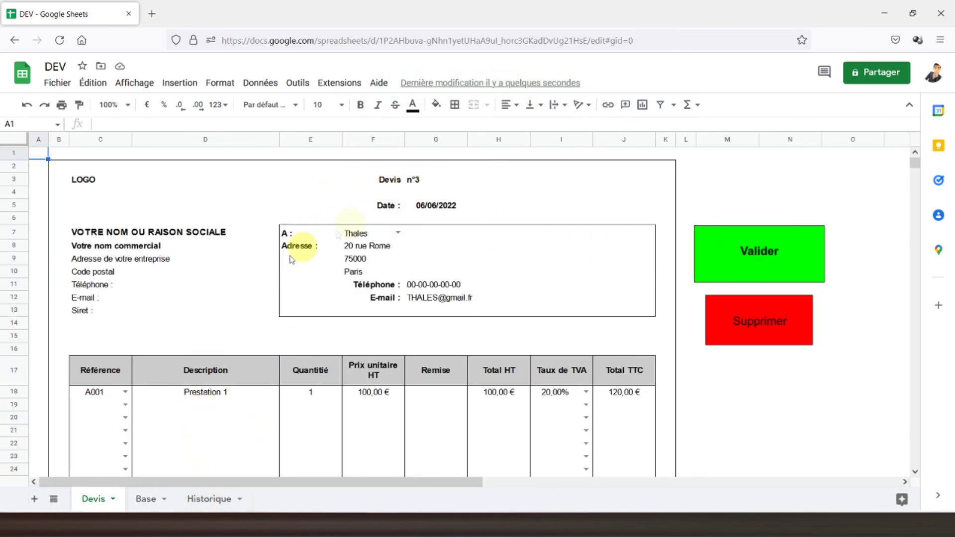
- Format row 1 of the Historique sheet as a date and the Prix TTC values in row 7 as euro currency
left_click(210, 499)
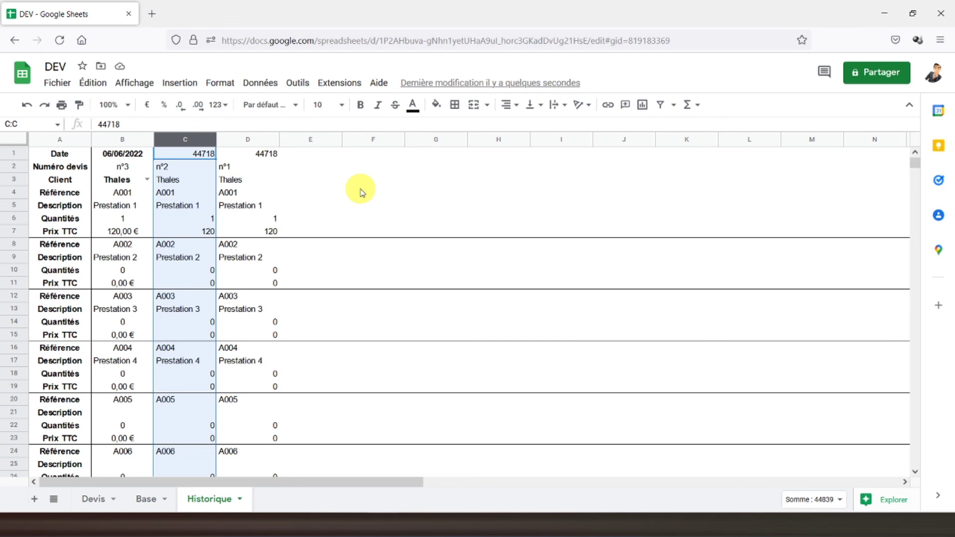
left_click(14, 153)
left_click(219, 84)
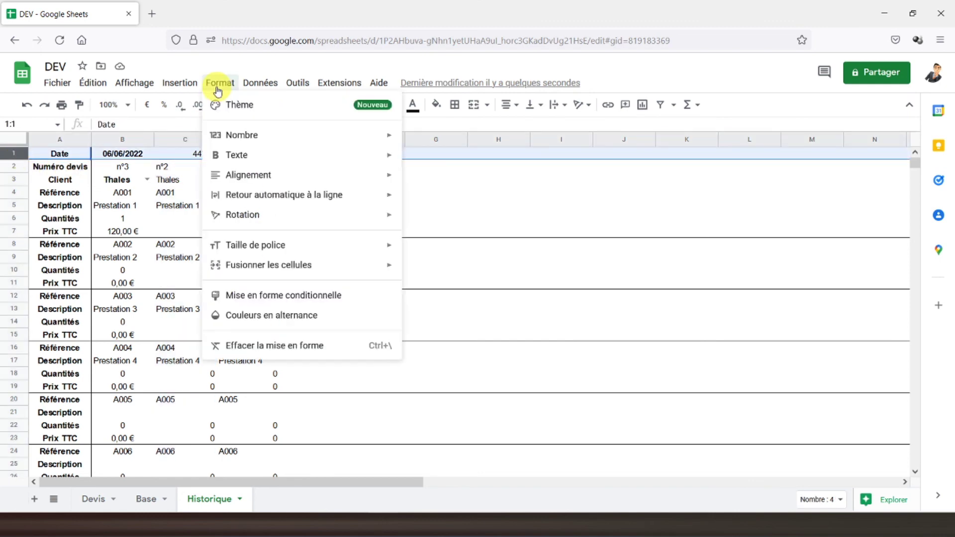
mouse_move(241, 137)
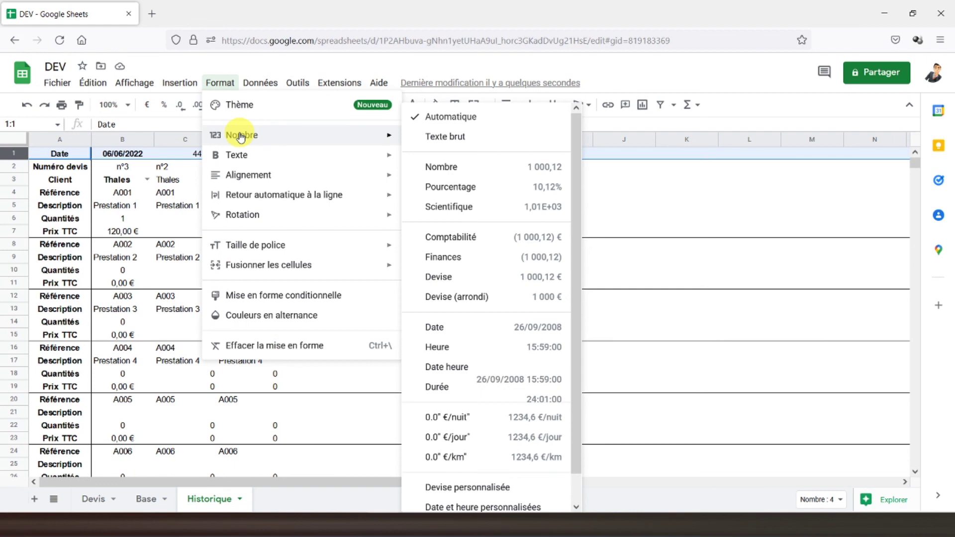
left_click(460, 327)
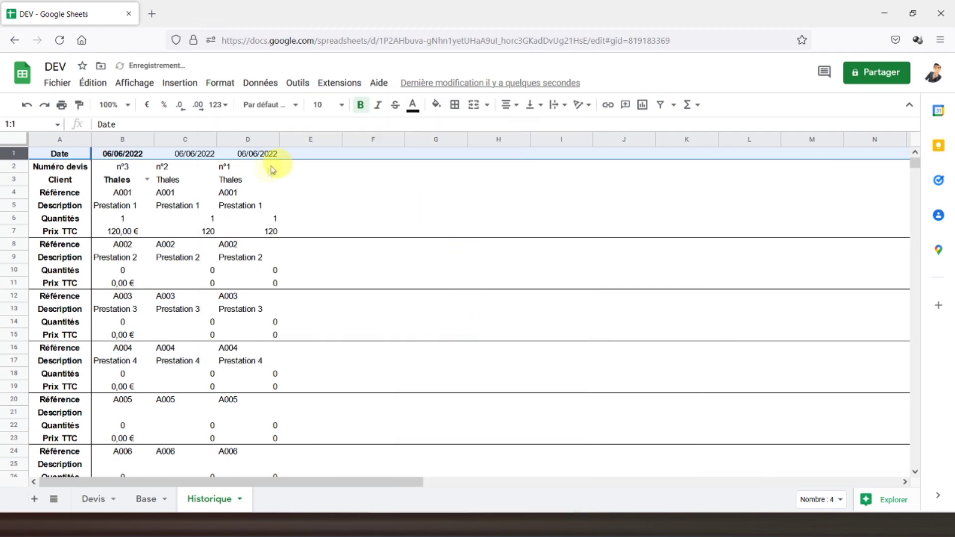
left_click(14, 231)
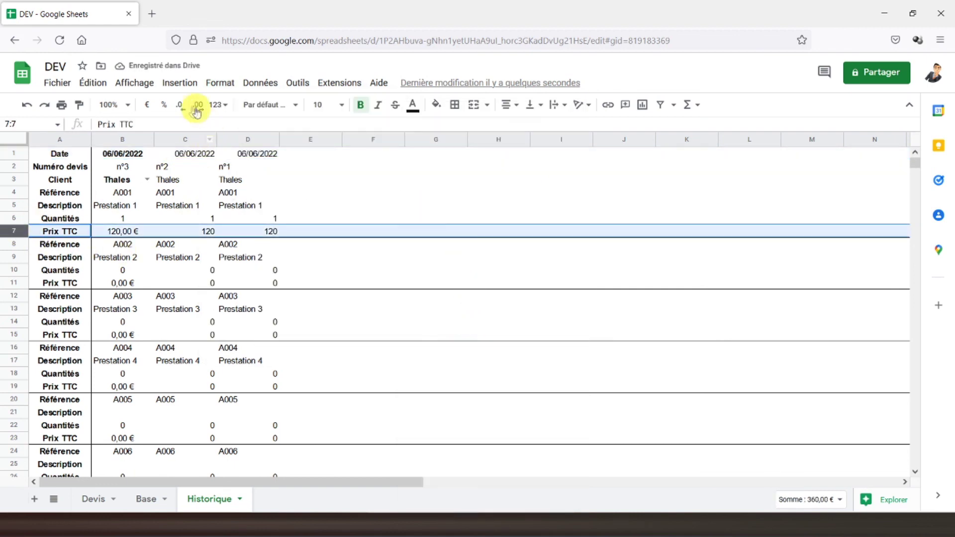
left_click(146, 106)
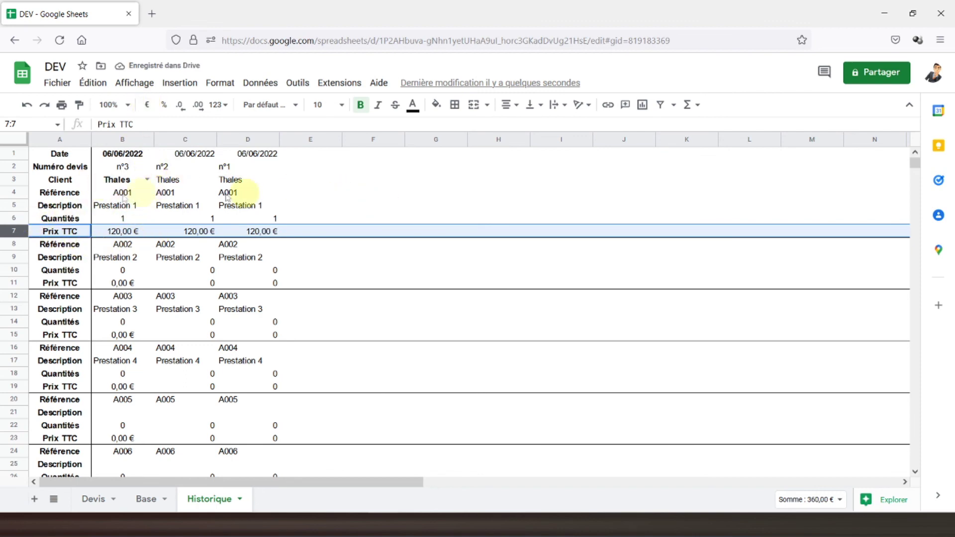
- Centre the contents of rows 1 to 7 horizontally on the Historique sheet
left_click_drag(14, 154, 17, 230)
left_click(507, 104)
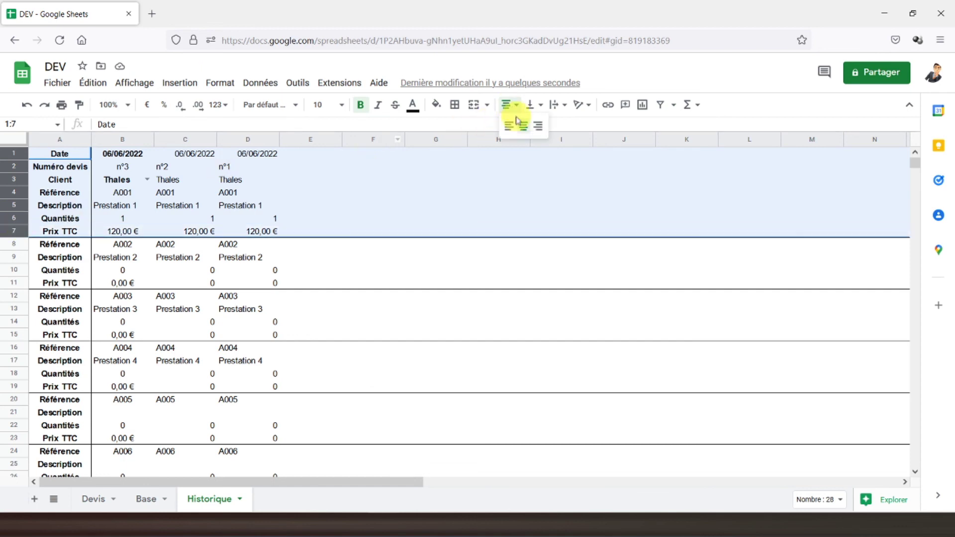
left_click(522, 129)
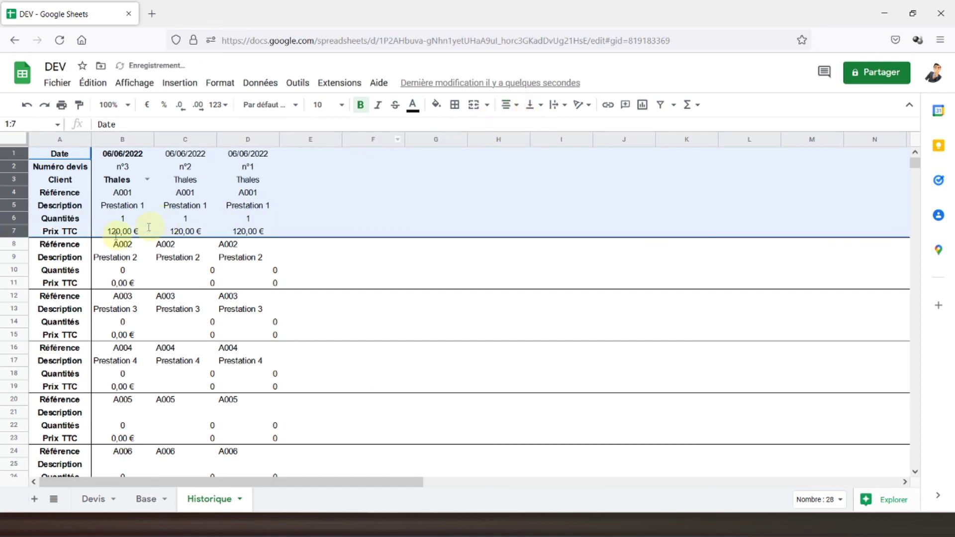
left_click(123, 219)
scroll(125, 229, "down", 2)
scroll(124, 229, "up", 2)
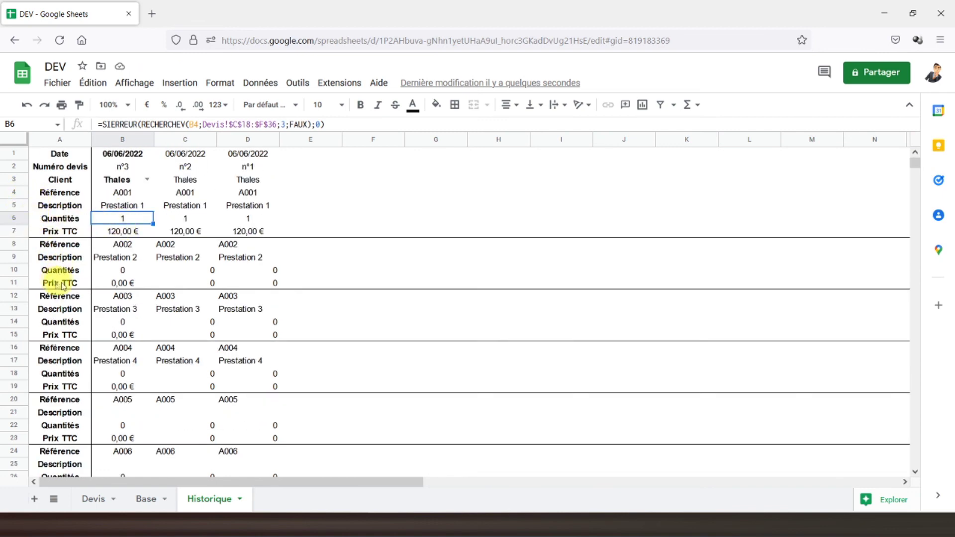
- Centre the contents of rows 8 to 71 horizontally on the Historique sheet
left_click(122, 244)
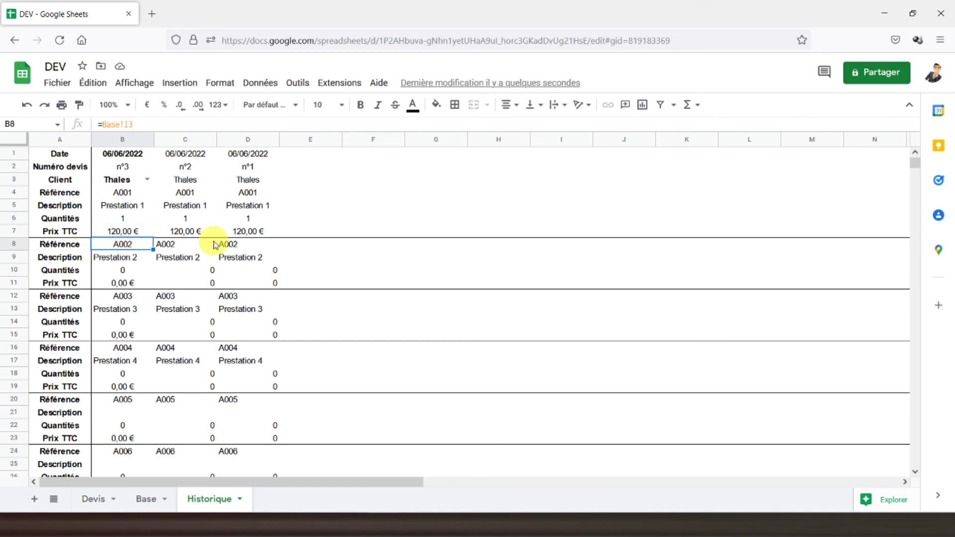
left_click_drag(16, 244, 34, 381)
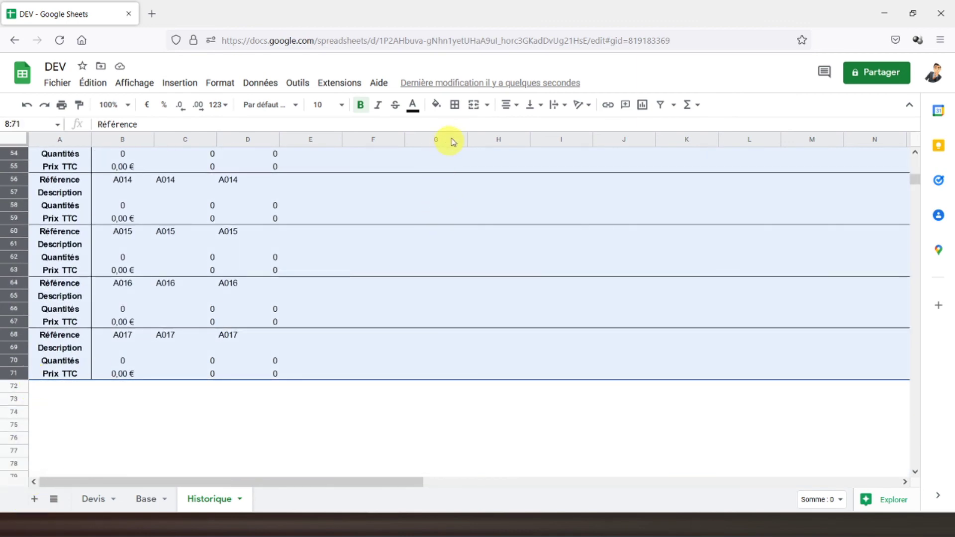
left_click(509, 105)
left_click(523, 127)
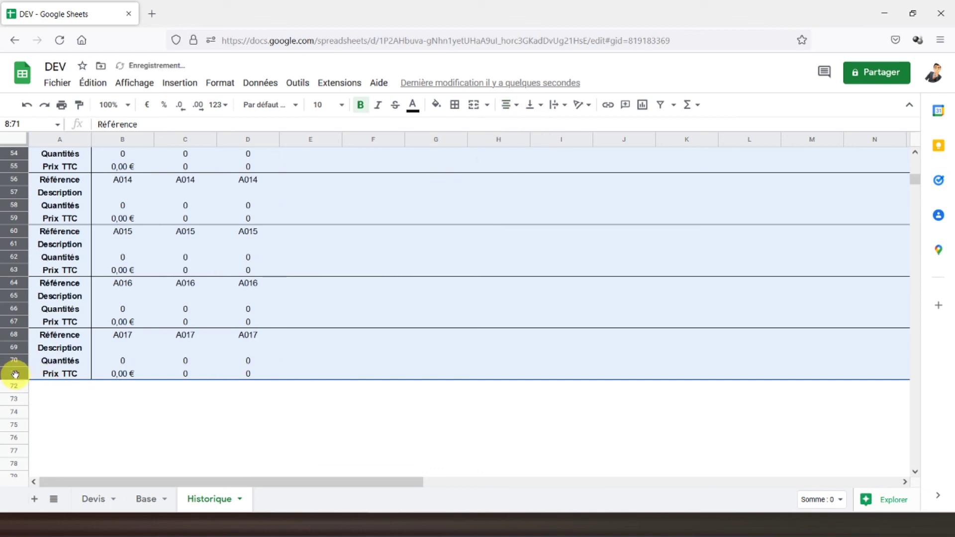
- Apply the euro currency format to the last Prix TTC row, row 71
left_click(69, 372)
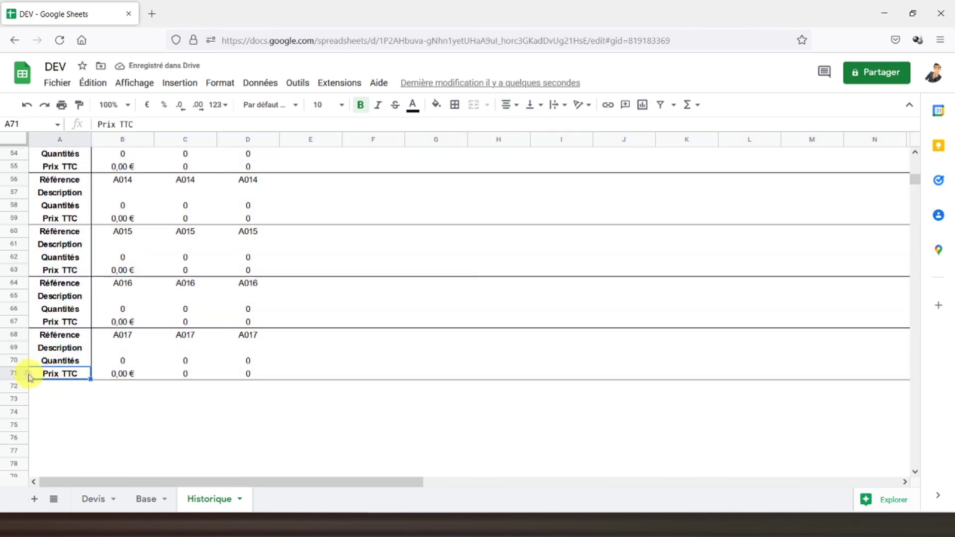
left_click(15, 373)
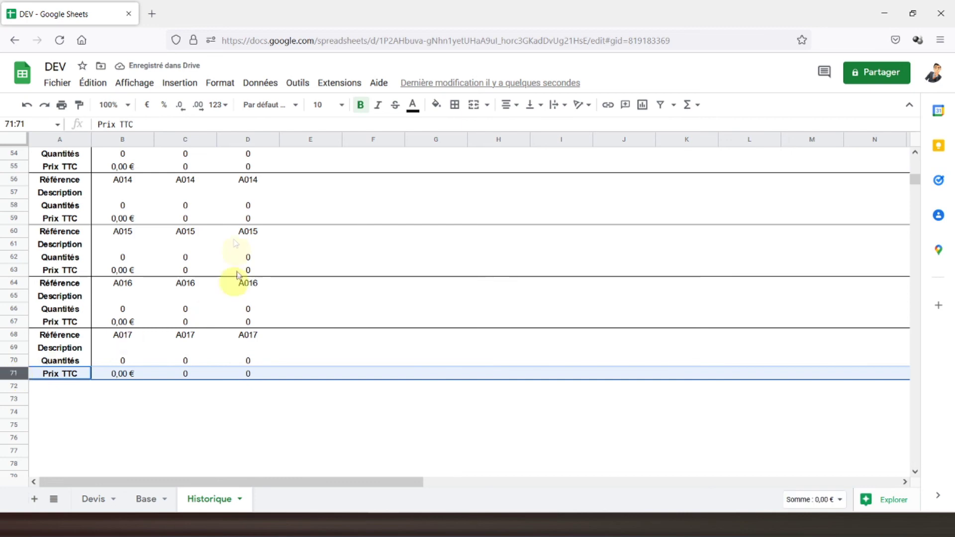
left_click(147, 104)
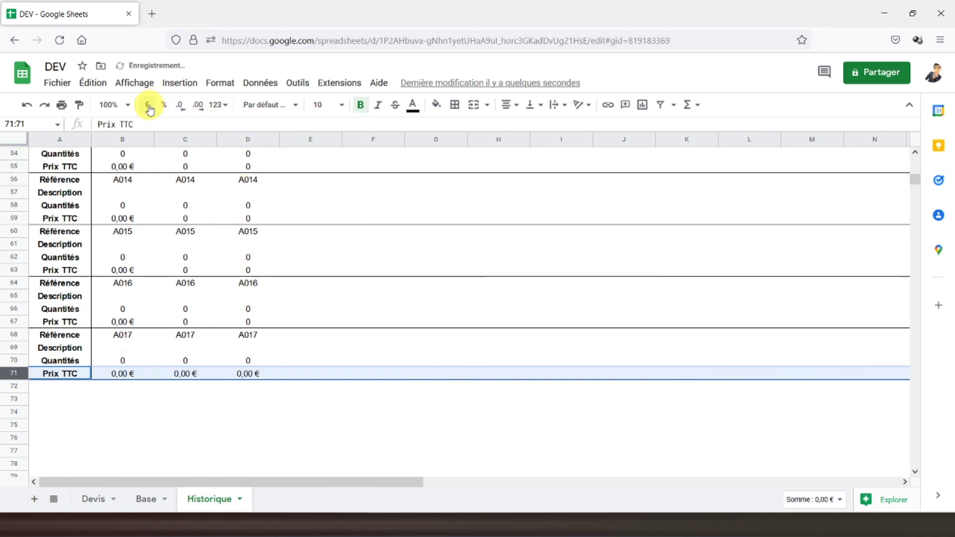
- Apply the euro currency format to Prix TTC rows 67, 63, 59, 55, 51, 47 and 43 together
left_click(15, 322)
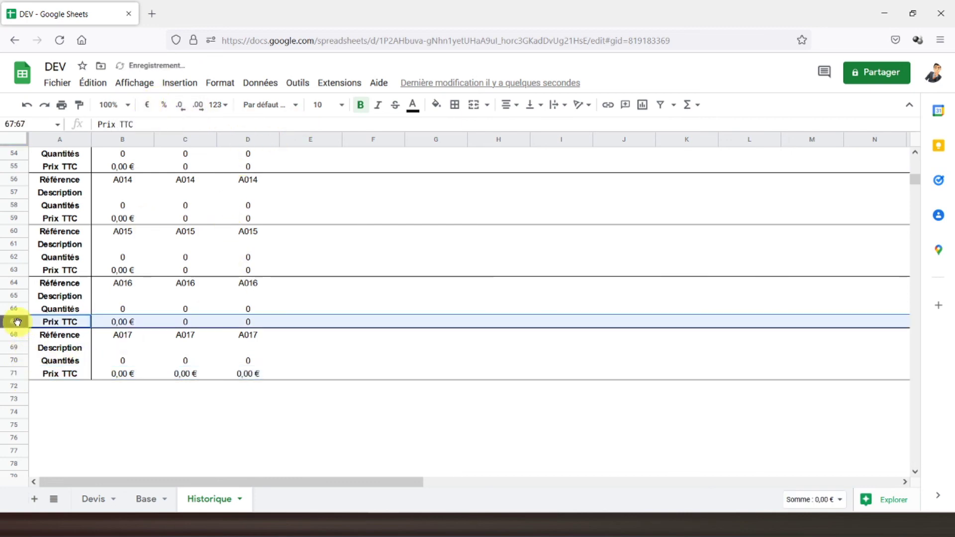
left_click(15, 270, "ctrl")
left_click(14, 218, "ctrl")
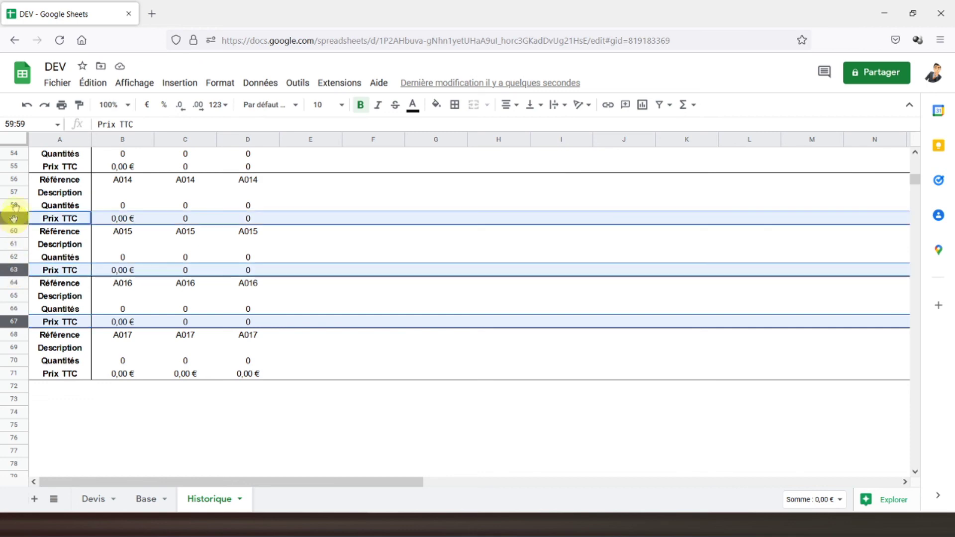
left_click(14, 166, "ctrl")
scroll(35, 225, "up", 5)
scroll(30, 234, "up", 3)
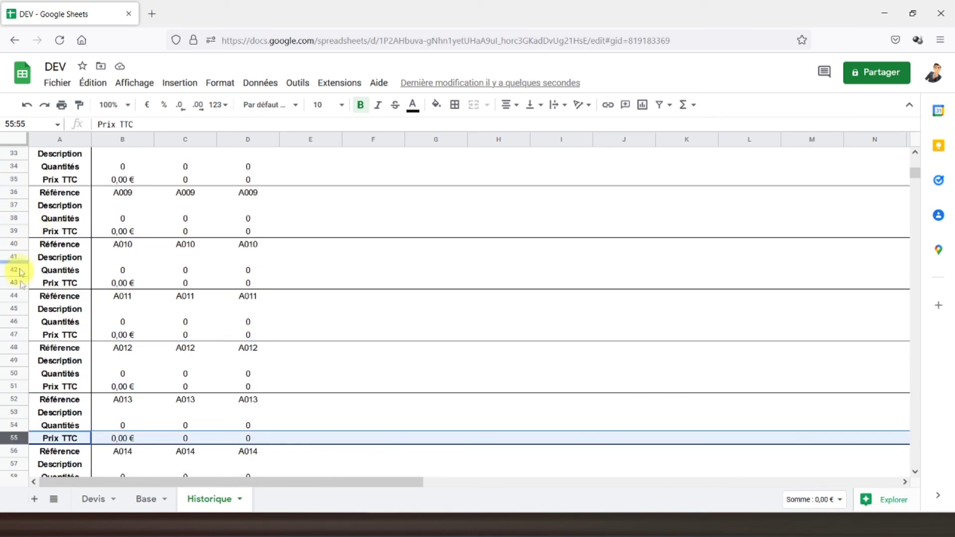
left_click(16, 390, "ctrl")
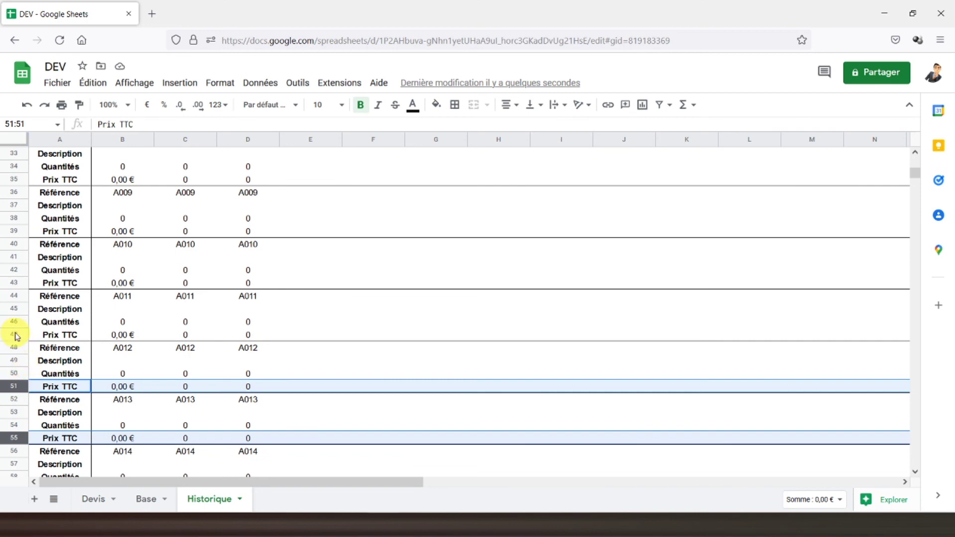
left_click(15, 335, "ctrl")
left_click(14, 284, "ctrl")
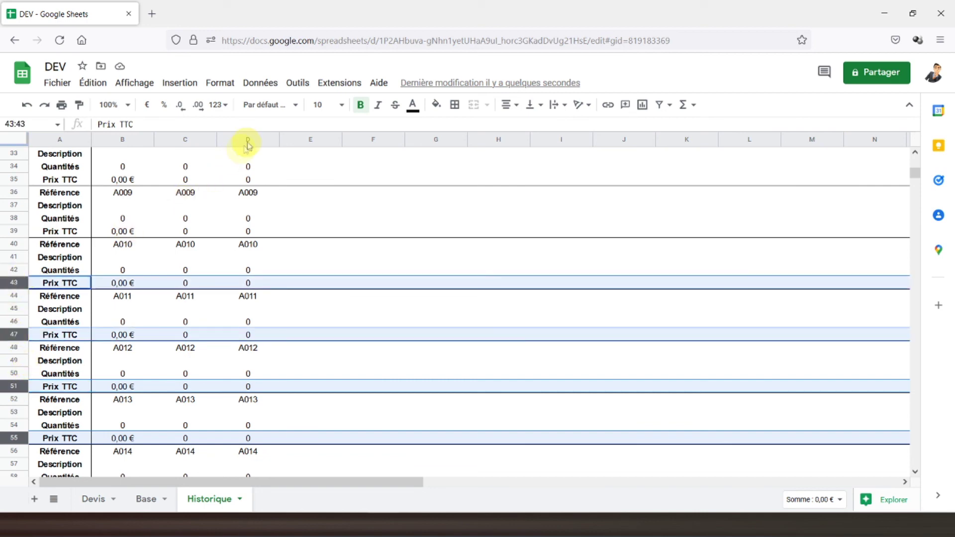
left_click(150, 107)
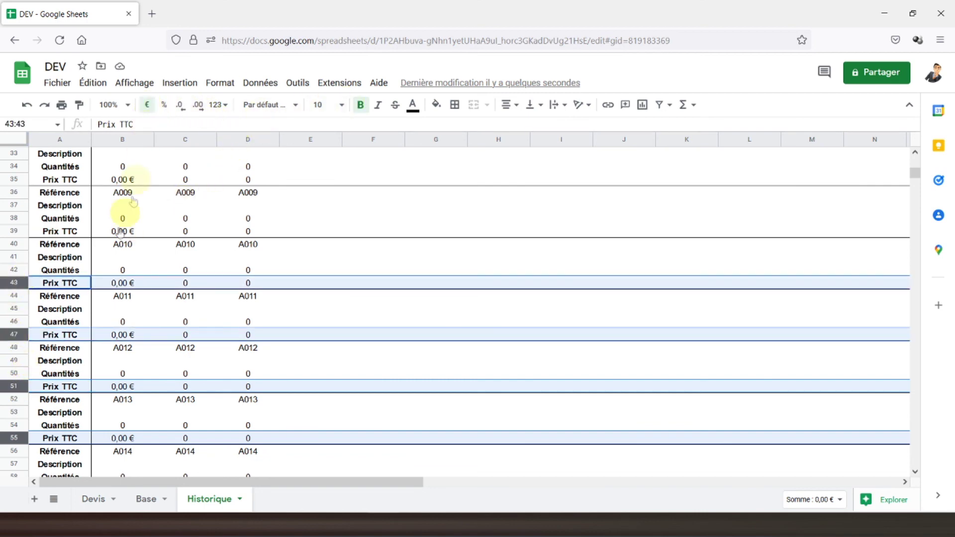
- Apply the euro currency format to Prix TTC rows 35, 31, 27, 23, 19, 15, 11 and 7 together
left_click(135, 233)
scroll(144, 249, "up", 5)
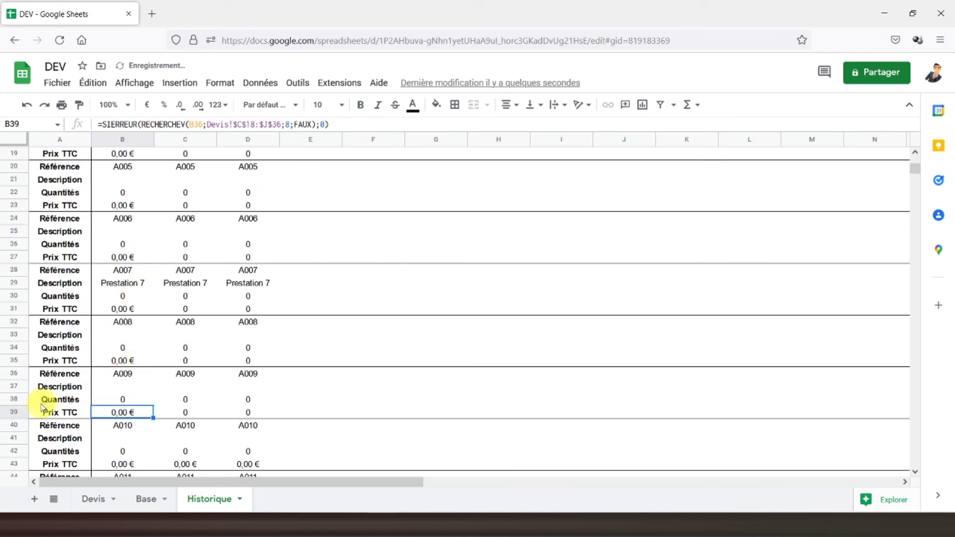
left_click(15, 362)
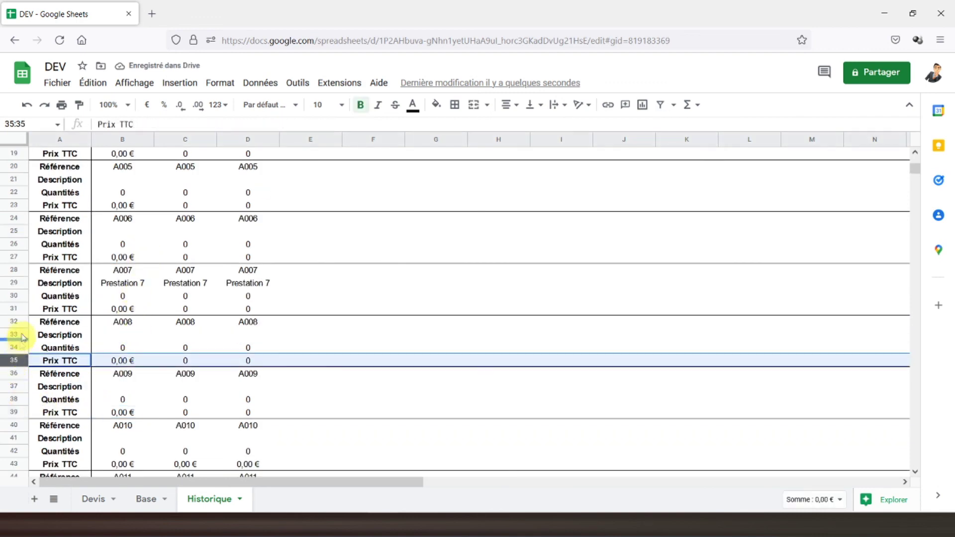
left_click(19, 310, "ctrl")
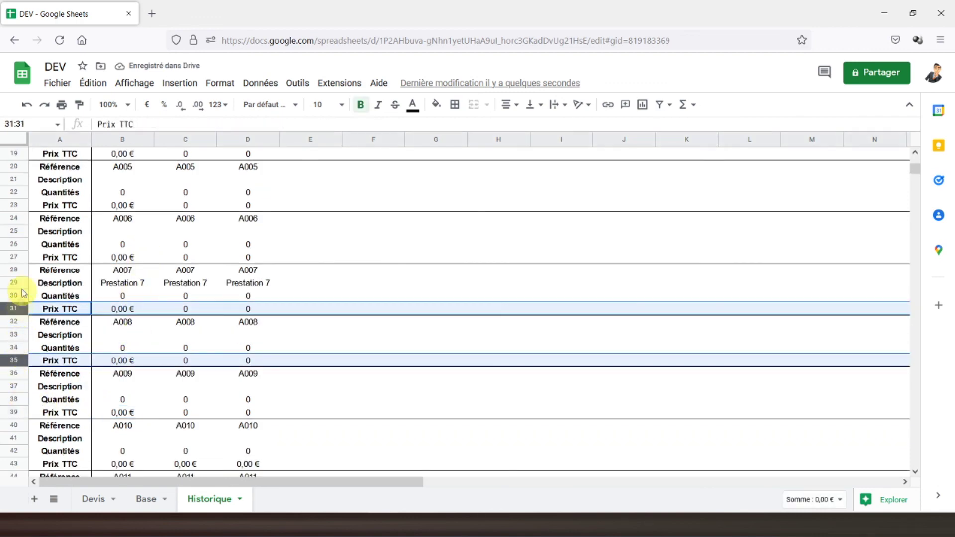
left_click(14, 257, "ctrl")
left_click(15, 206, "ctrl")
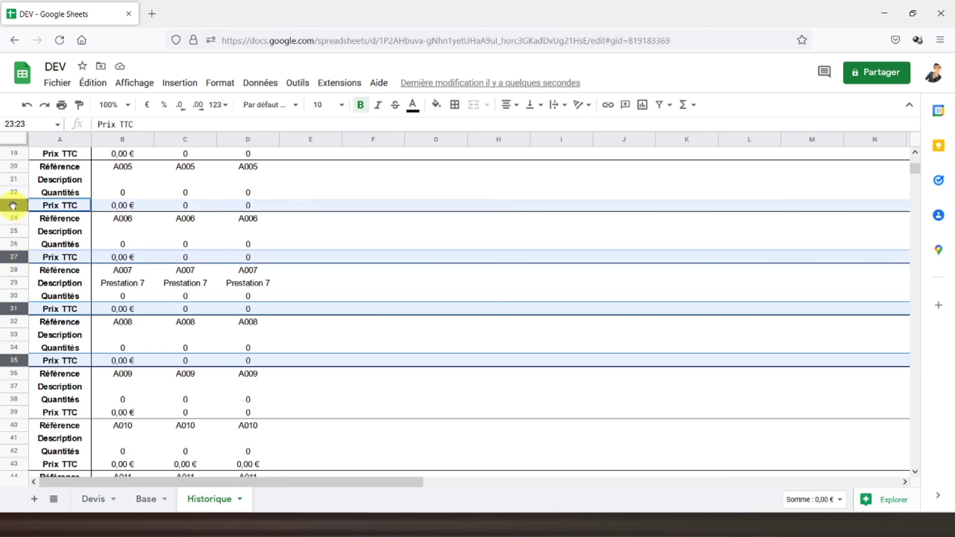
scroll(68, 304, "up", 5)
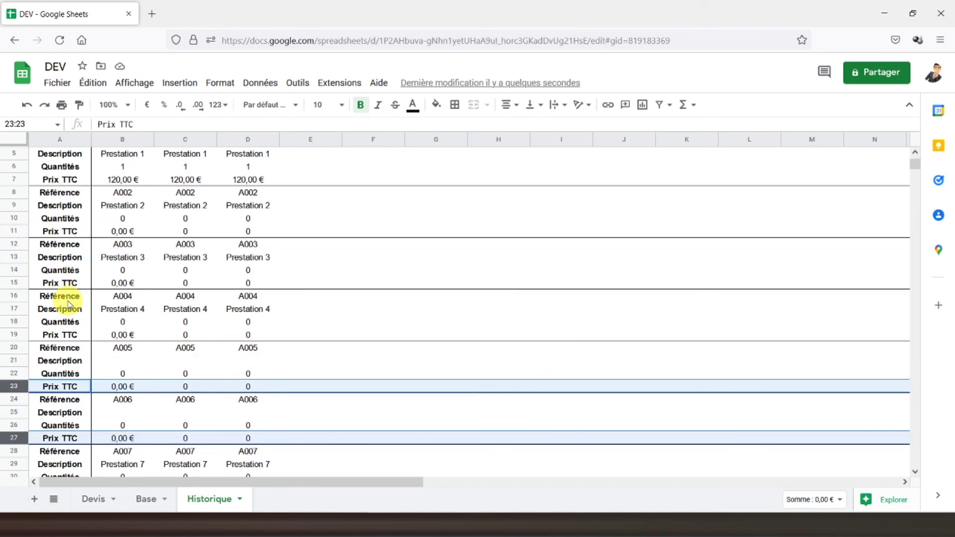
left_click(13, 334, "ctrl")
left_click(14, 283, "ctrl")
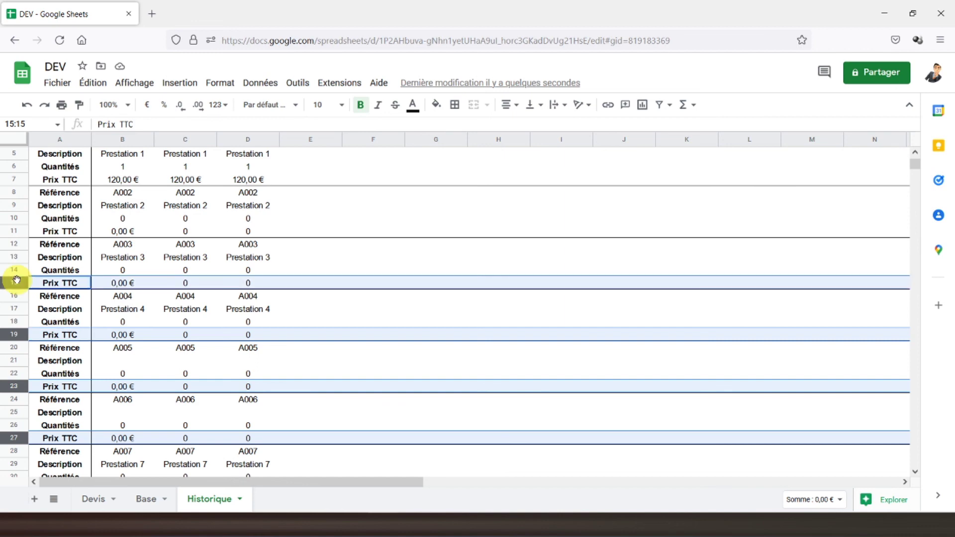
left_click(14, 230, "ctrl")
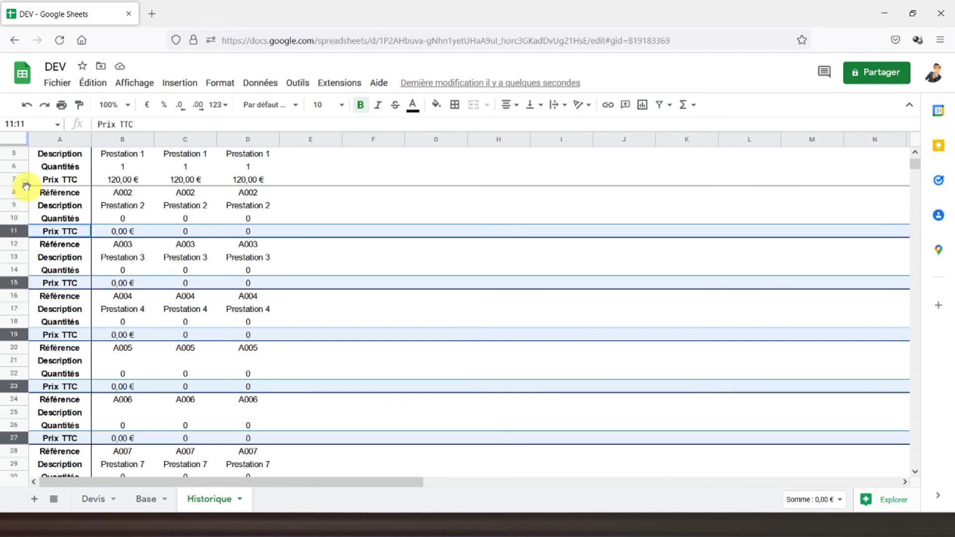
left_click(14, 179, "ctrl")
scroll(58, 249, "up", 2)
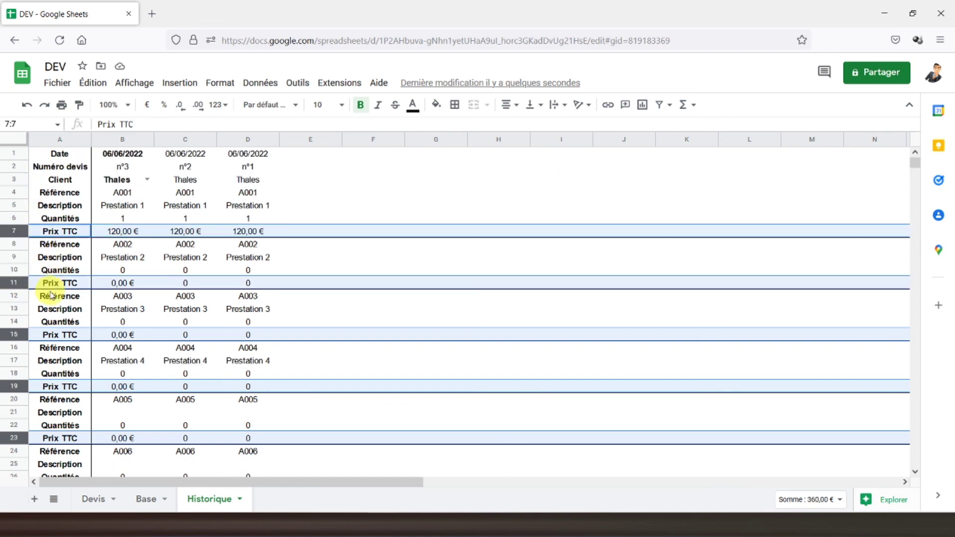
left_click(149, 106)
scroll(131, 305, "down", 12)
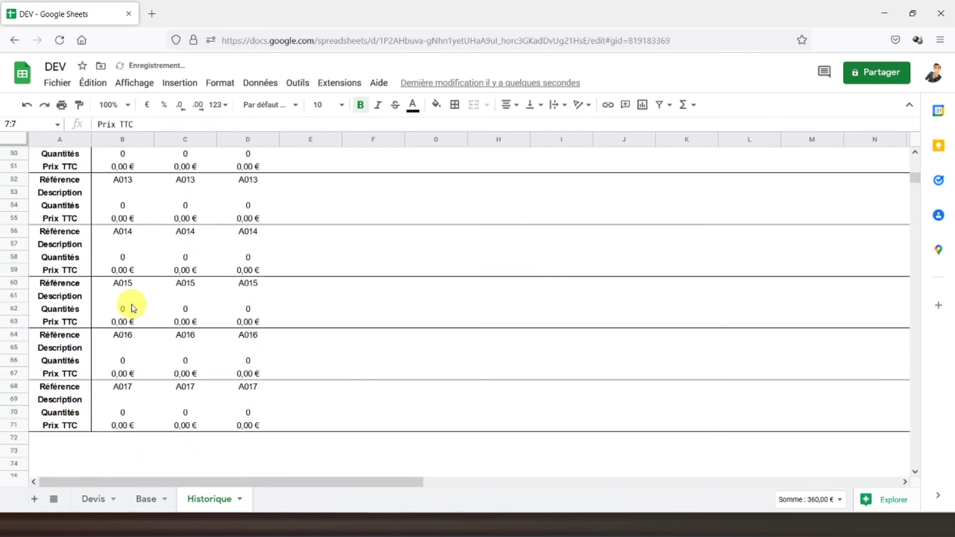
scroll(132, 308, "down", 4)
scroll(132, 307, "up", 16)
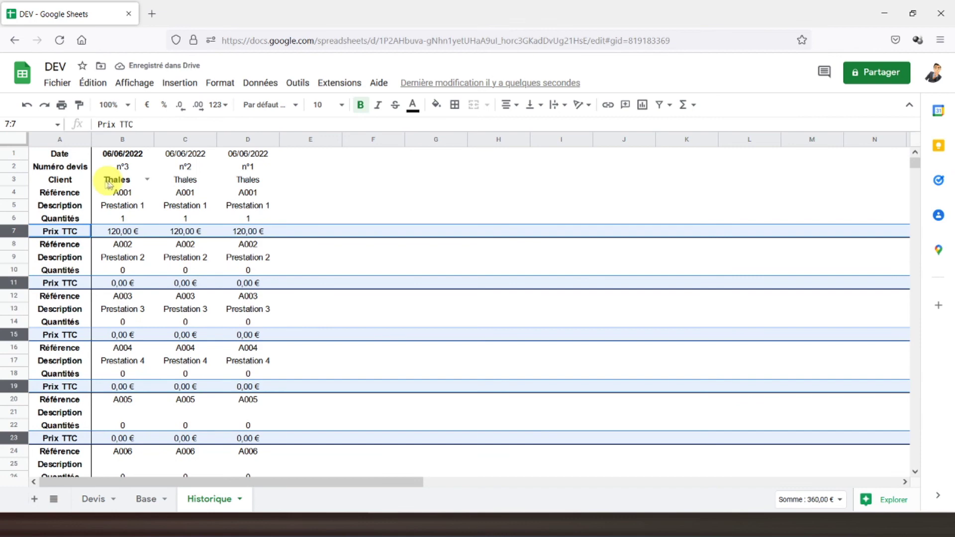
- Check the quote numbers, client and item cells in columns B to D of Historique, reselect A1 and return to the Devis sheet
left_click(65, 155)
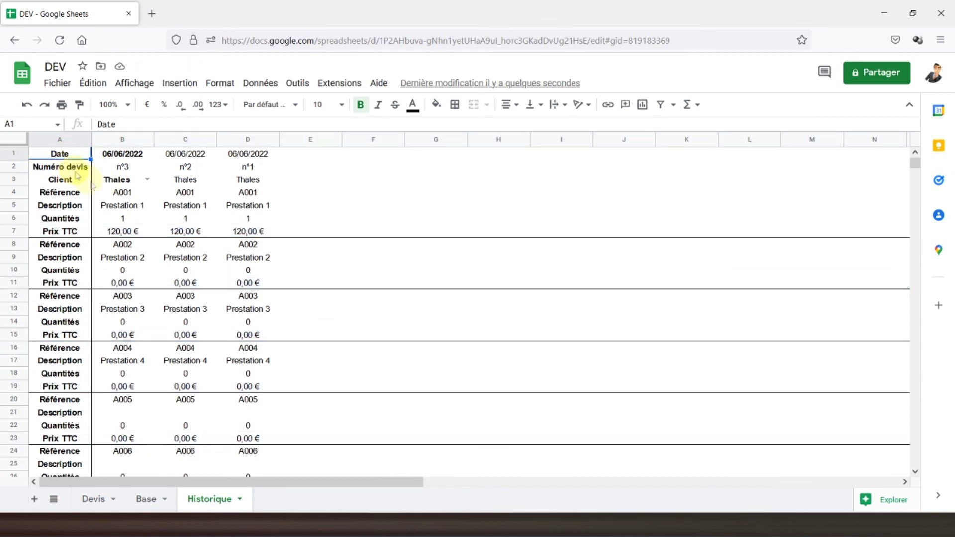
left_click(245, 161)
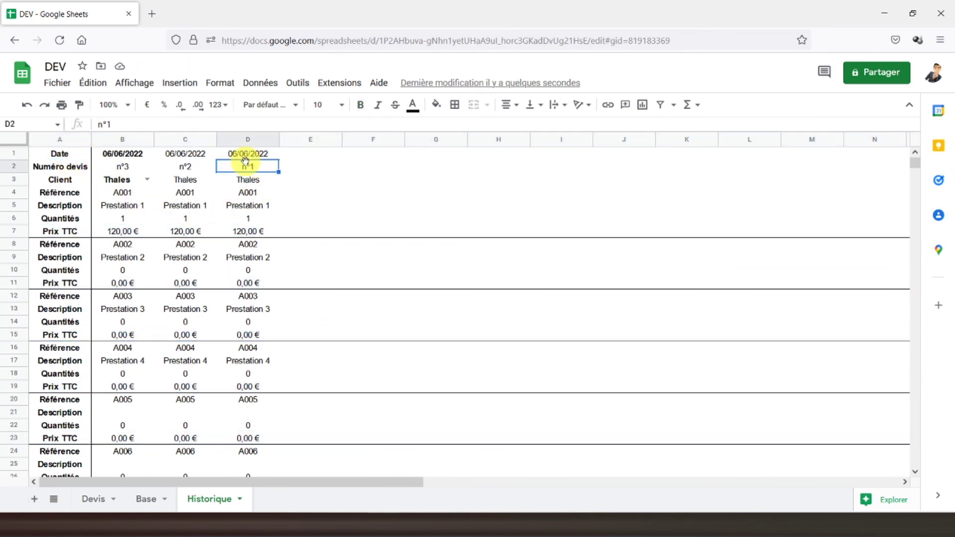
left_click(185, 166)
left_click(123, 166)
left_click(183, 180)
left_click(189, 219)
left_click(241, 244)
left_click(196, 258)
left_click(247, 281)
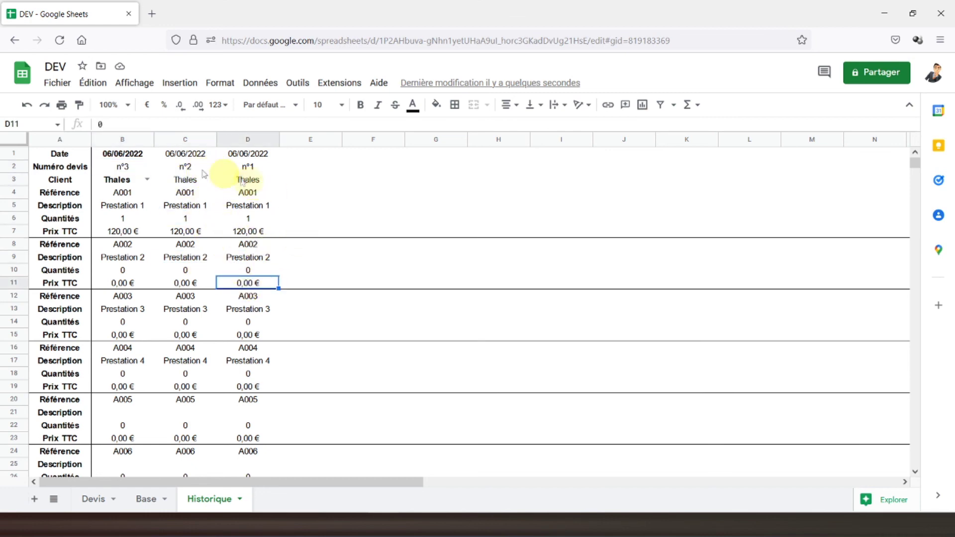
left_click(60, 153)
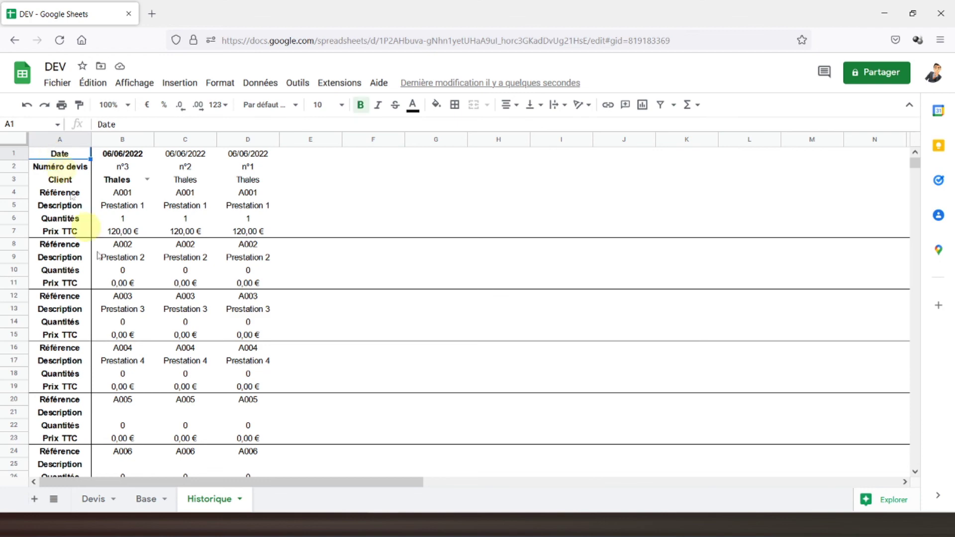
left_click(86, 499)
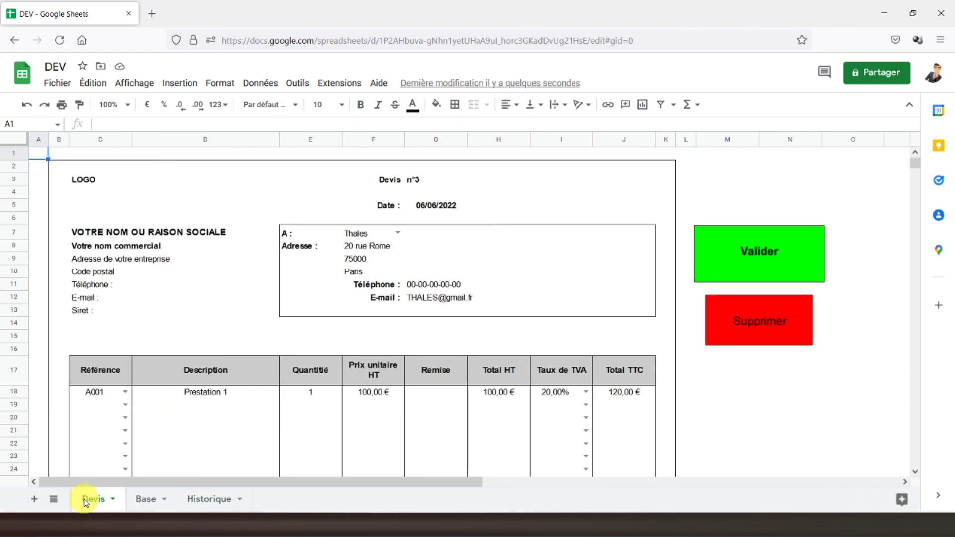